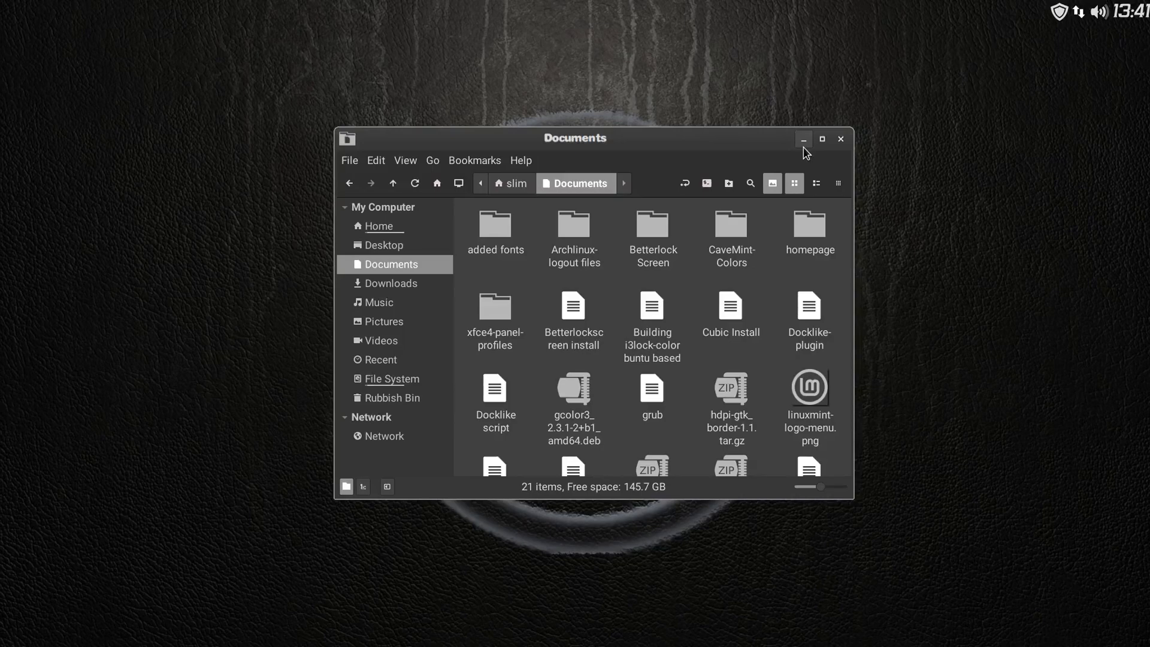
- Minimise the Documents window and restore it to the desktop
click(804, 146)
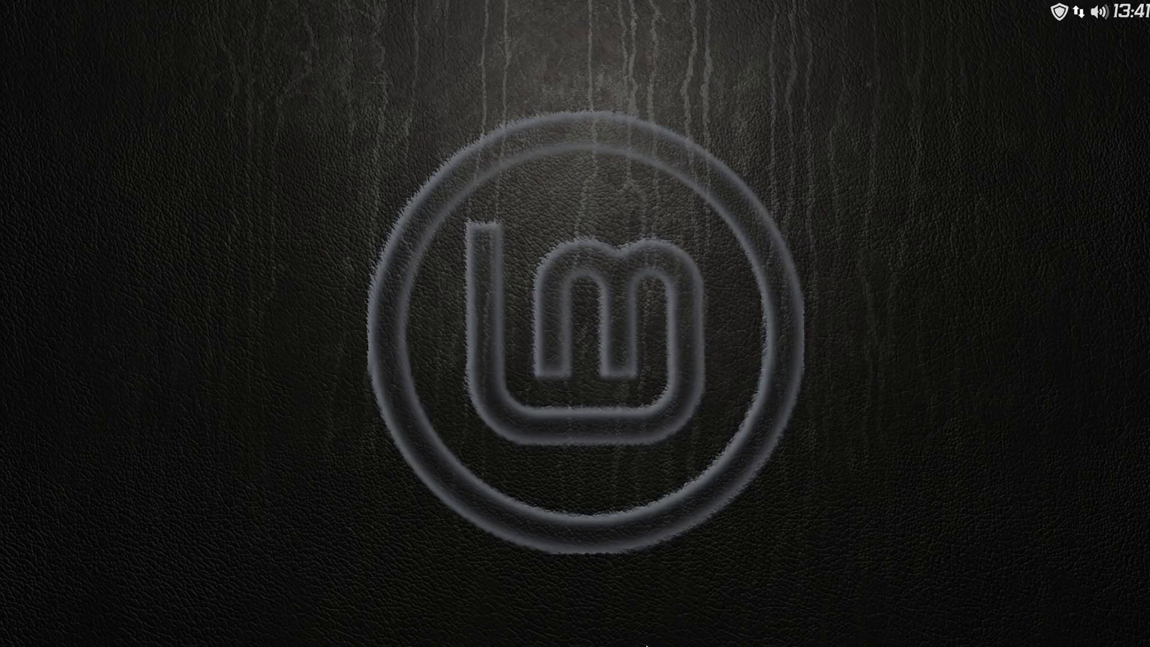
mouse_move(601, 623)
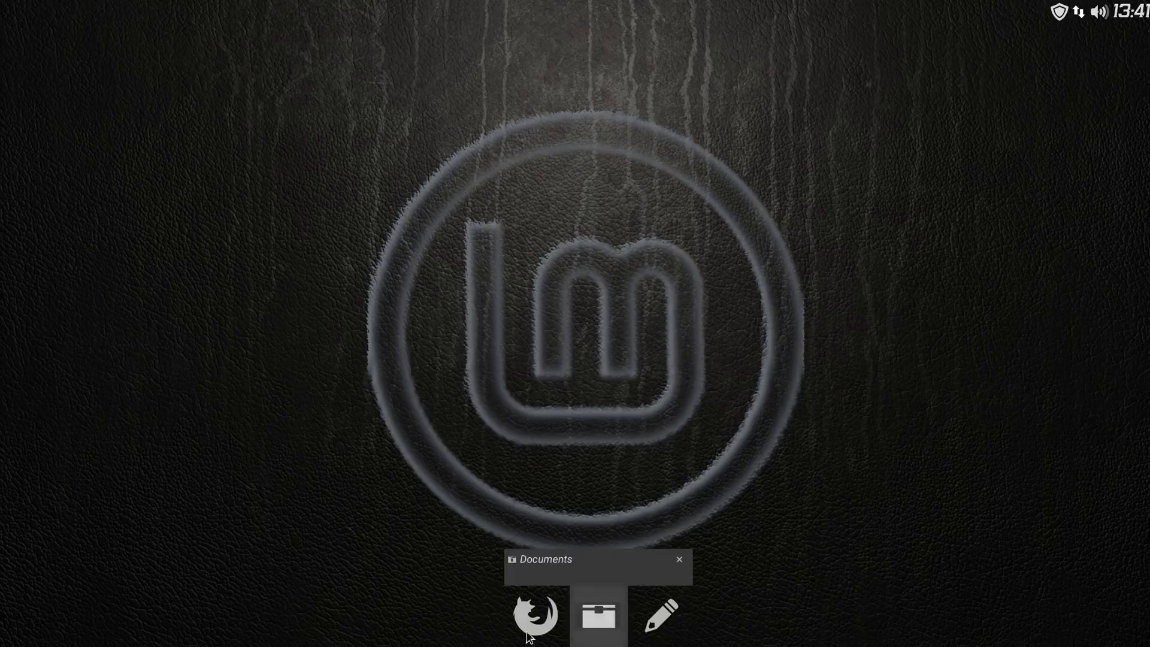
click(595, 621)
- Enlarge the Documents window to show all of its files and place it around the middle of the desktop
drag(671, 144, 699, 142)
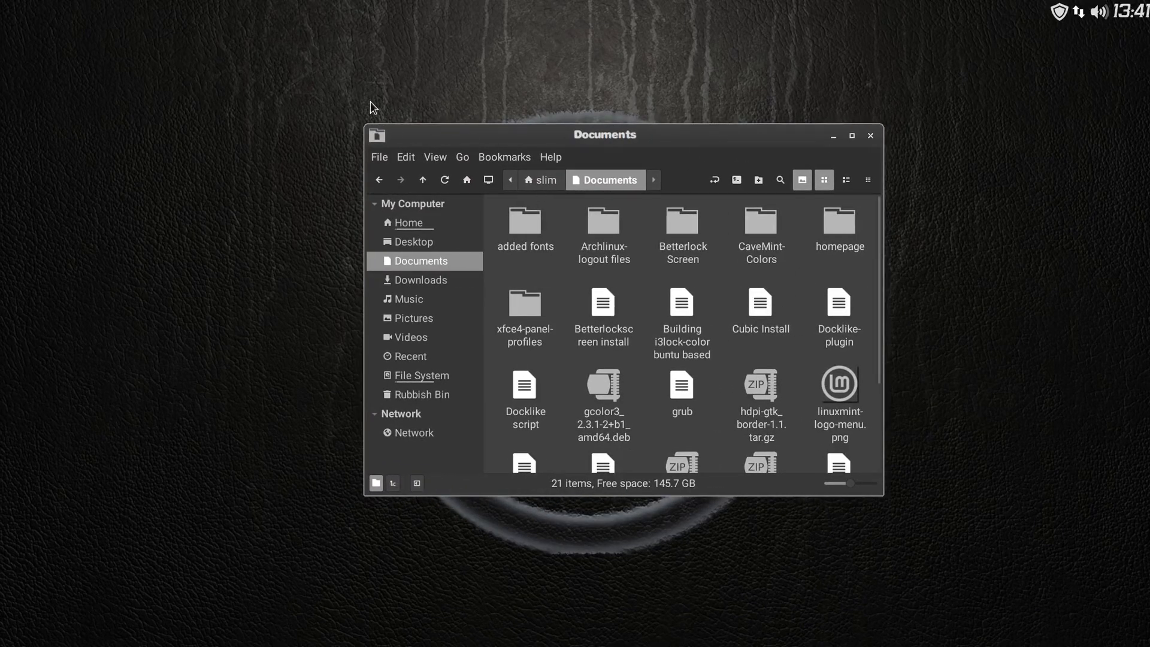
drag(370, 132, 163, 42)
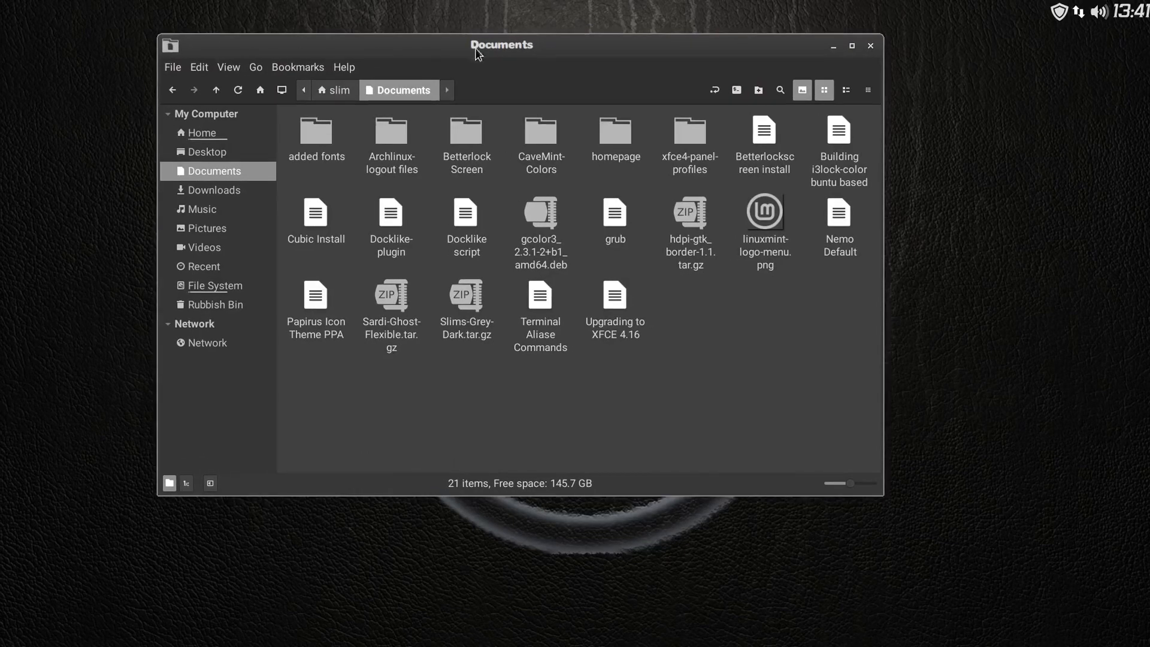
drag(616, 46, 659, 109)
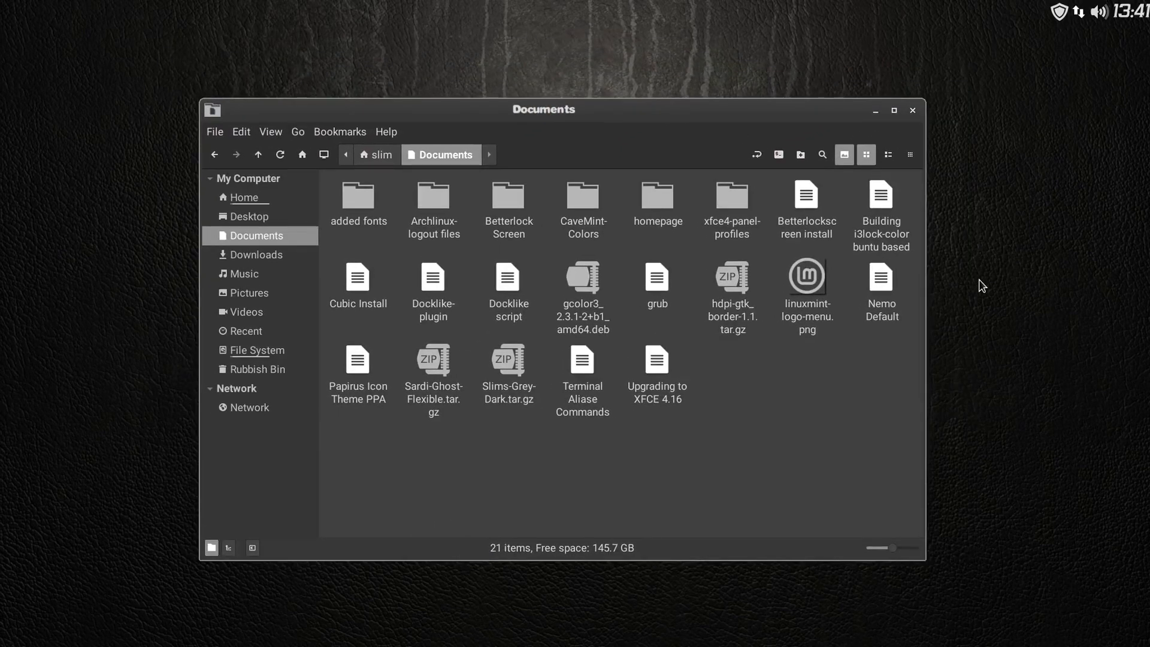
- Open the Update Manager and bring up its Linux kernels list, continuing past the caution page
click(1062, 12)
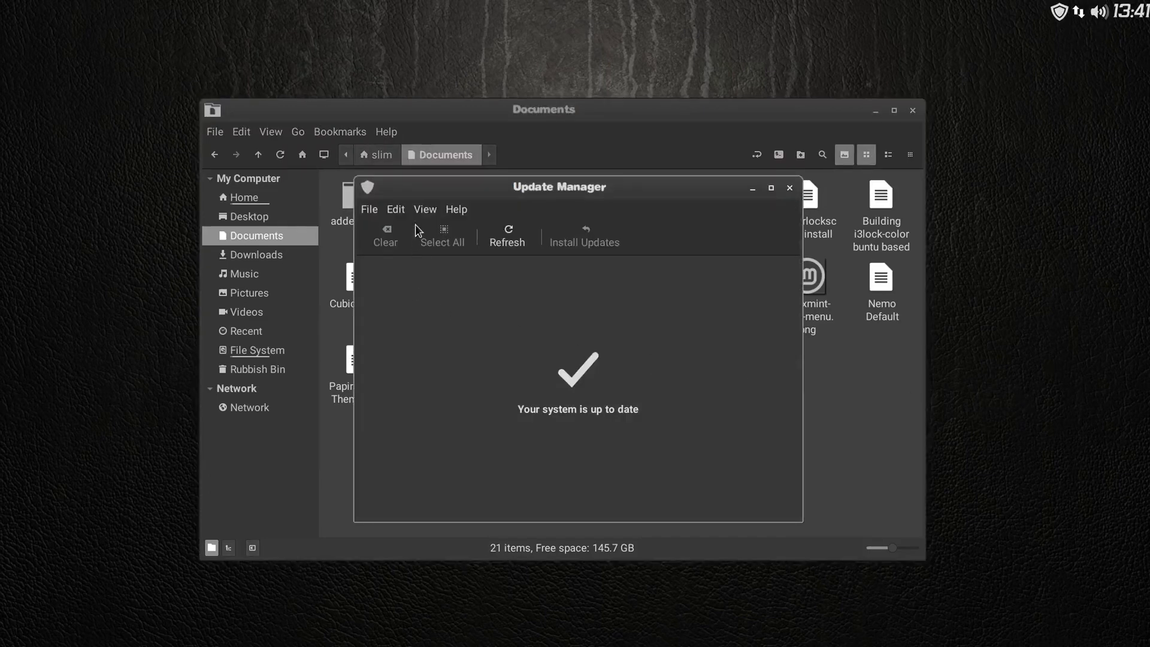
click(395, 211)
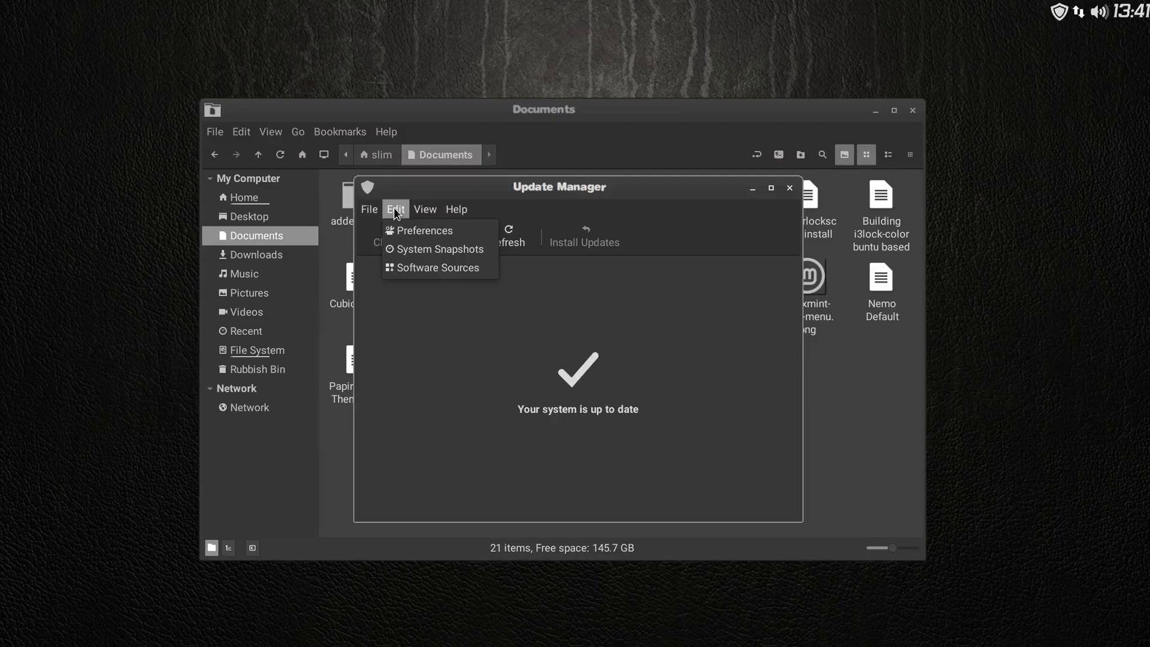
mouse_move(430, 209)
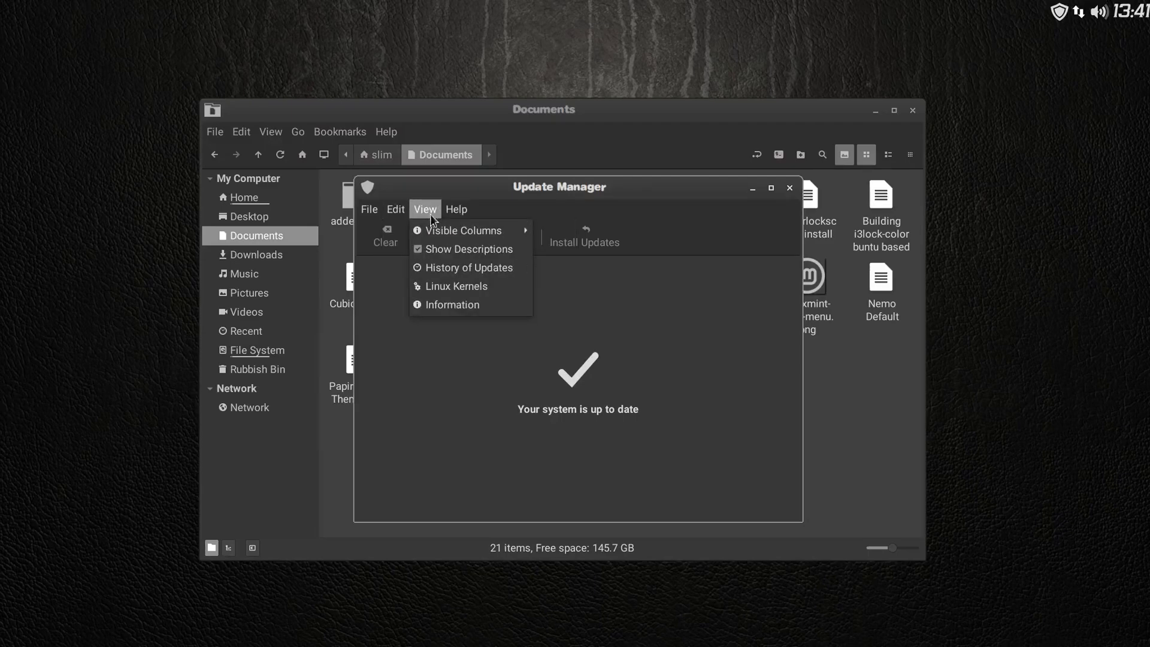
click(458, 286)
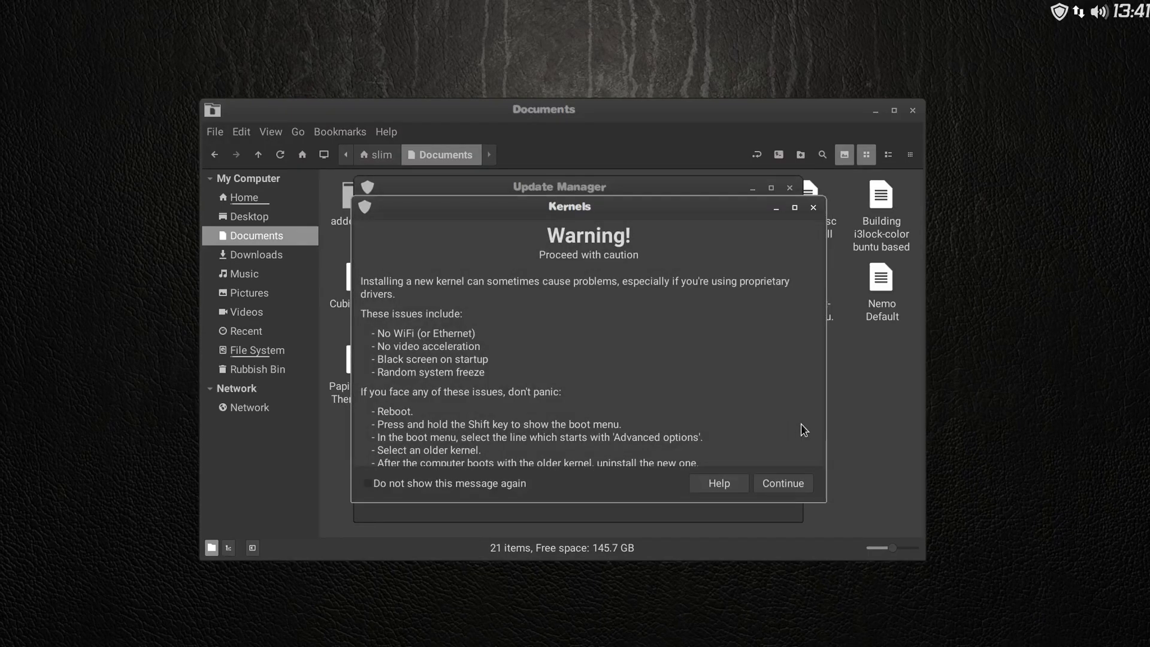
click(781, 483)
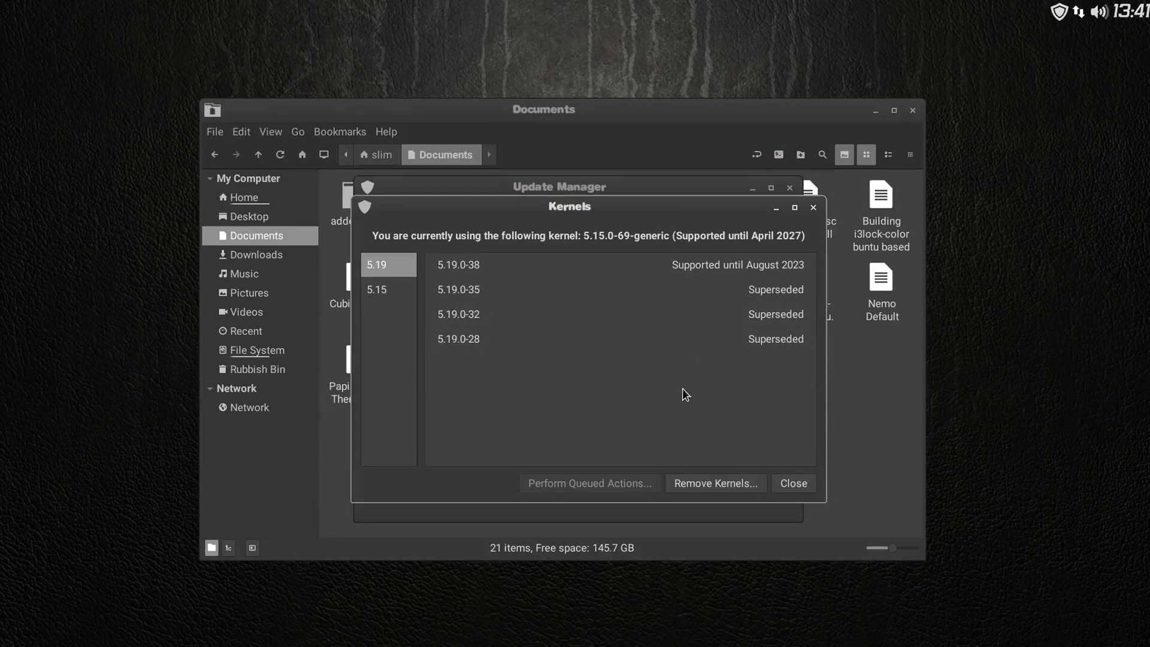
- Review the 5.15 and 5.19 kernel series, and close the kernels list and the Update Manager
click(383, 293)
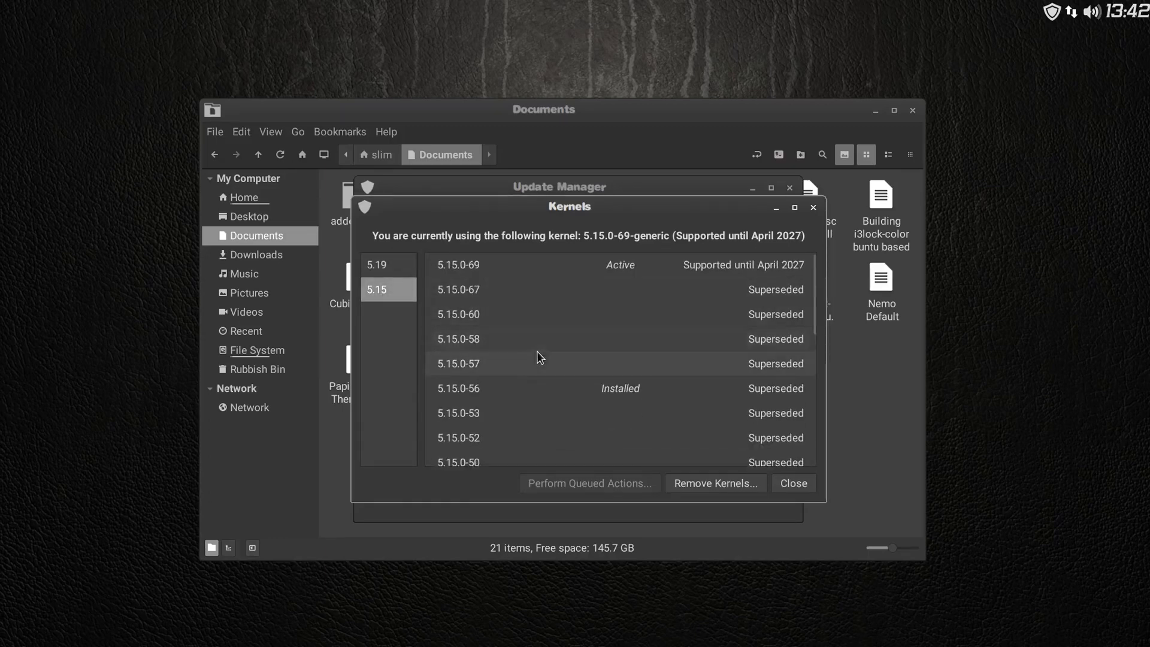
click(377, 265)
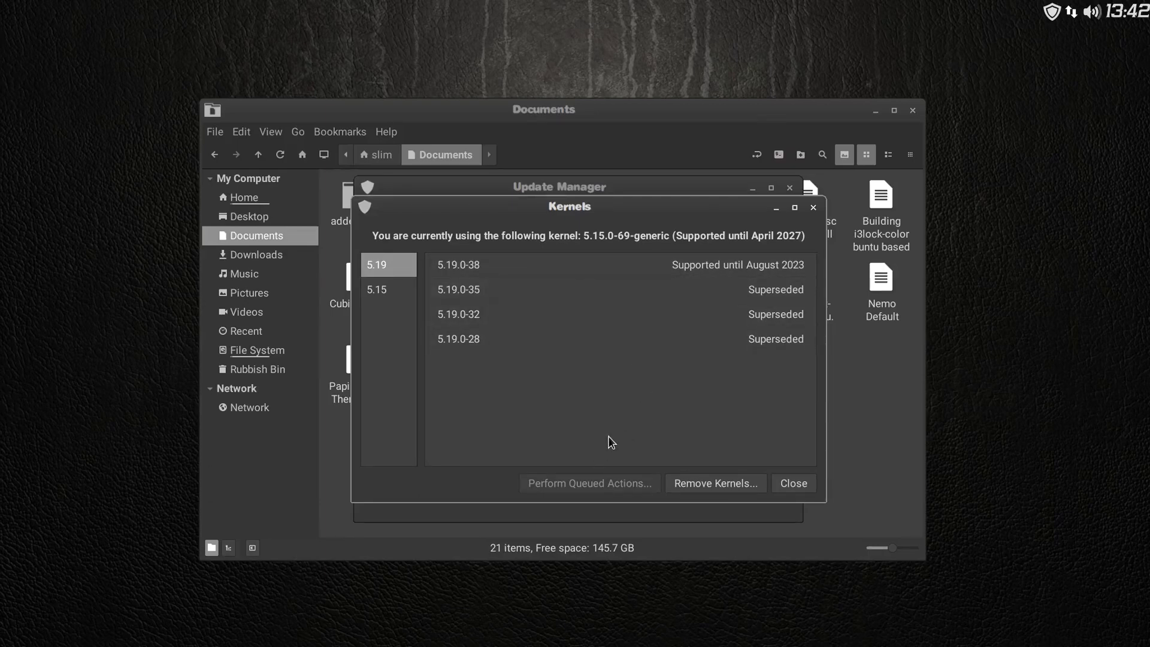
click(796, 486)
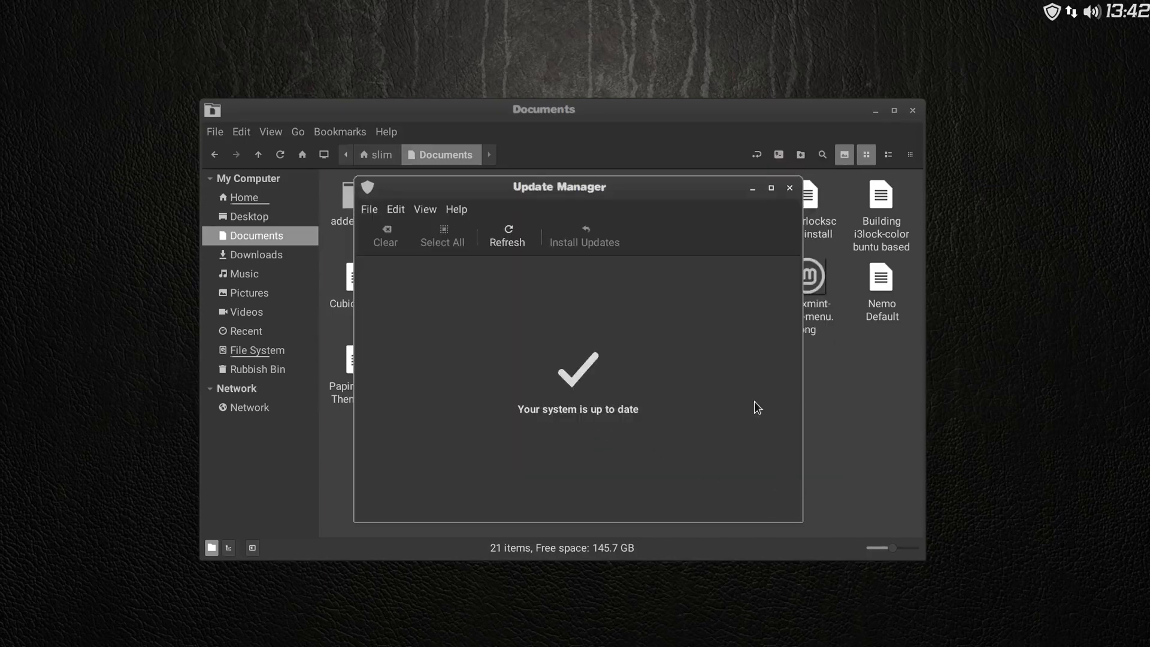
click(791, 188)
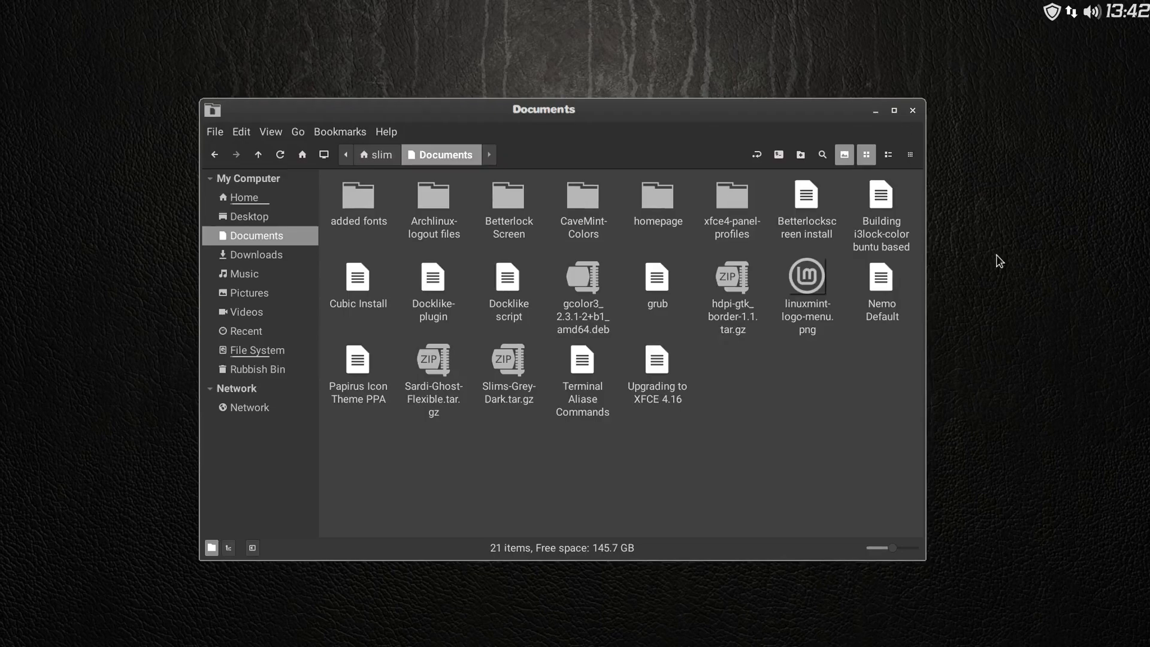
- Minimise the Documents window and open the Window Manager settings
click(876, 111)
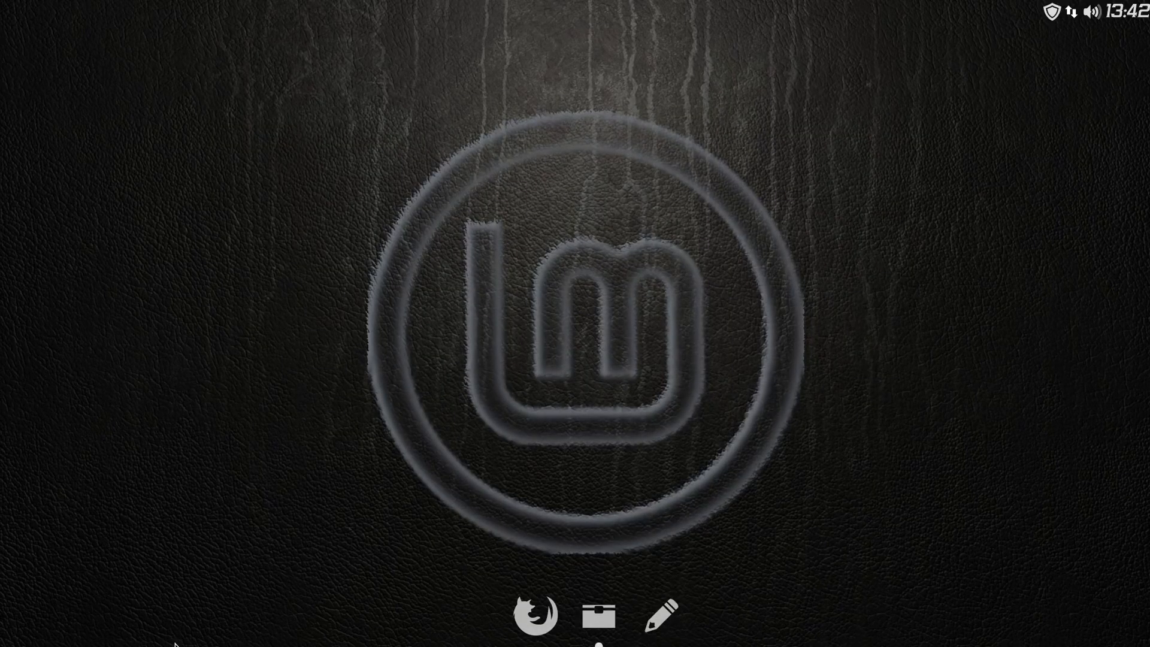
click(17, 637)
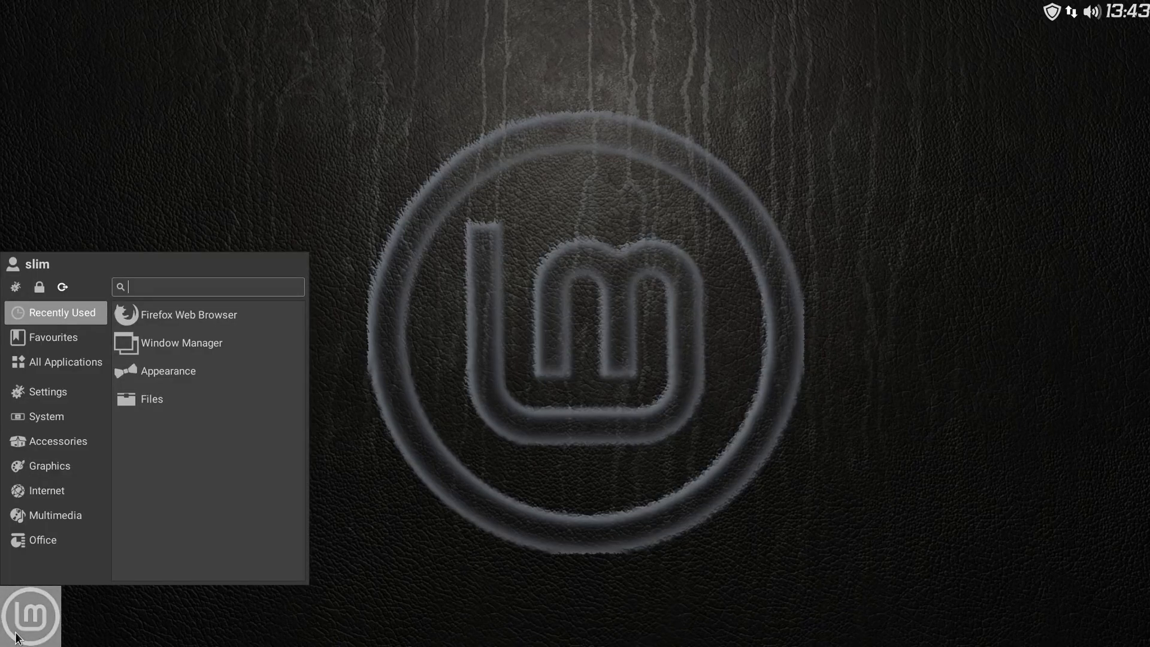
click(48, 393)
scroll(216, 456, down, 2)
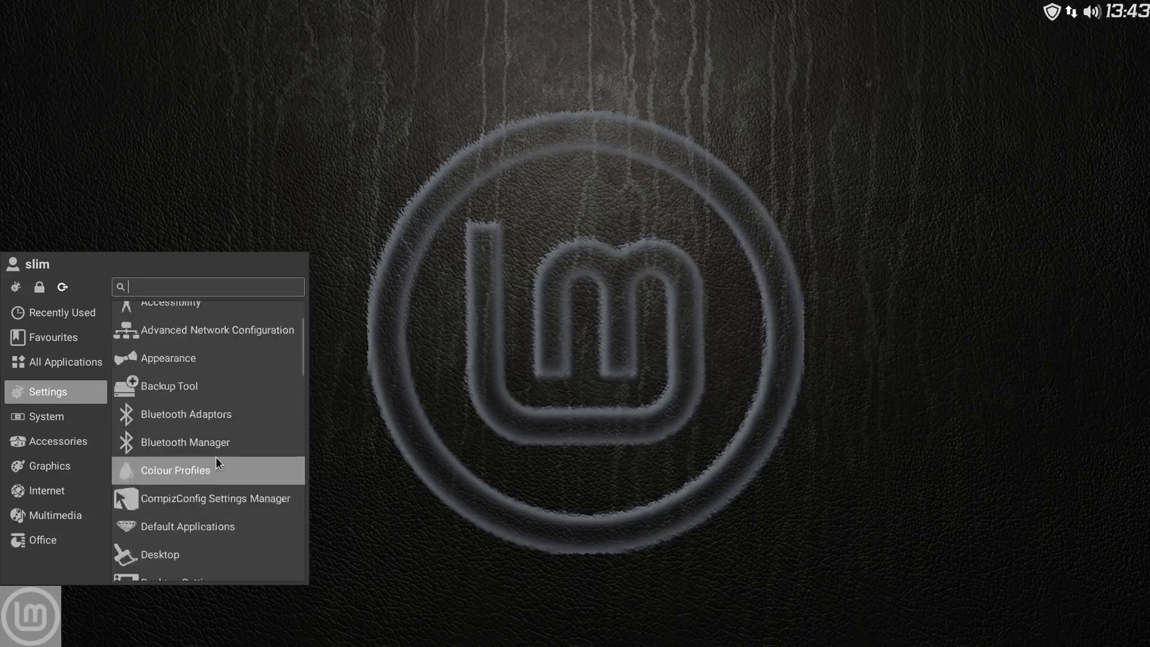
scroll(214, 457, down, 3)
scroll(211, 455, down, 5)
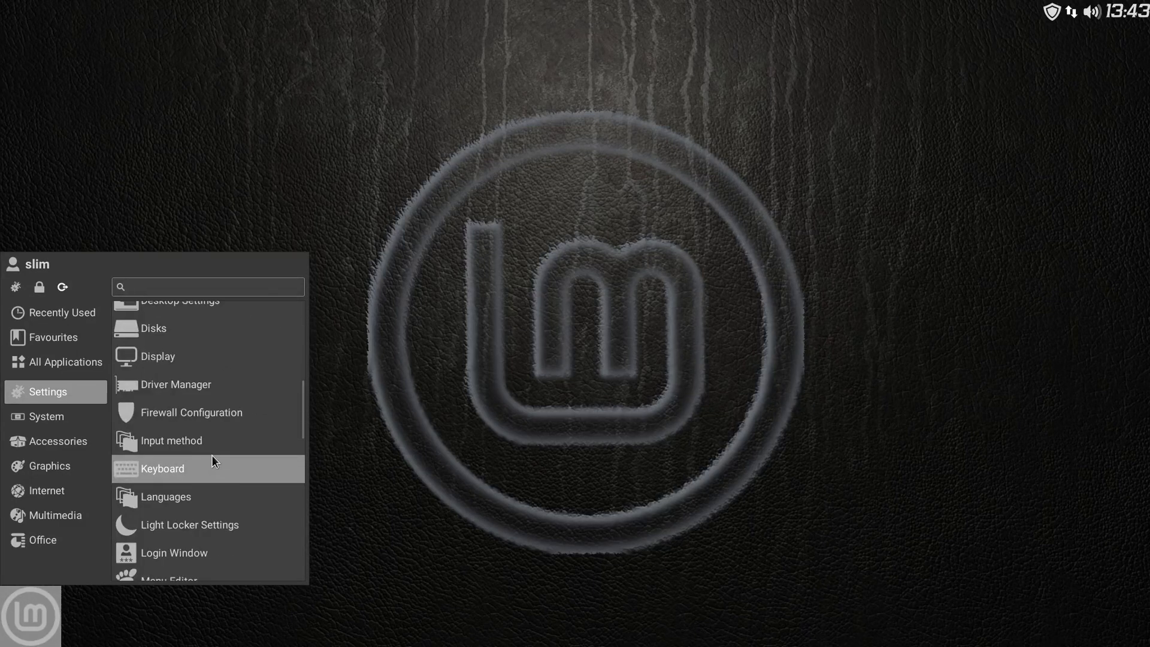
scroll(212, 458, down, 2)
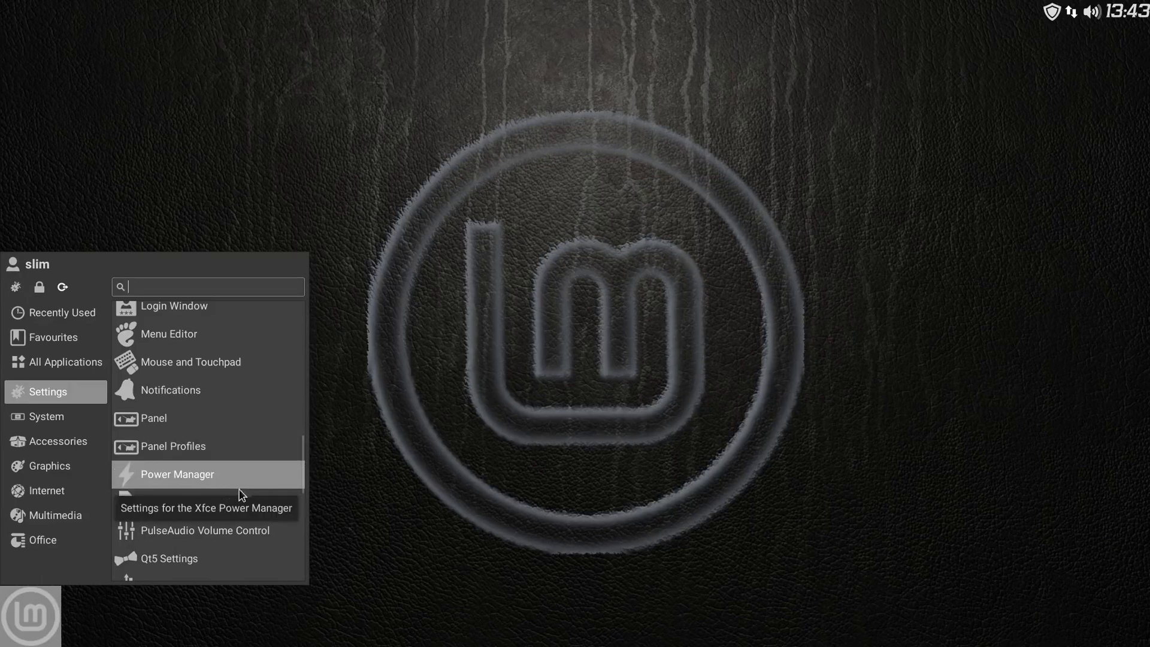
scroll(228, 470, down, 8)
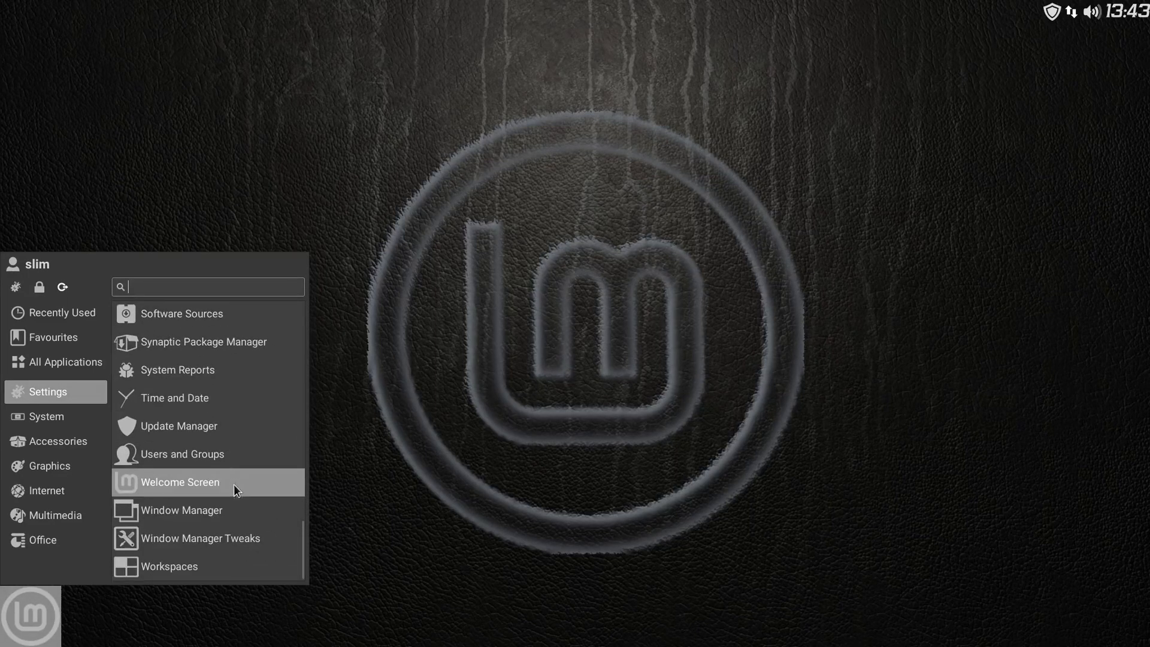
click(215, 510)
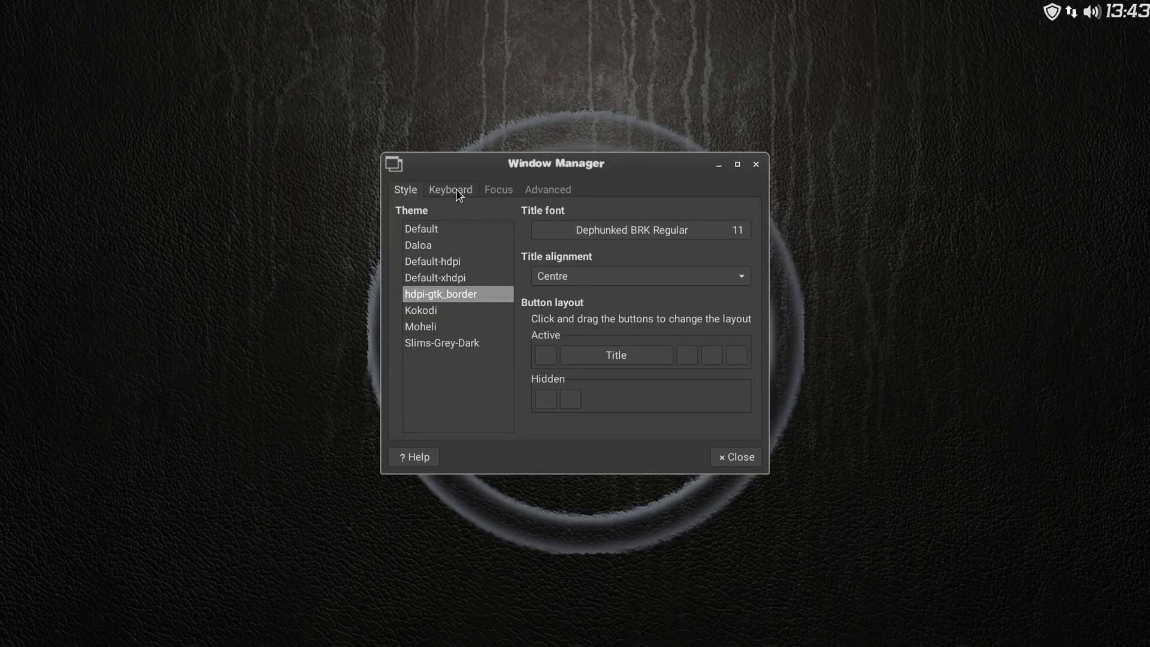
- Replace the keyboard shortcut for the "Move window to workspace 1" action with Alt+1
click(456, 191)
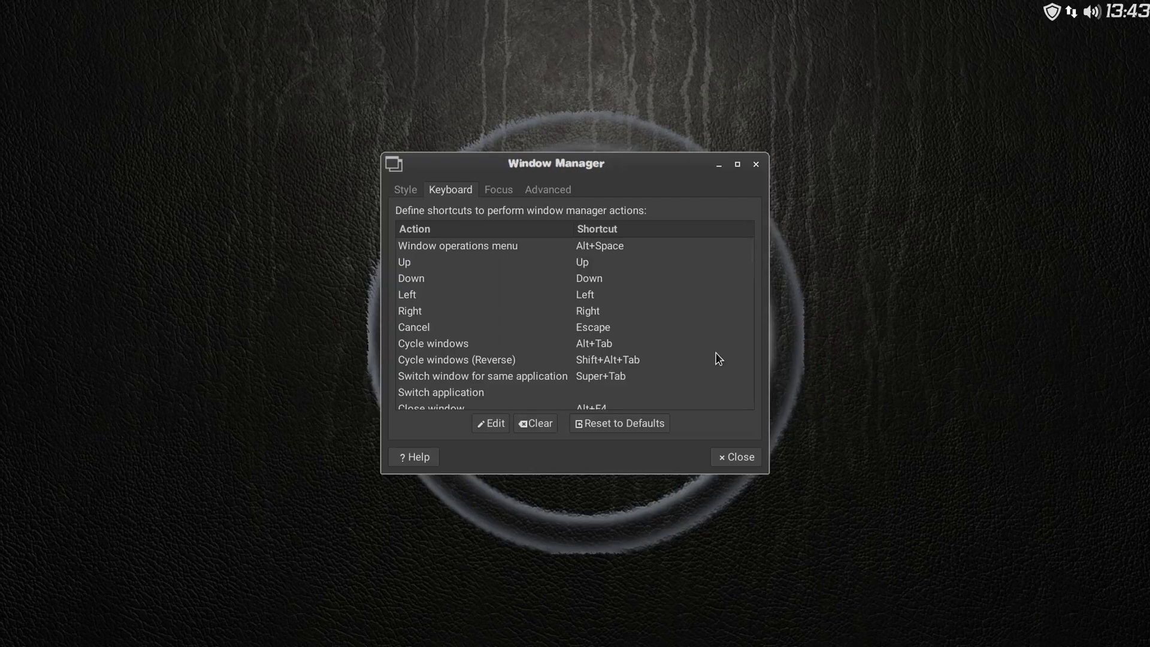
scroll(718, 359, down, 3)
scroll(719, 358, down, 3)
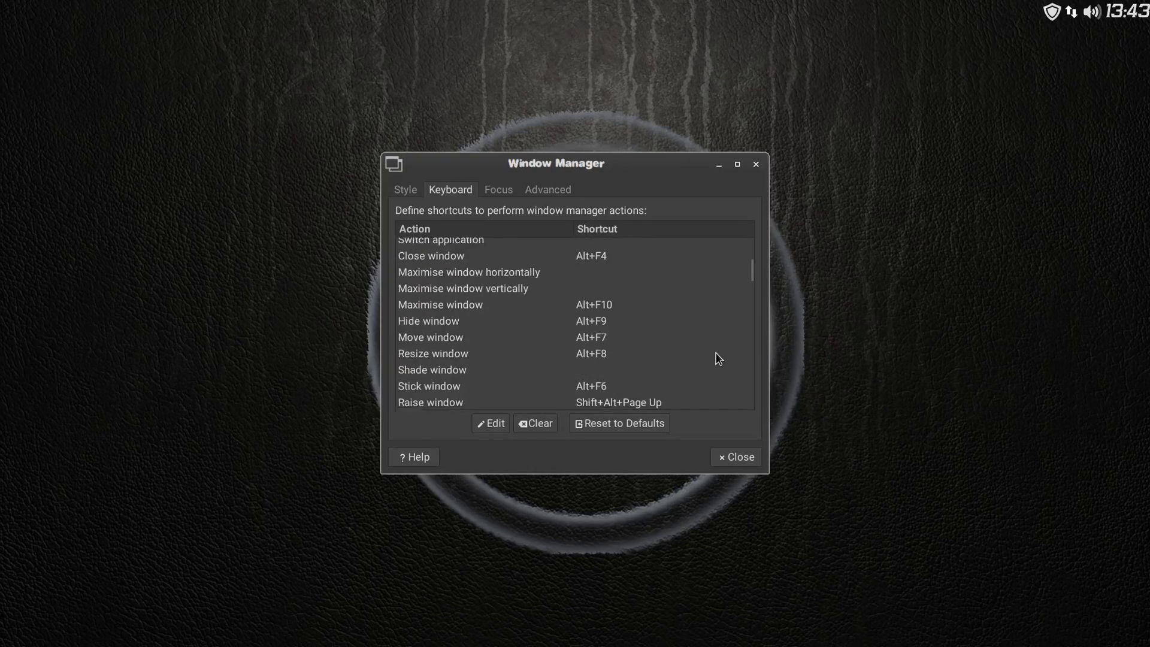
scroll(719, 358, down, 12)
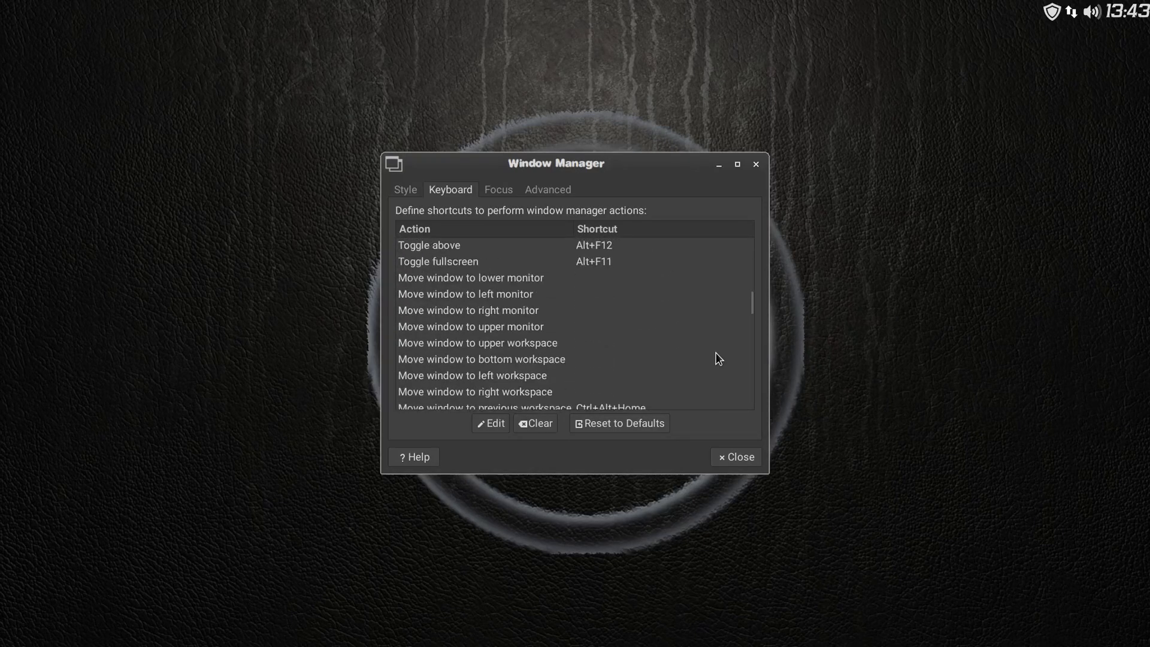
scroll(719, 359, down, 3)
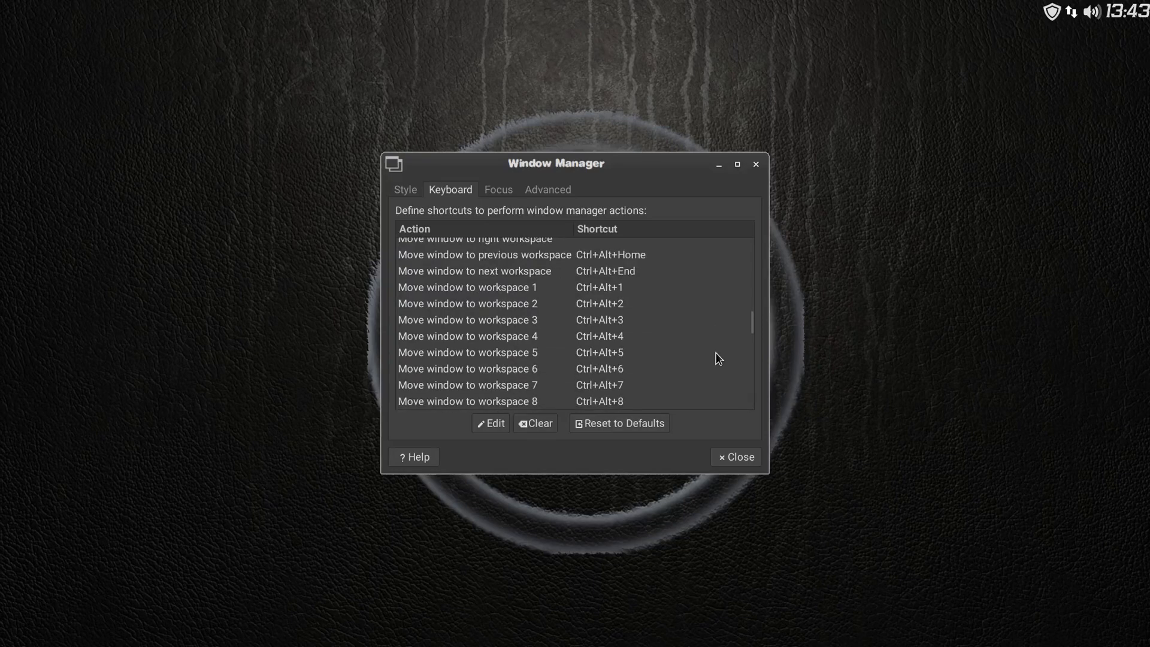
click(608, 291)
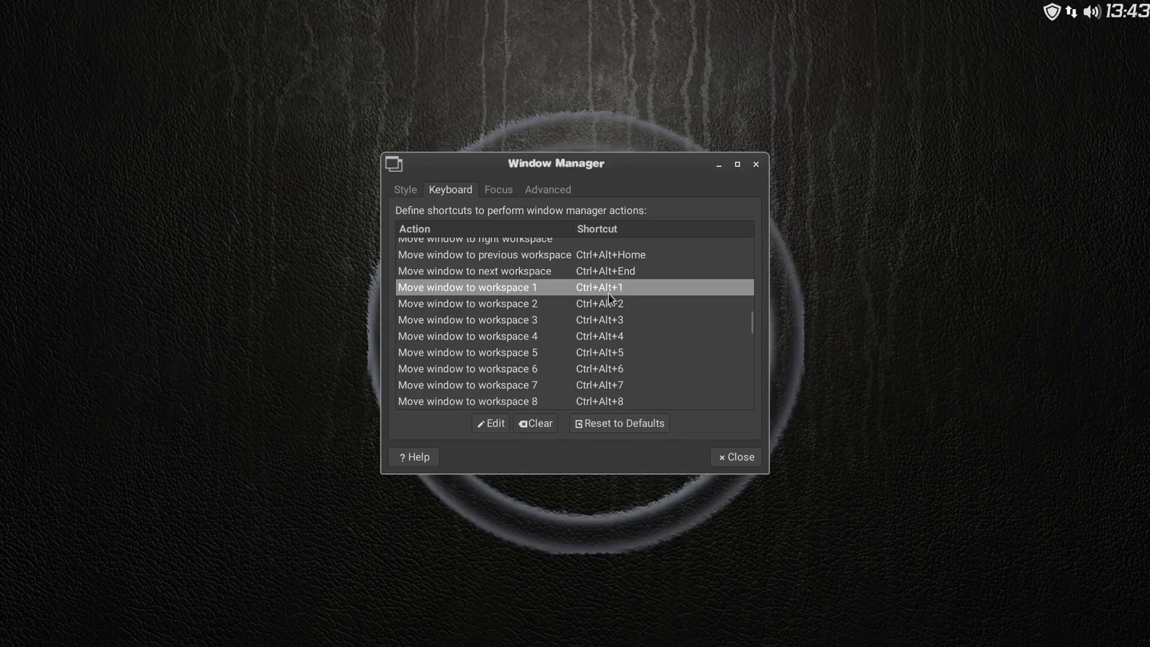
click(541, 426)
click(493, 424)
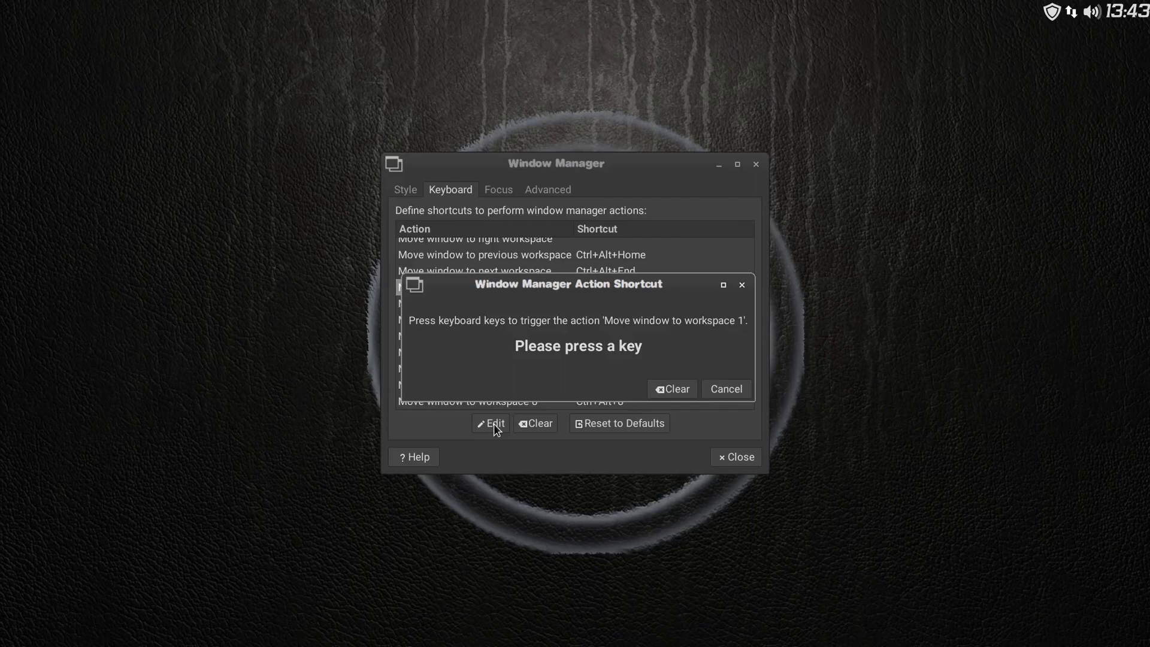
key(alt+1)
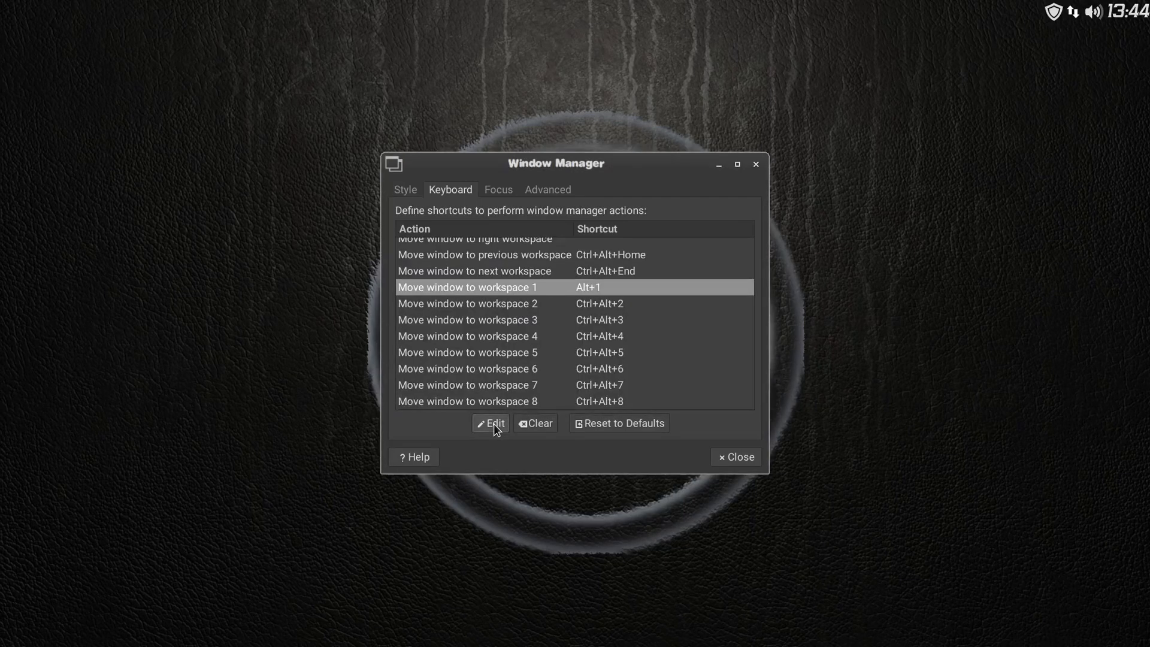
- Replace the keyboard shortcut for the "Move window to workspace 2" action with Alt+2
click(612, 310)
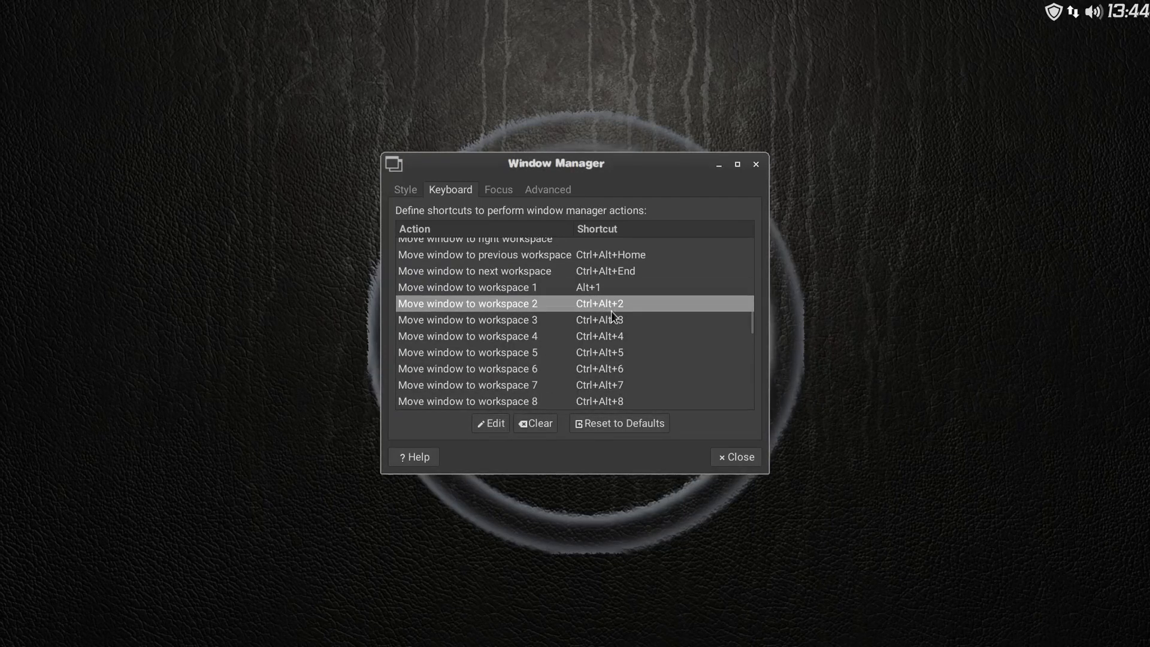
click(538, 427)
click(505, 426)
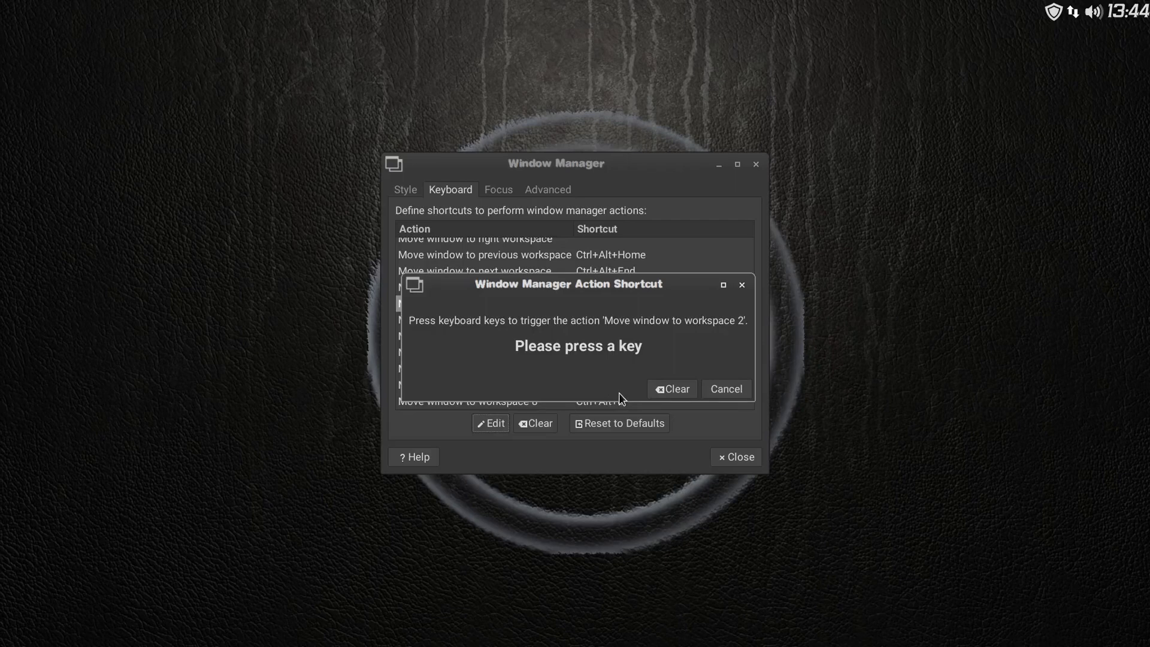
key(alt+2)
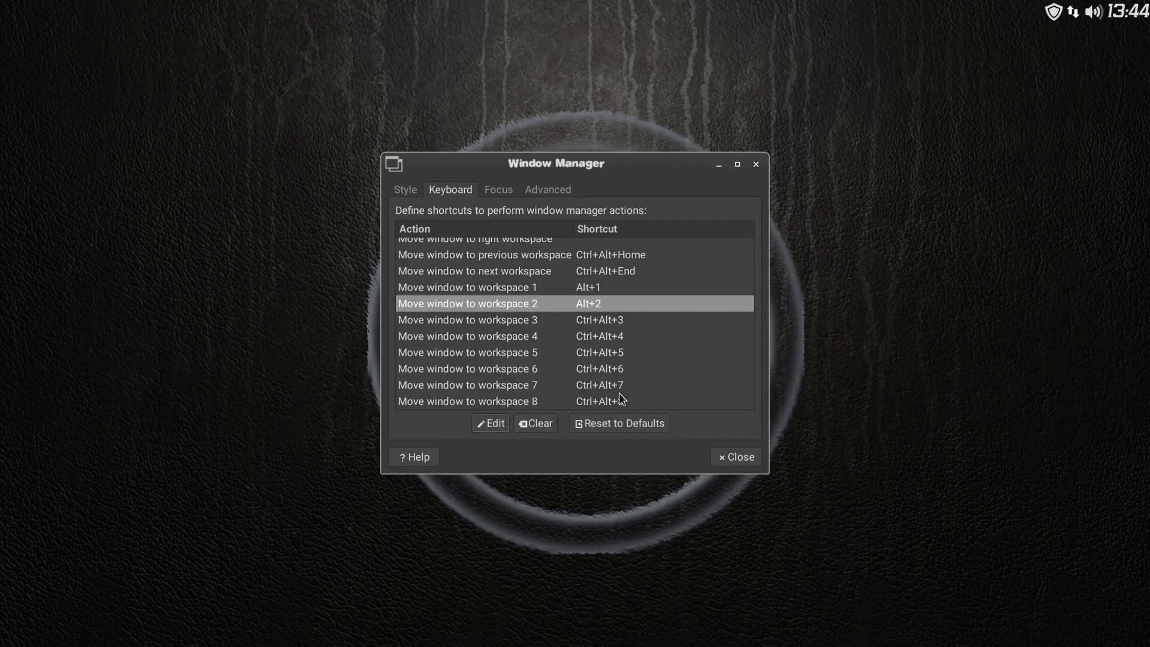
- Replace the keyboard shortcut for the "Move window to workspace 3" action with Alt+3
click(602, 321)
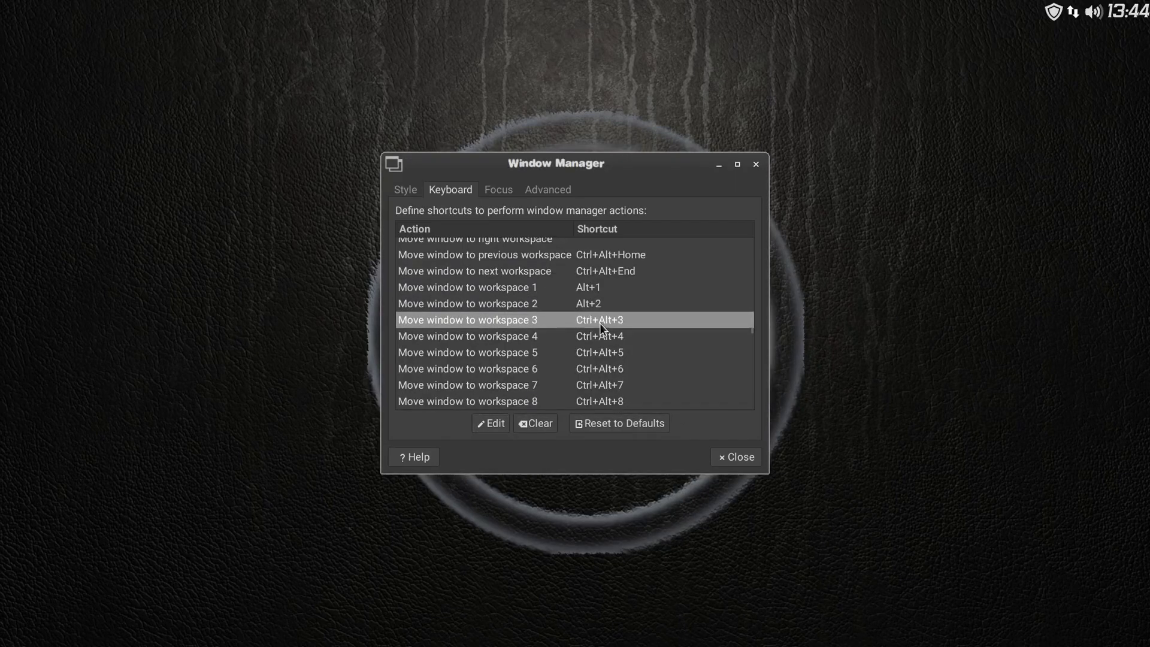
click(541, 424)
click(495, 423)
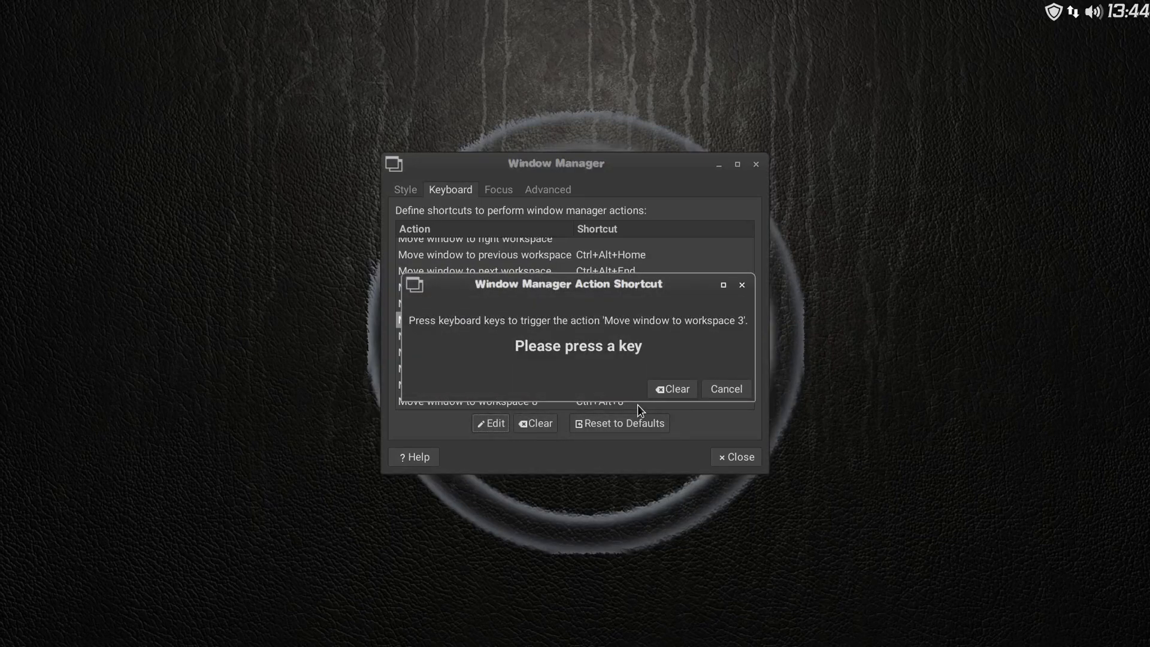
key(alt)
key(alt+3)
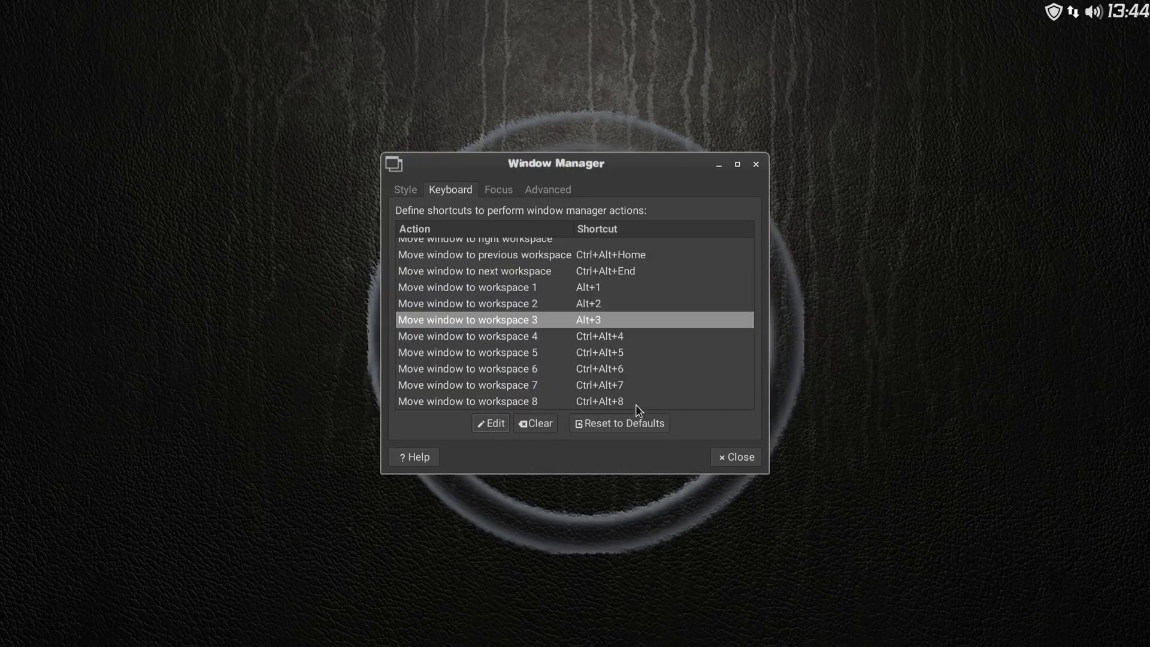
- Replace the keyboard shortcut for the "Move window to workspace 4" action with Alt+4
click(610, 339)
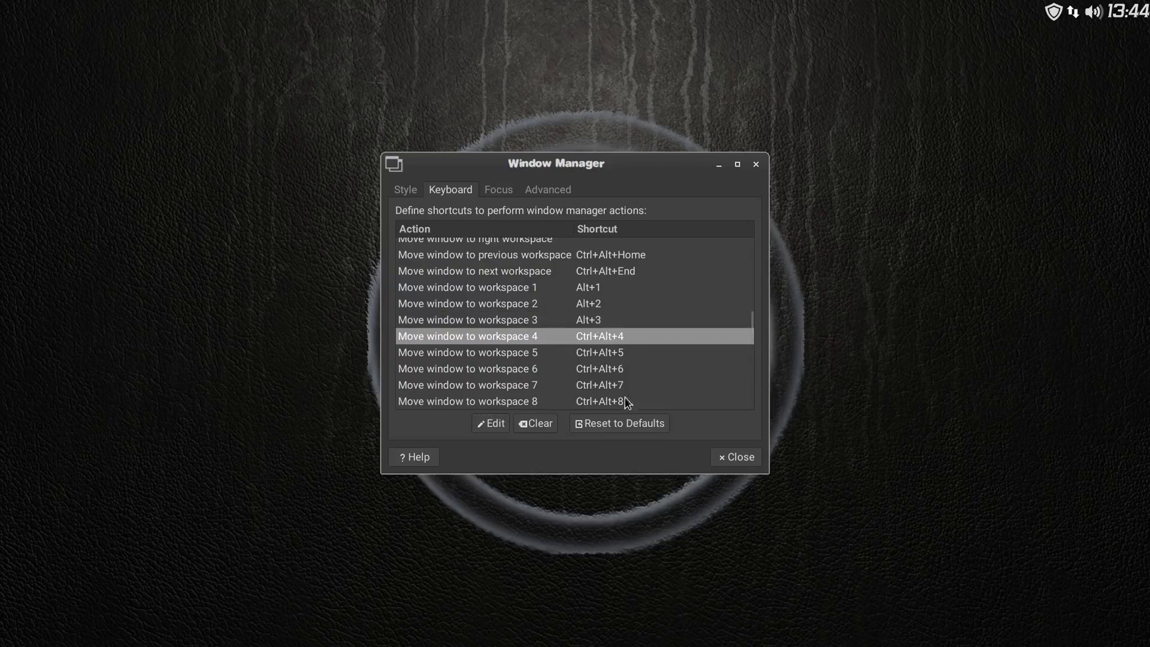
click(540, 422)
click(493, 423)
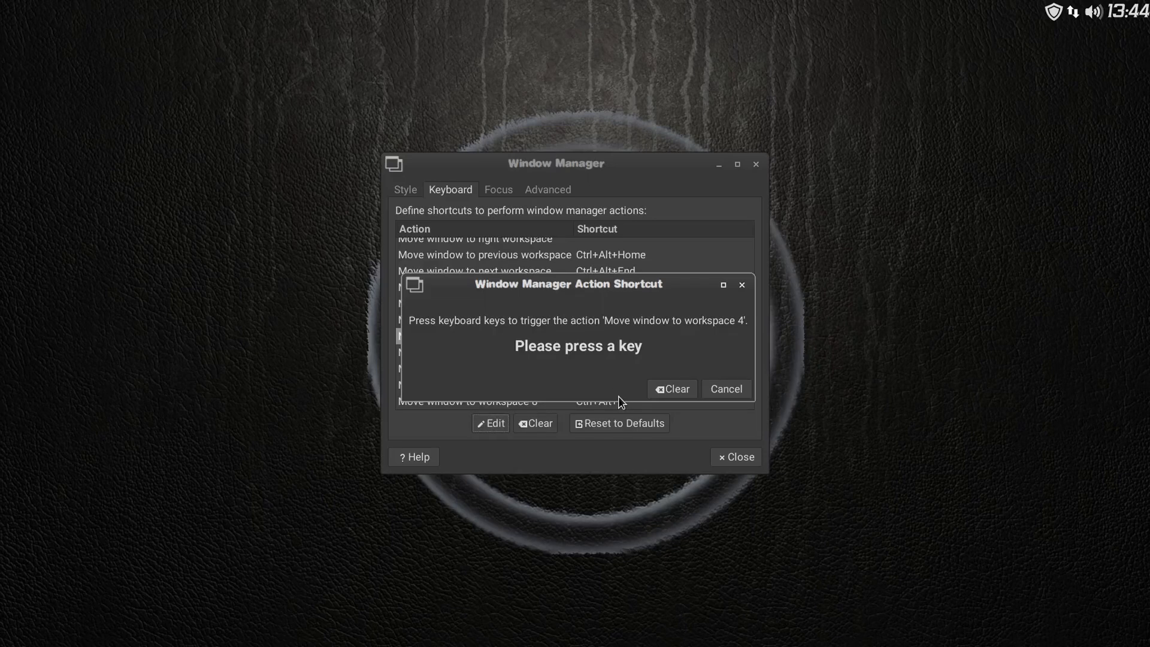
key(alt+4)
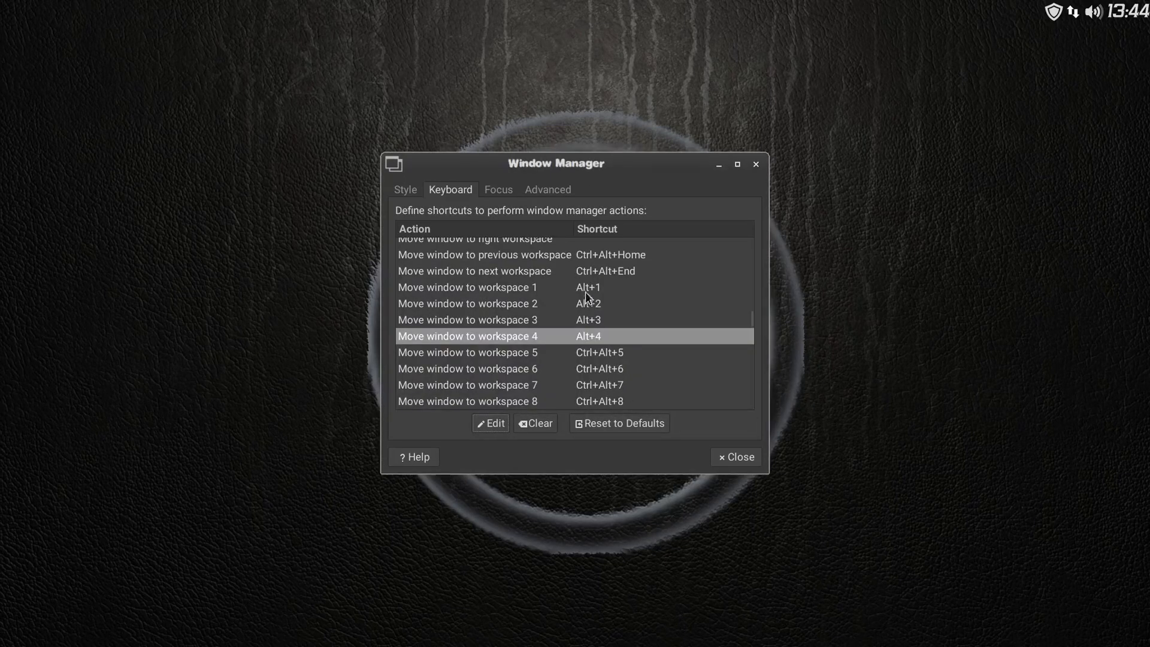
- Replace the keyboard shortcut for the "Left workspace" action with Alt+Left
scroll(691, 385, down, 5)
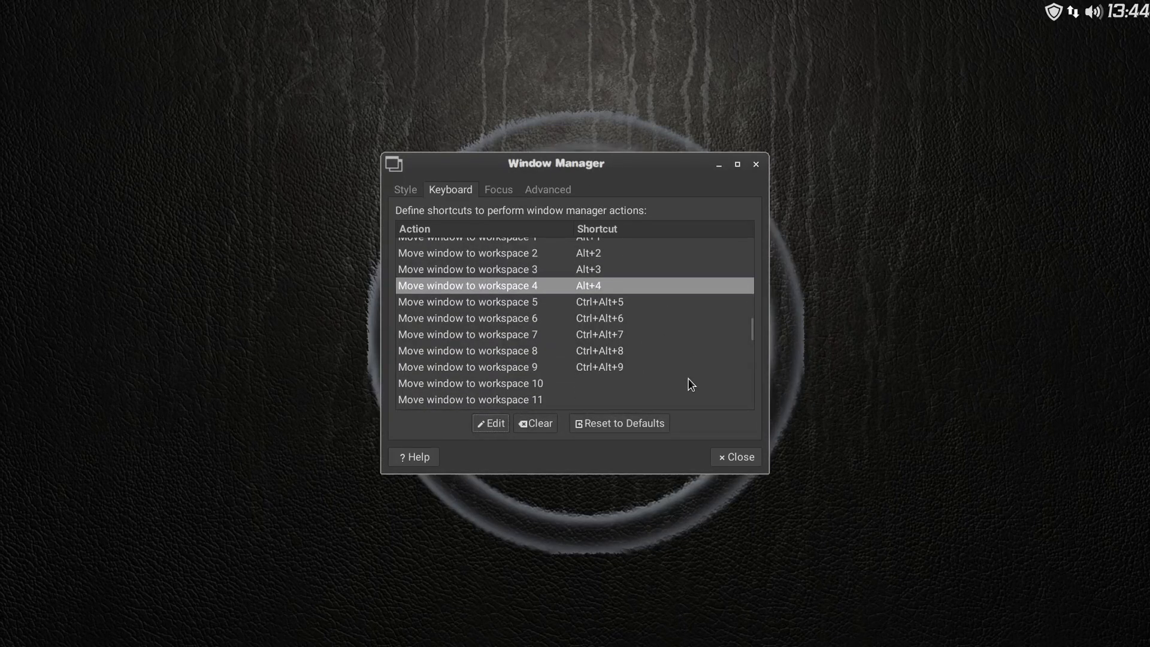
scroll(691, 384, down, 2)
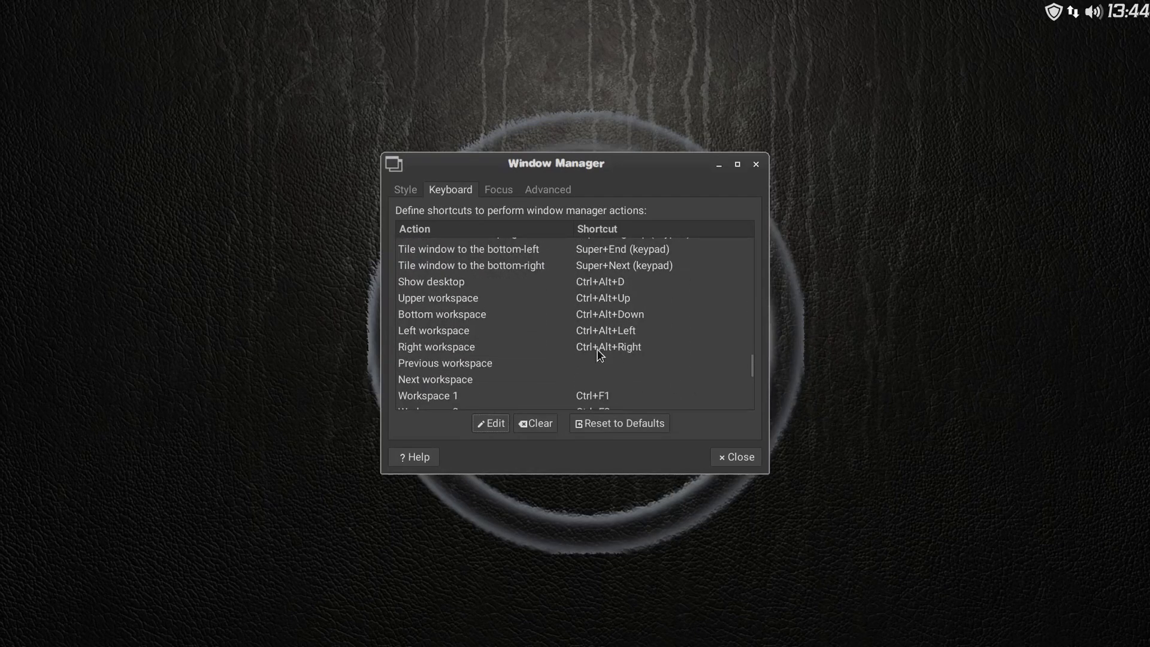
click(613, 330)
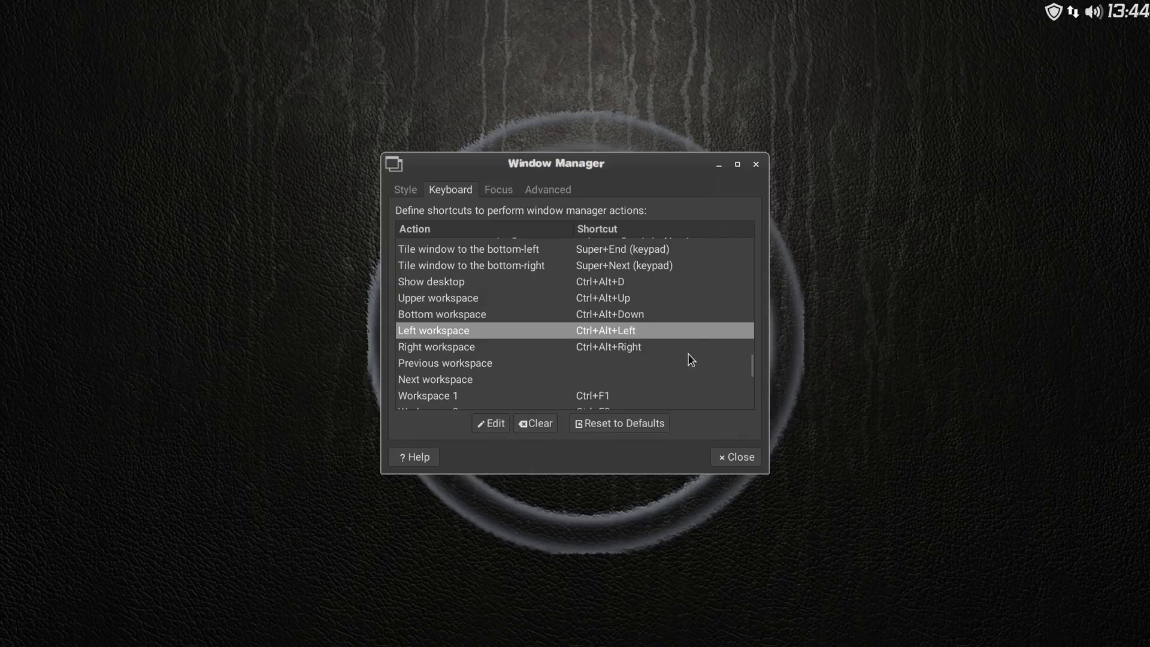
click(540, 425)
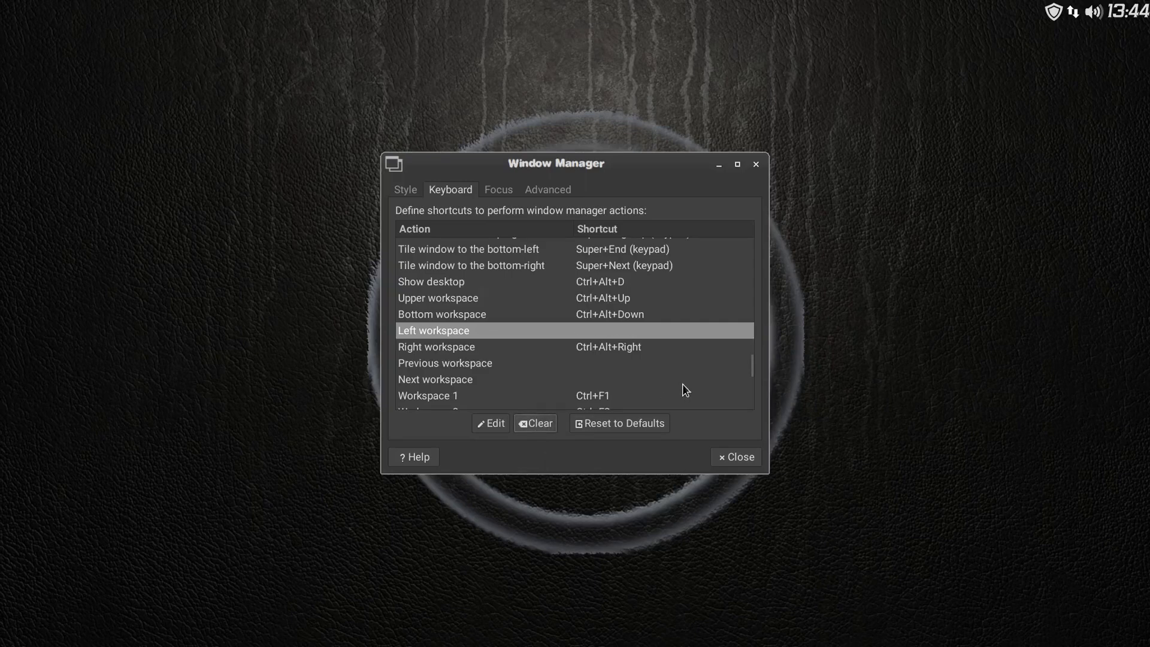
click(492, 426)
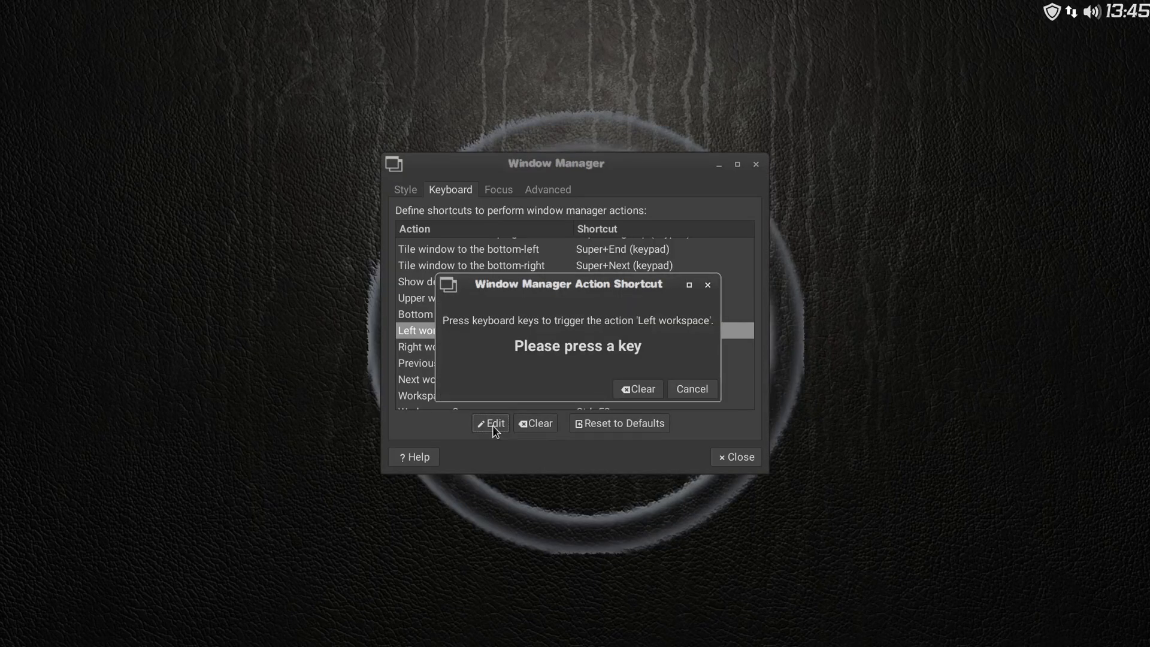
key(alt+Left)
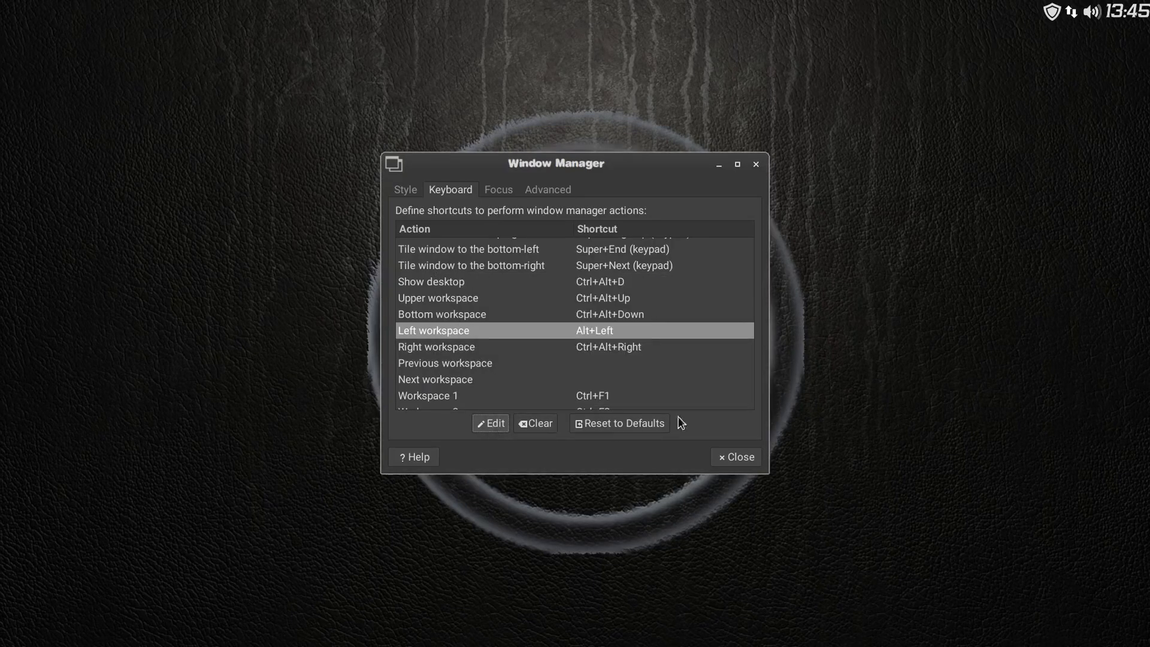
- Replace the keyboard shortcut for the "Right workspace" action with Alt+Right
click(620, 349)
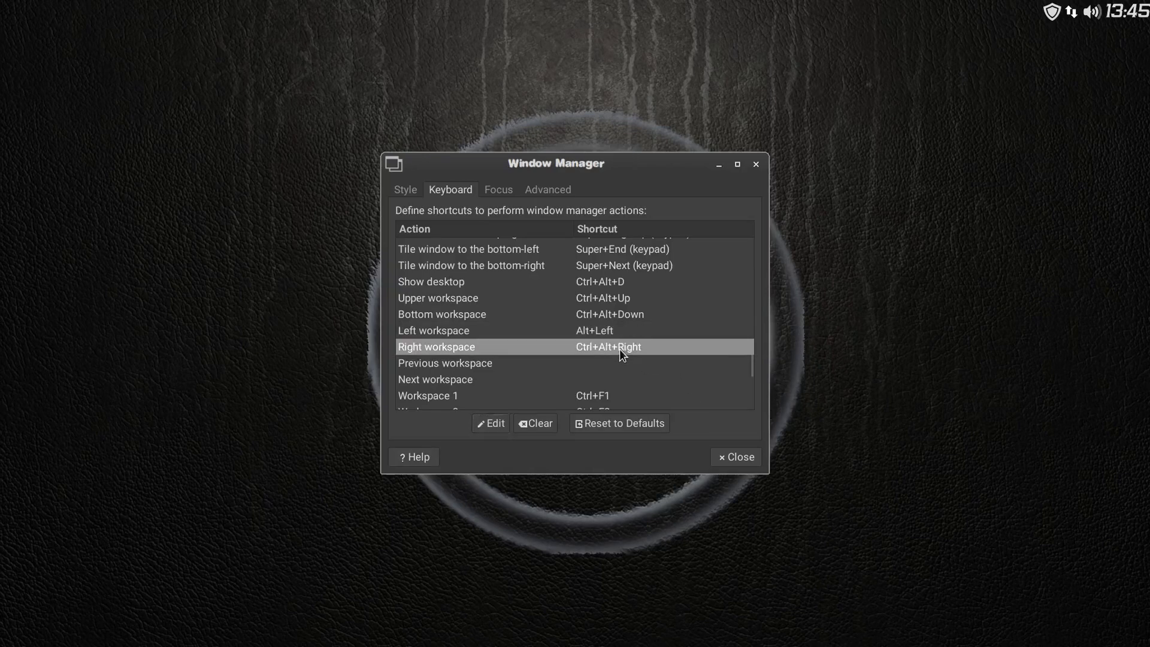
click(537, 423)
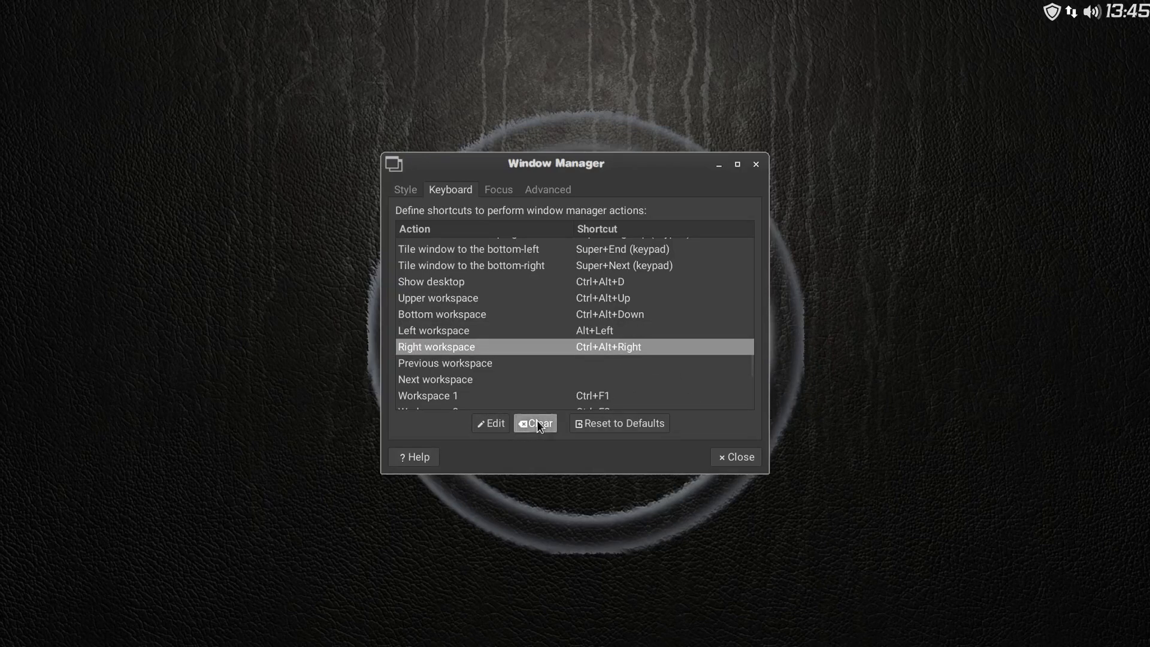
click(490, 424)
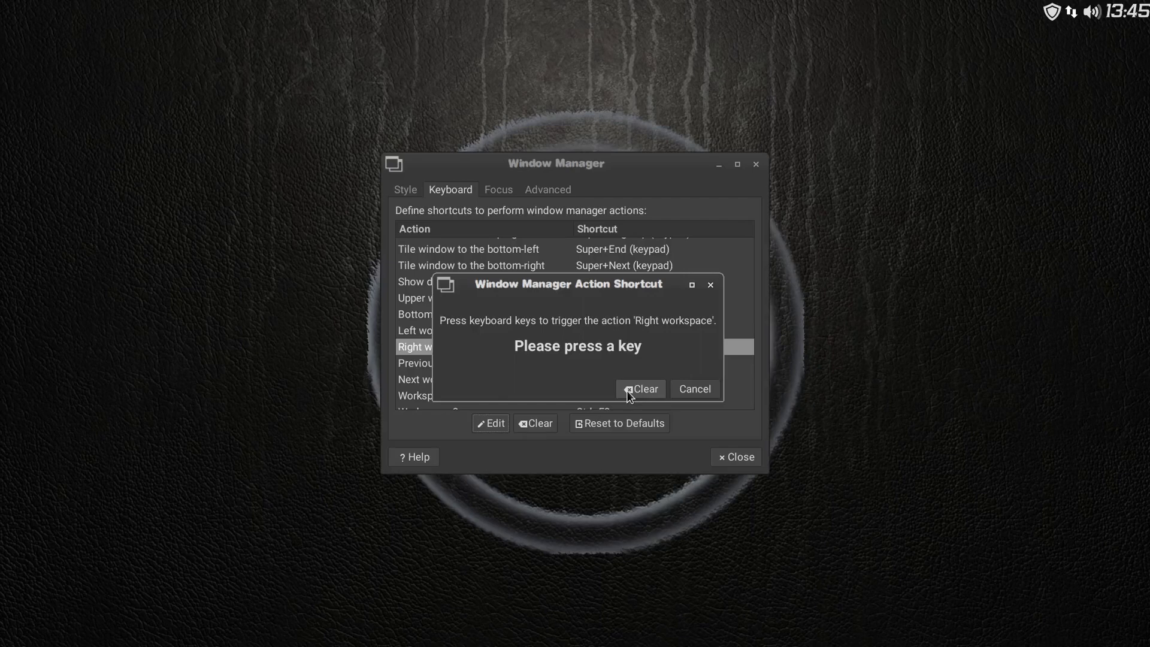
key(alt+Right)
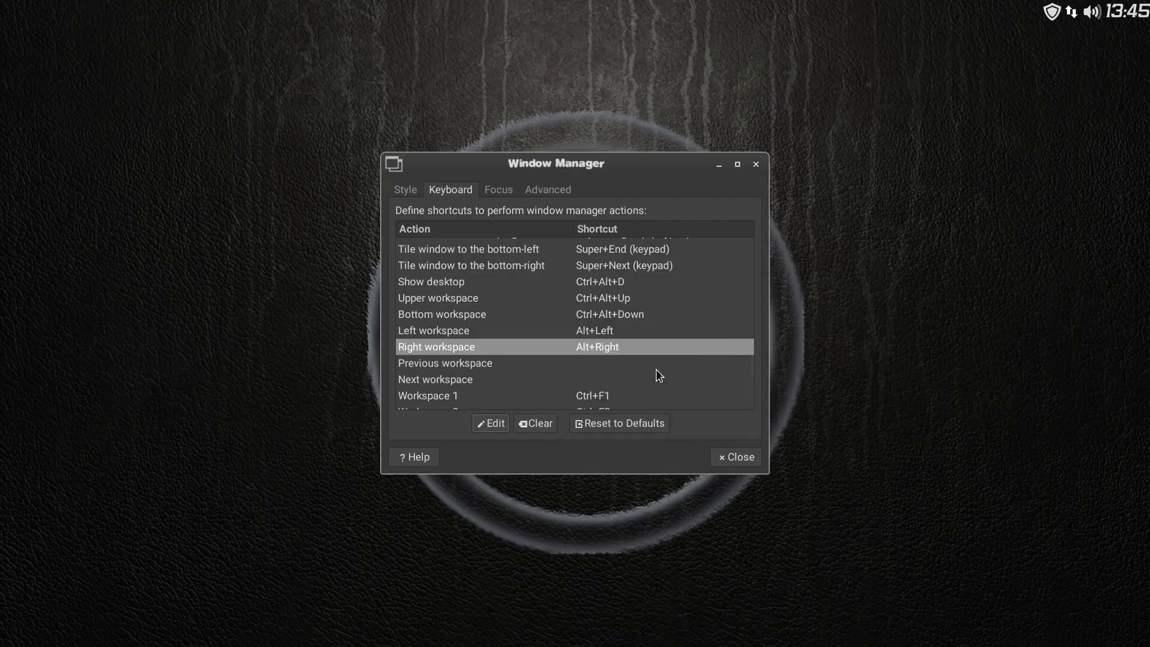
- Look over the remaining window manager shortcuts and close the Window Manager settings
scroll(692, 344, down, 2)
scroll(692, 345, up, 2)
scroll(692, 344, up, 10)
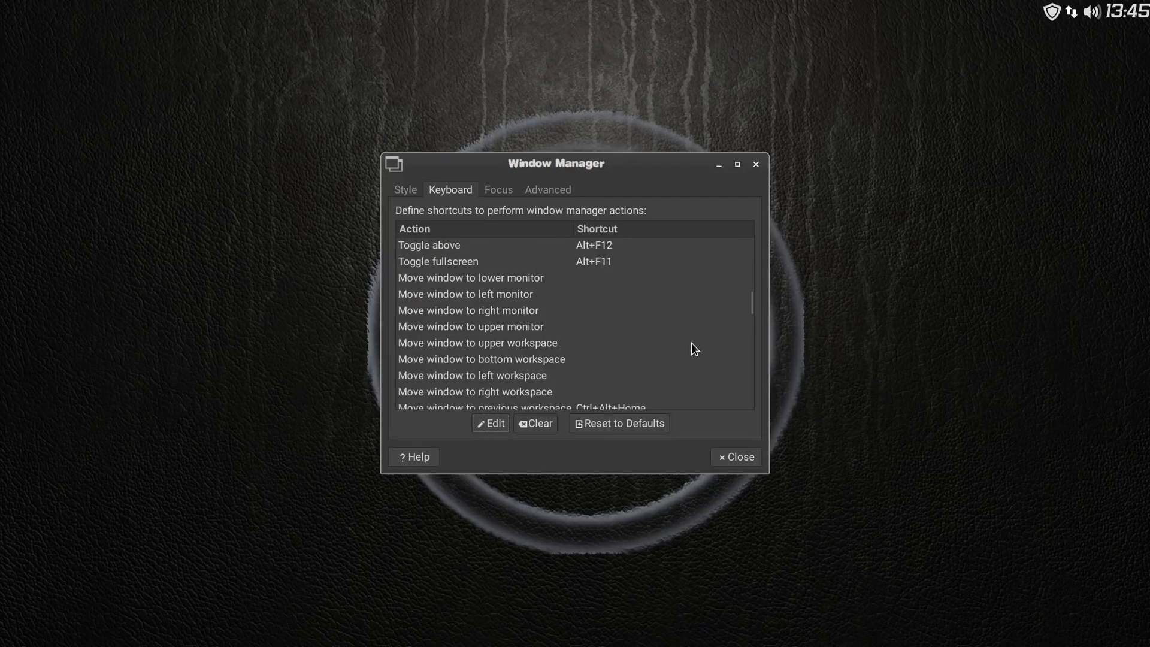
scroll(692, 343, up, 8)
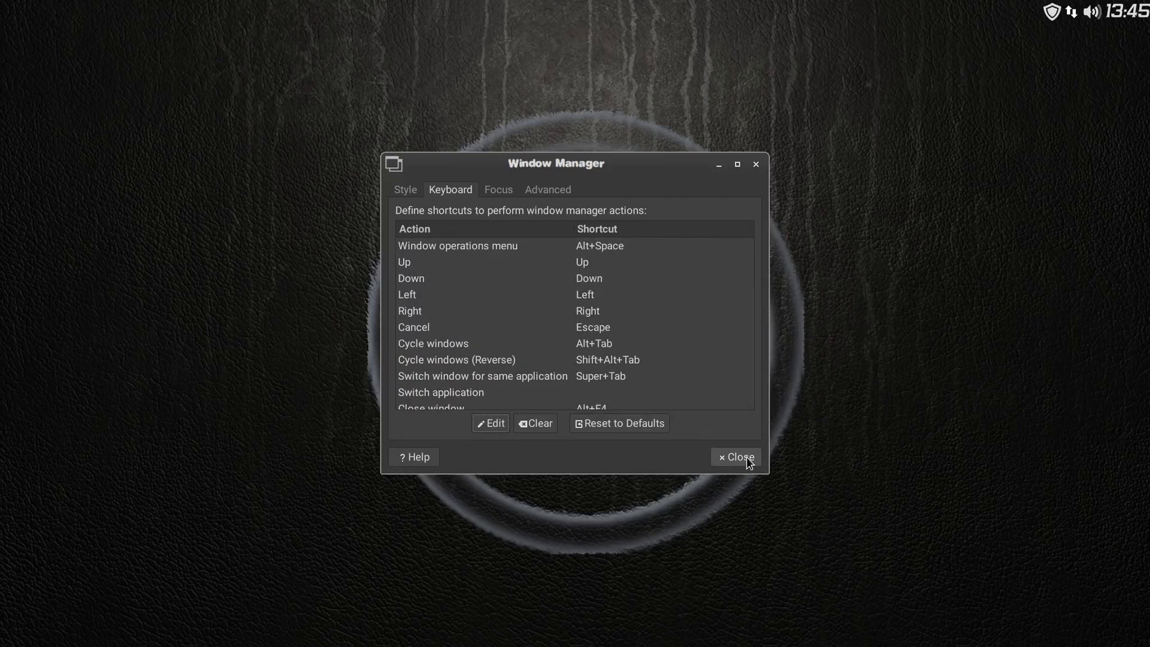
click(747, 457)
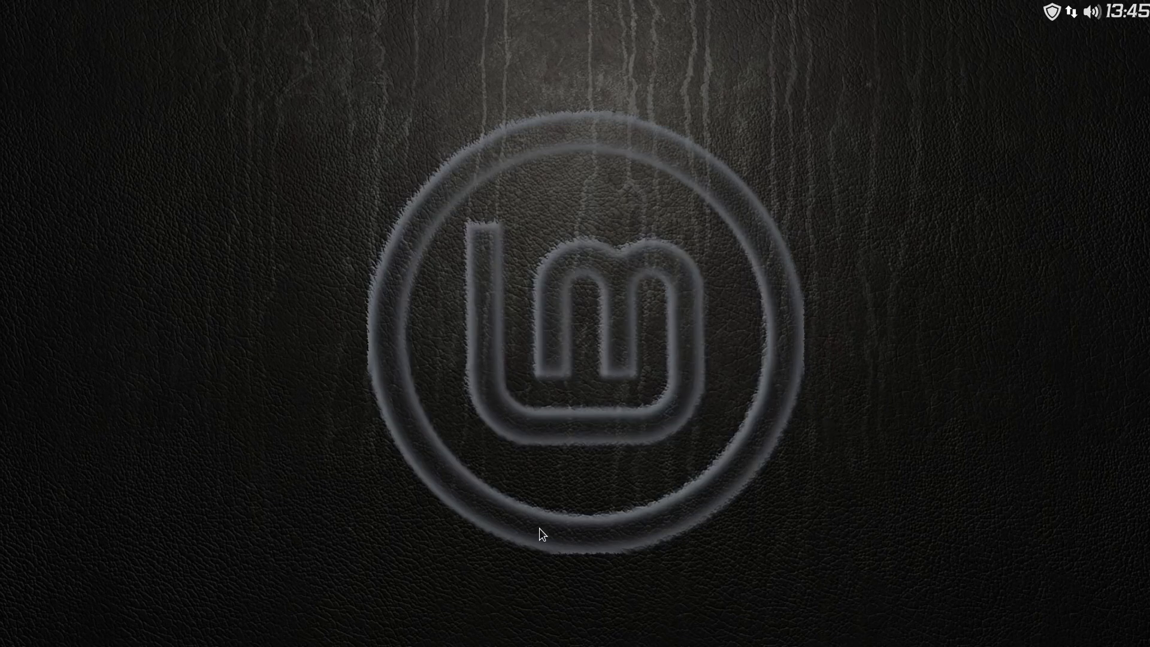
- Open the desktop background settings and turn off applying the wallpaper to all workspaces
right_click(547, 337)
click(640, 550)
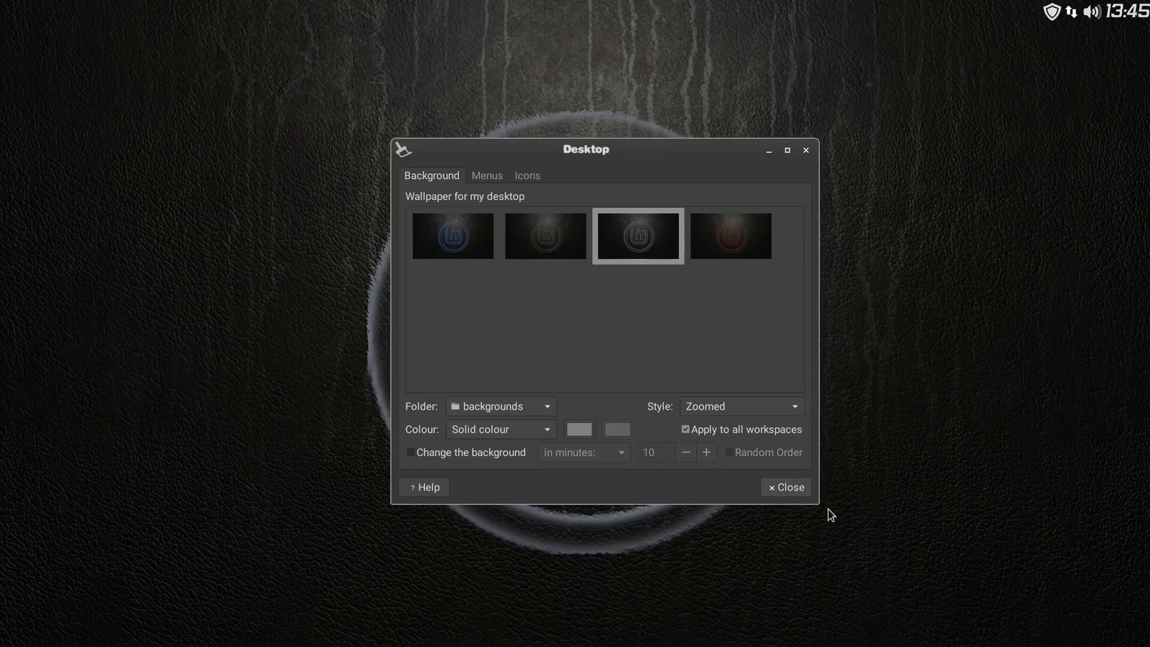
click(685, 430)
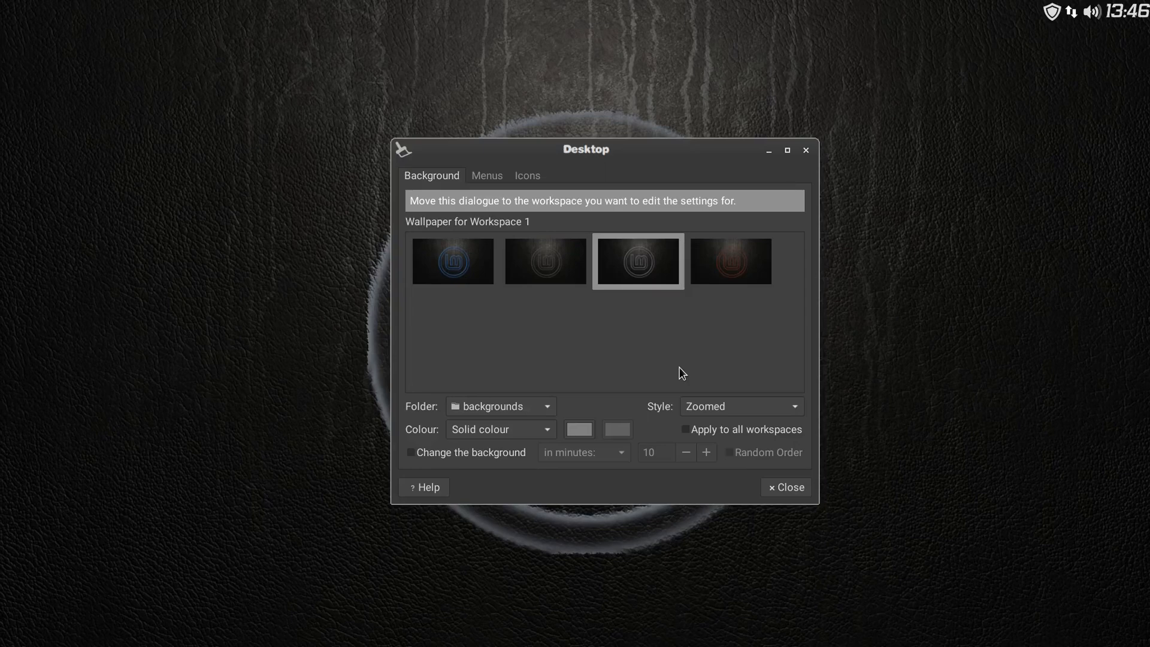
- Move the Desktop settings dialog to workspace 2 and set the blue Linux Mint logo wallpaper there
key(alt)
key(alt+c)
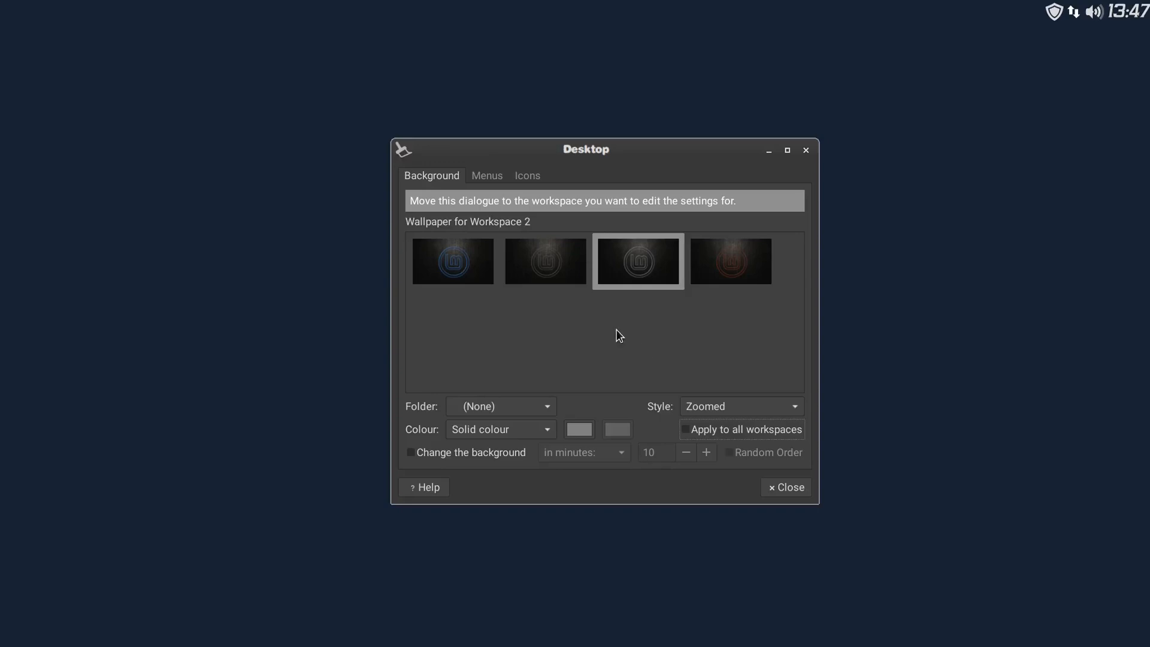
click(453, 274)
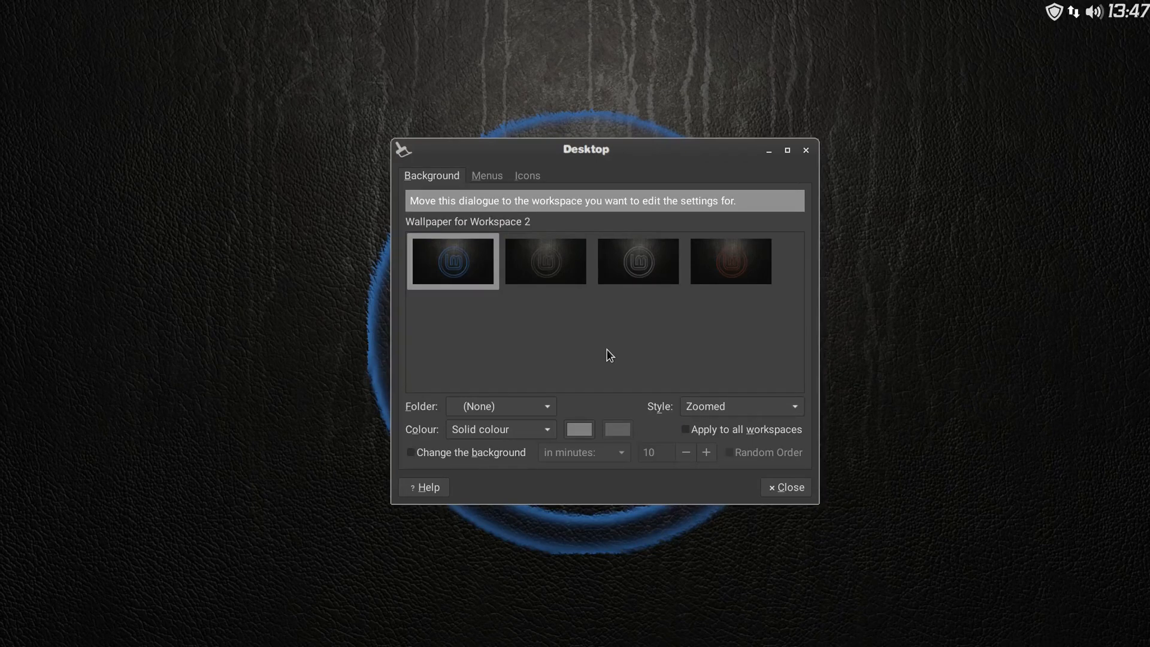
- Move the Desktop dialog to workspaces 3 and 4, giving them the red and the faint dark grey logo wallpapers respectively
key(Escape)
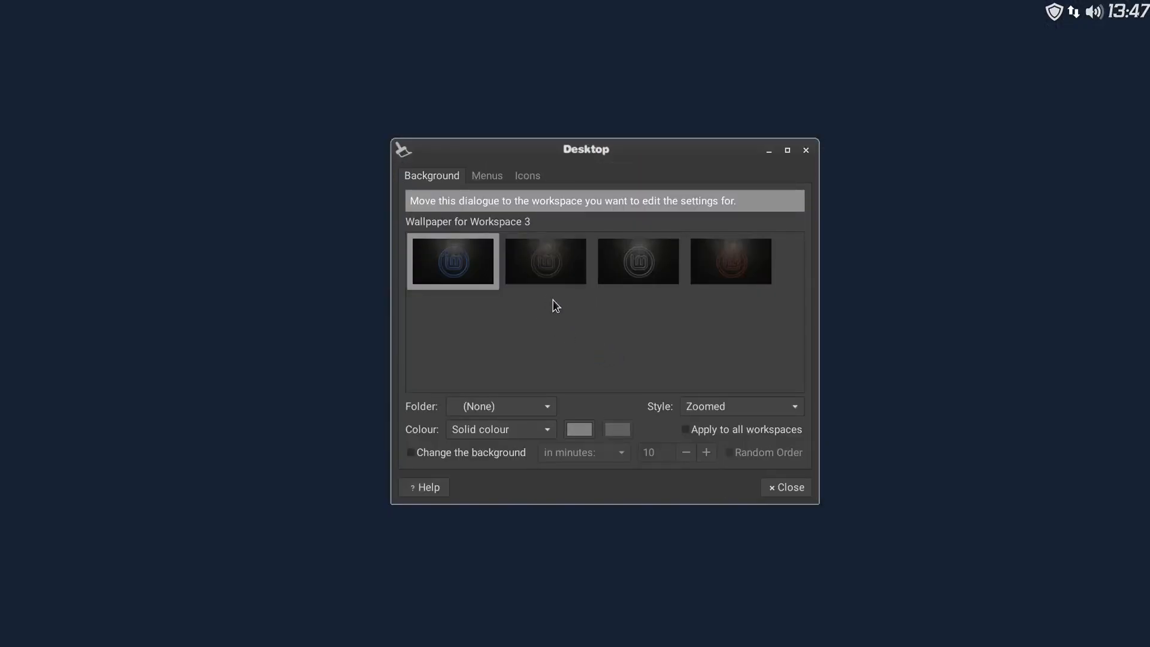
click(735, 276)
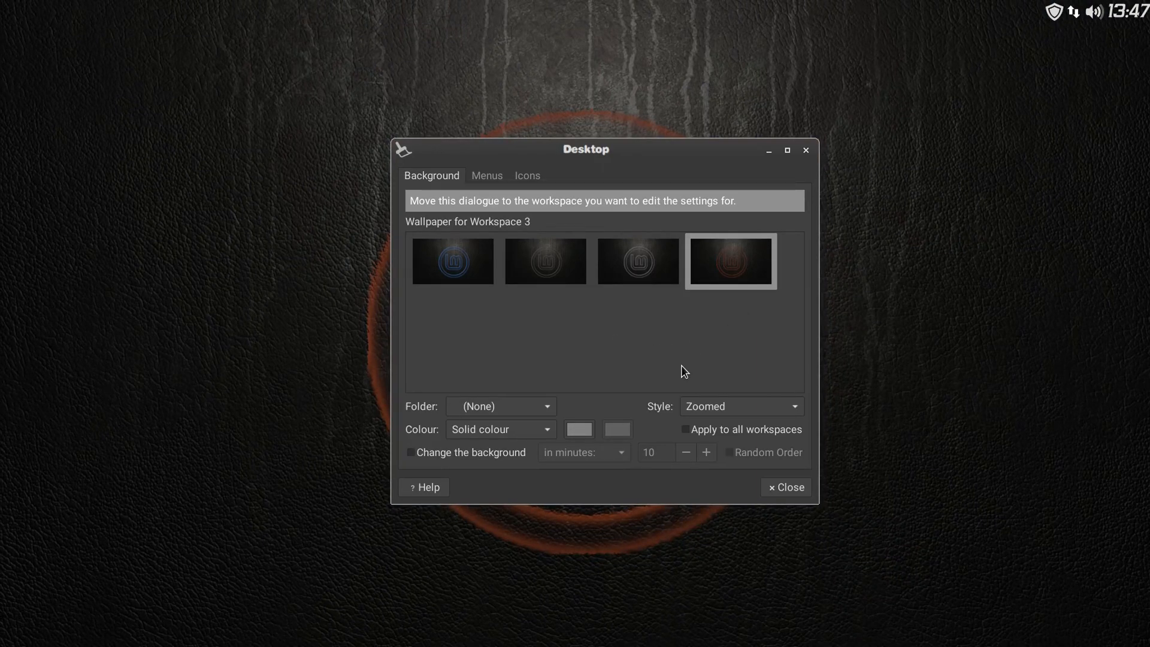
key(Escape)
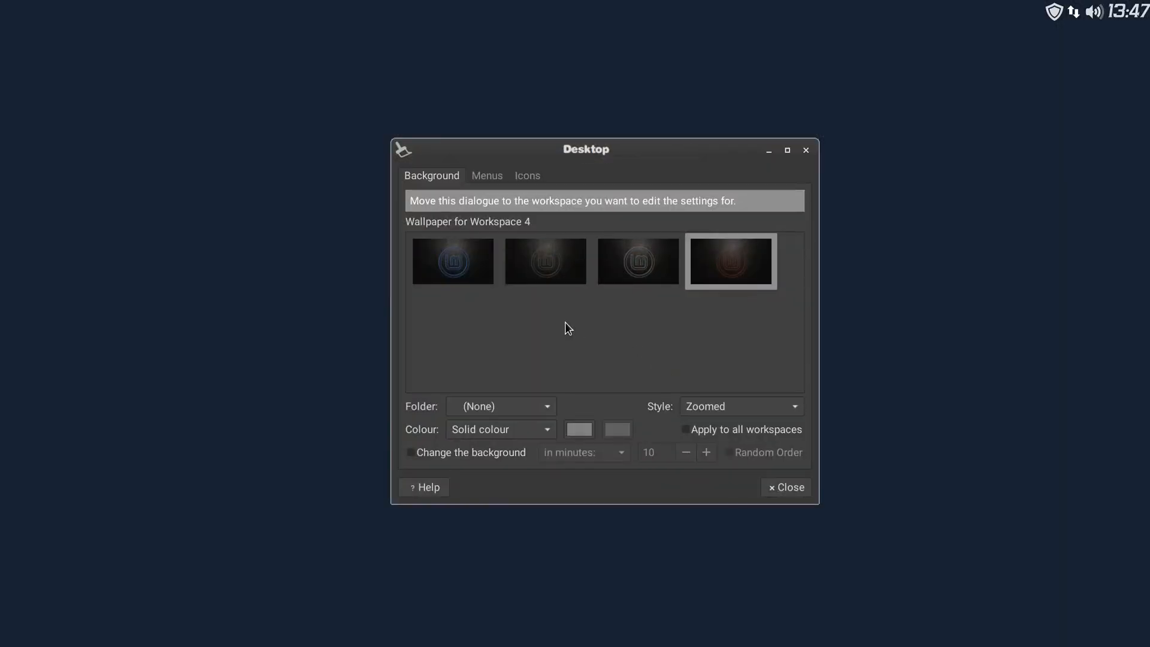
click(546, 275)
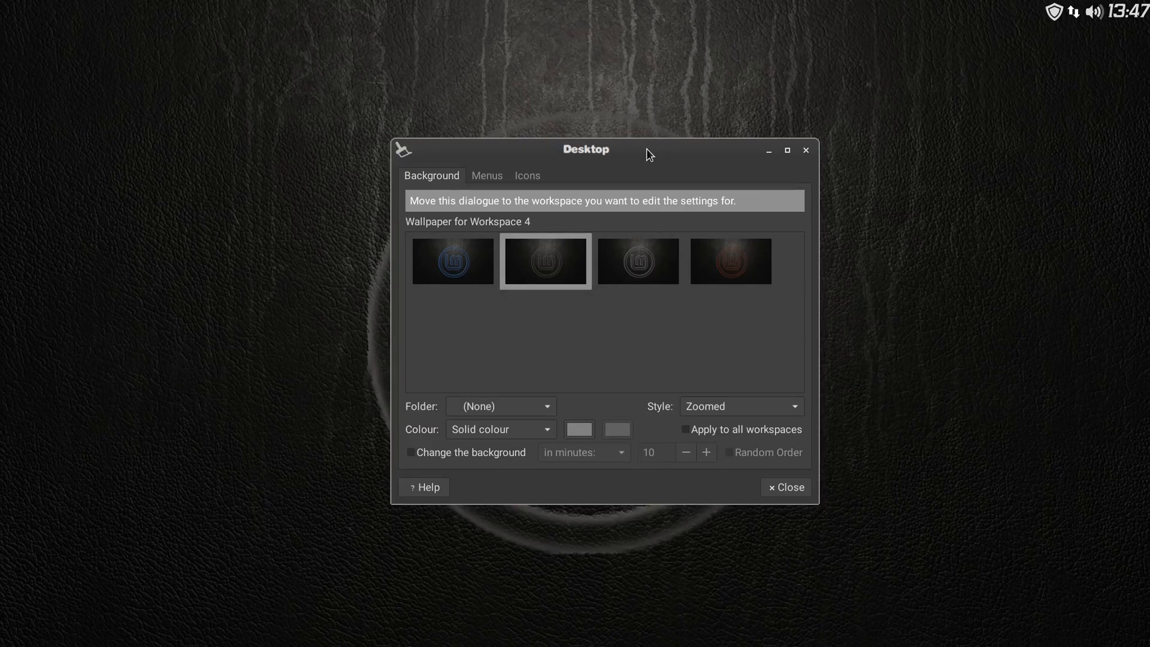
- Compare the brighter grey wallpaper on workspace 4, reselect the faint dark grey one, and close the Desktop settings
drag(646, 148, 887, 169)
click(888, 281)
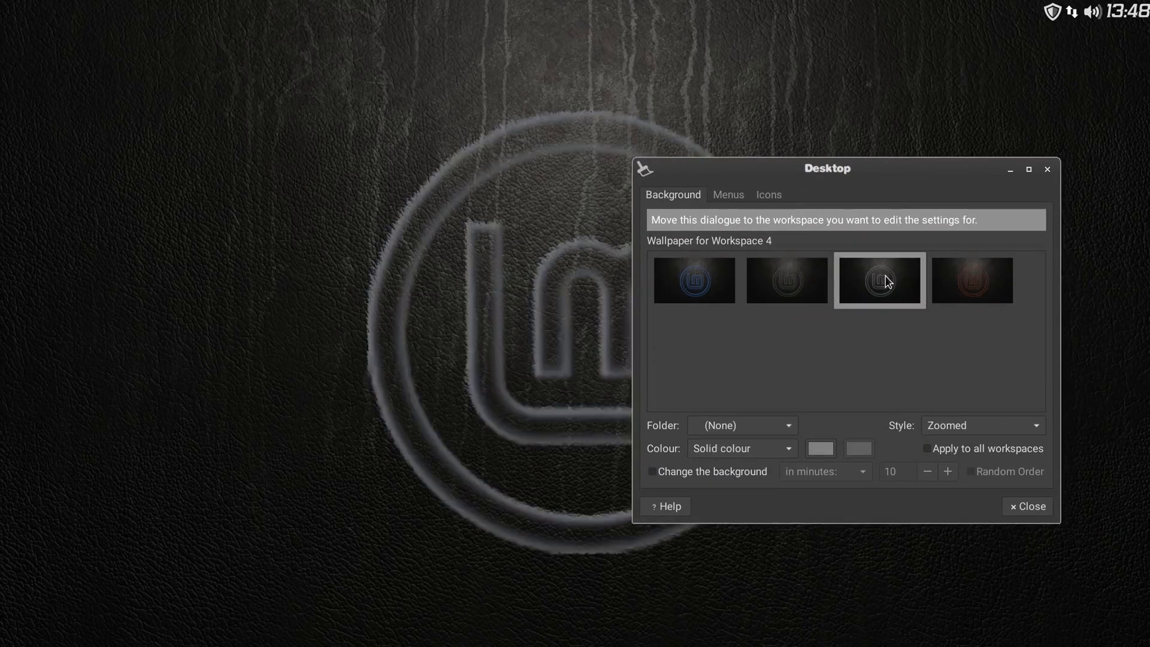
click(789, 280)
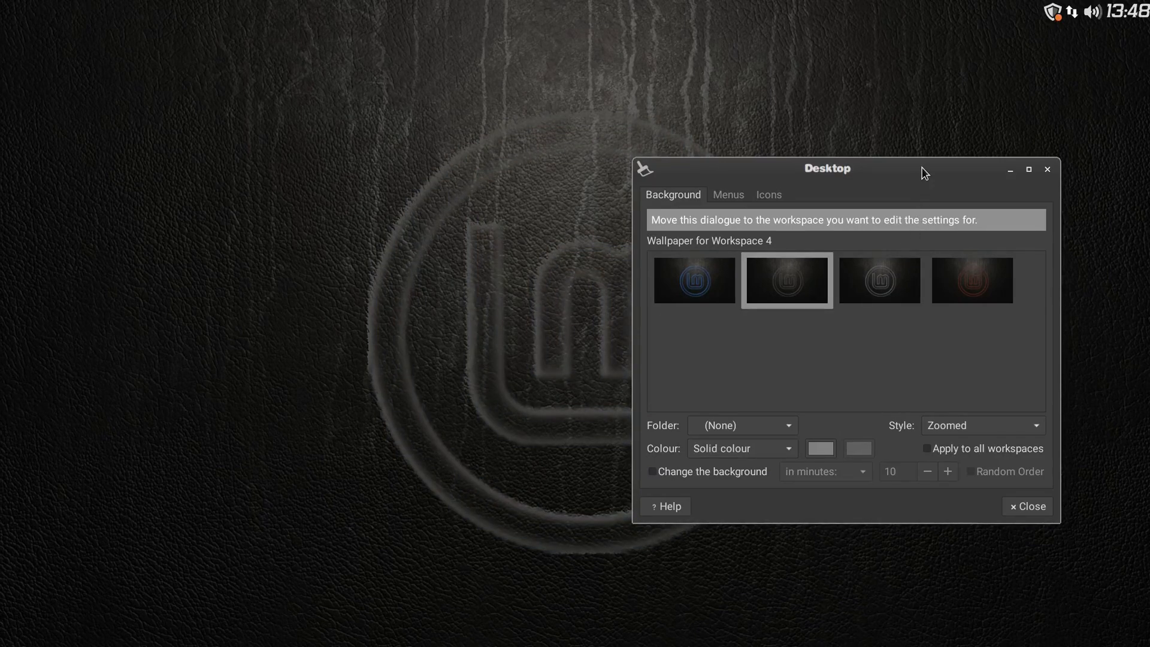
drag(924, 173, 805, 173)
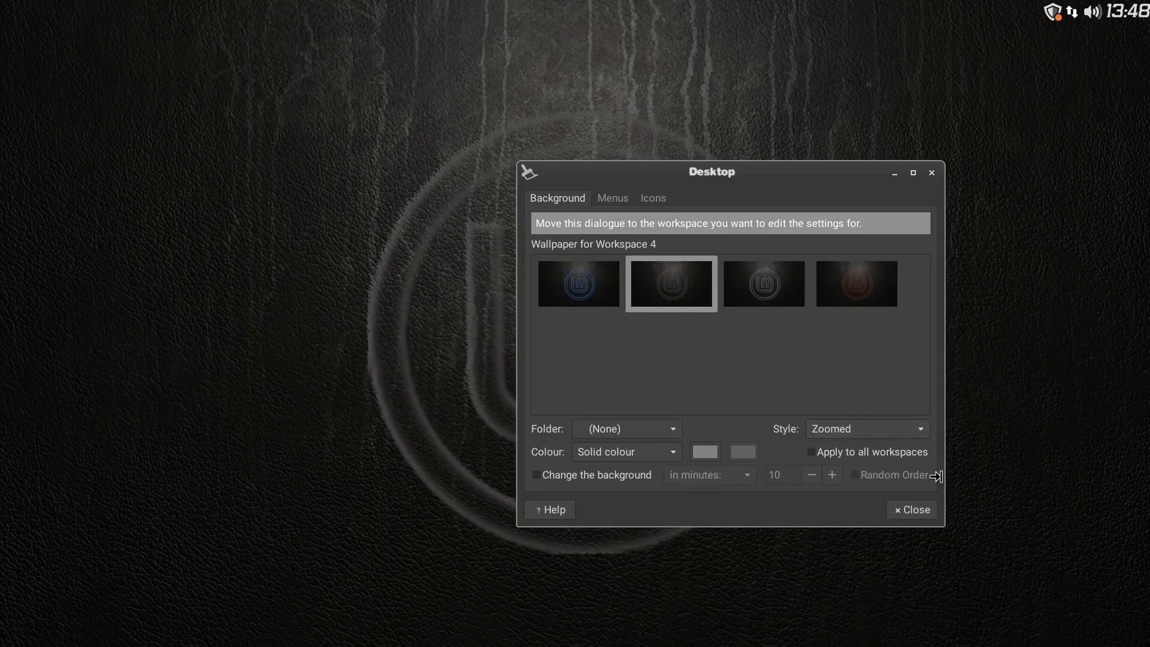
click(929, 515)
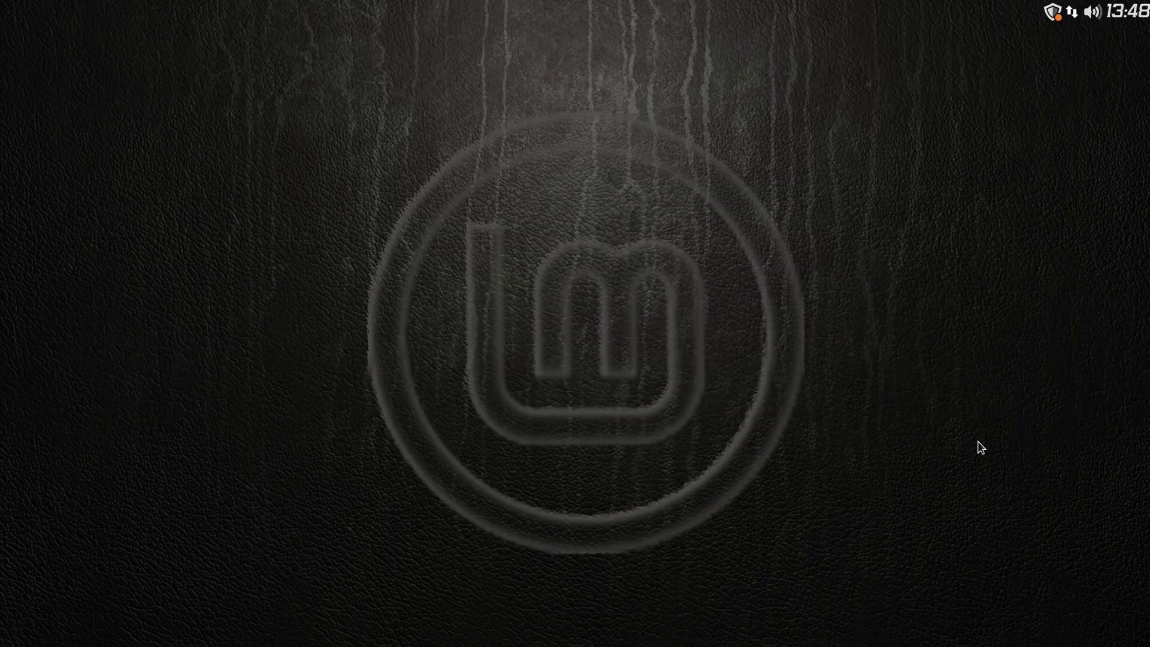
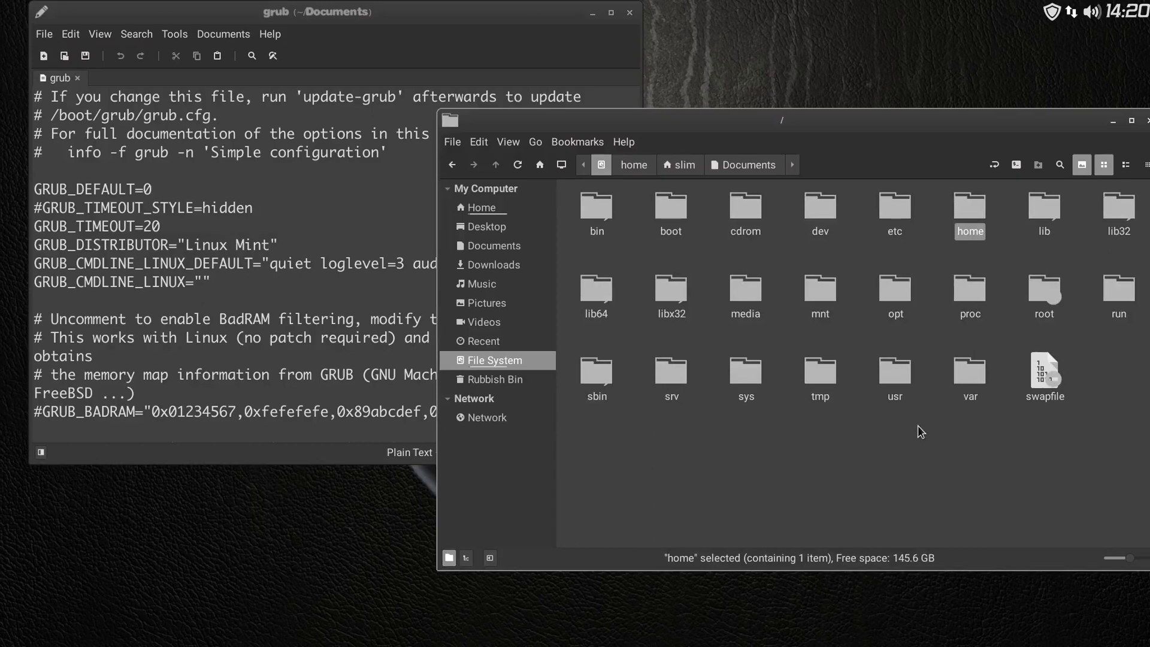
double_click(896, 384)
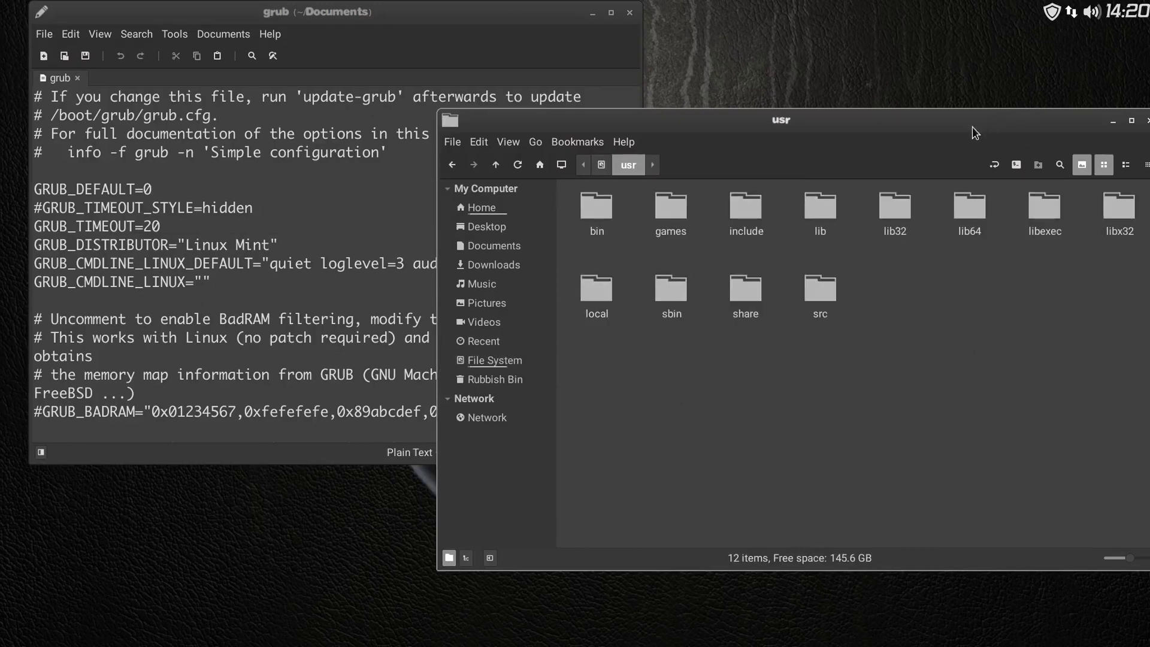
drag(972, 127, 910, 203)
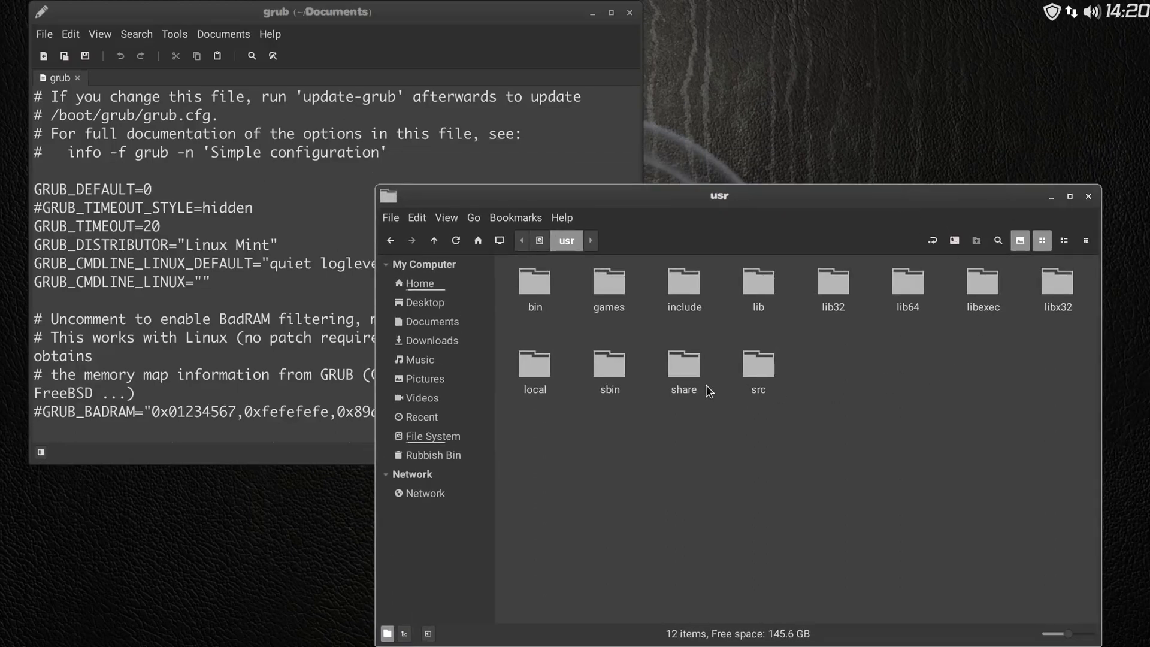
click(540, 241)
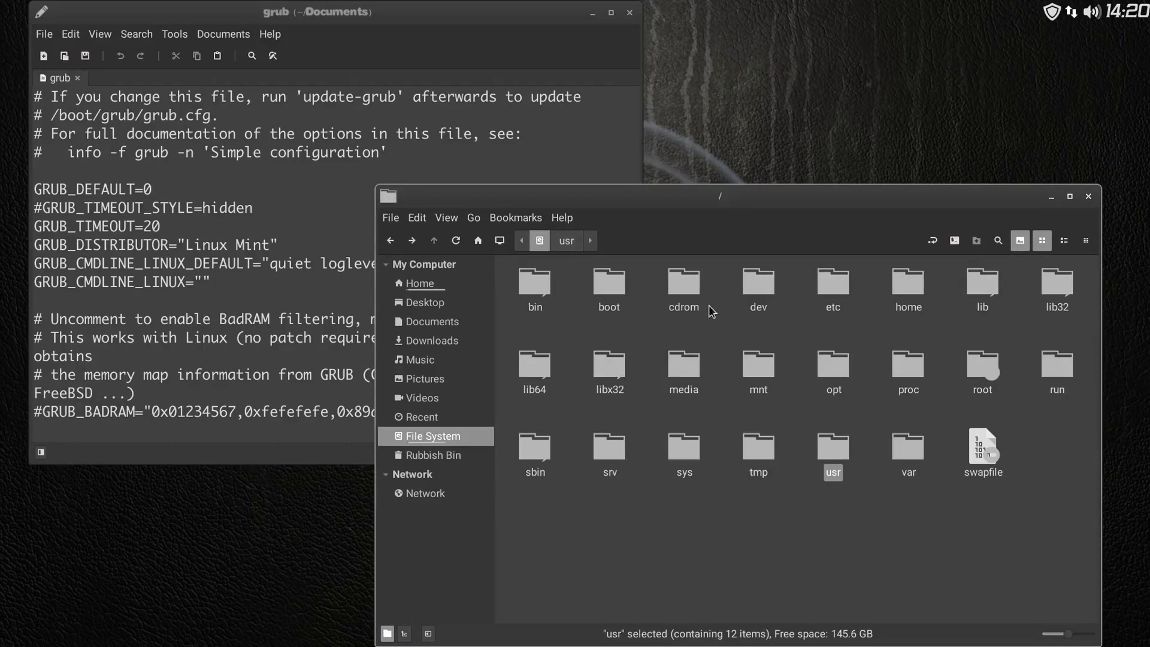
- Go to the /etc/default folder and open it as root, authenticating with the account password
double_click(835, 298)
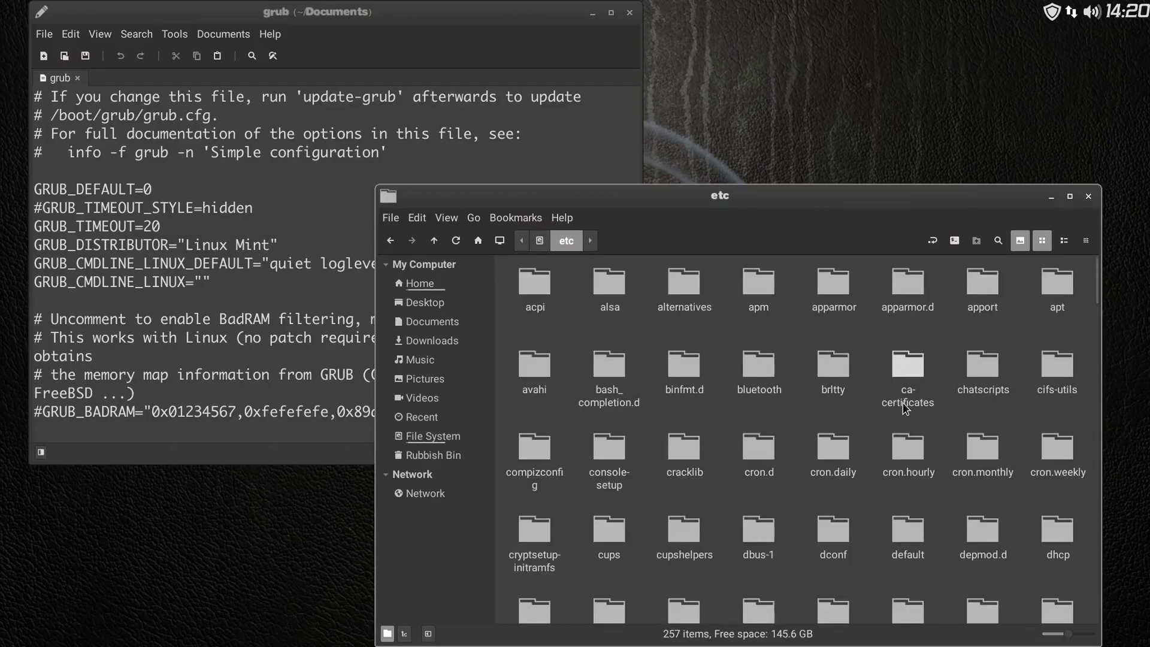
scroll(906, 410, down, 3)
double_click(906, 410)
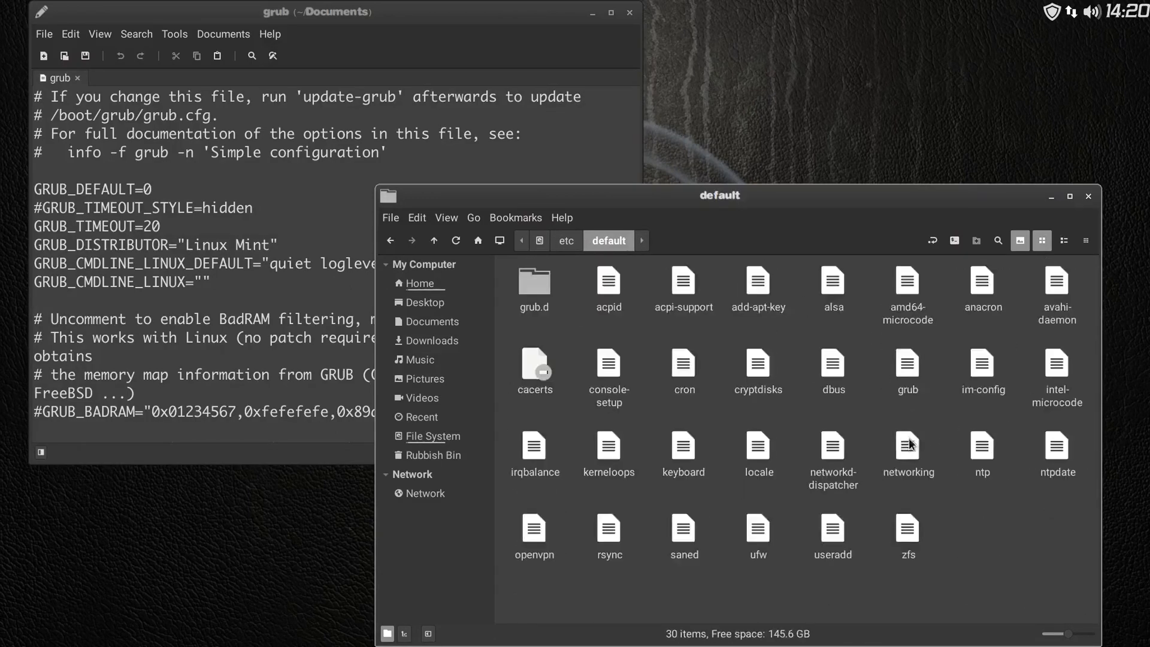
right_click(1007, 571)
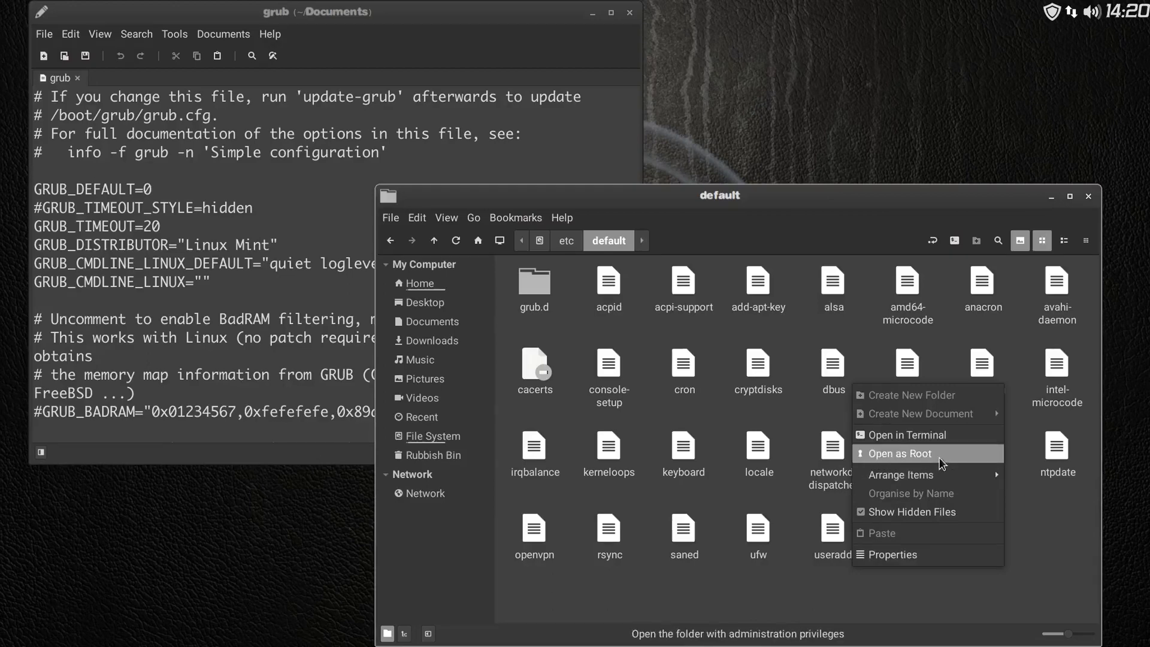
click(922, 454)
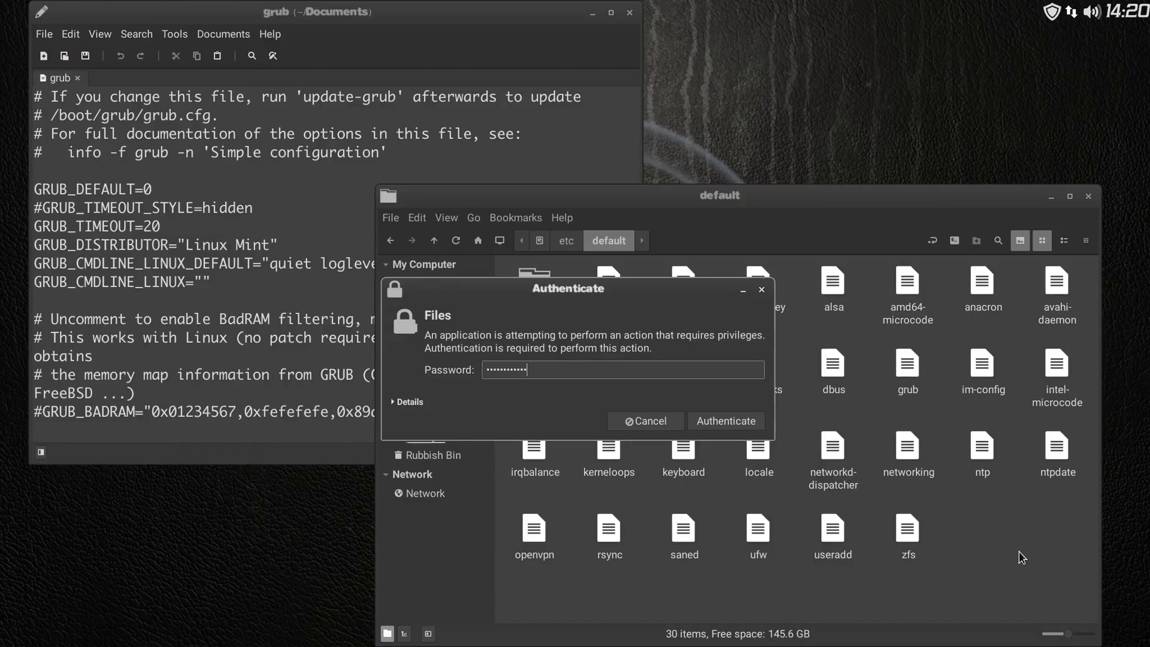
key(Return)
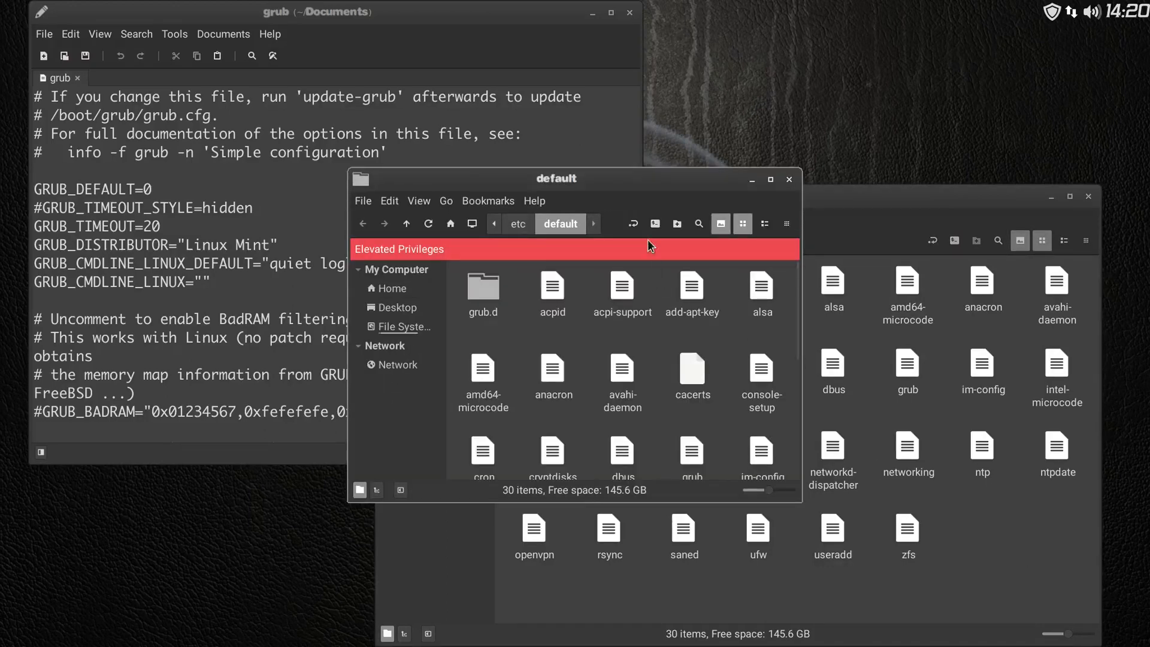
- Open the grub file from the elevated /etc/default folder in the text editor and move its window clear of the Documents copy
drag(640, 184, 936, 120)
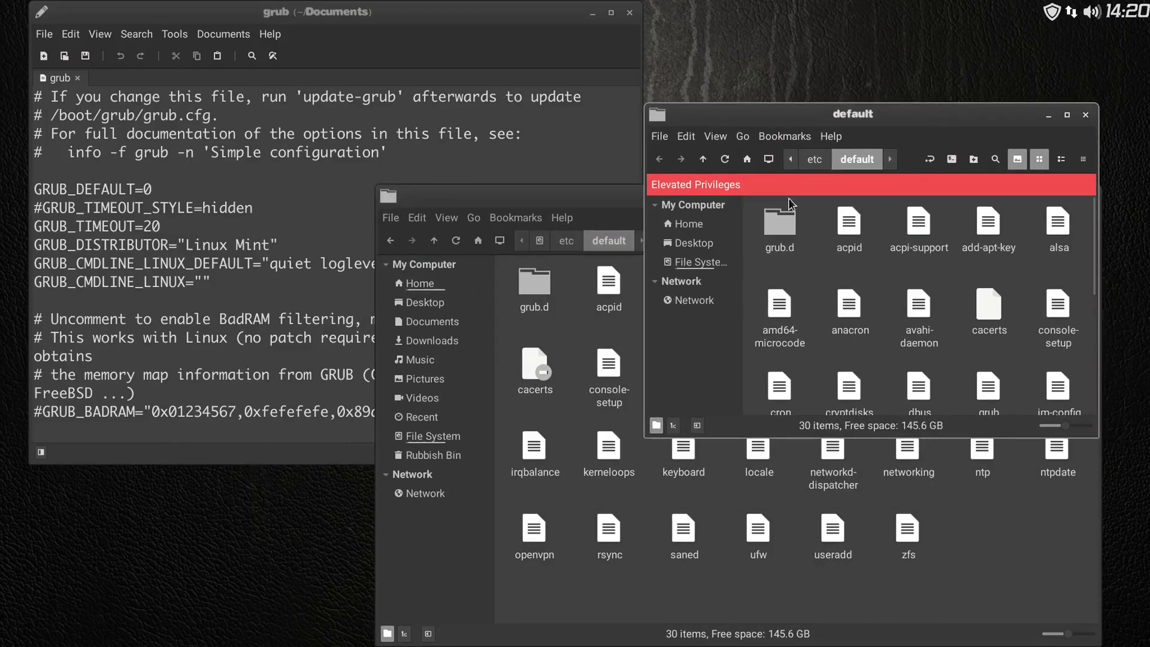
scroll(847, 270, down, 1)
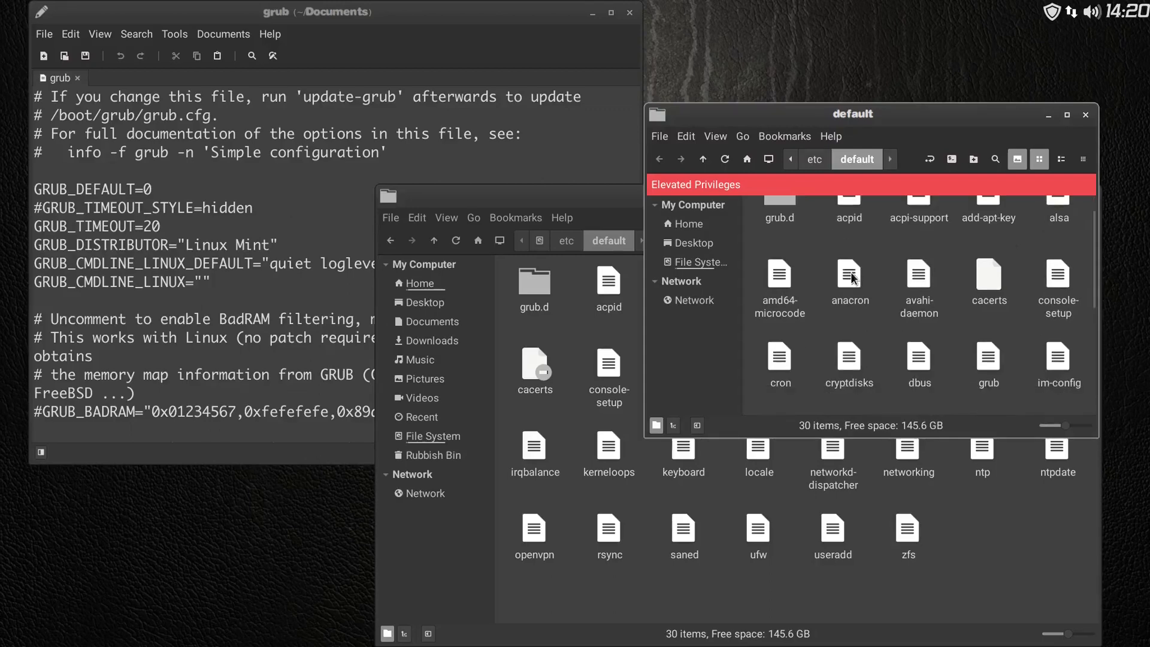
right_click(990, 358)
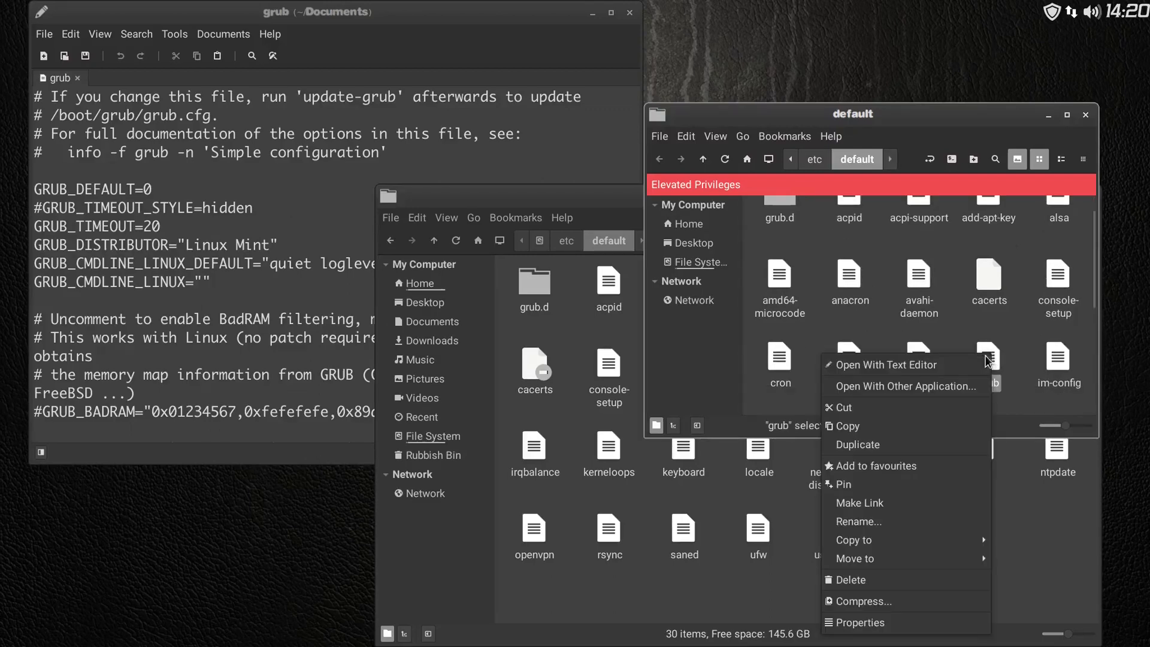
click(976, 365)
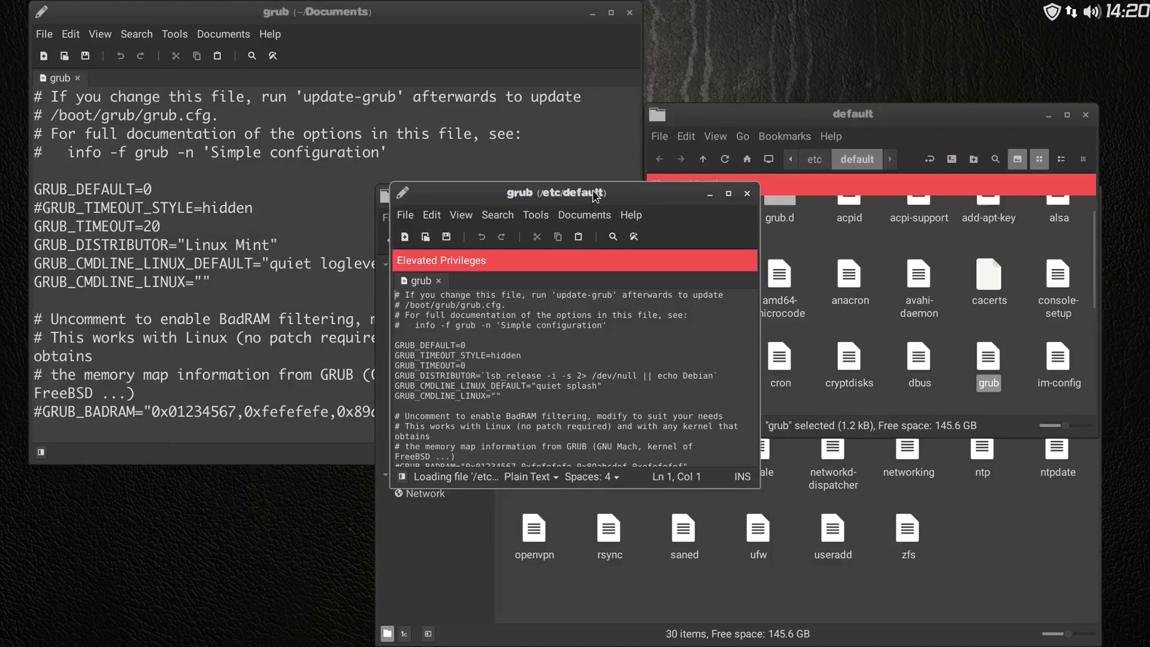
drag(605, 190, 828, 135)
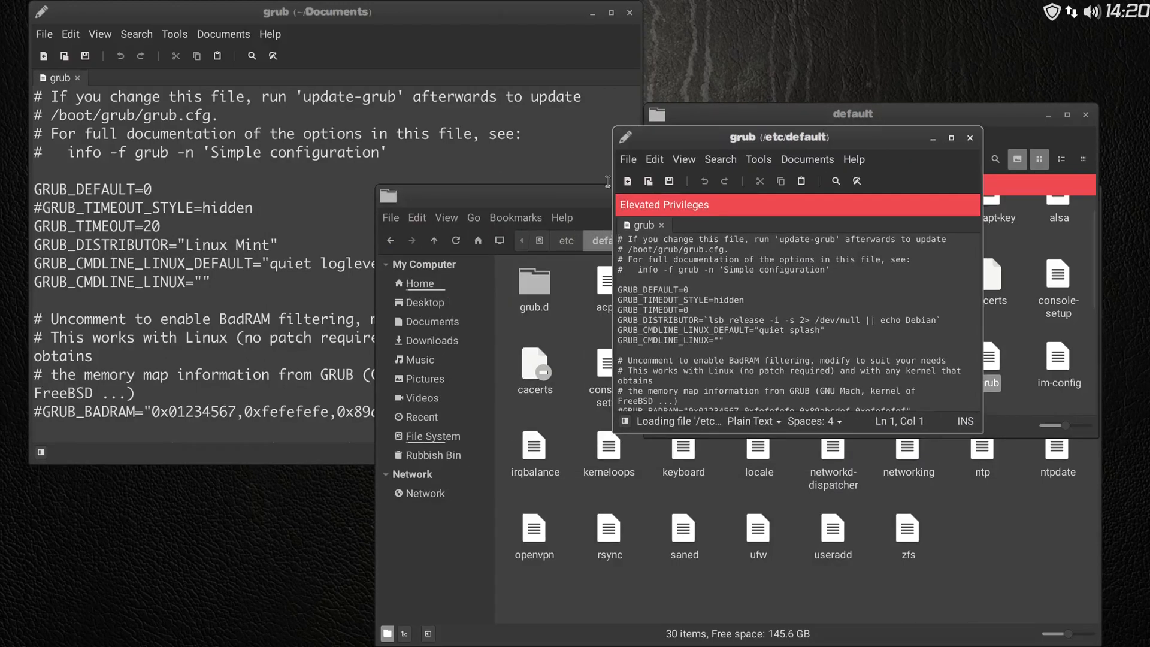
- Turn off the system fixed width font in the elevated editor's preferences and choose Monaco Regular as the editor font
click(654, 159)
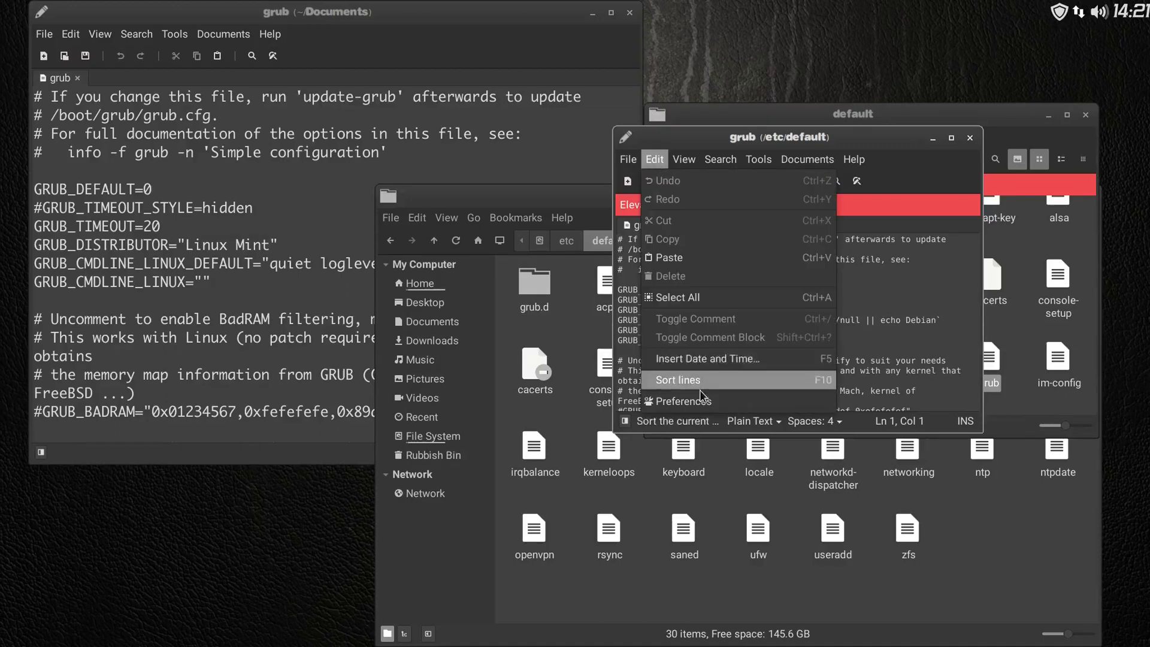
click(665, 421)
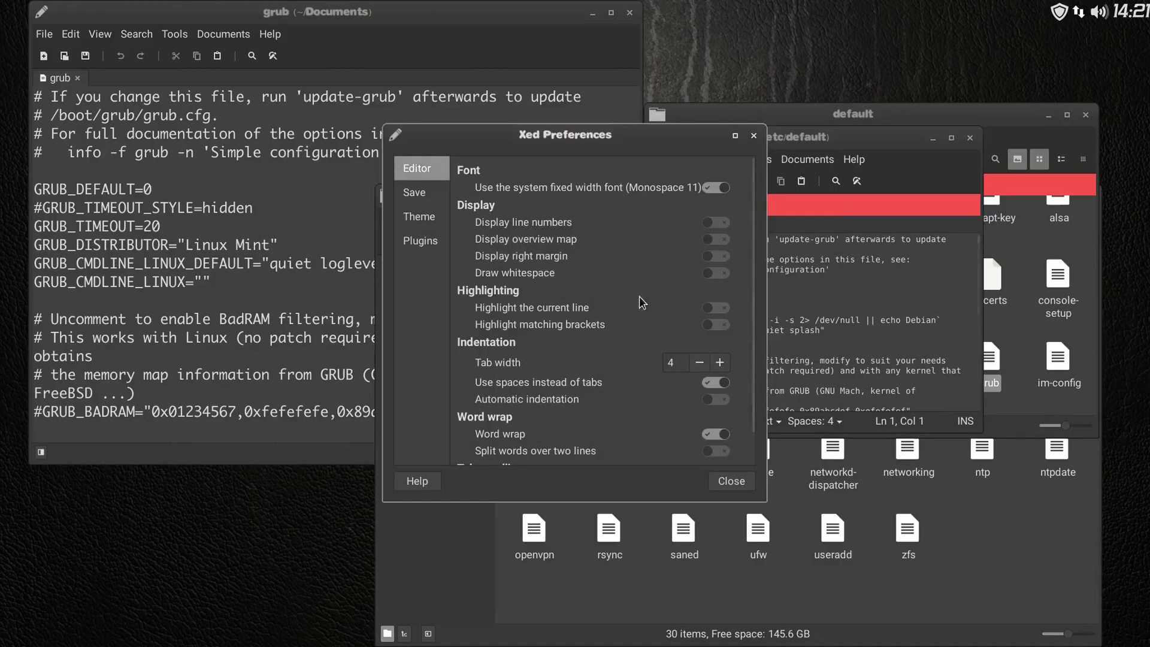
click(723, 188)
click(669, 216)
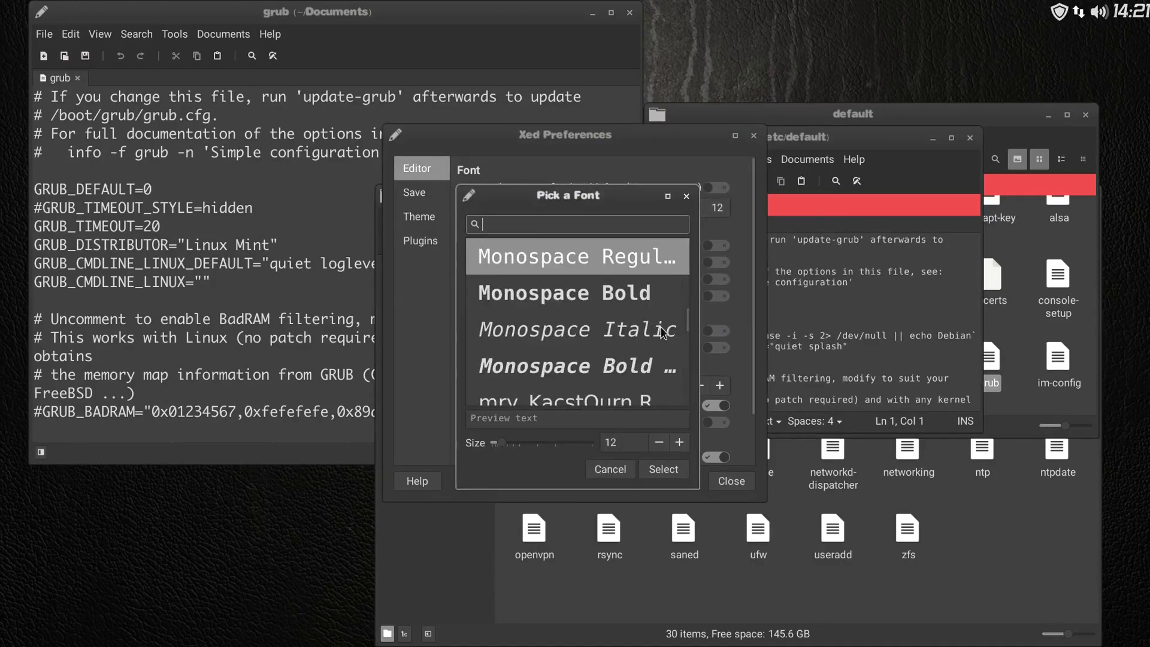
scroll(664, 333, up, 3)
scroll(664, 332, up, 2)
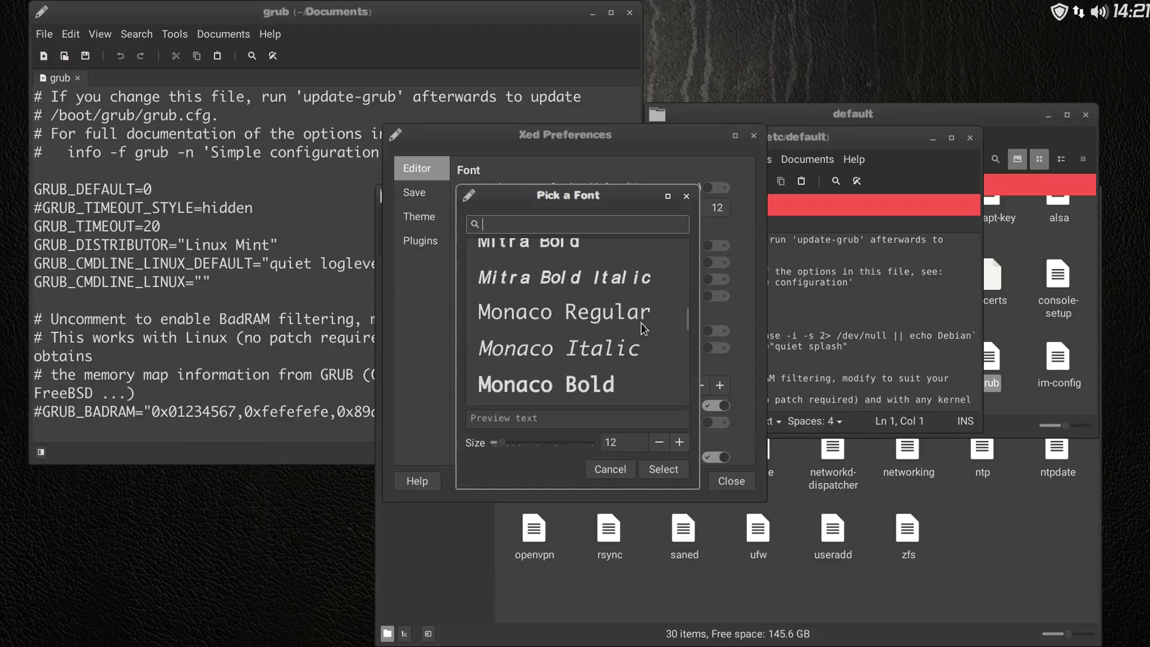
click(663, 329)
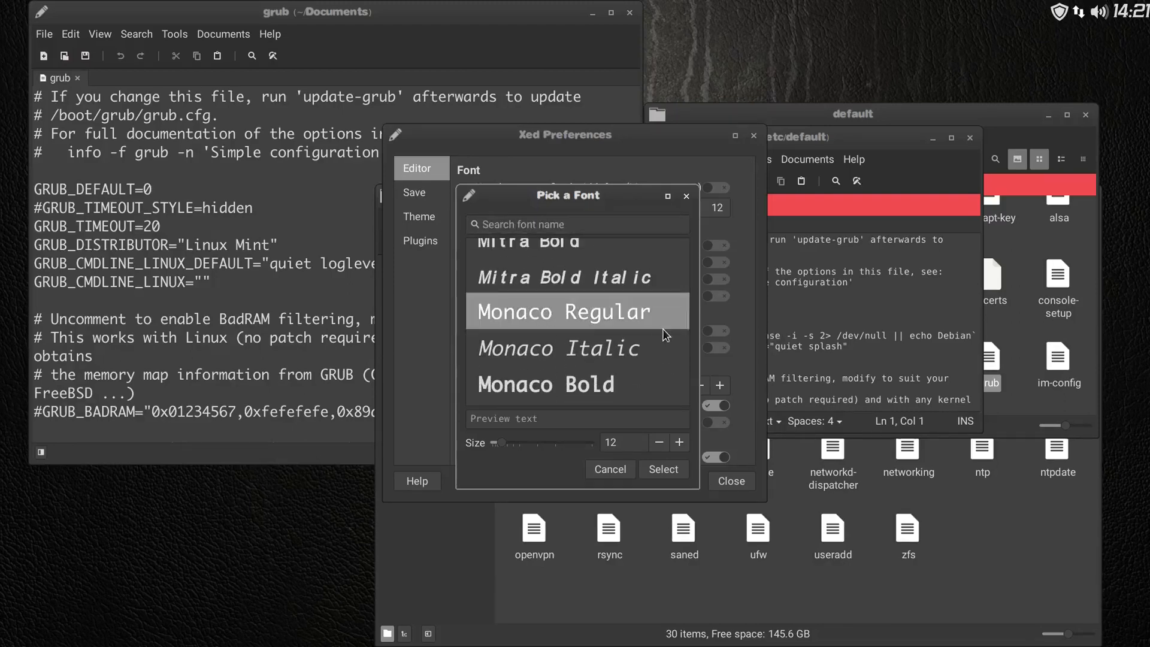
- Set the editor font size to 19, apply it and close the preferences
click(680, 442)
click(680, 442)
click(680, 444)
click(679, 444)
click(679, 445)
click(679, 446)
click(679, 448)
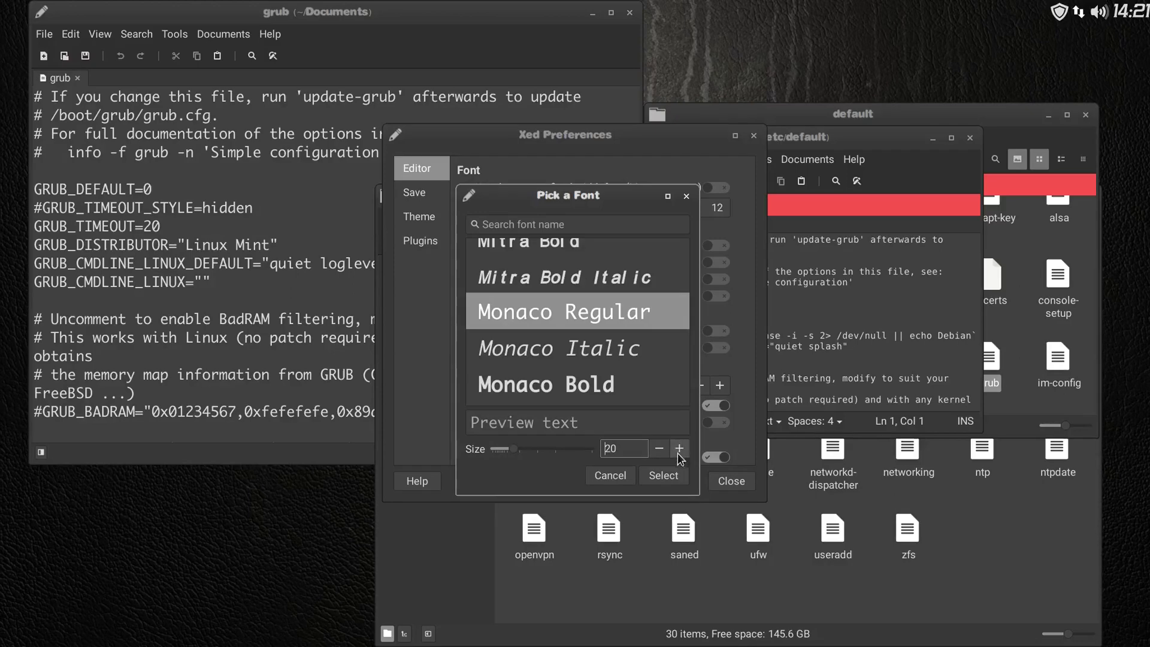
click(671, 482)
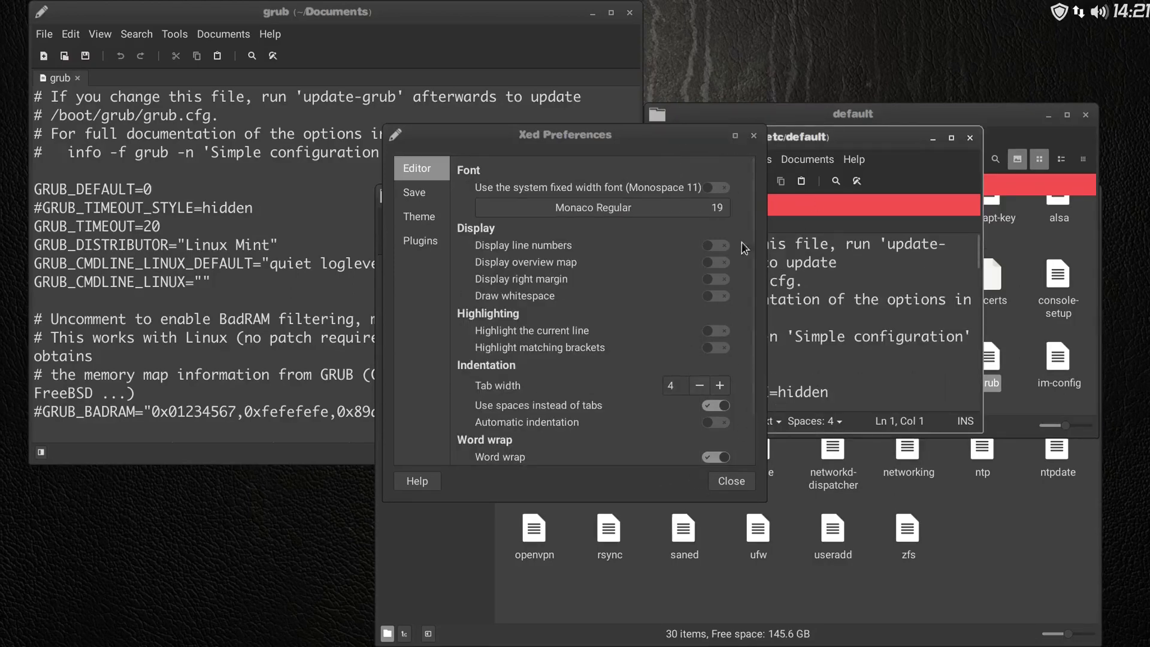
click(741, 480)
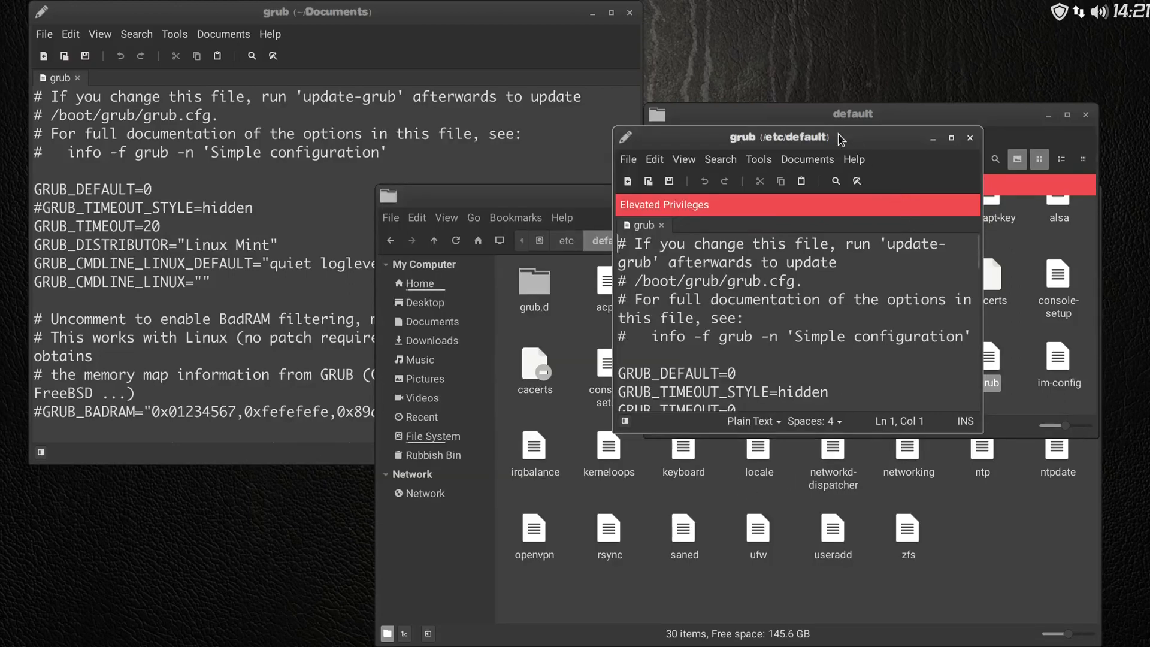
- Enlarge the /etc/default grub window, comment out the GRUB_TIMEOUT_STYLE line and set GRUB_TIMEOUT to 20
drag(842, 138, 922, 150)
drag(698, 146, 567, 22)
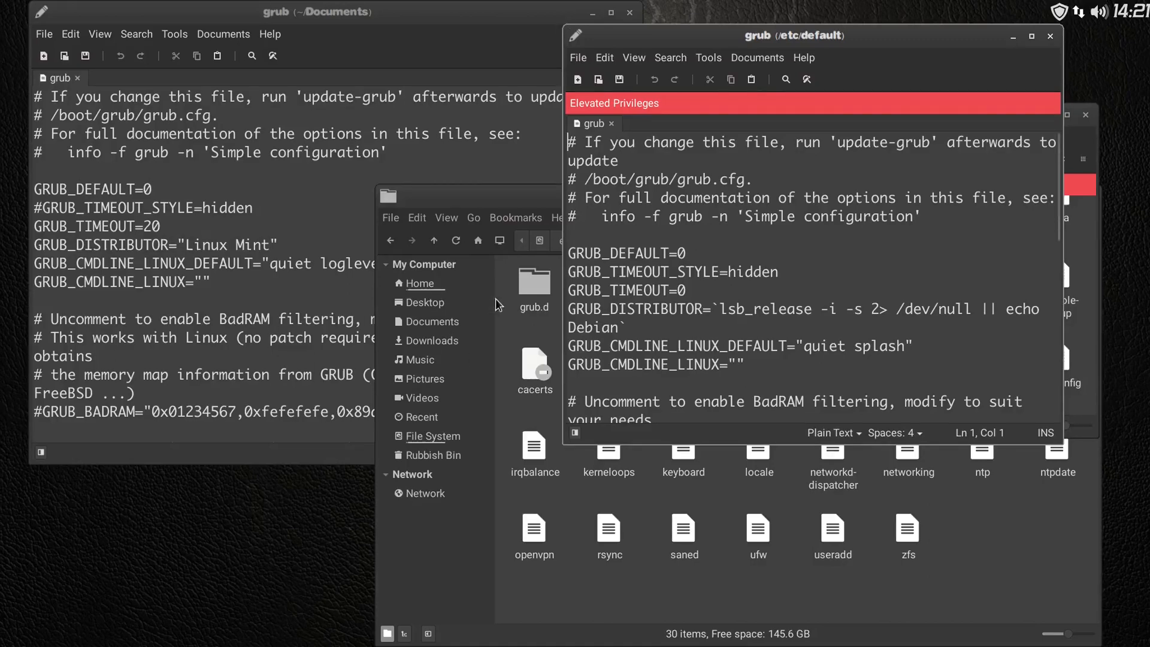
click(569, 270)
text(#)
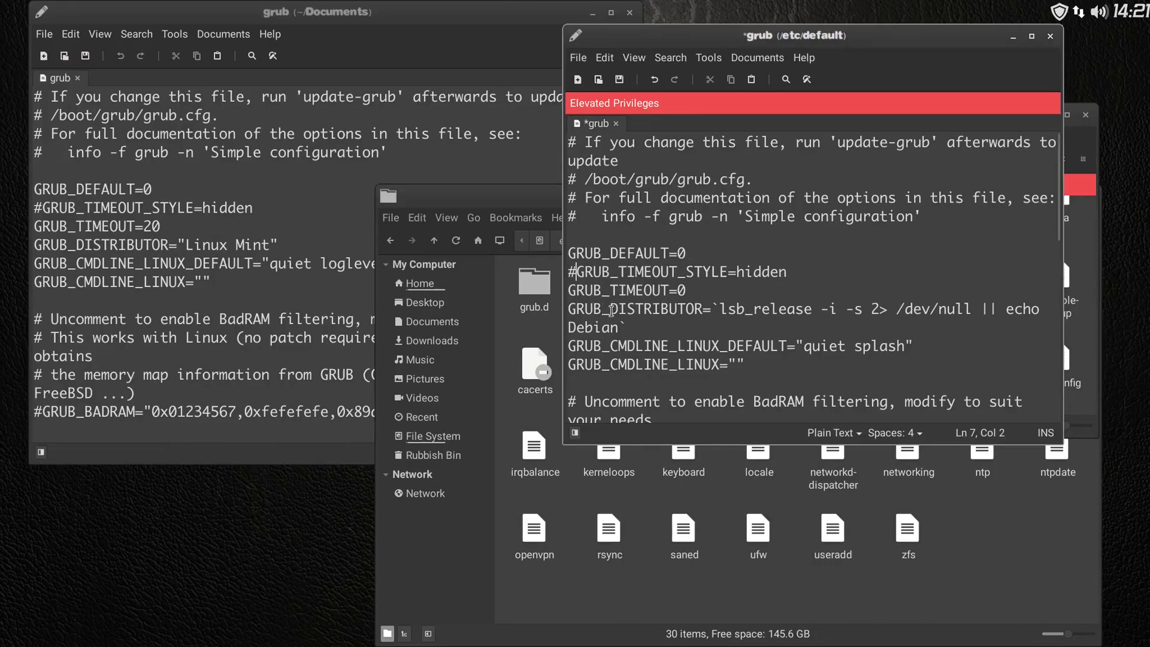
click(677, 290)
text(2)
- Copy "quiet loglevel=3 audit=0 nvme_load=yes" from the Documents grub file over "quiet splash" in GRUB_CMDLINE_LINUX_DEFAULT of the /etc/default file
click(366, 22)
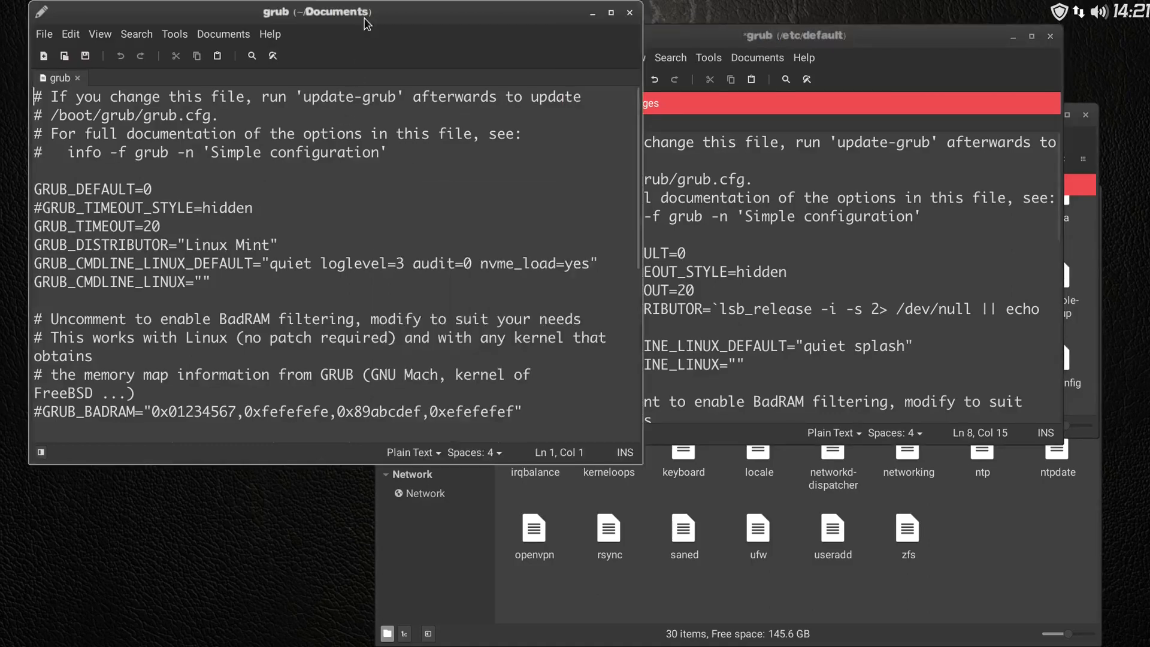
mouse_move(367, 22)
mouse_down()
mouse_move(331, 18)
mouse_move(347, 16)
mouse_up()
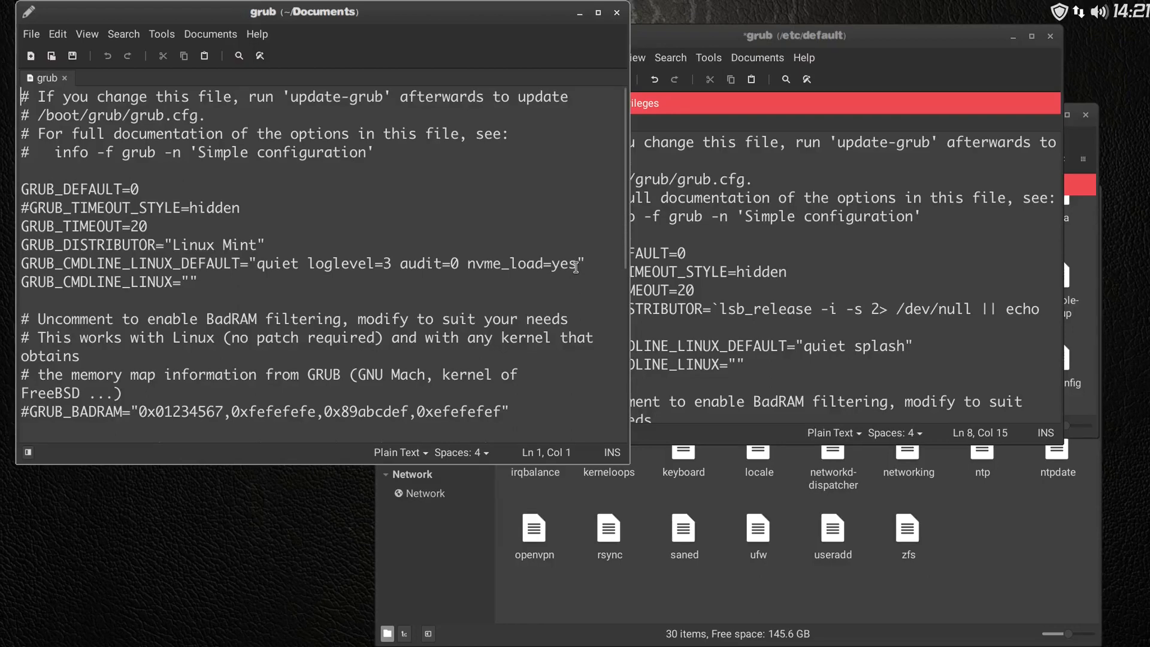
drag(576, 266, 257, 264)
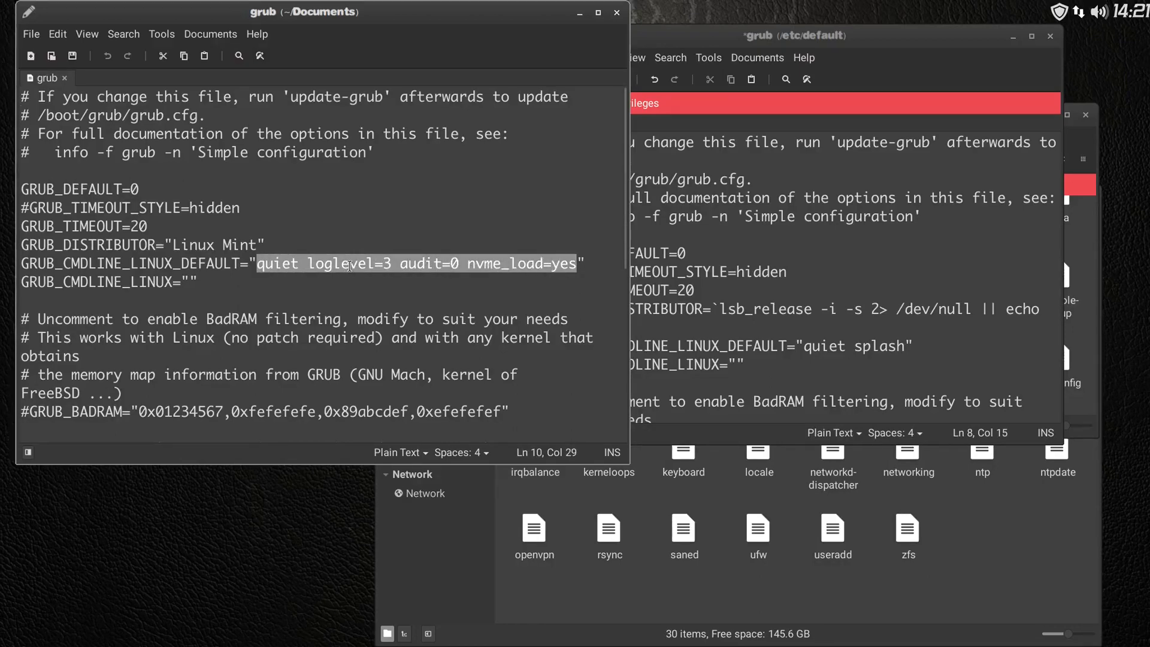
right_click(350, 266)
click(433, 332)
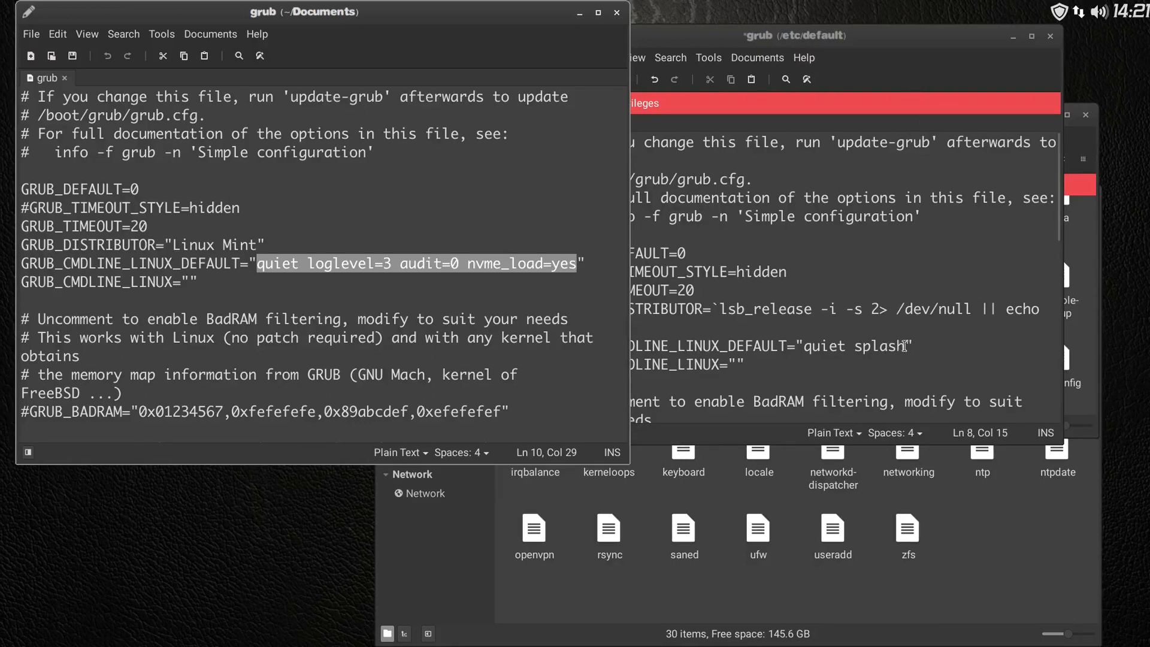
drag(905, 346, 808, 351)
right_click(836, 346)
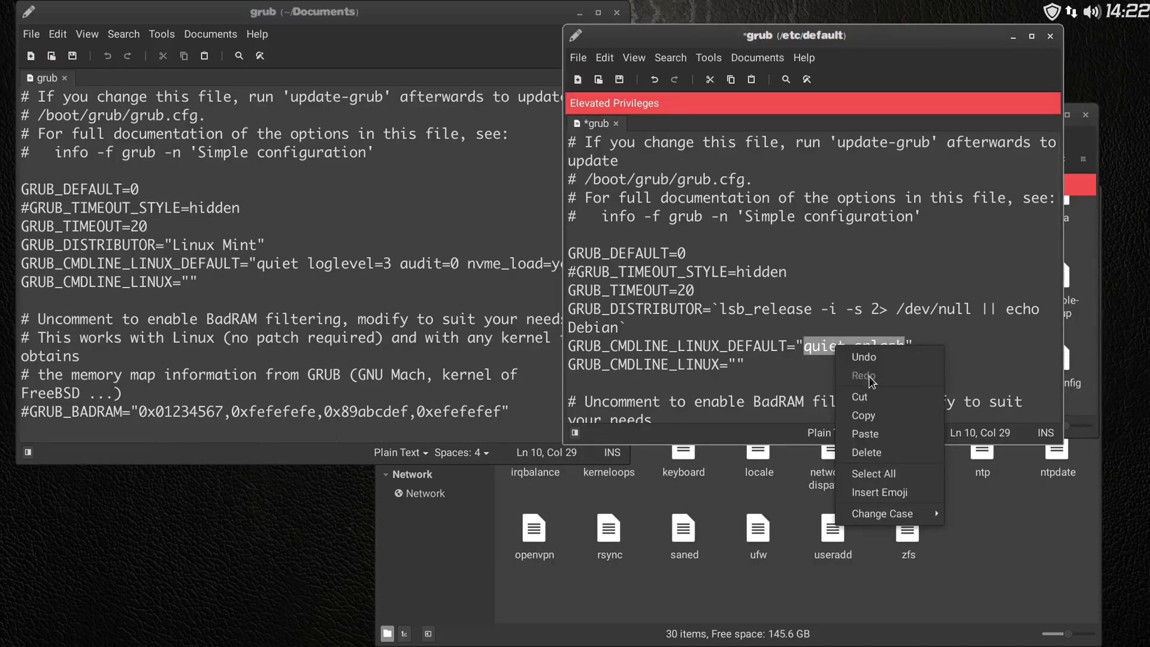
click(872, 431)
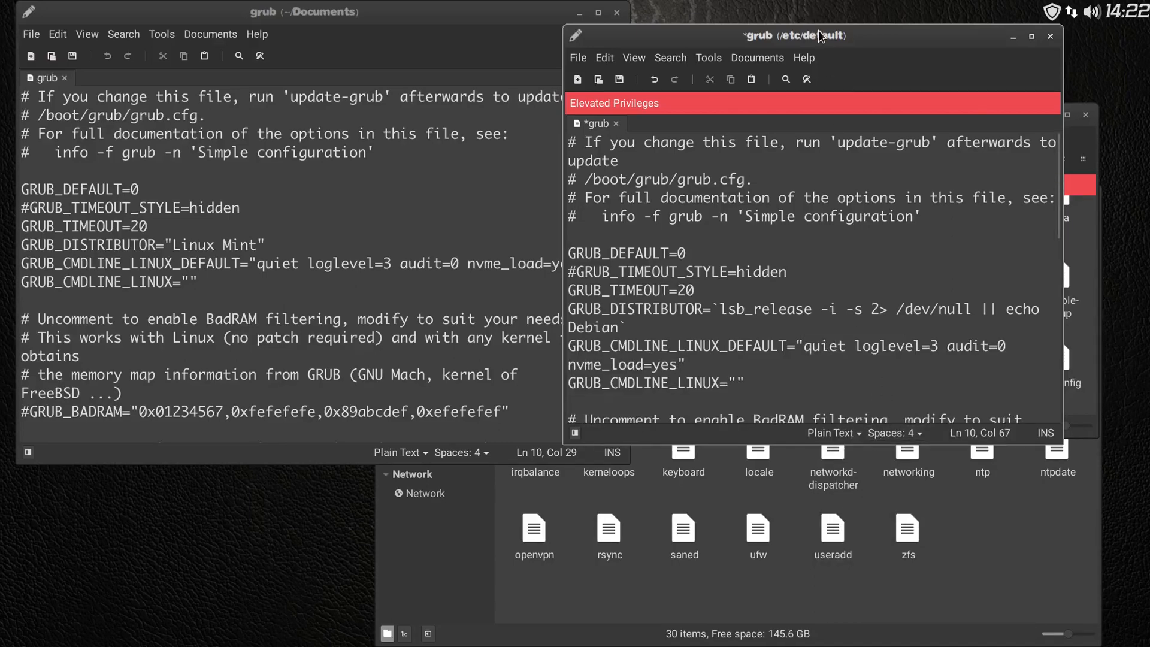
- Enlarge the /etc/default grub window so the kernel options fit on one line, and place it beside the Documents copy
drag(827, 42, 907, 80)
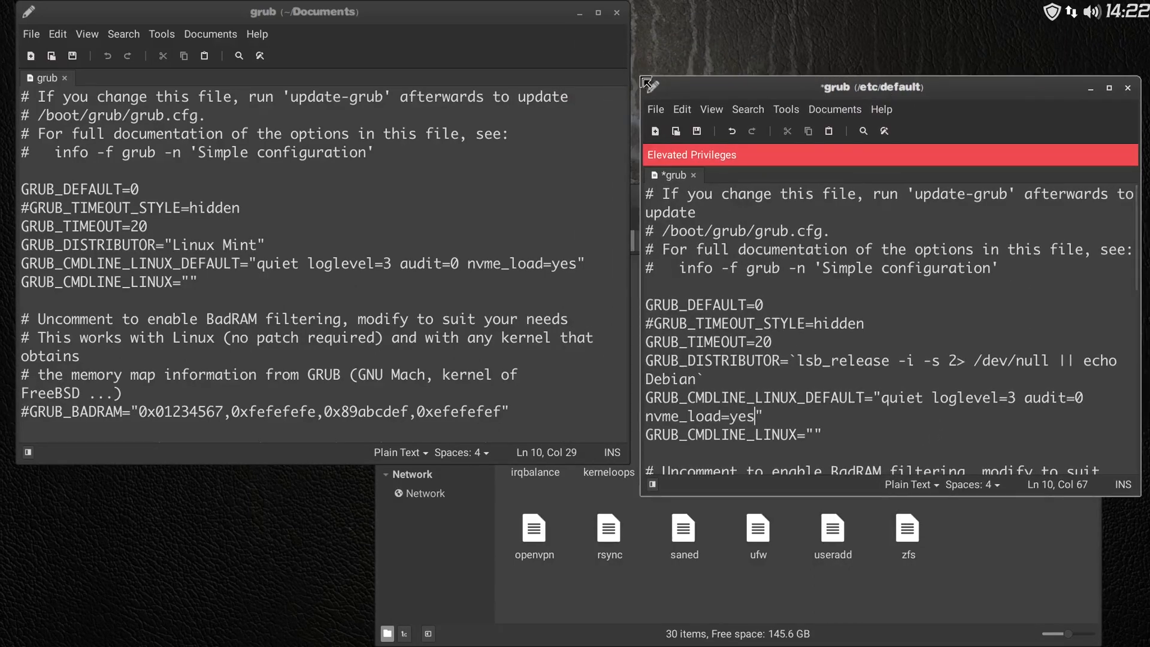
drag(640, 66, 552, 10)
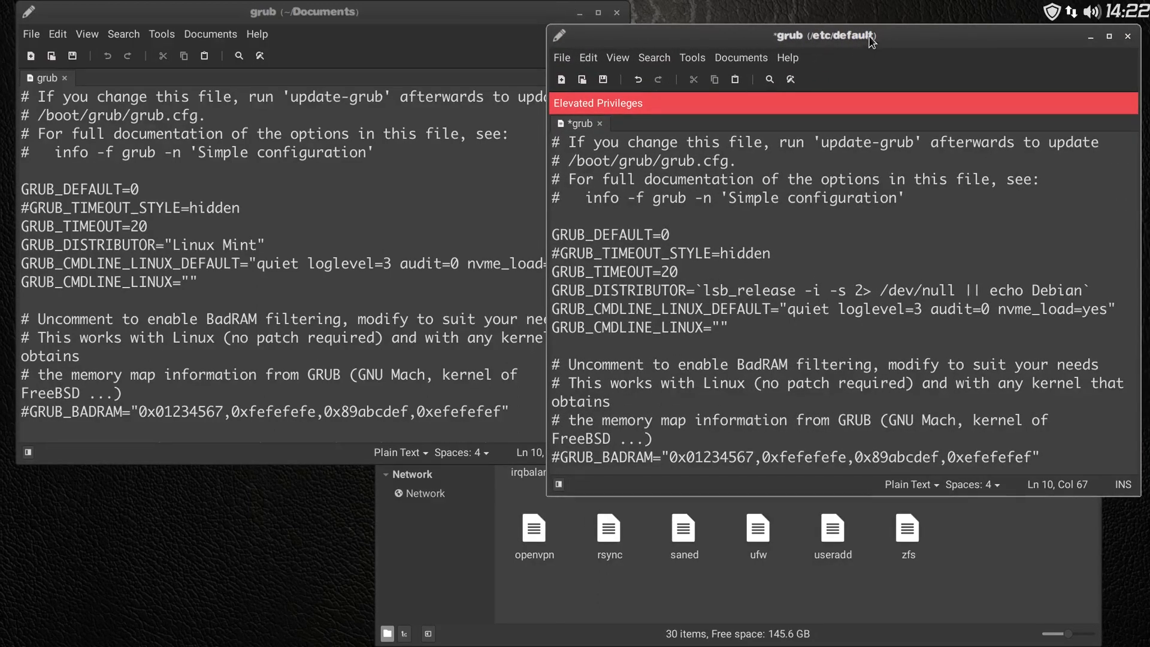
drag(870, 41, 970, 41)
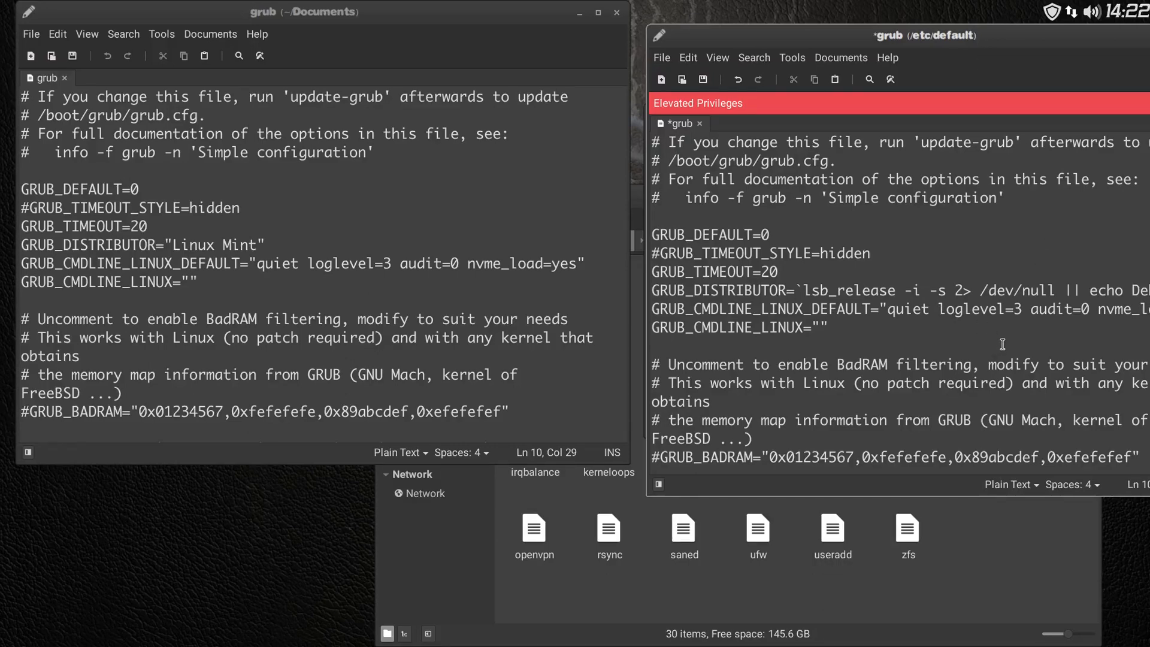
- Change GRUB_GFXMODE to auto in the /etc/default grub file and uncomment that line, as in the Documents copy
scroll(981, 335, down, 3)
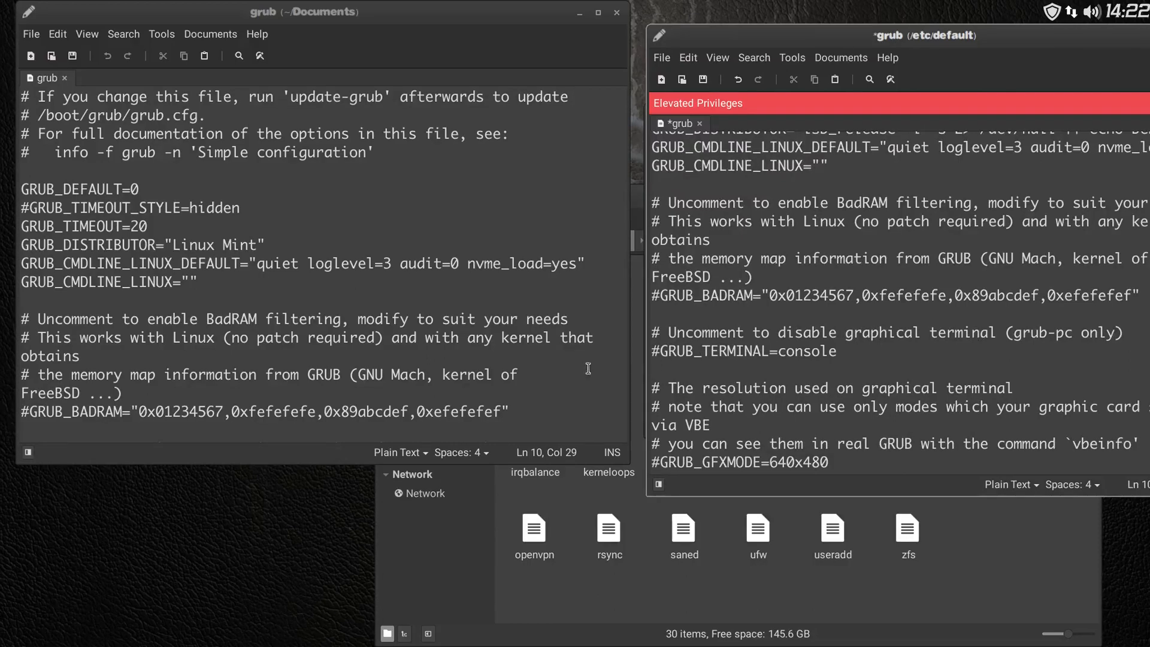
scroll(371, 324, down, 1)
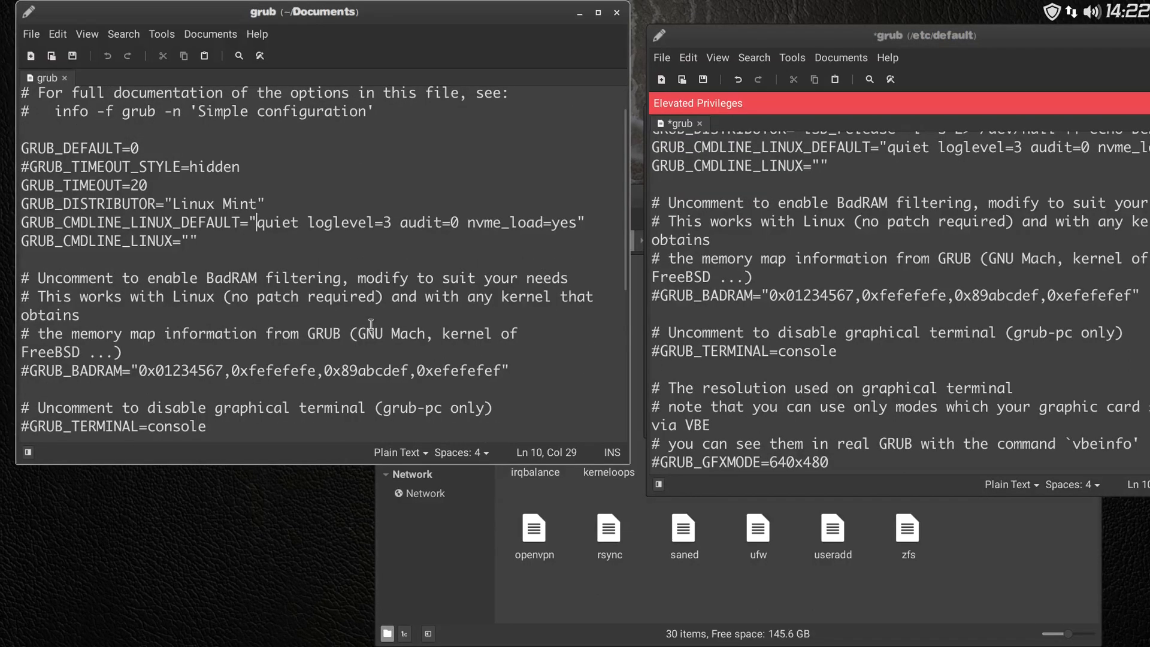
scroll(371, 324, down, 2)
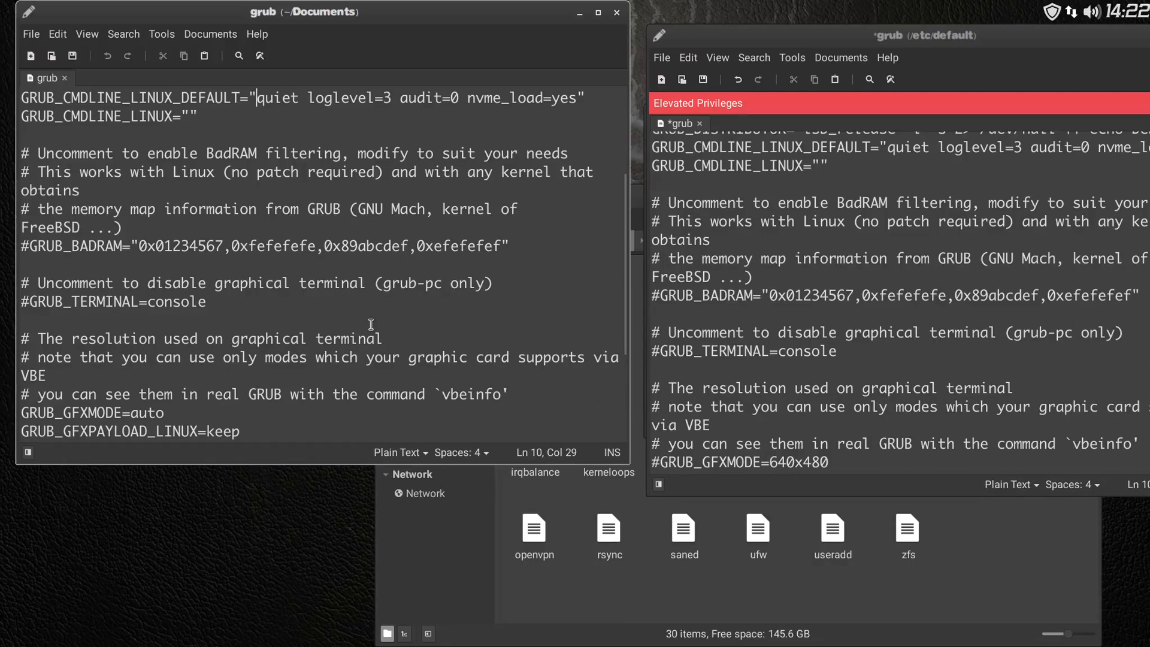
scroll(371, 325, down, 2)
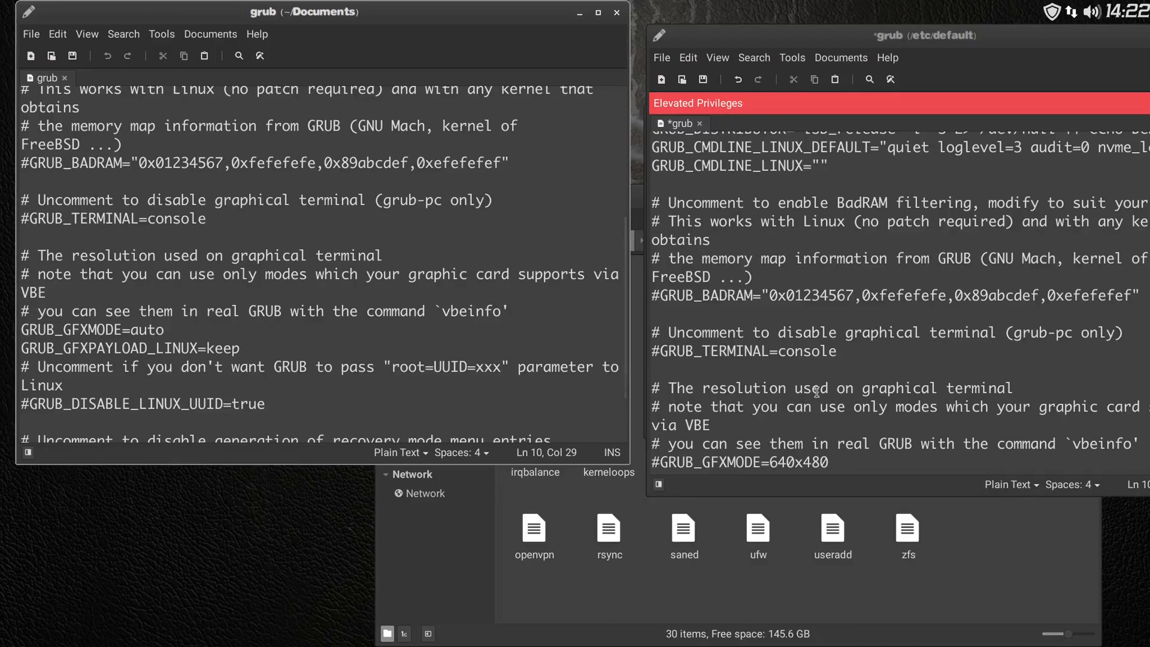
scroll(817, 392, down, 1)
scroll(817, 392, down, 2)
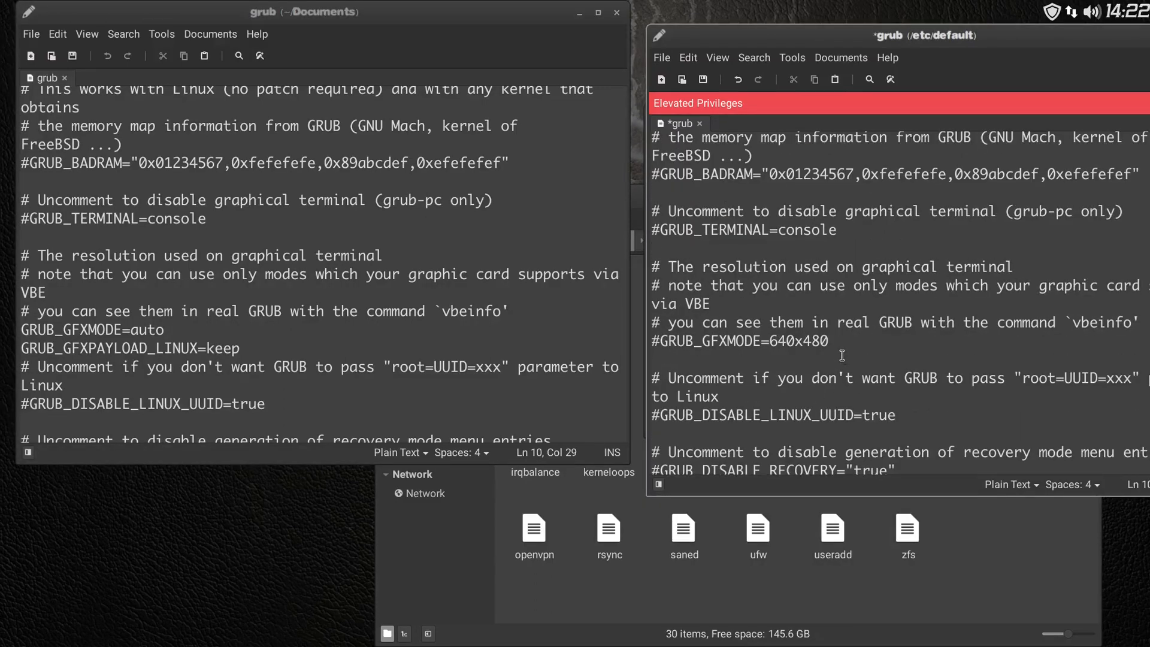
click(823, 341)
drag(832, 340, 770, 340)
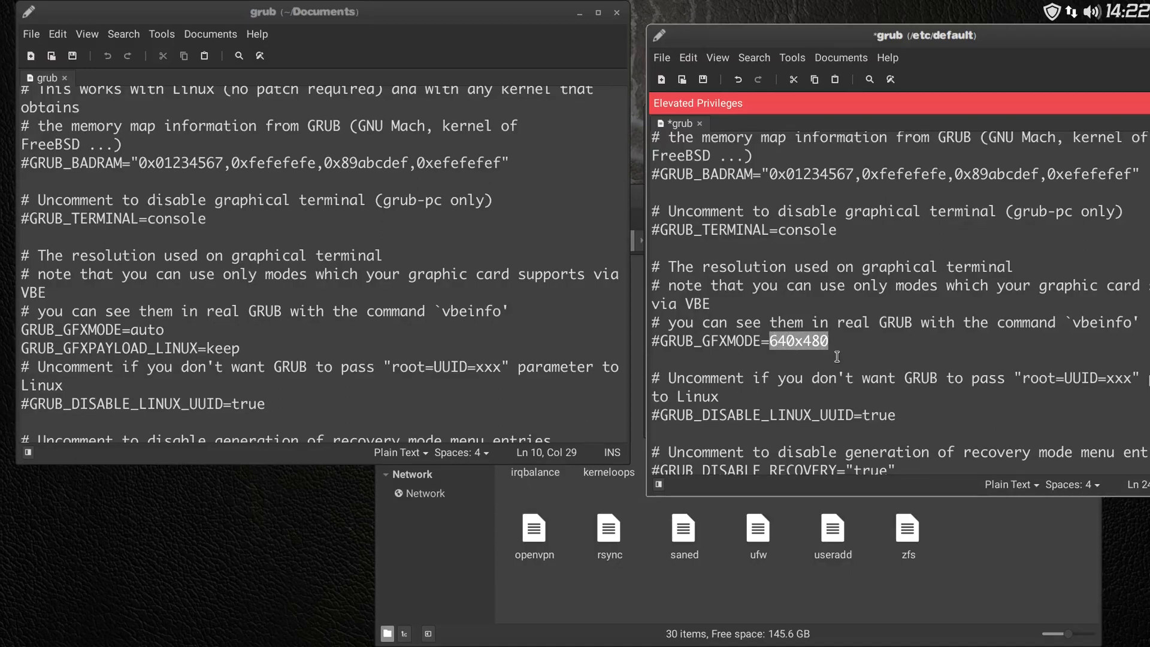
text(auto)
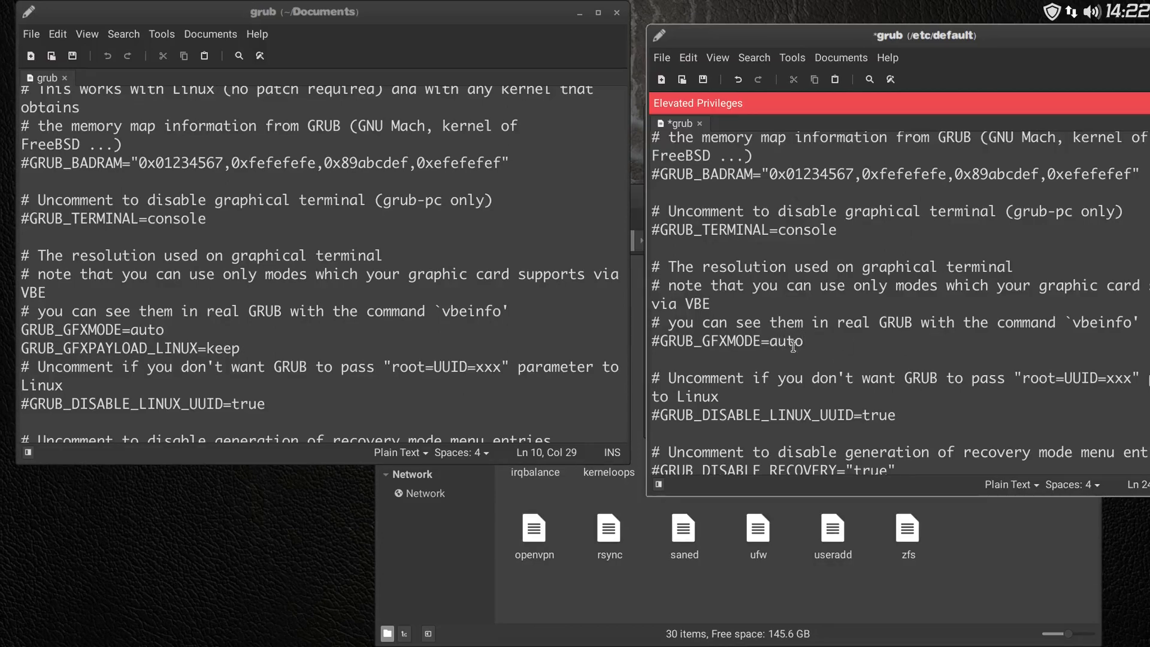
click(660, 341)
key(BackSpace)
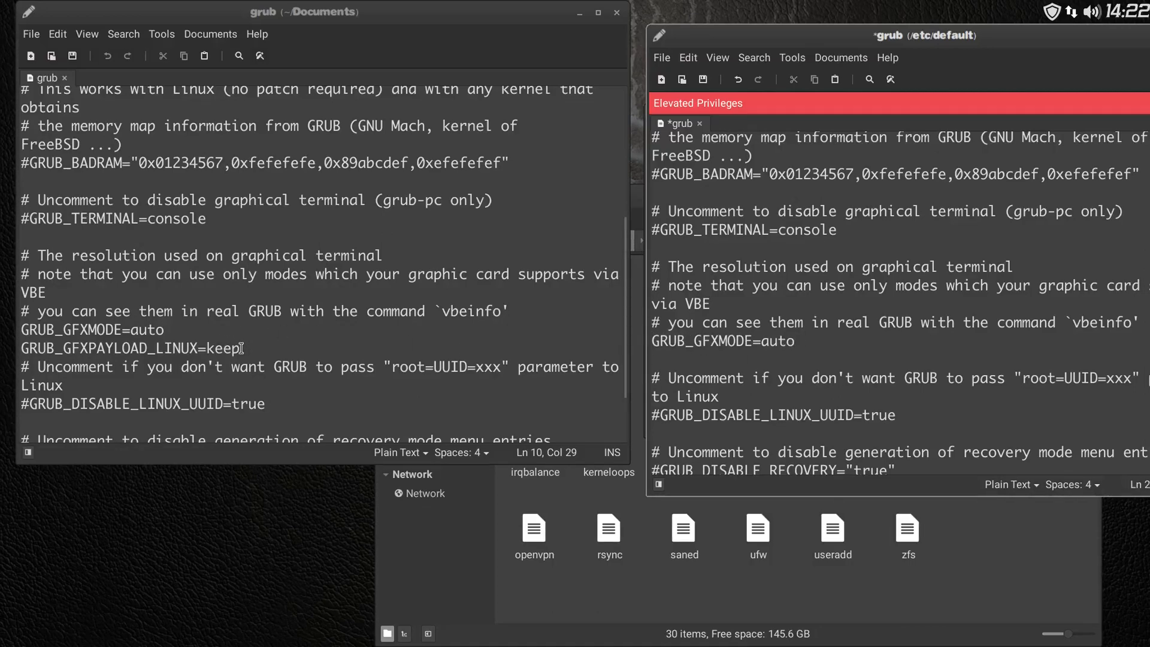
- Copy the line GRUB_GFXPAYLOAD_LINUX=keep from the Documents grub file into the empty line below GRUB_GFXMODE in the /etc/default file
drag(240, 348, 10, 349)
right_click(190, 348)
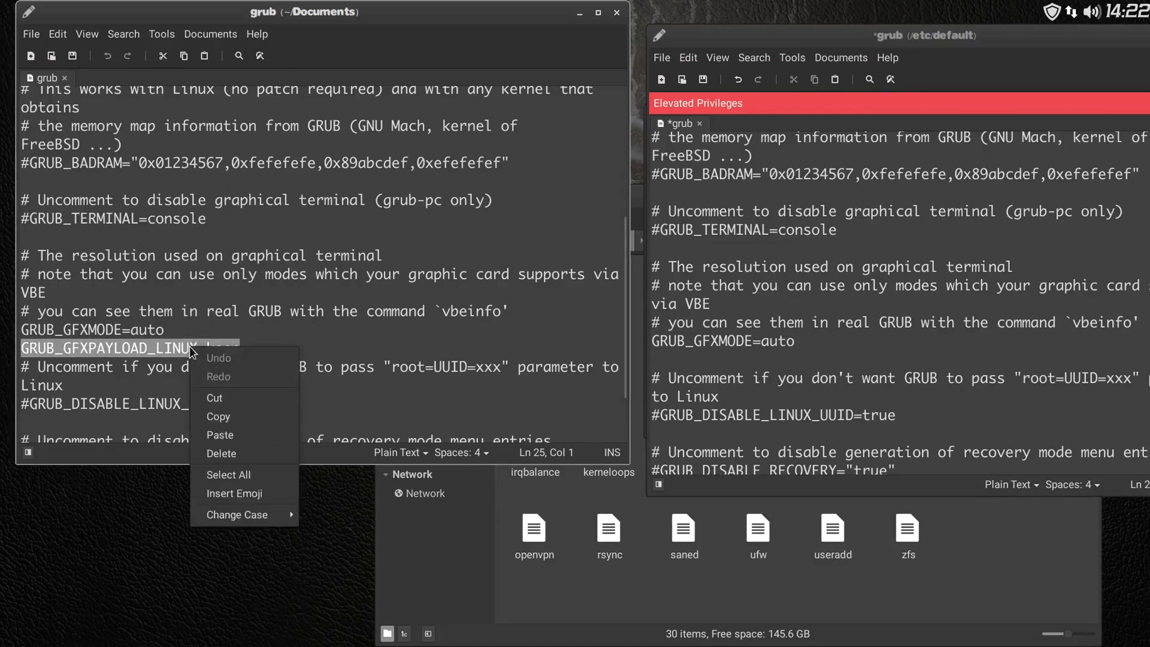
click(243, 412)
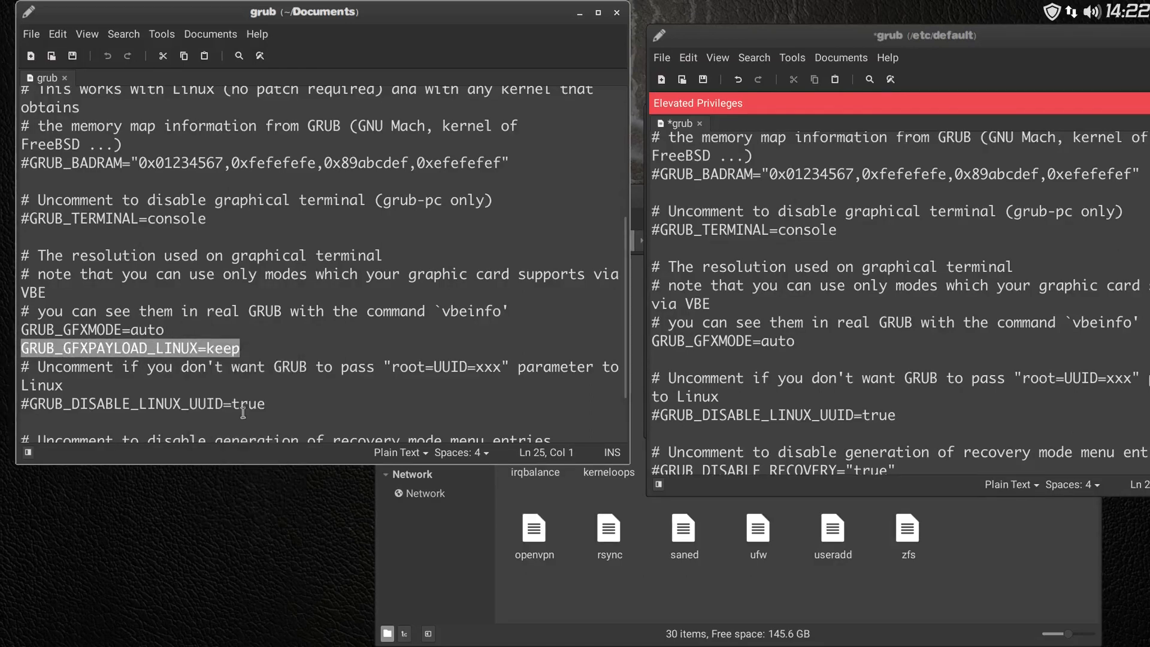
click(662, 358)
right_click(662, 359)
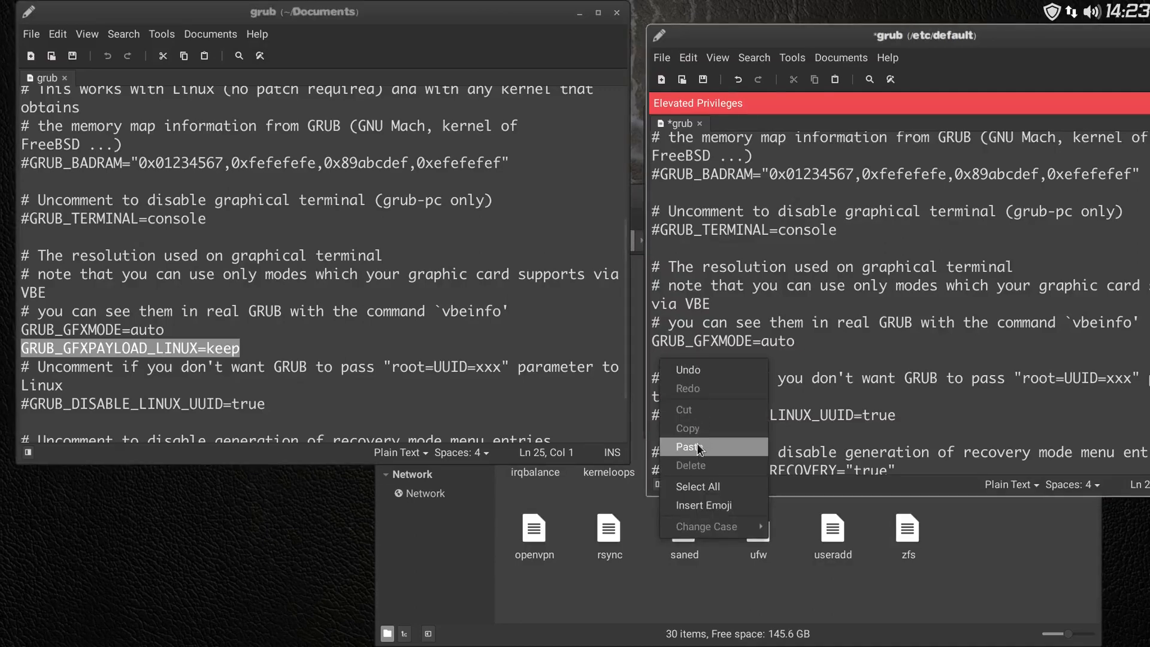
click(690, 448)
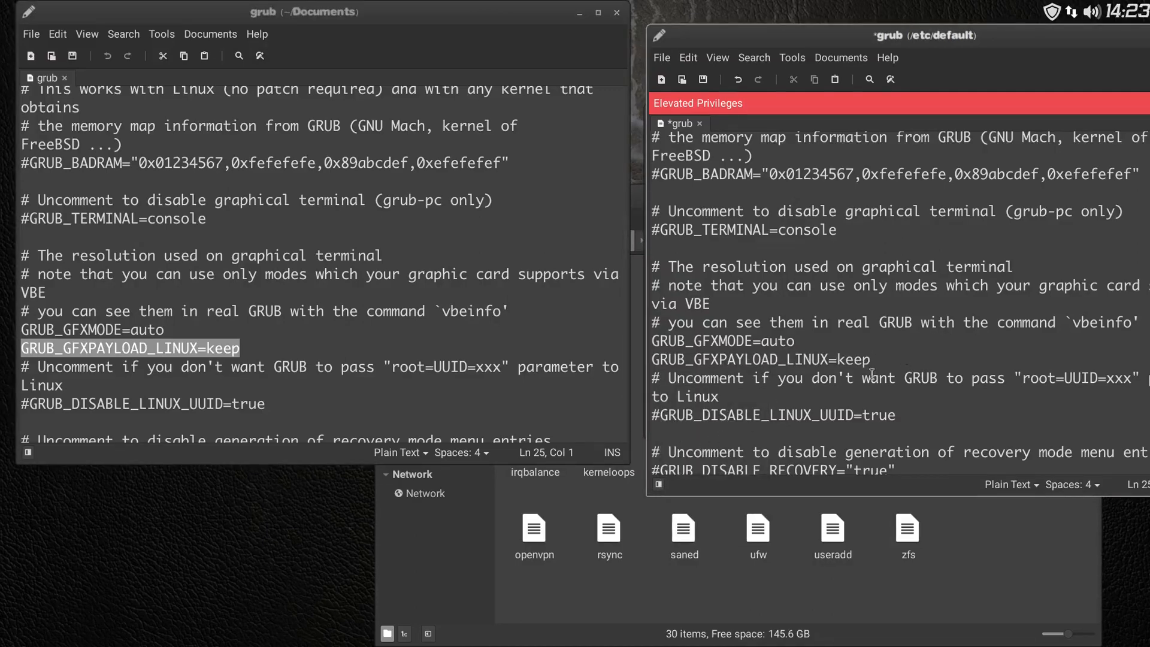
- Uncomment the GRUB_DISABLE_RECOVERY="true" line in the /etc/default grub file to match the Documents copy
scroll(942, 392, down, 1)
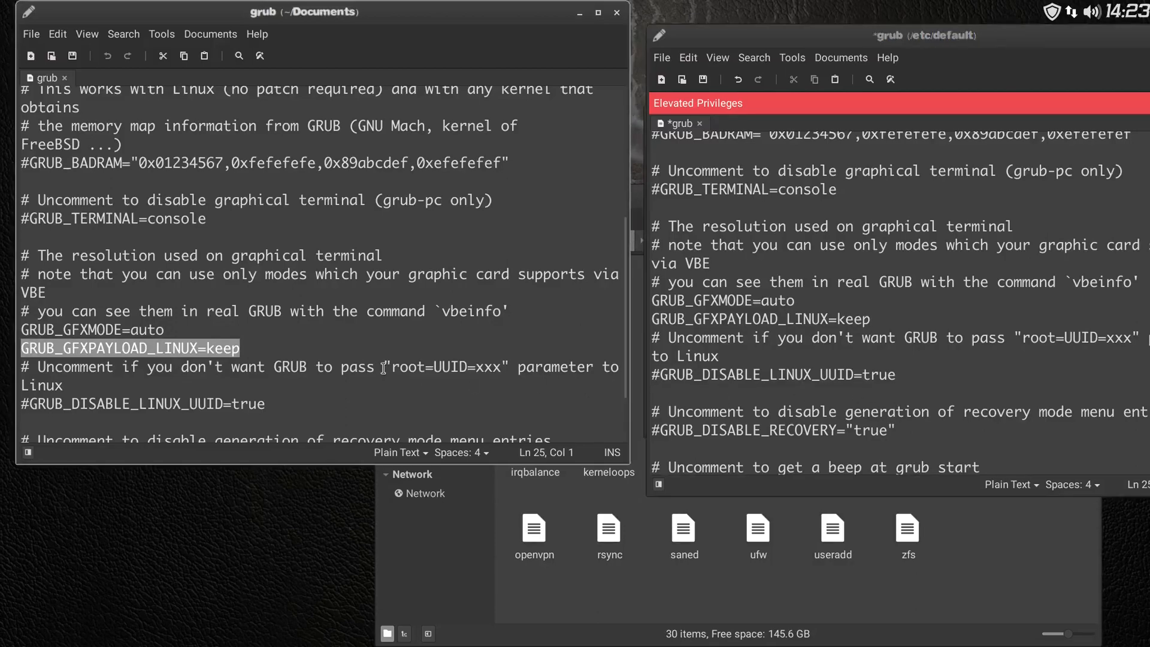
scroll(383, 368, down, 3)
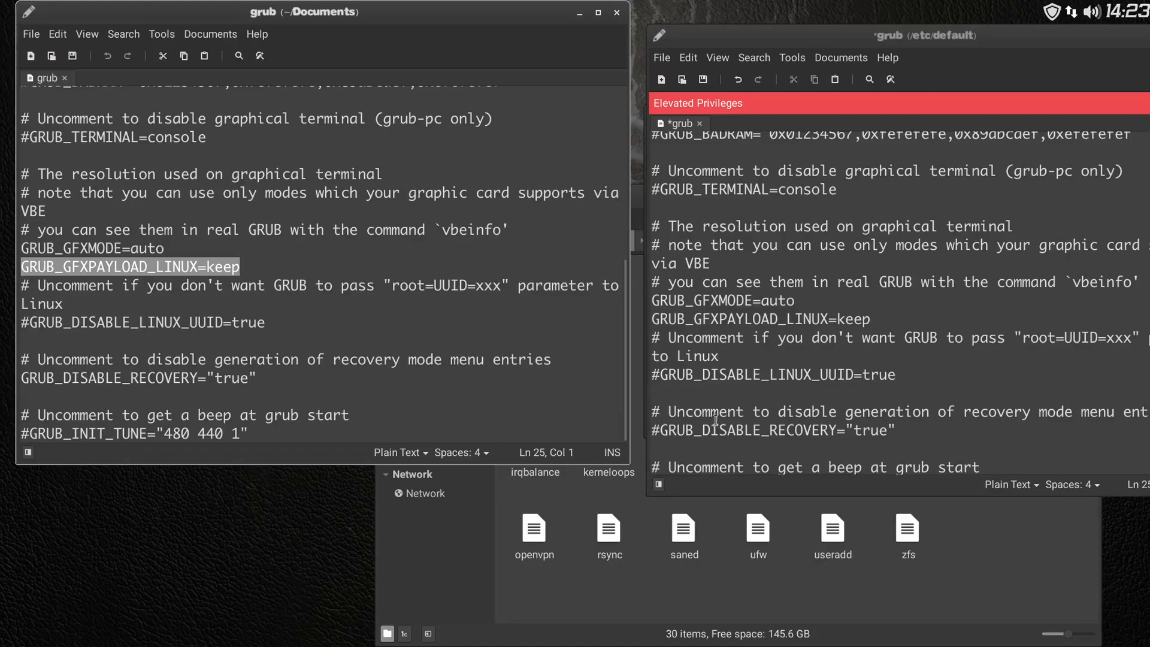
click(659, 431)
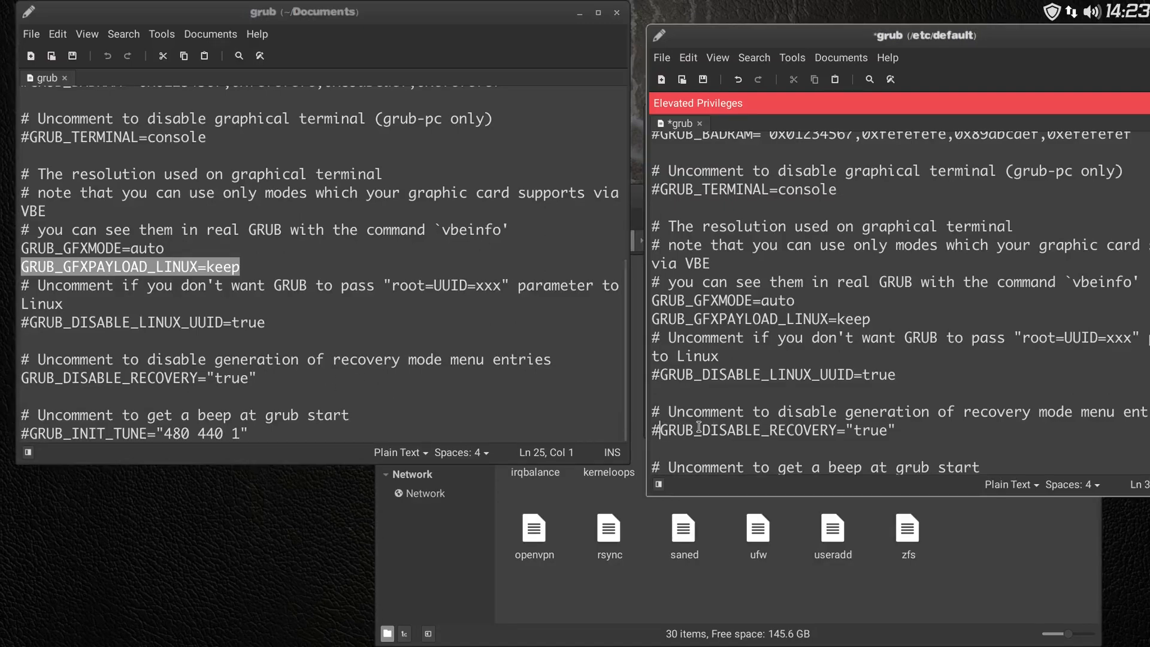
key(BackSpace)
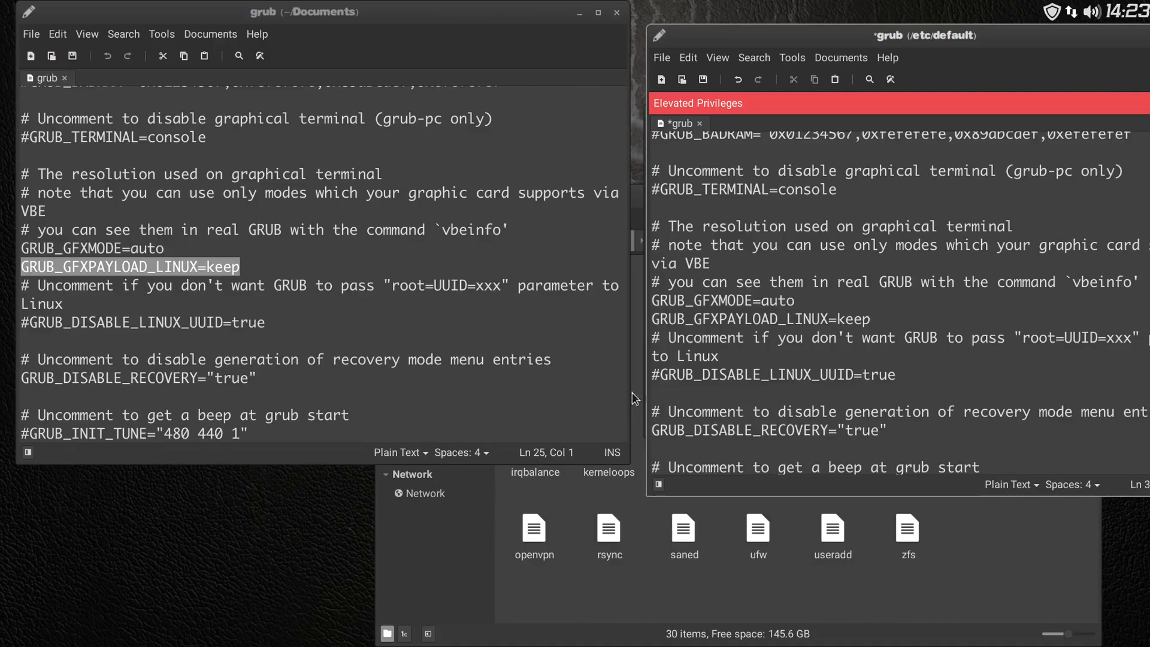
- Review the remaining lines of the /etc/default grub file and save it
scroll(465, 394, down, 3)
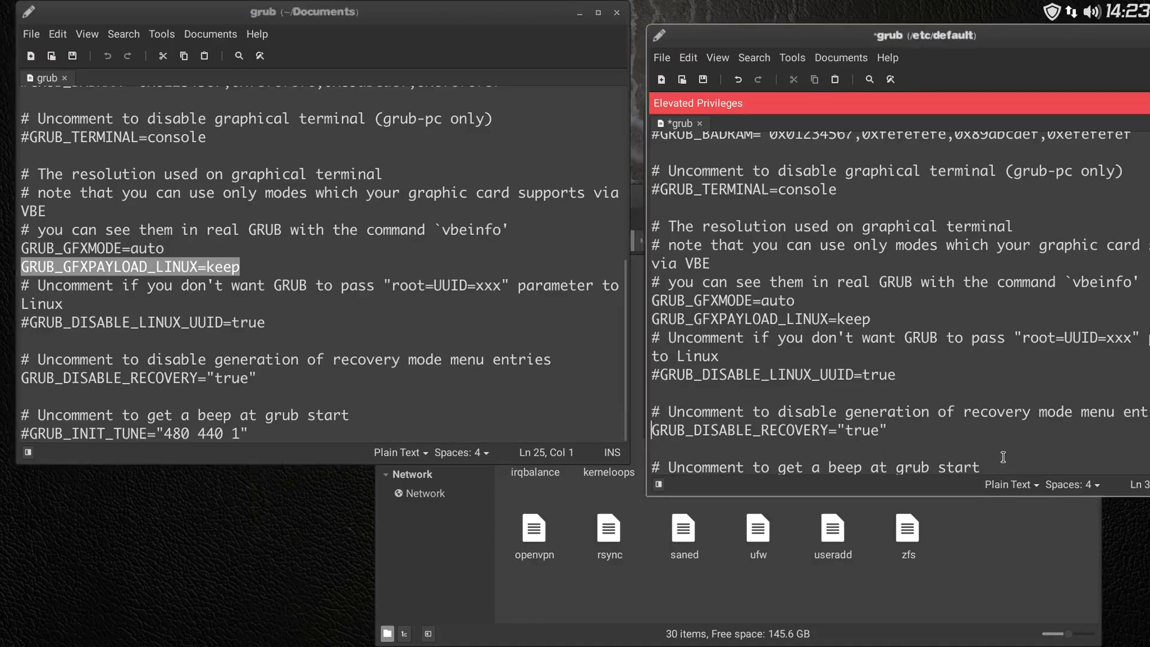
scroll(1004, 457, down, 1)
scroll(1004, 457, up, 2)
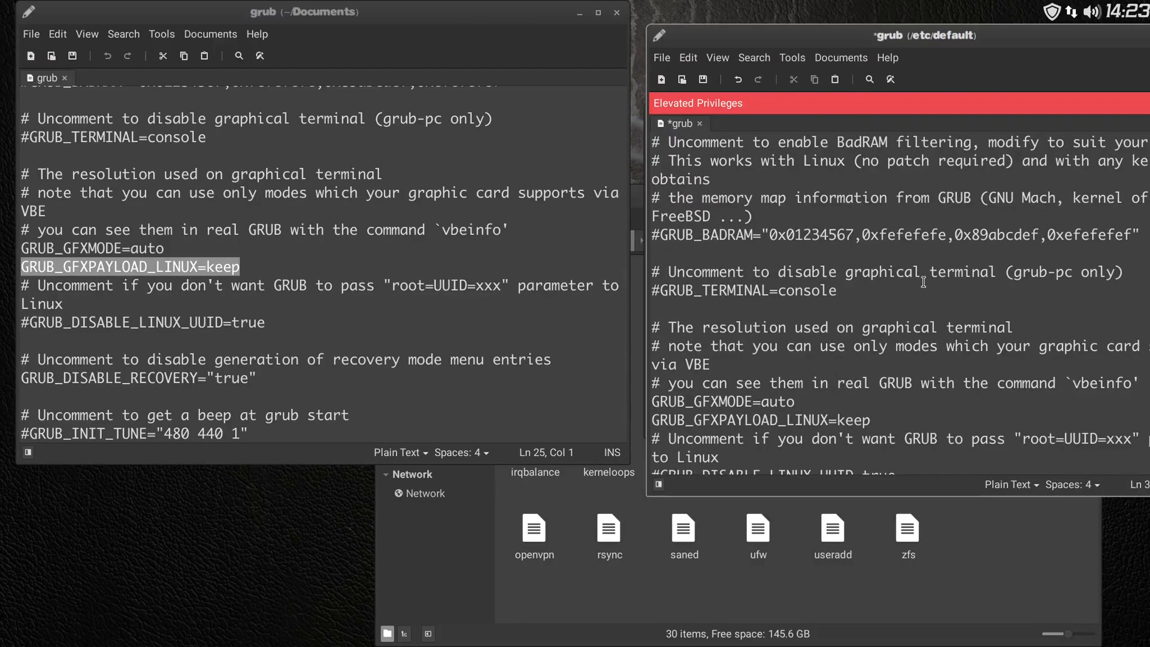
click(702, 80)
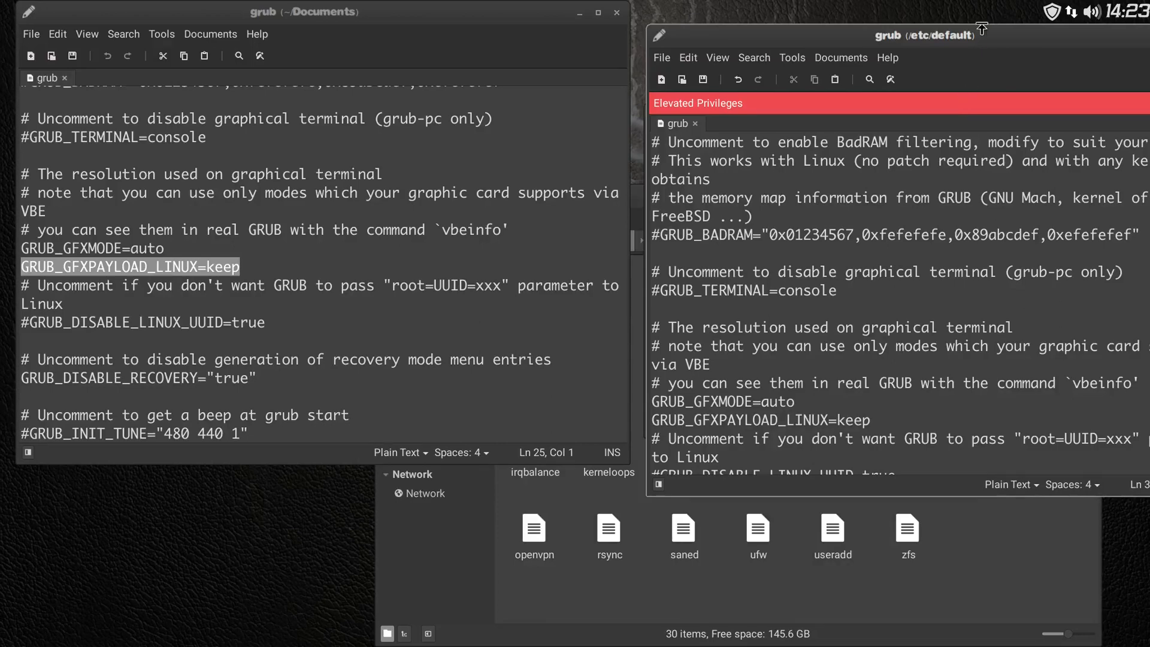
- Bring the /etc/default grub window fully into view, then close both grub editors and the elevated-privileges file manager window
drag(999, 34, 920, 62)
drag(886, 70, 862, 73)
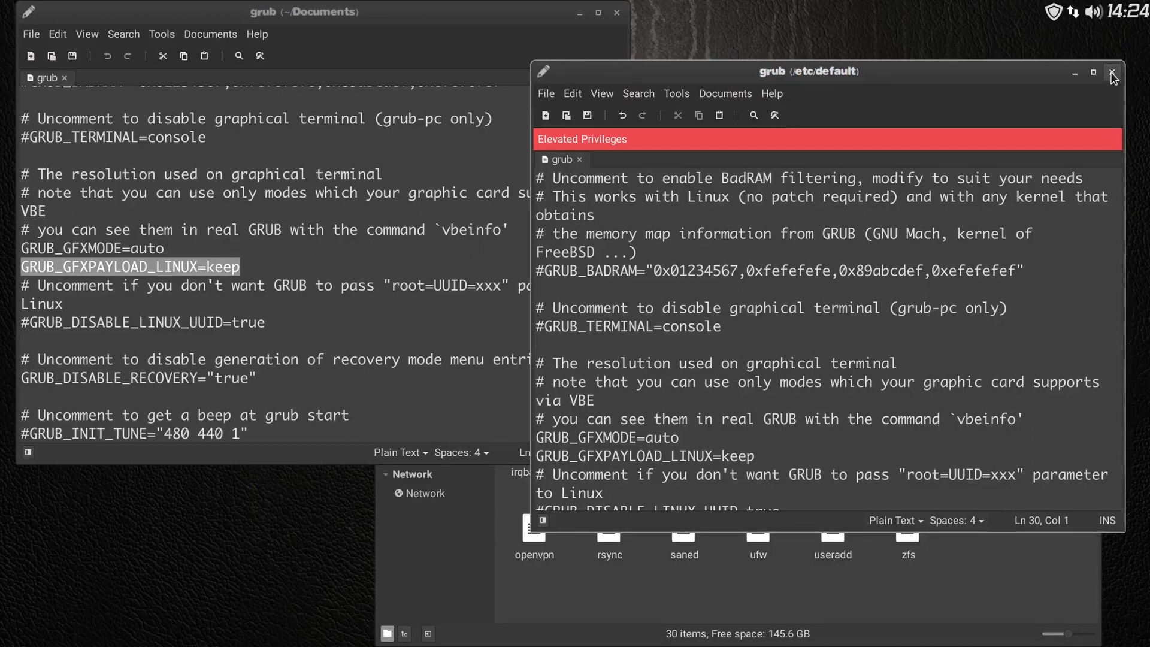
click(1113, 74)
click(617, 14)
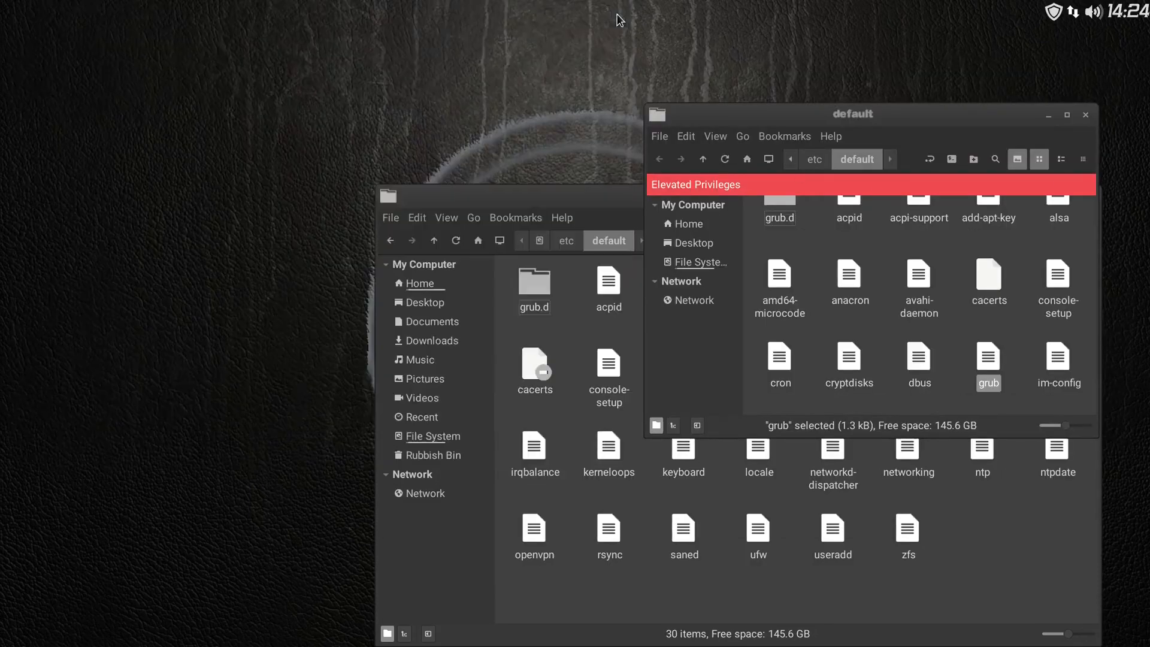
click(1086, 114)
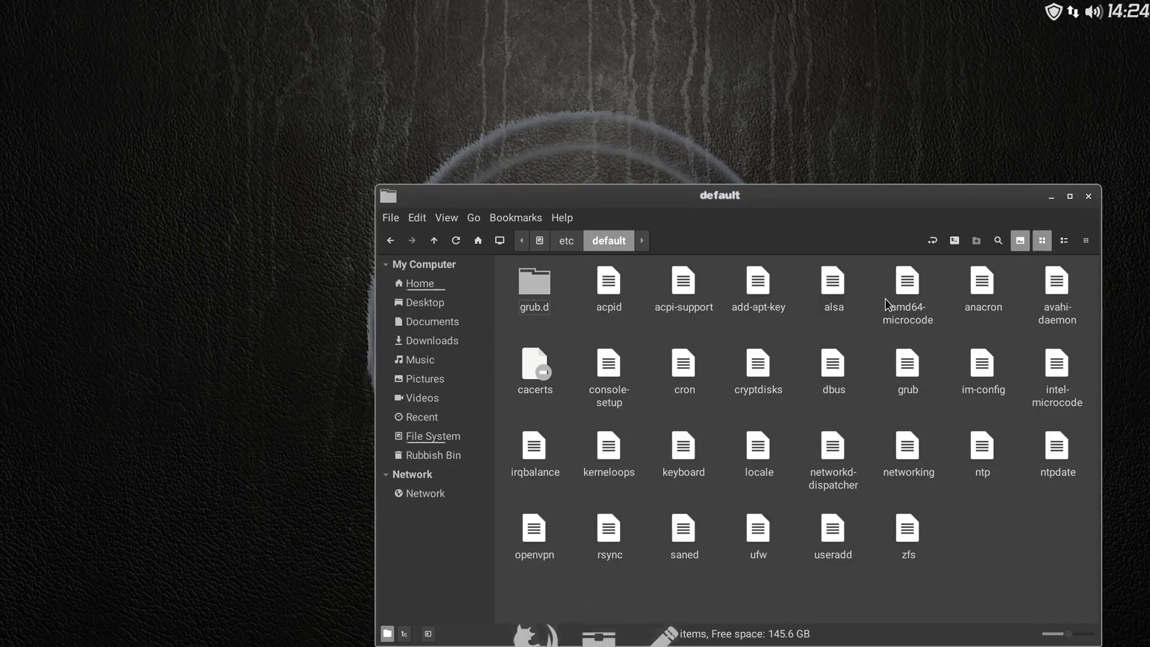
- Open a terminal and try to update the initramfs with "sudo-update-intramfs -u"
key(ctrl+alt+t)
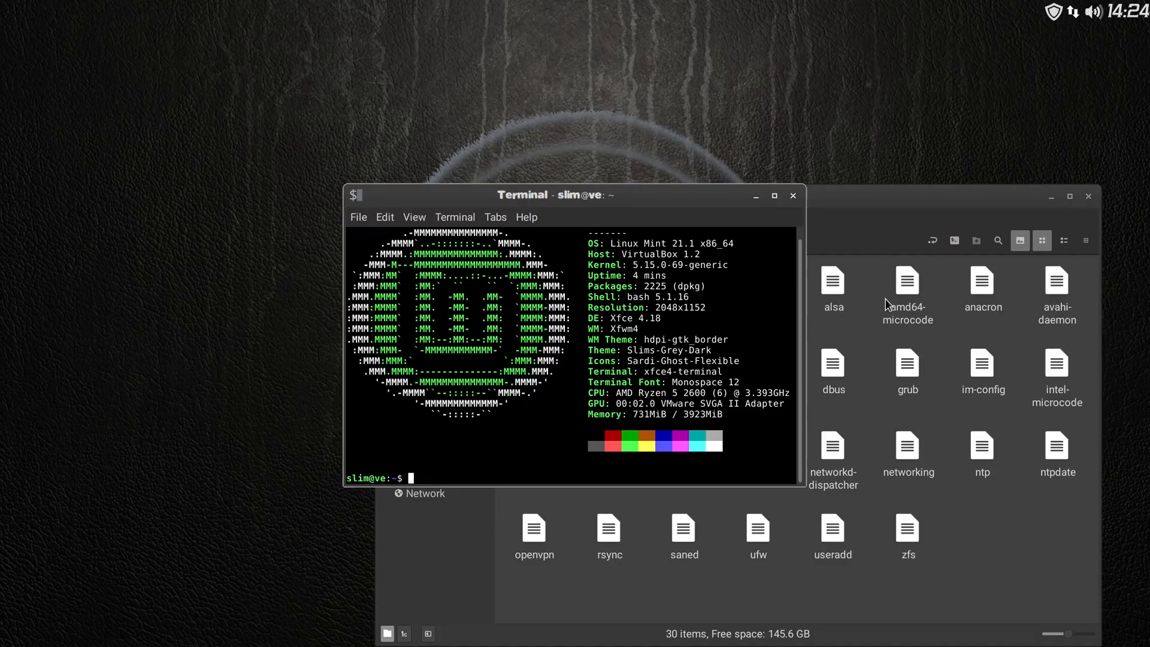
text(sudo-update)
text(-intramfs -u)
key(Return)
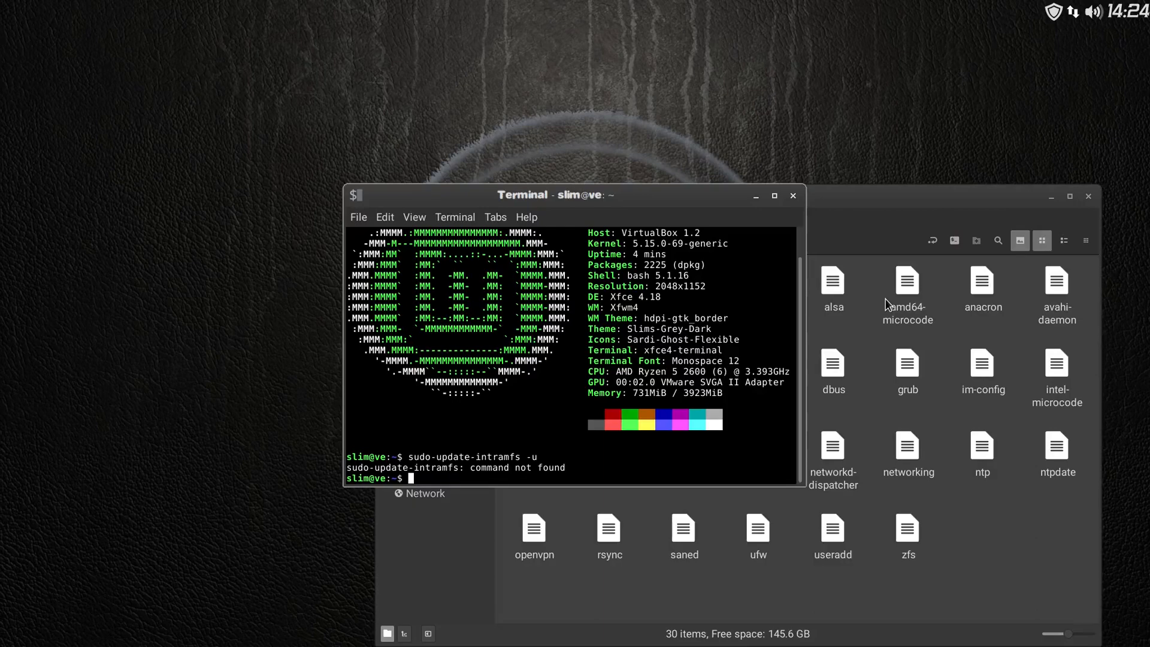
- Leave the full-screen virtual machine and open the Needed Stuff For XFCE folder on the host's My Linux Media drive
key(Control_R+f)
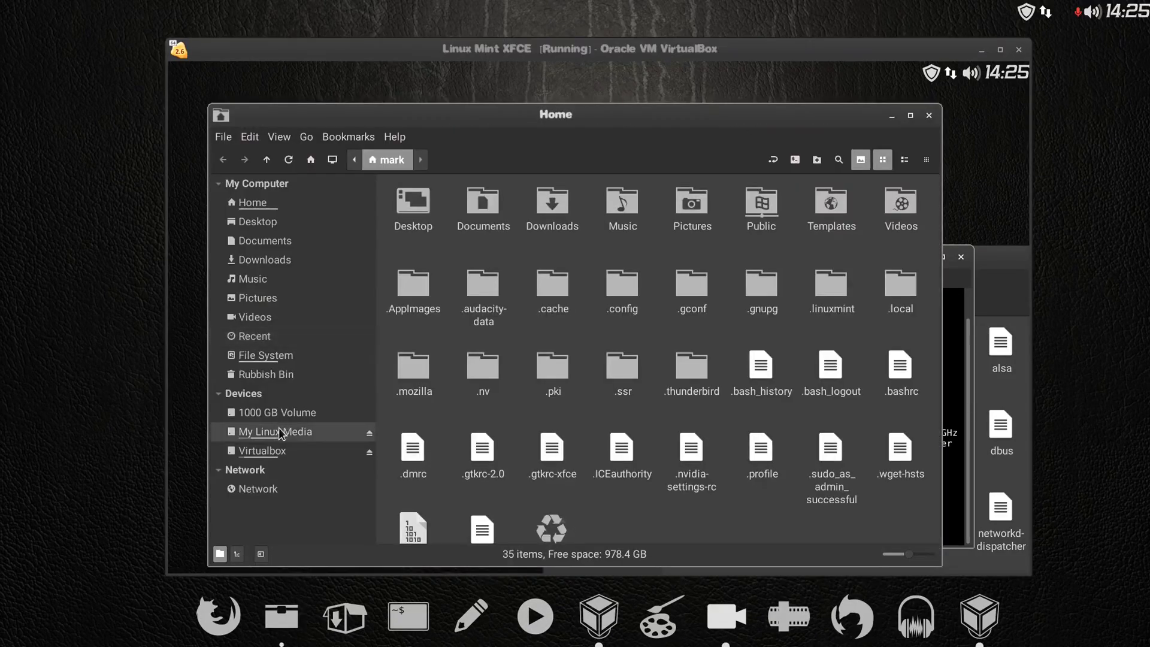
click(301, 438)
scroll(662, 397, down, 5)
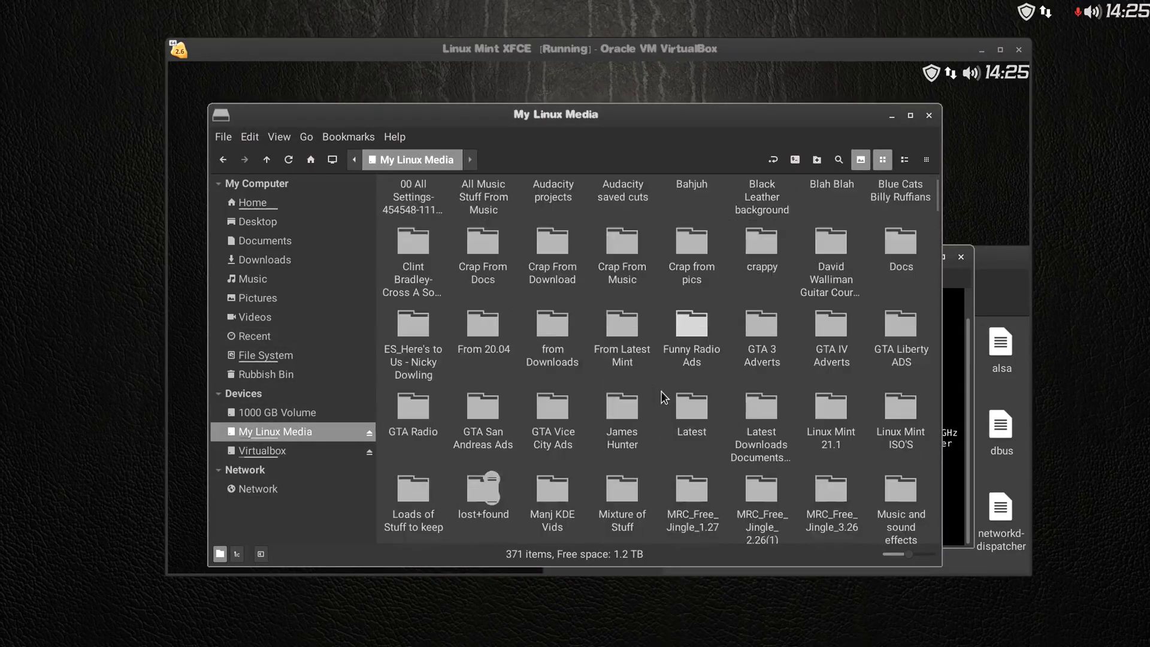
scroll(662, 397, up, 3)
scroll(662, 398, down, 1)
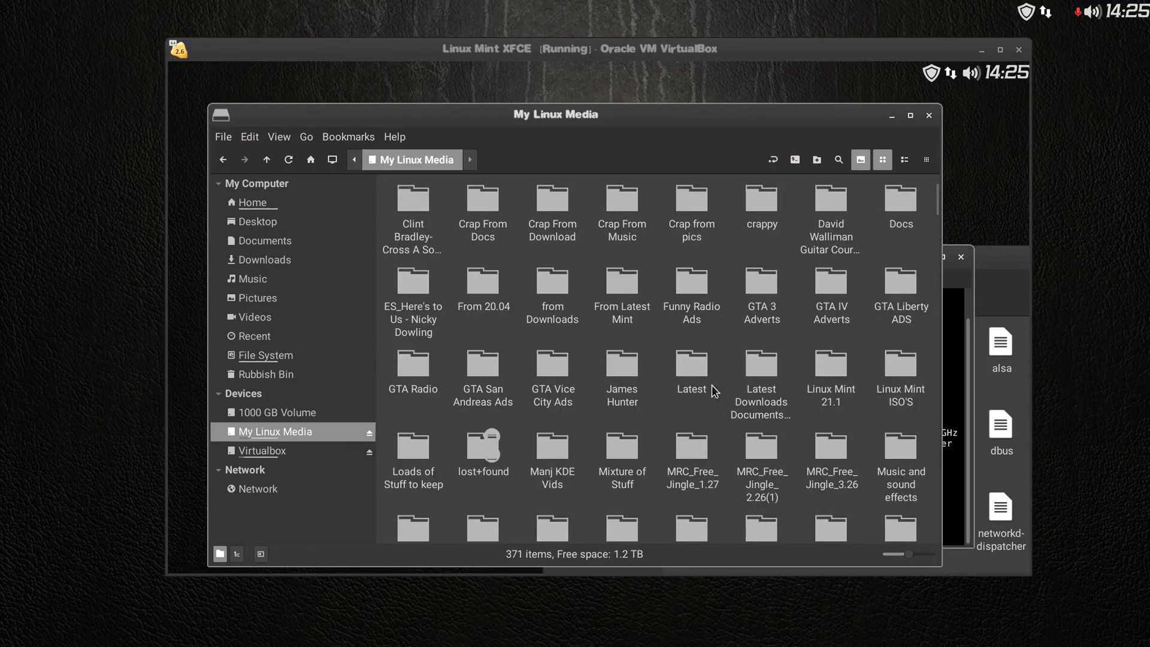
scroll(610, 393, down, 1)
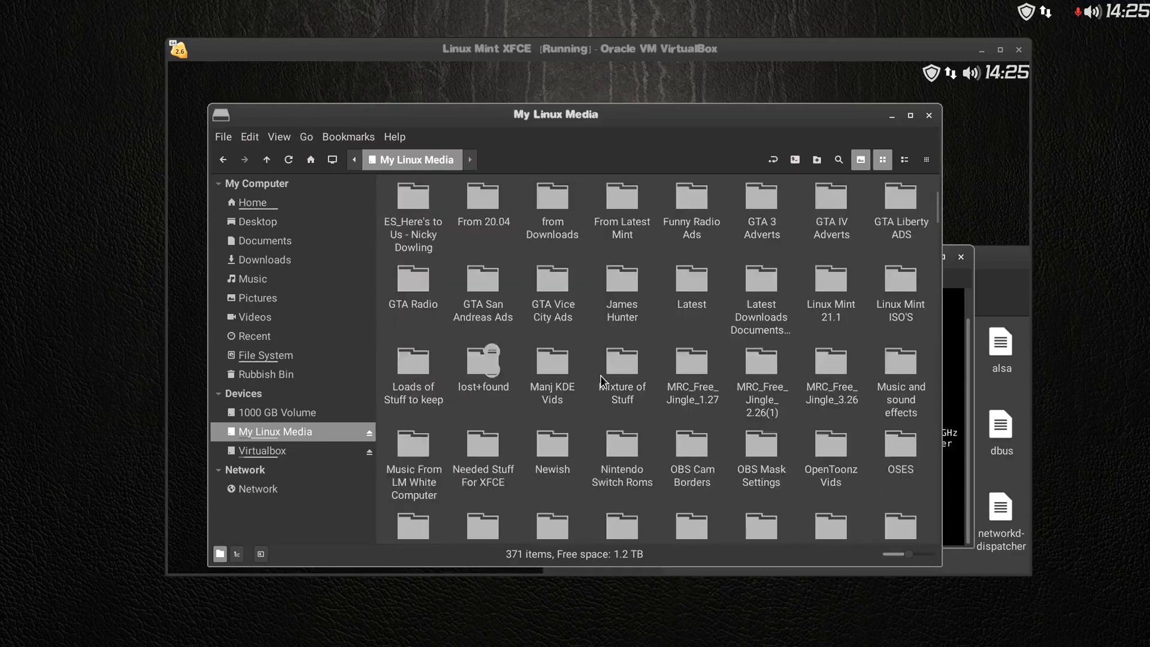
click(468, 445)
double_click(469, 442)
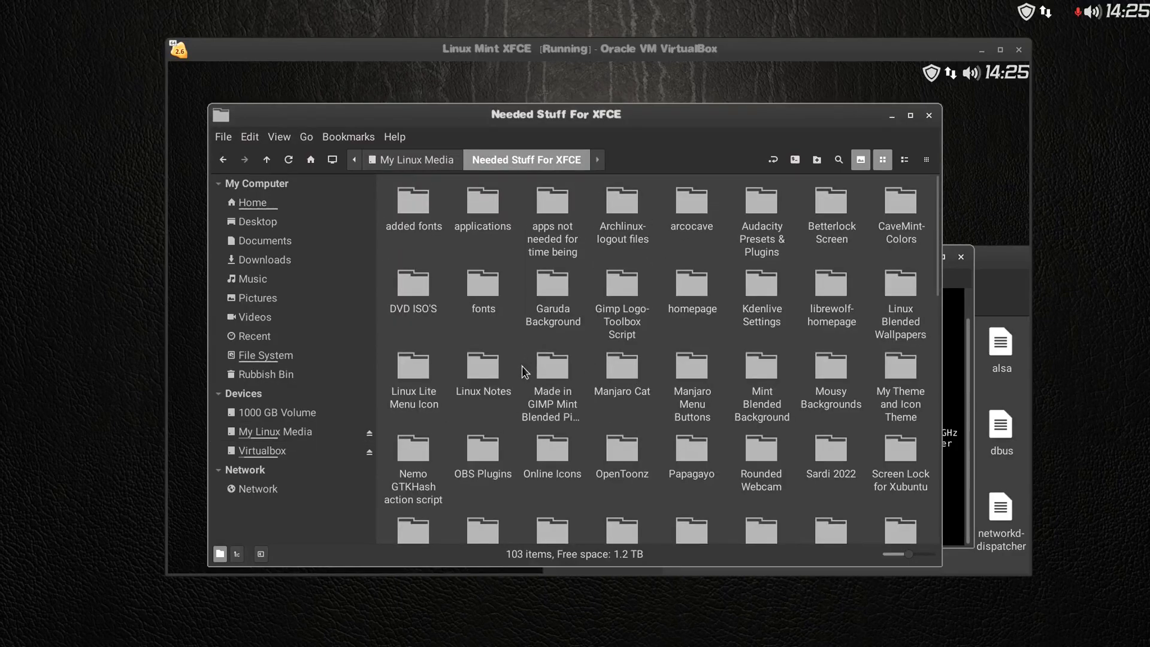
- Find the "resolution splash" note in the Linux Notes folder and open it with Text Editor
double_click(476, 367)
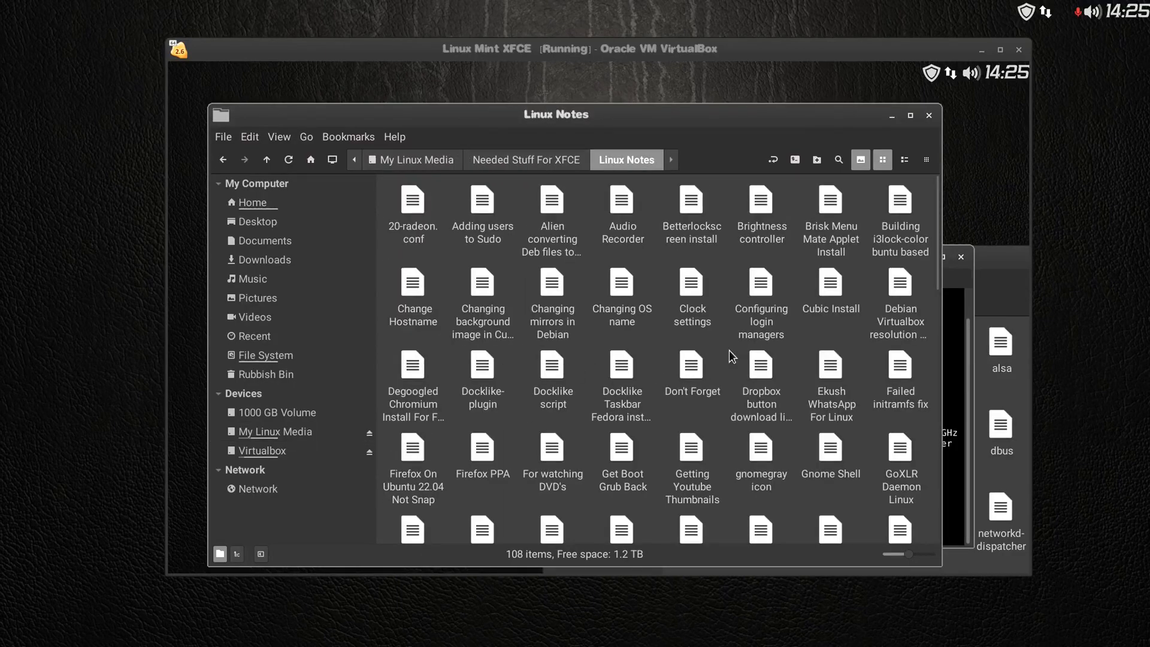
scroll(728, 349, down, 5)
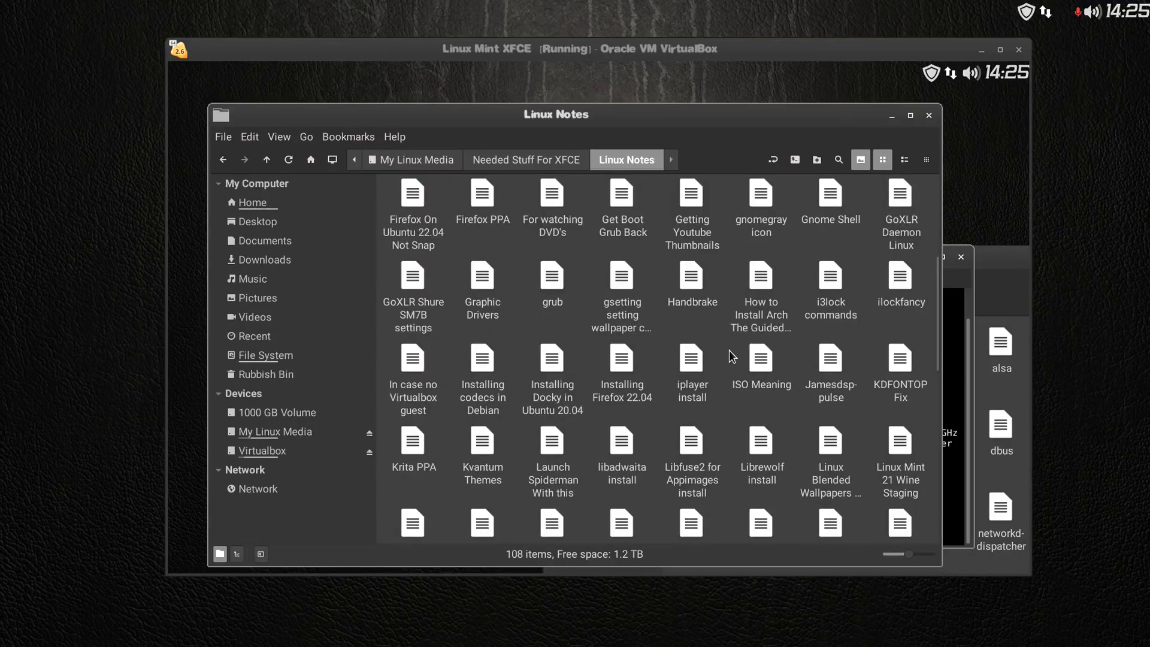
scroll(728, 350, down, 3)
scroll(731, 358, down, 1)
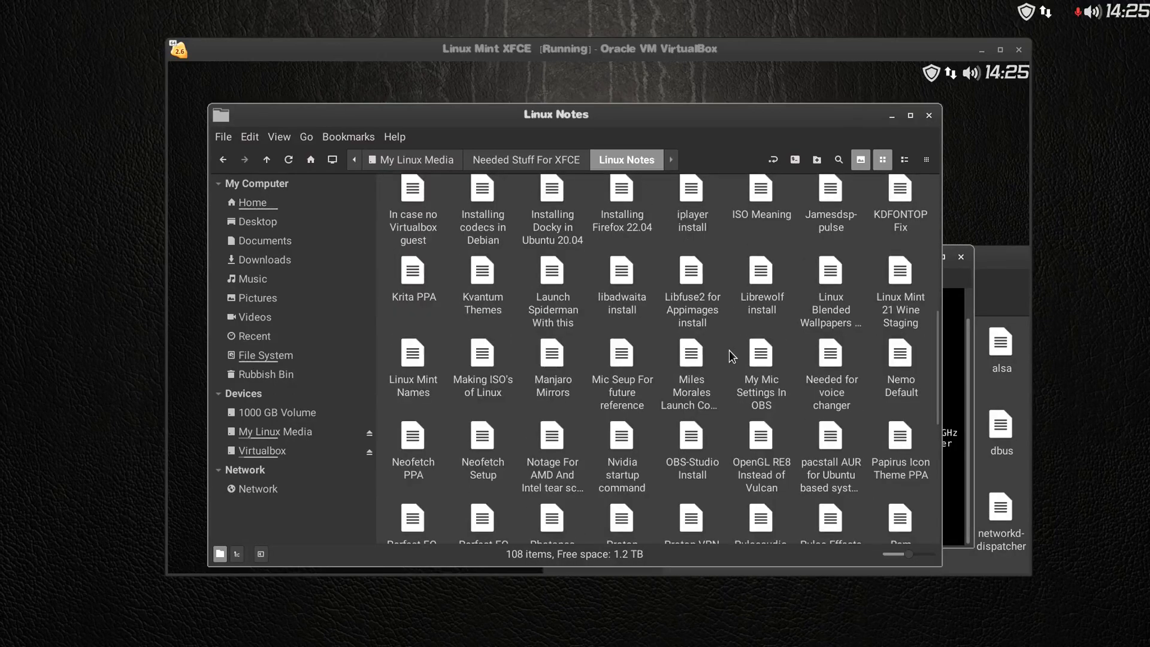
scroll(731, 354, down, 3)
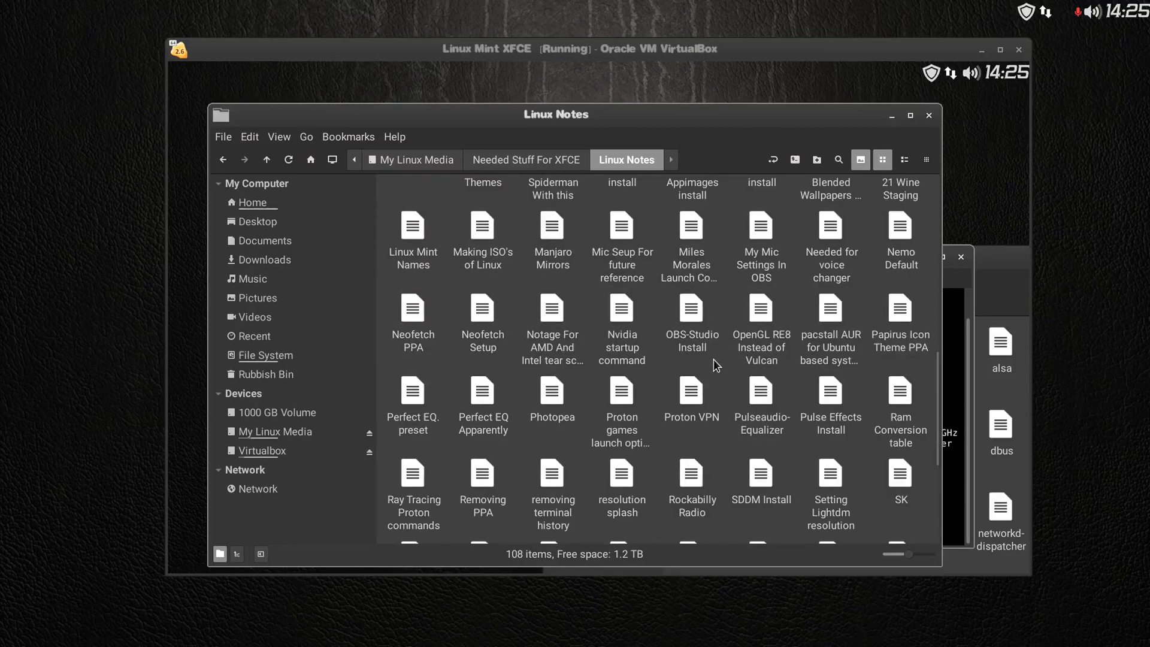
right_click(619, 479)
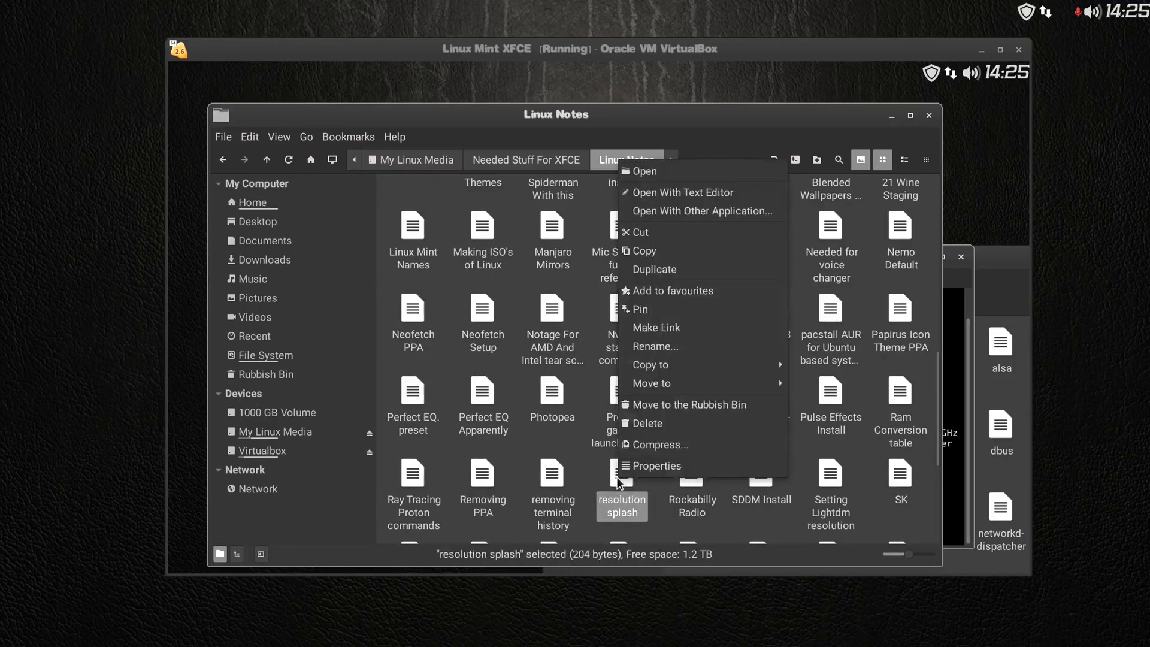
click(699, 199)
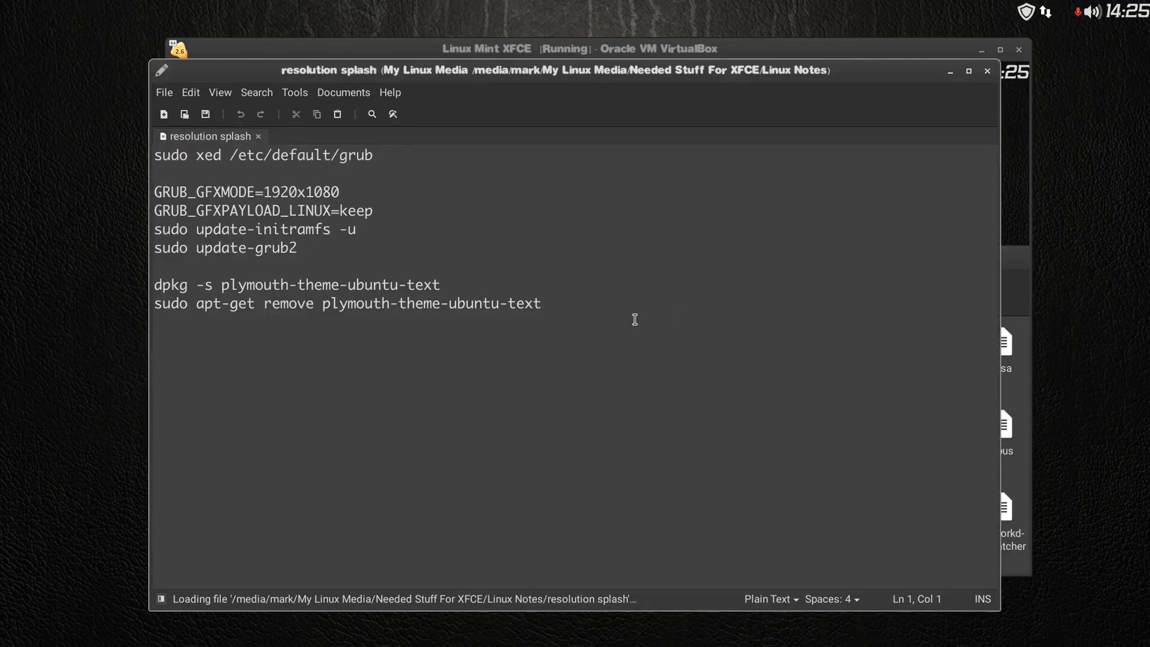
- Copy the "sudo update-initramfs -u" line from the resolution splash note, minimise the host windows and return the virtual machine to full screen
drag(358, 230, 149, 234)
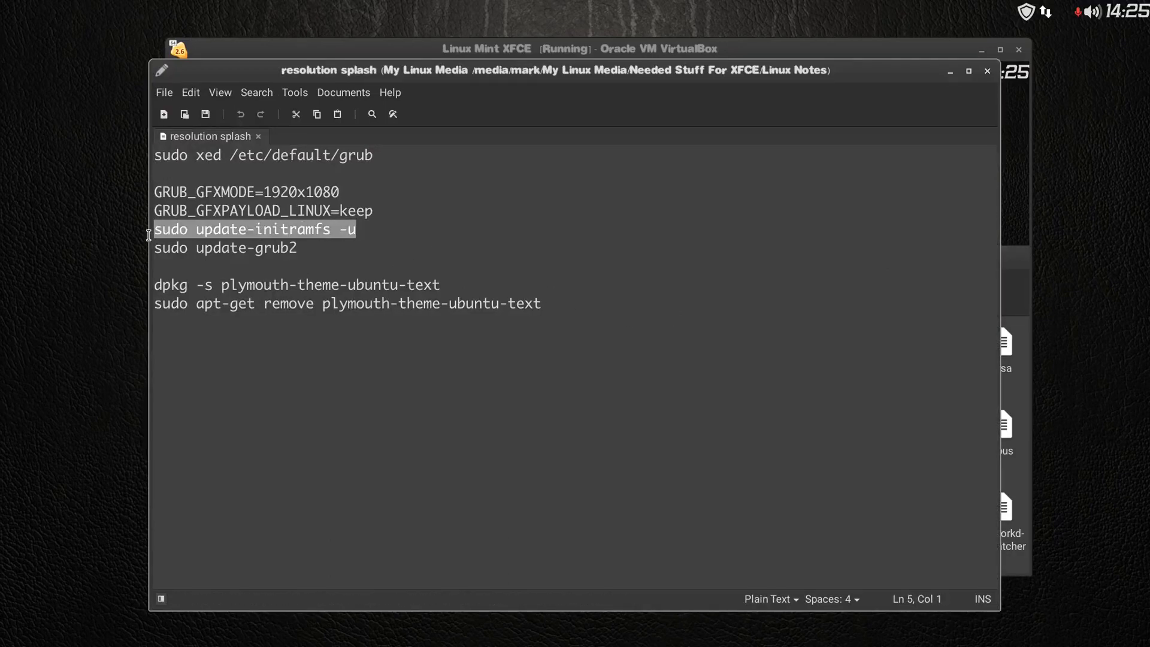
right_click(331, 230)
click(360, 302)
click(951, 71)
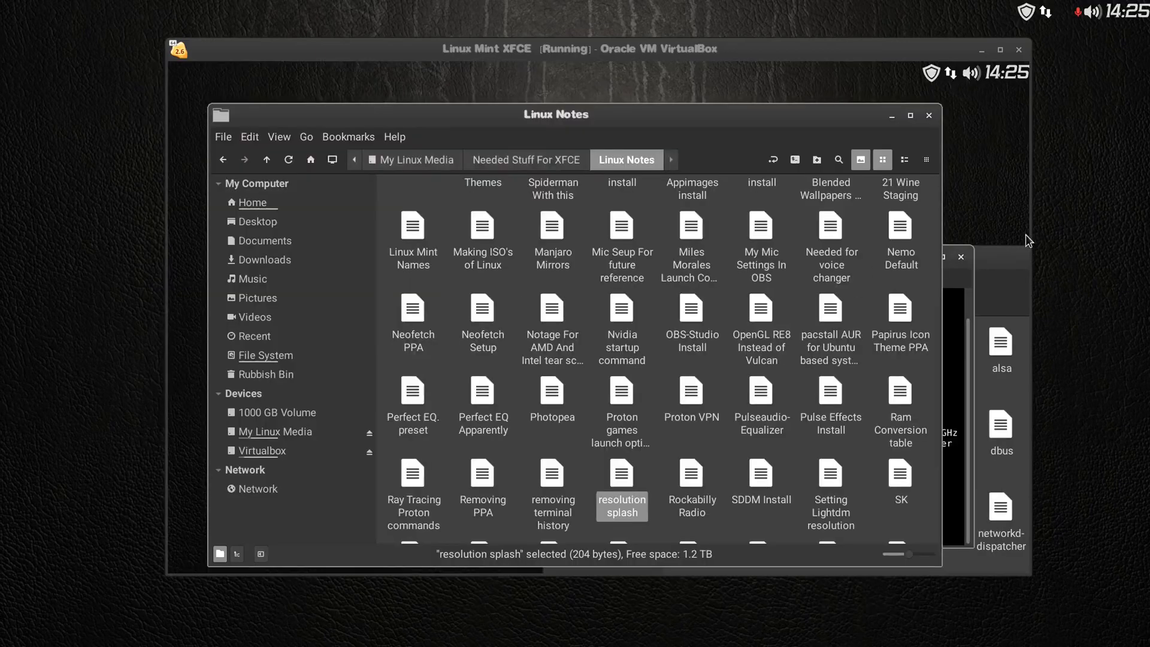
click(891, 118)
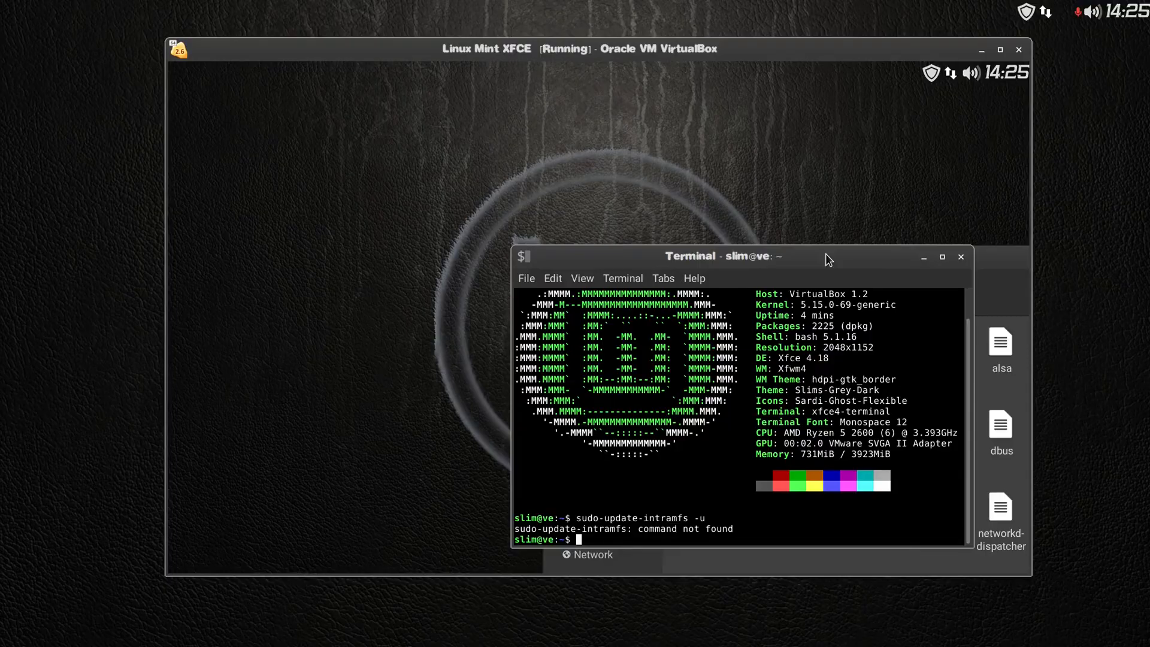
key(ctrl+f)
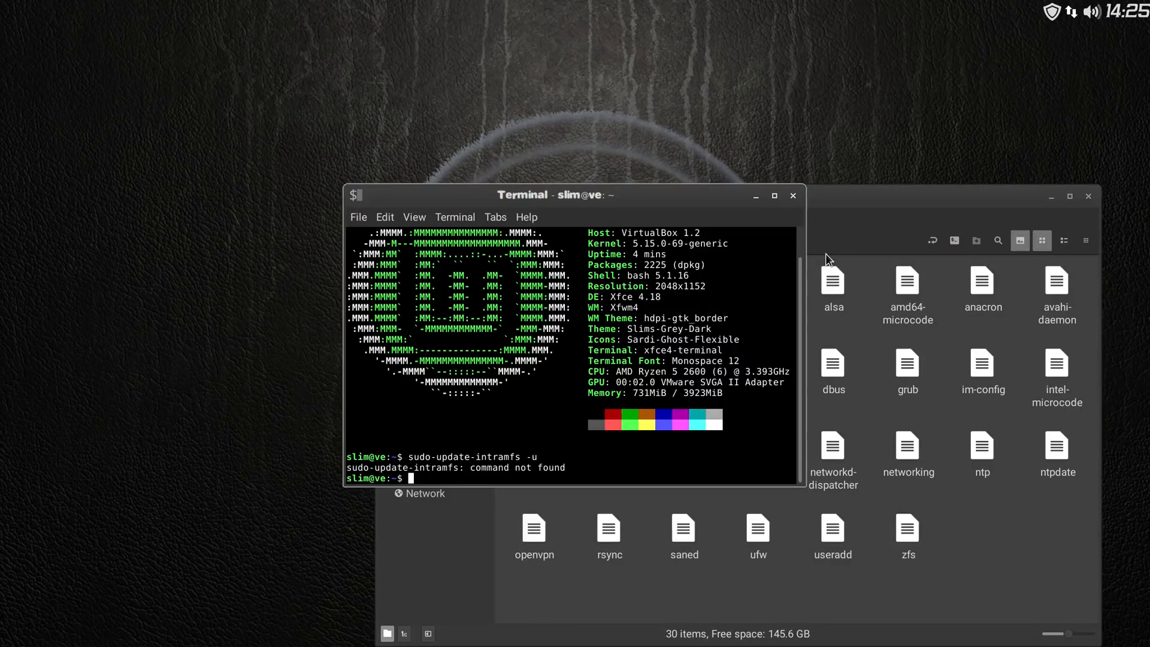
- Paste and run "sudo update-initramfs -u" in the virtual machine's terminal, authorising it with the sudo password
right_click(427, 479)
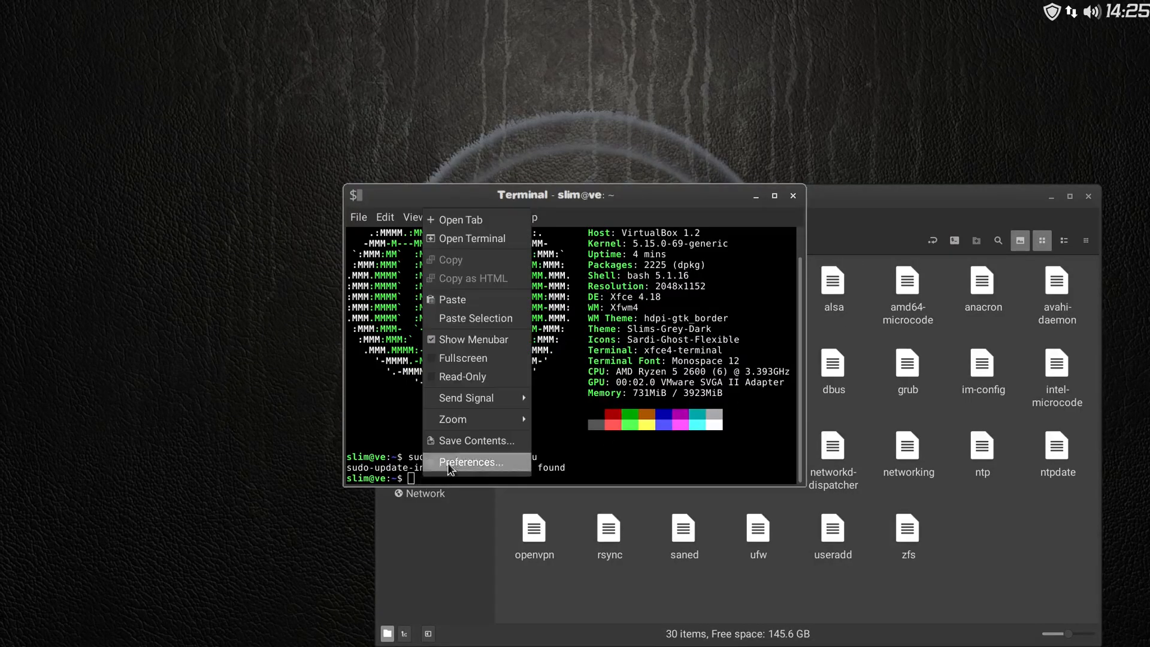
click(482, 300)
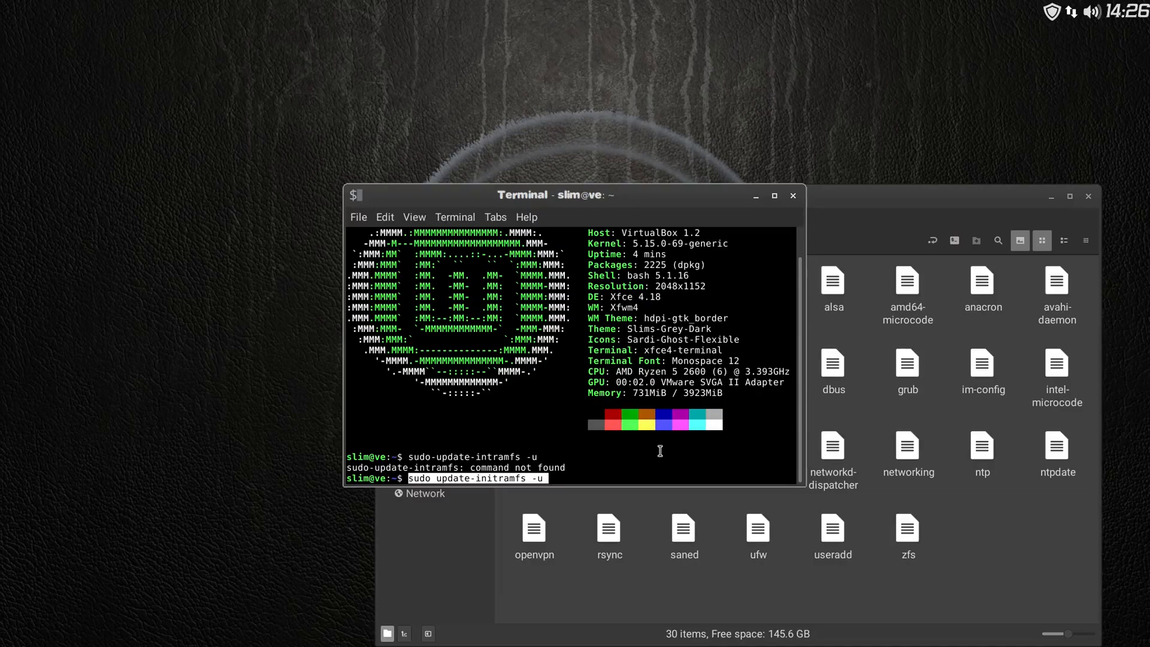
key(Return)
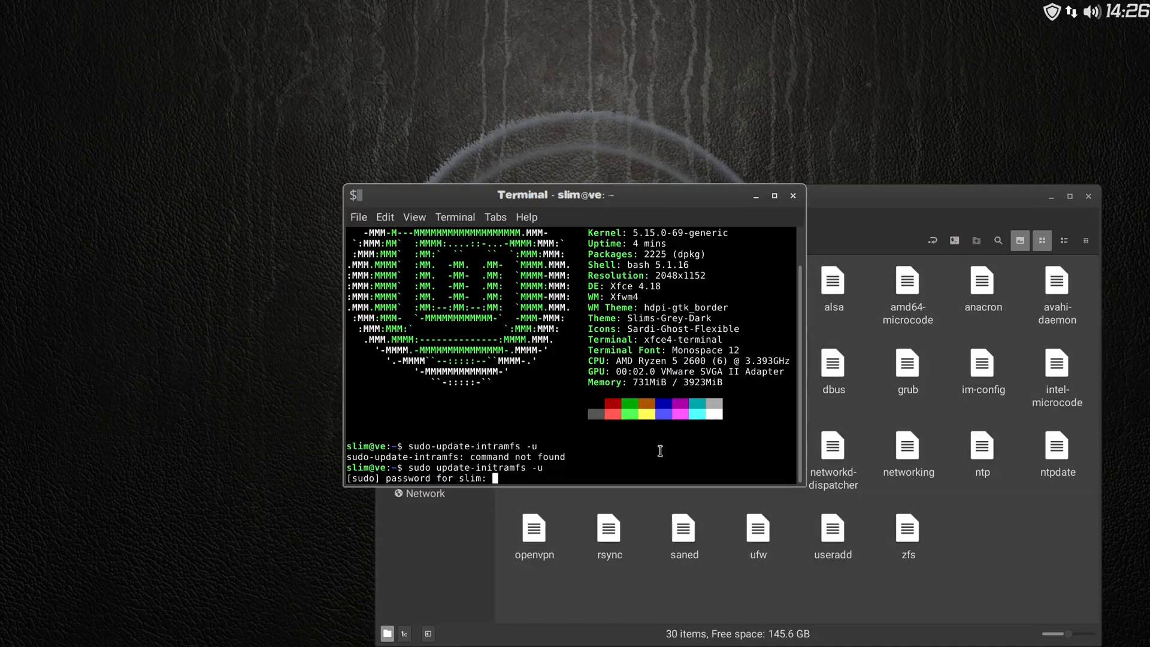
text(************)
key(Return)
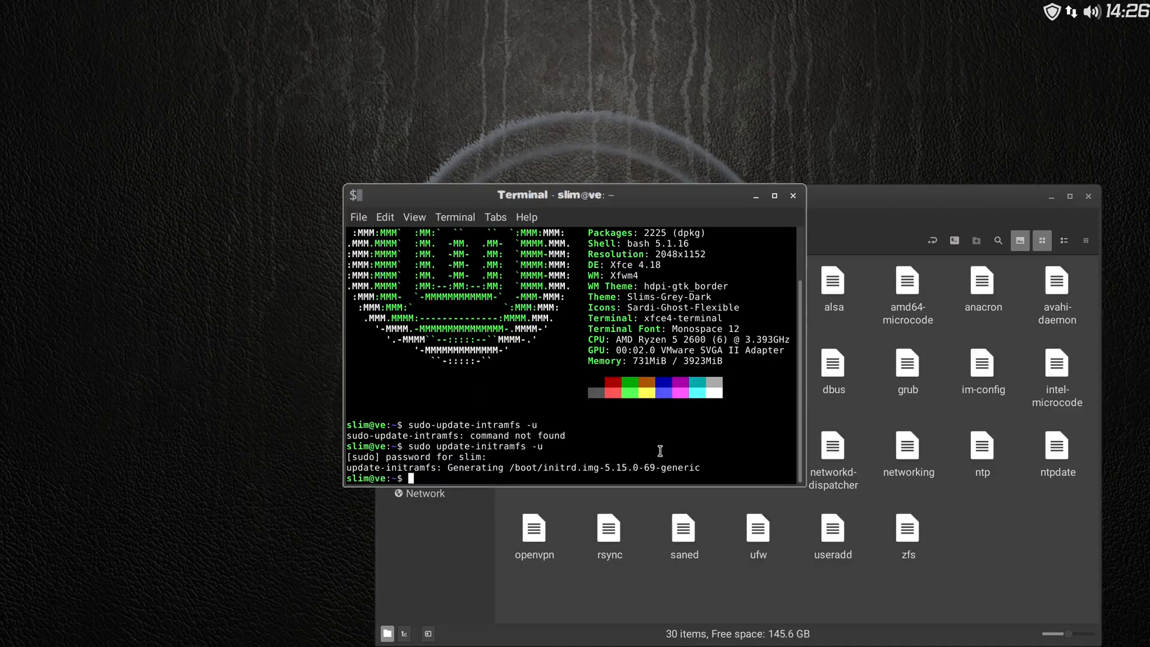
- Update the GRUB configuration with the "updg" command, then close the terminal and the default folder window
text(updg)
key(Return)
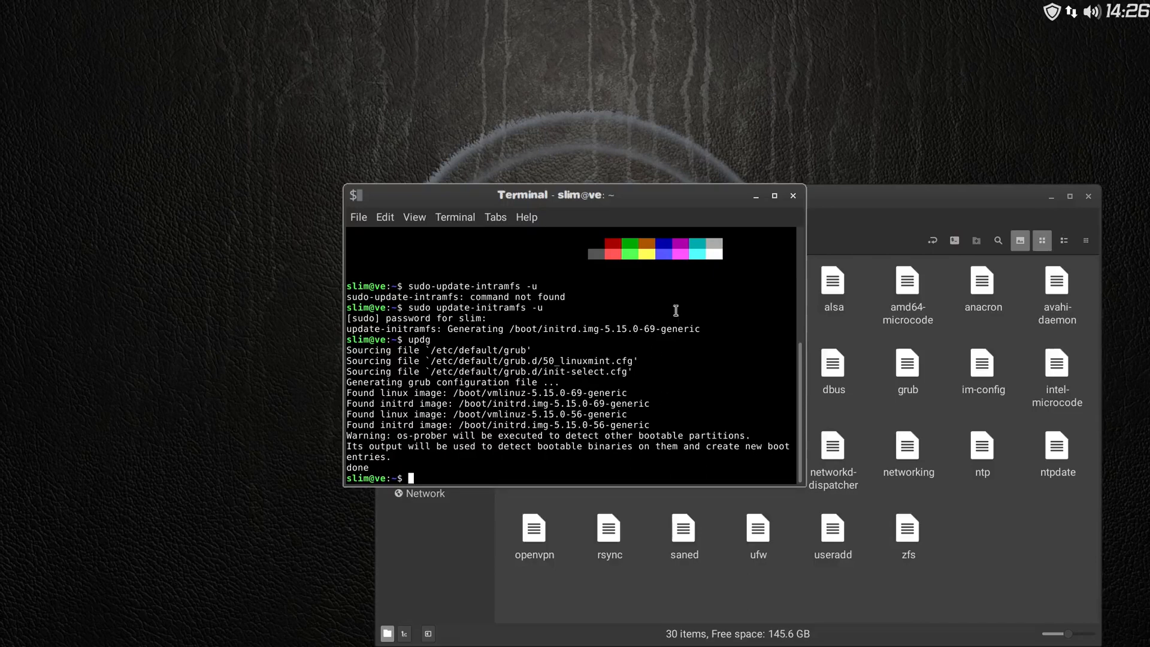
click(793, 196)
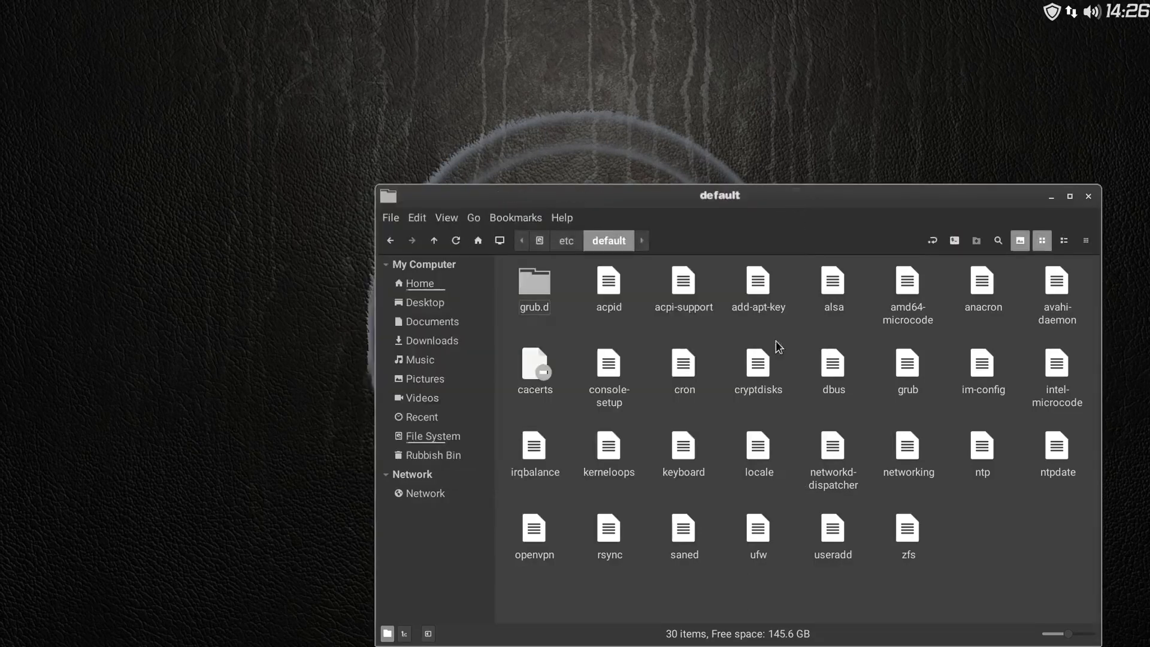
drag(957, 203, 875, 126)
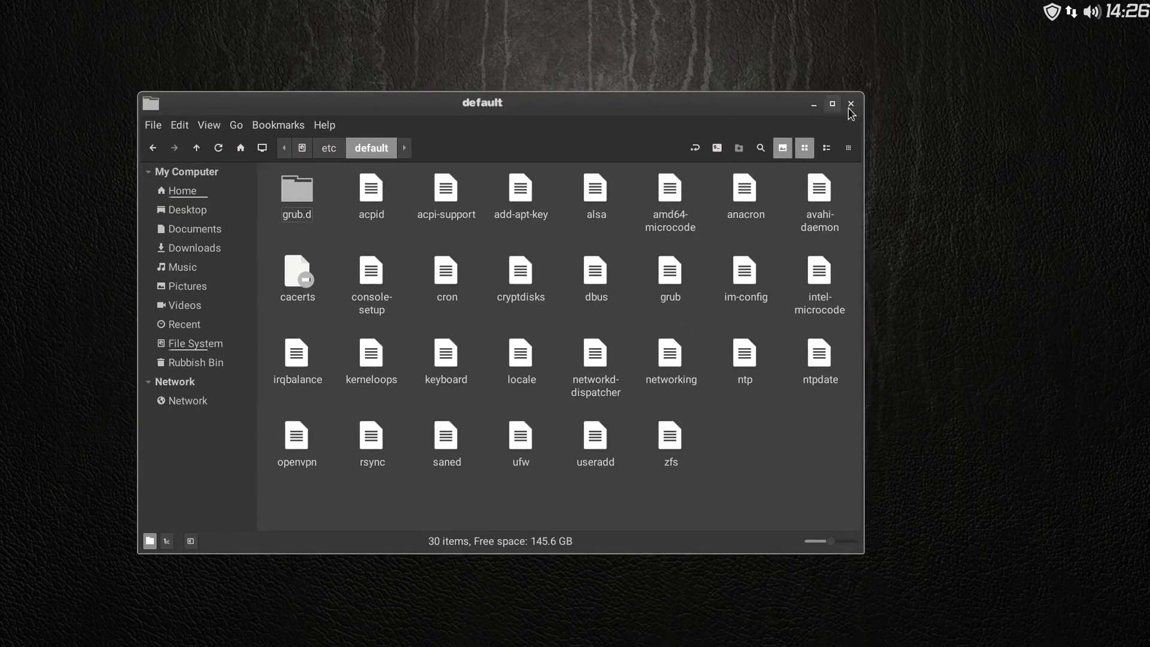
click(851, 103)
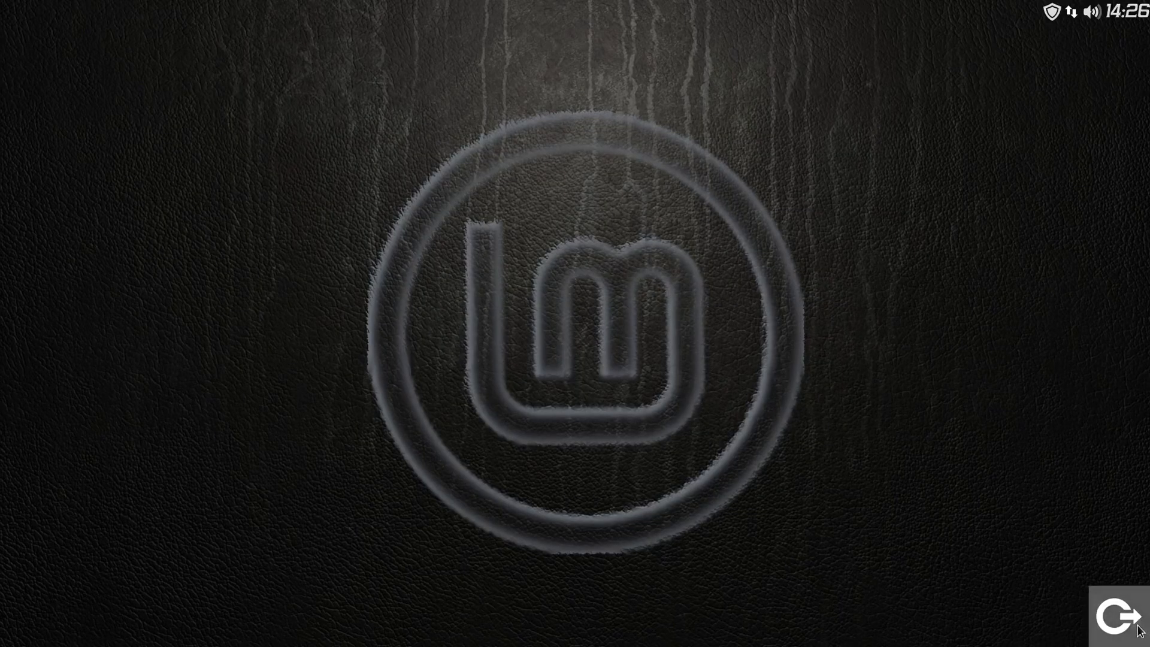
- Restart the virtual machine and boot the "Linux Mint 21.1 Xfce" entry from the GRUB menu
click(1144, 630)
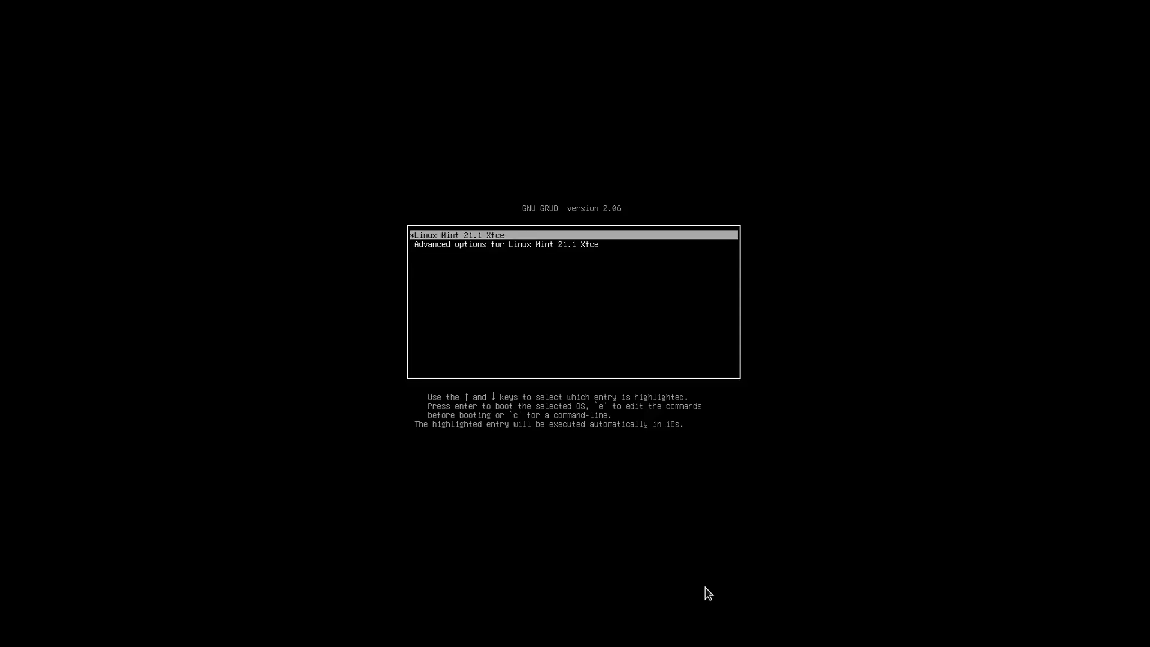
key(Return)
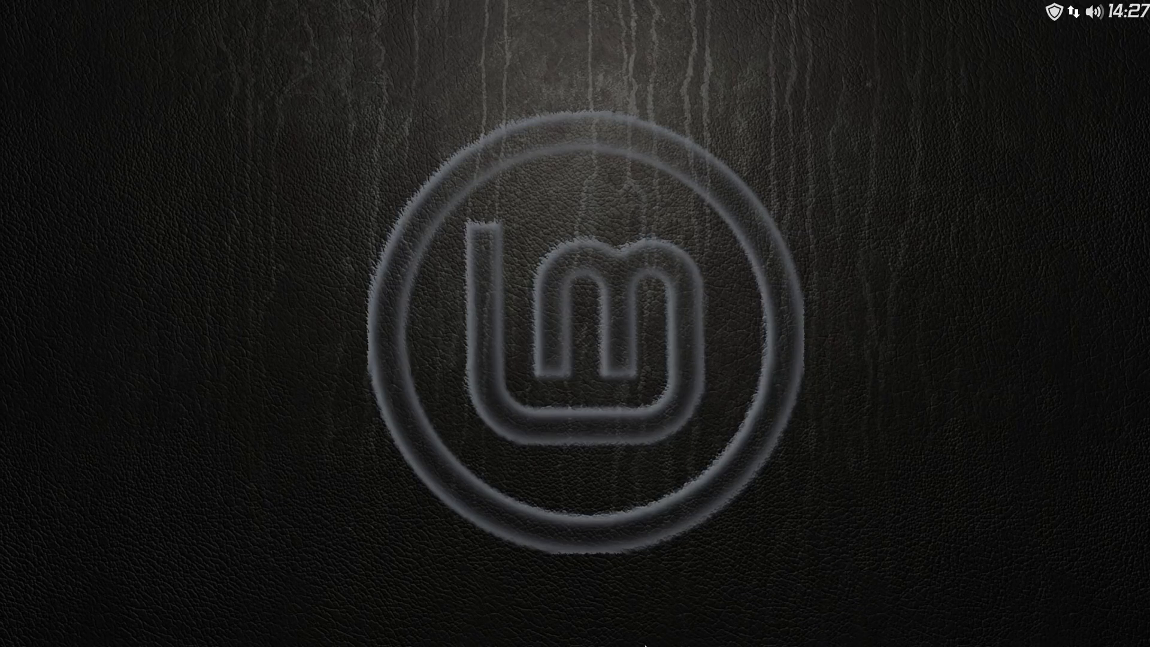
- Open the Keyboard application shortcuts from the Settings Manager and maximise the window to show the whole list
mouse_move(646, 646)
mouse_move(566, 644)
click(18, 640)
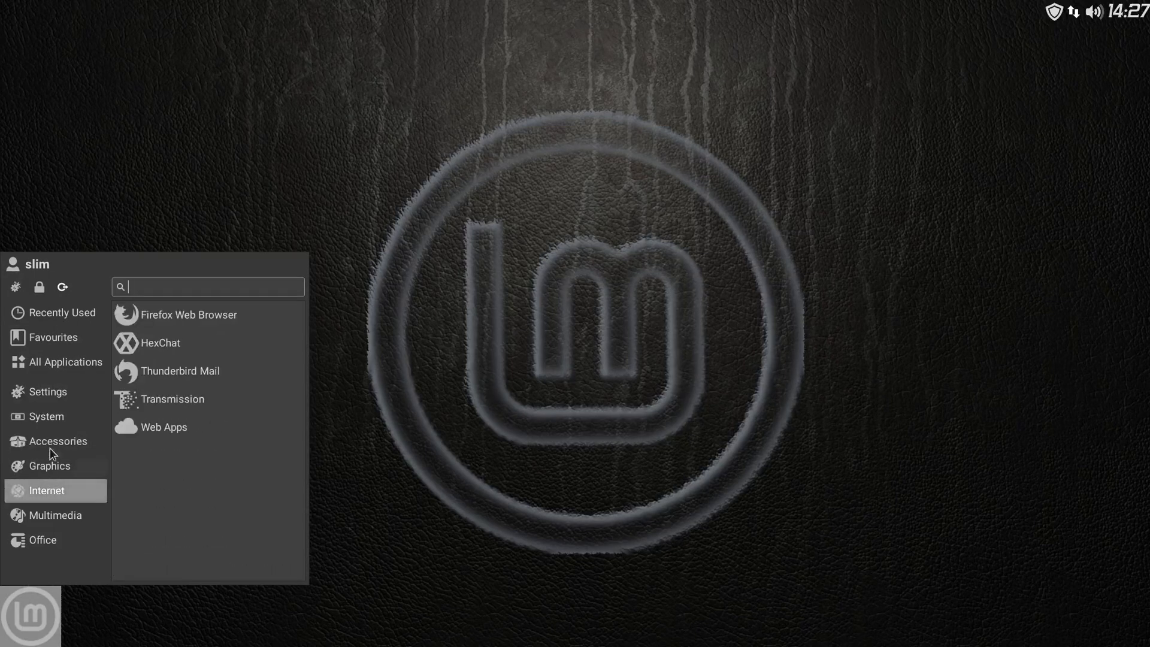
mouse_move(44, 391)
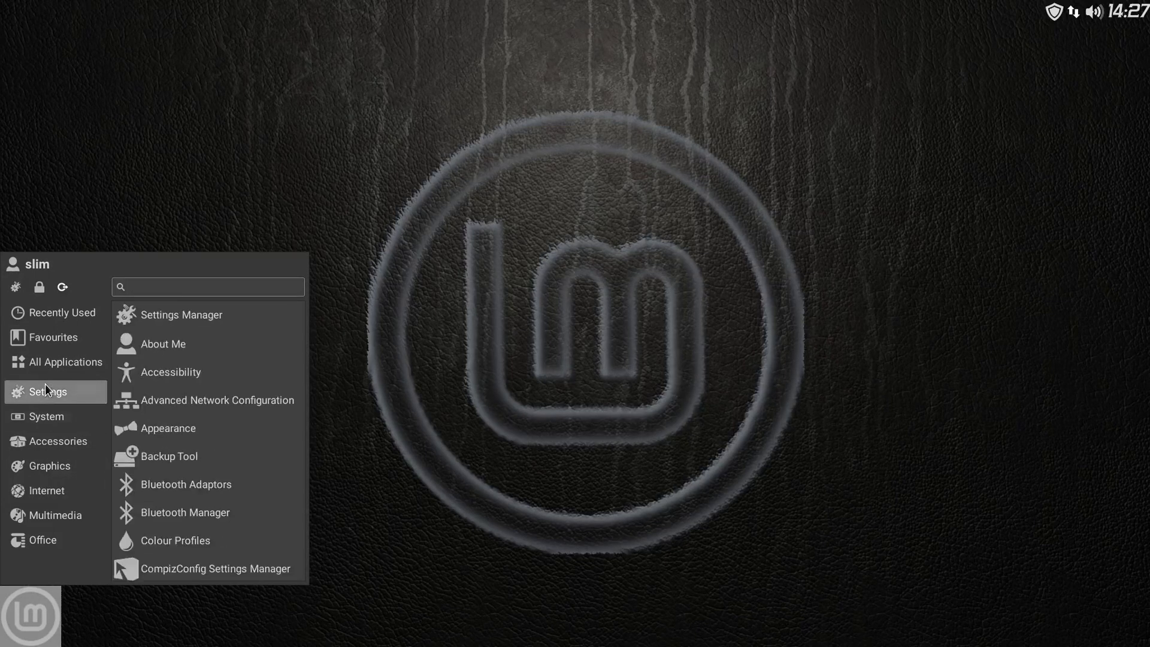
click(214, 320)
scroll(609, 357, down, 1)
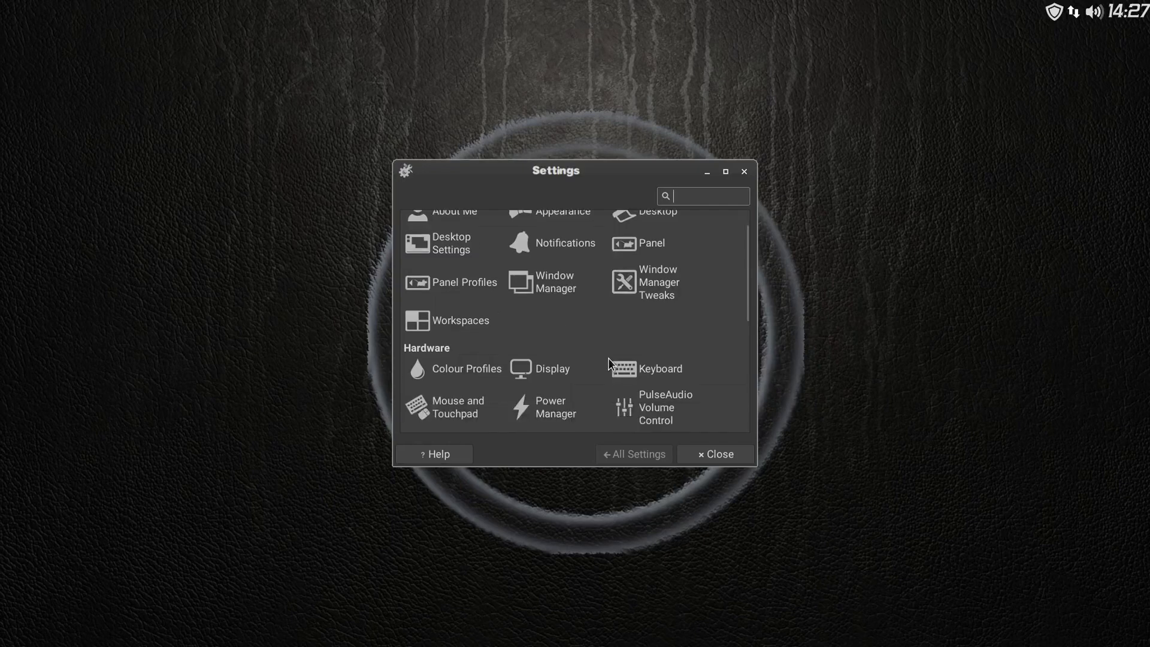
click(661, 370)
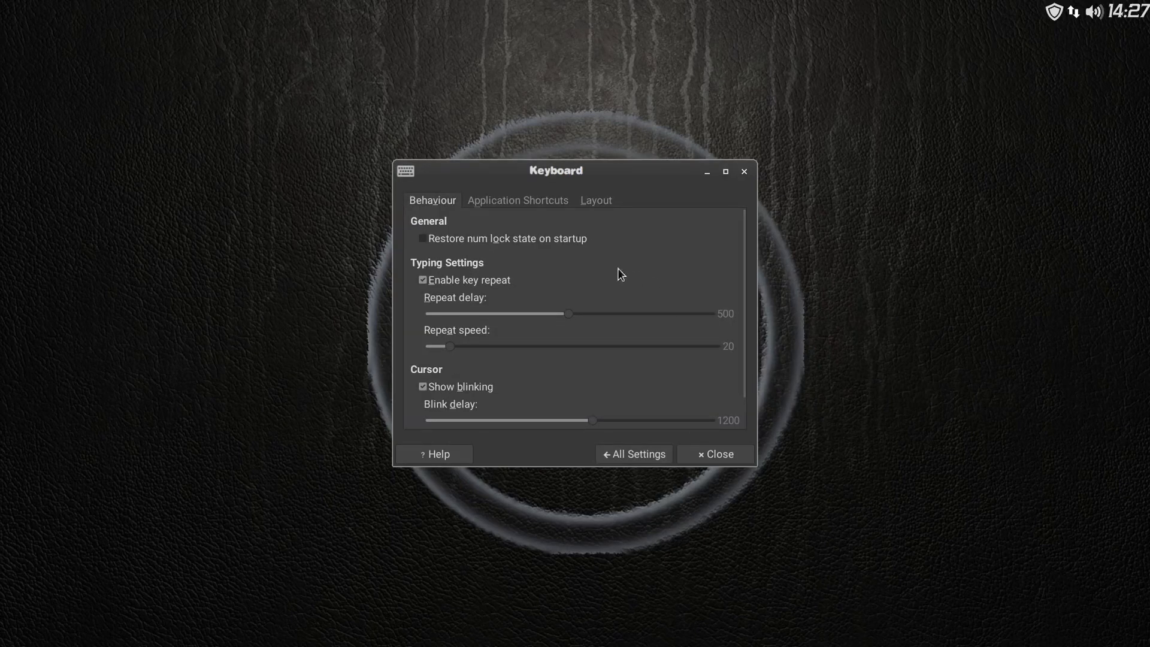
click(521, 201)
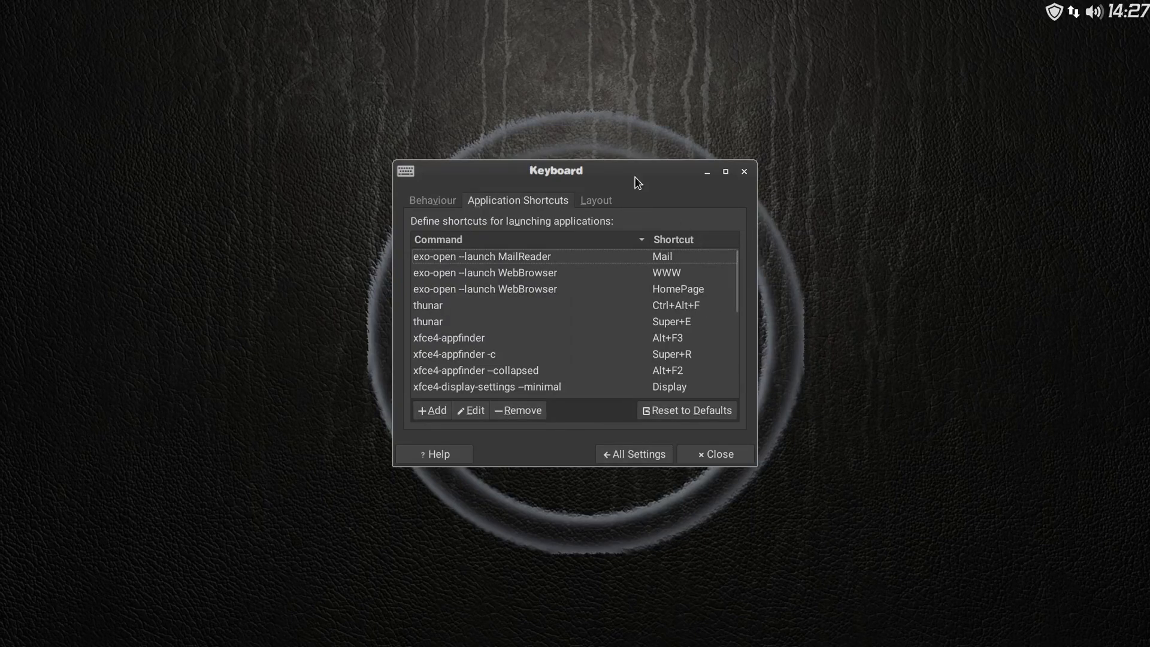
drag(636, 175, 788, 171)
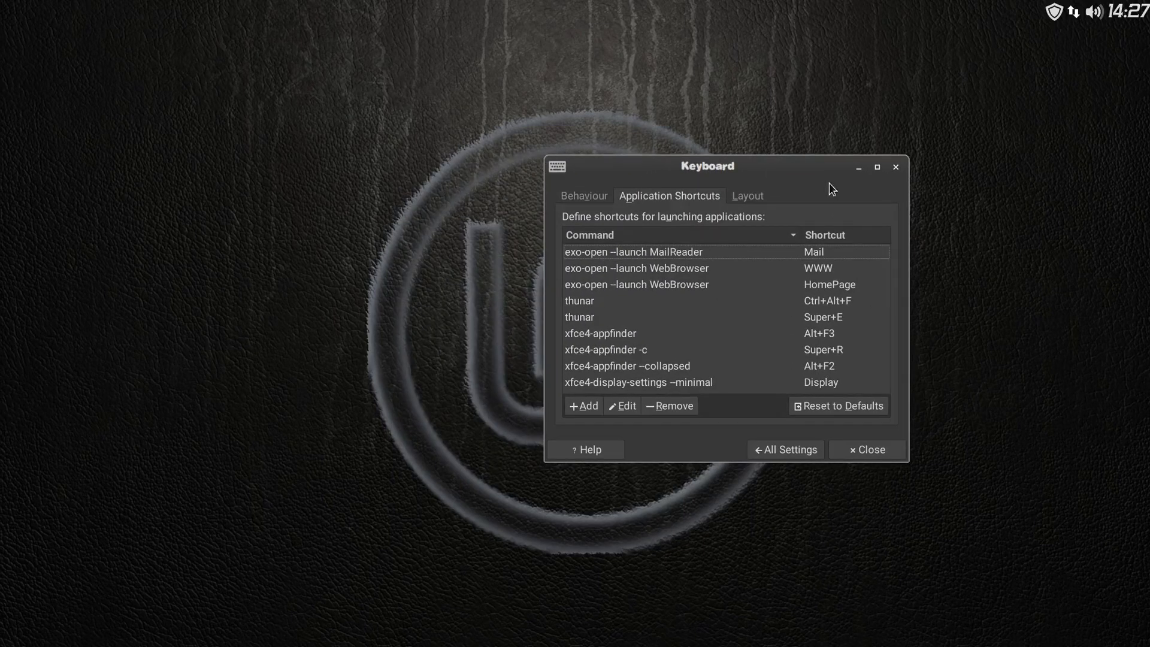
click(878, 169)
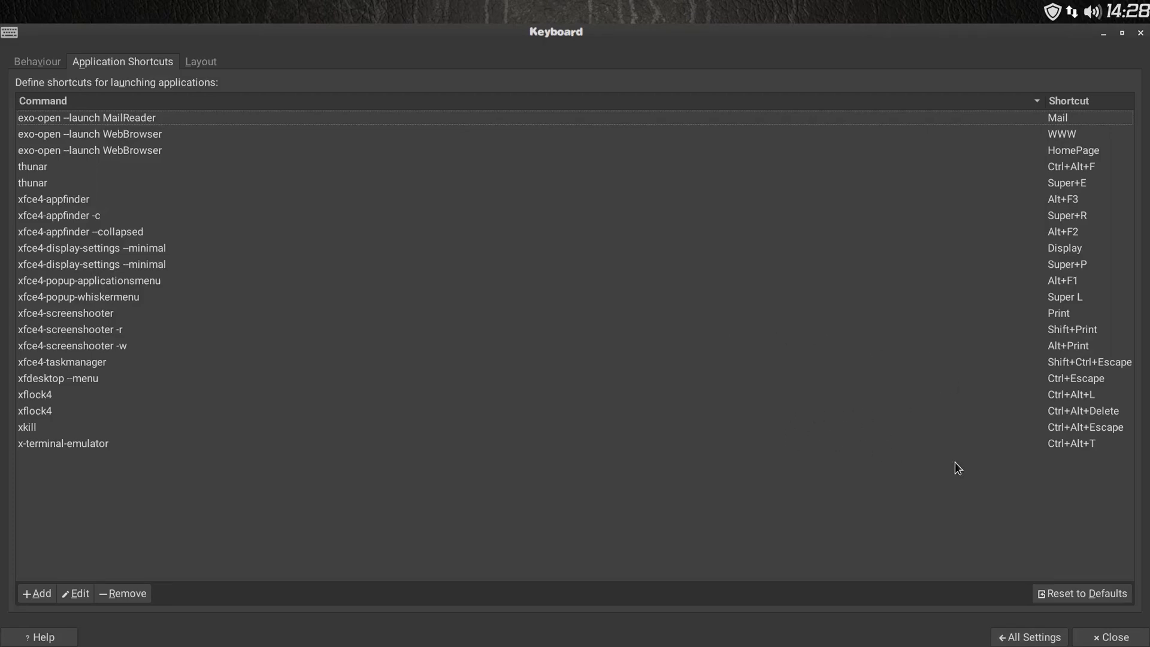
- Edit the xflock4 shortcut assigned to Ctrl+Alt+L and choose archlinux-logout from /usr/bin as its command
click(35, 397)
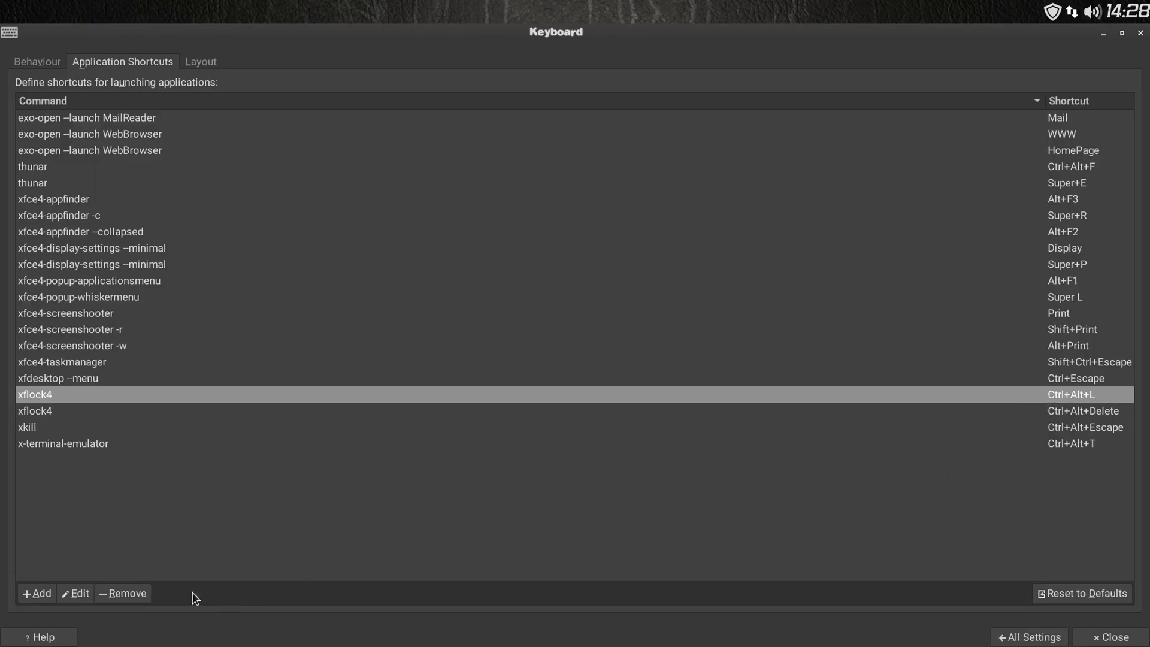
click(77, 595)
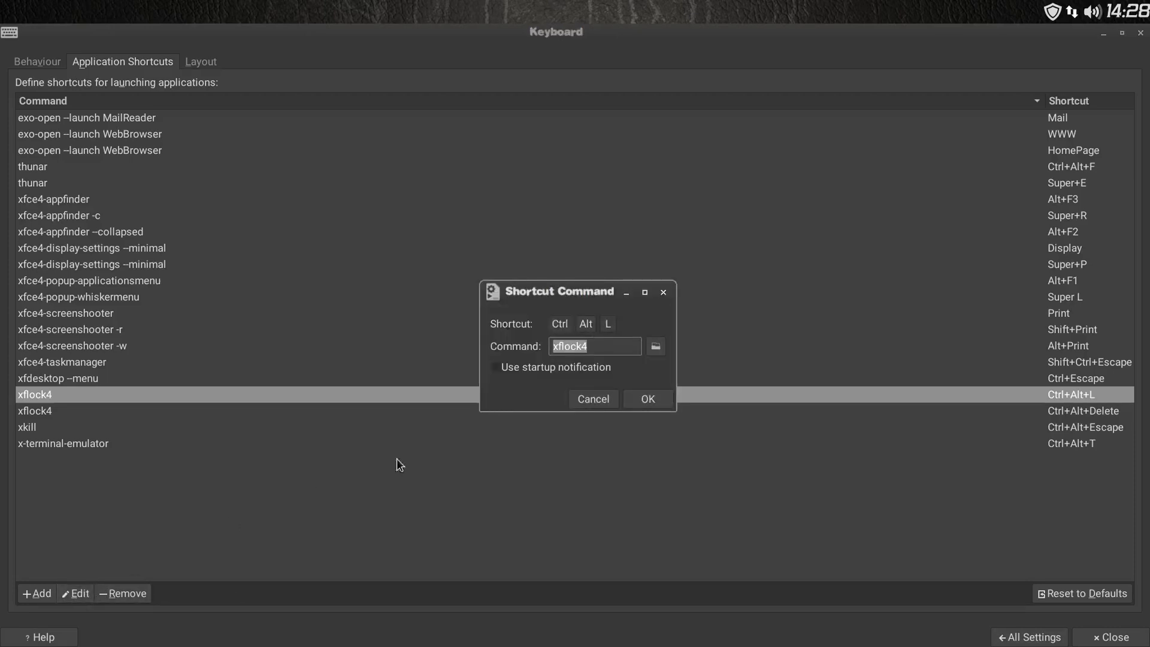
click(656, 347)
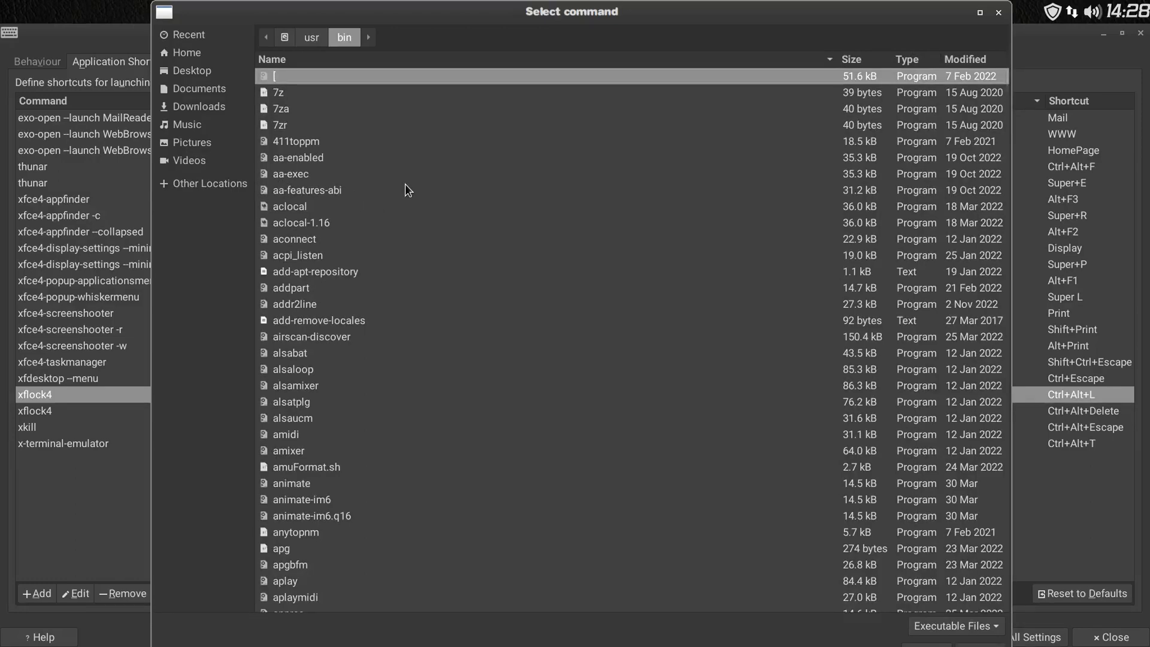
scroll(405, 190, down, 6)
scroll(402, 201, down, 5)
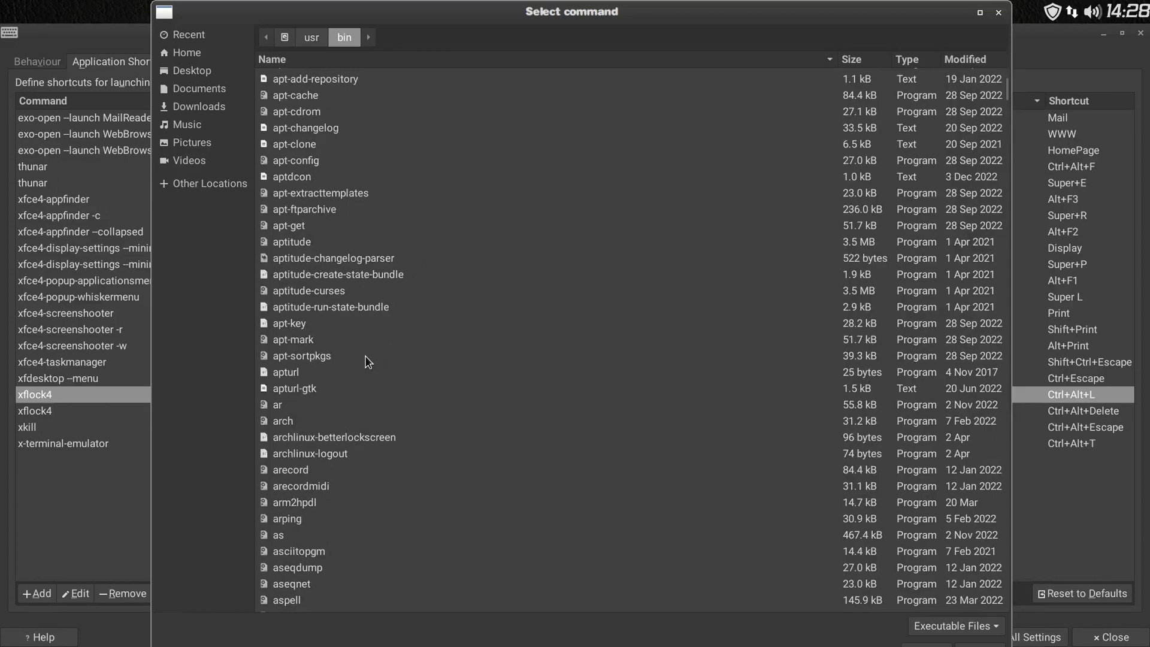
scroll(368, 361, down, 1)
scroll(368, 361, down, 1)
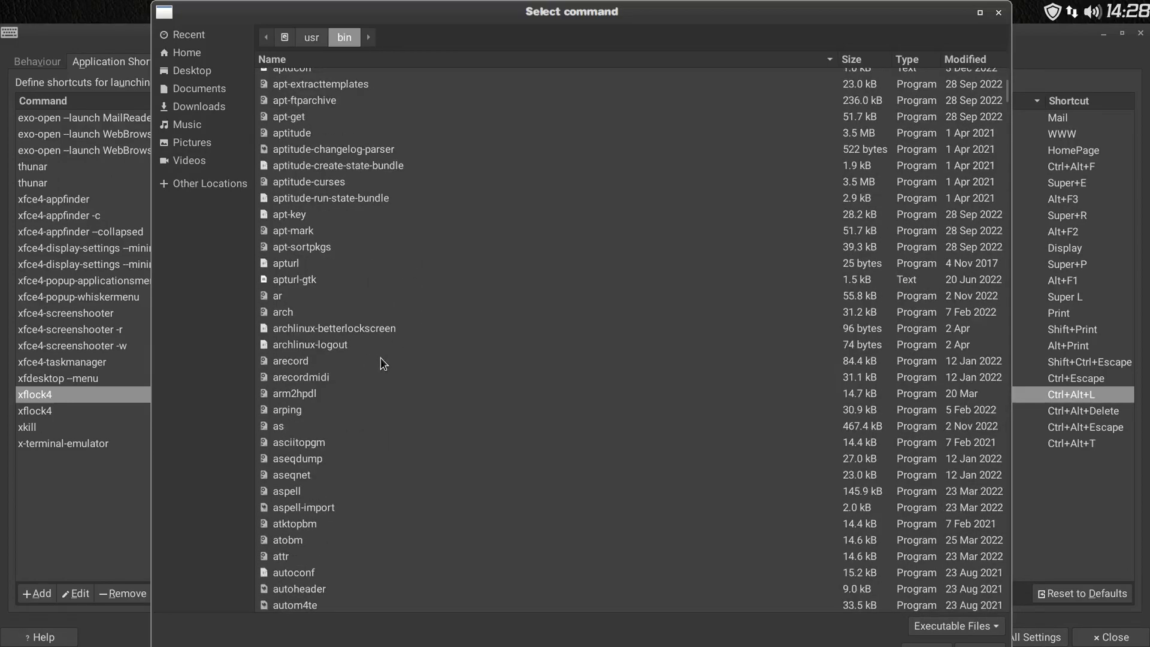
click(345, 343)
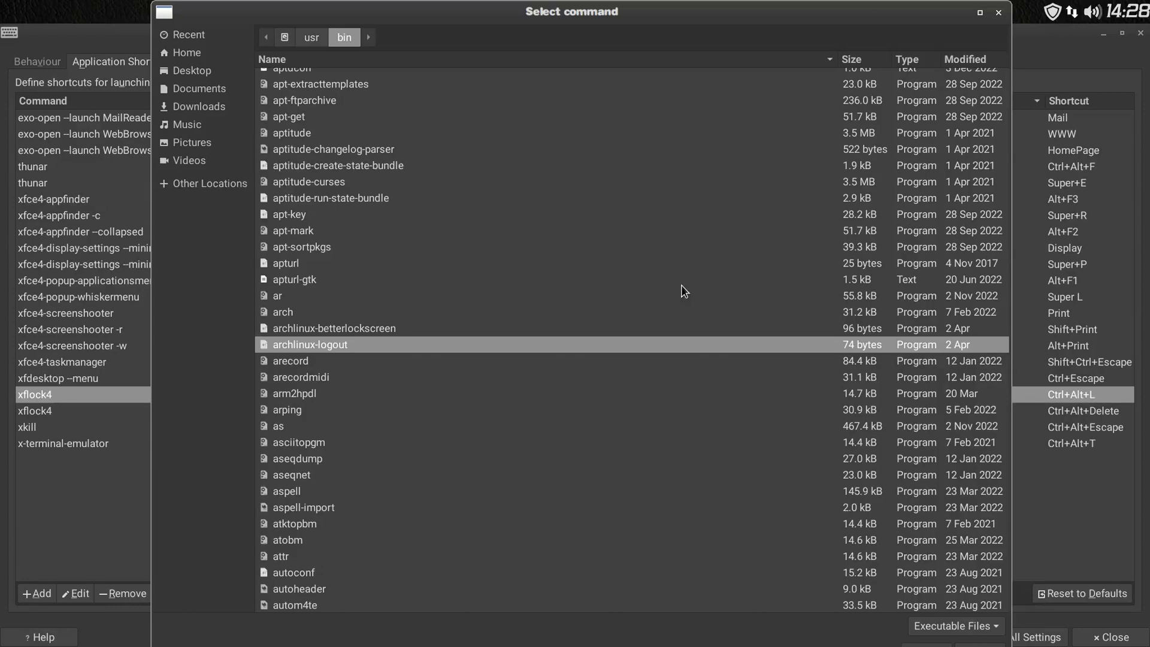
key(Return)
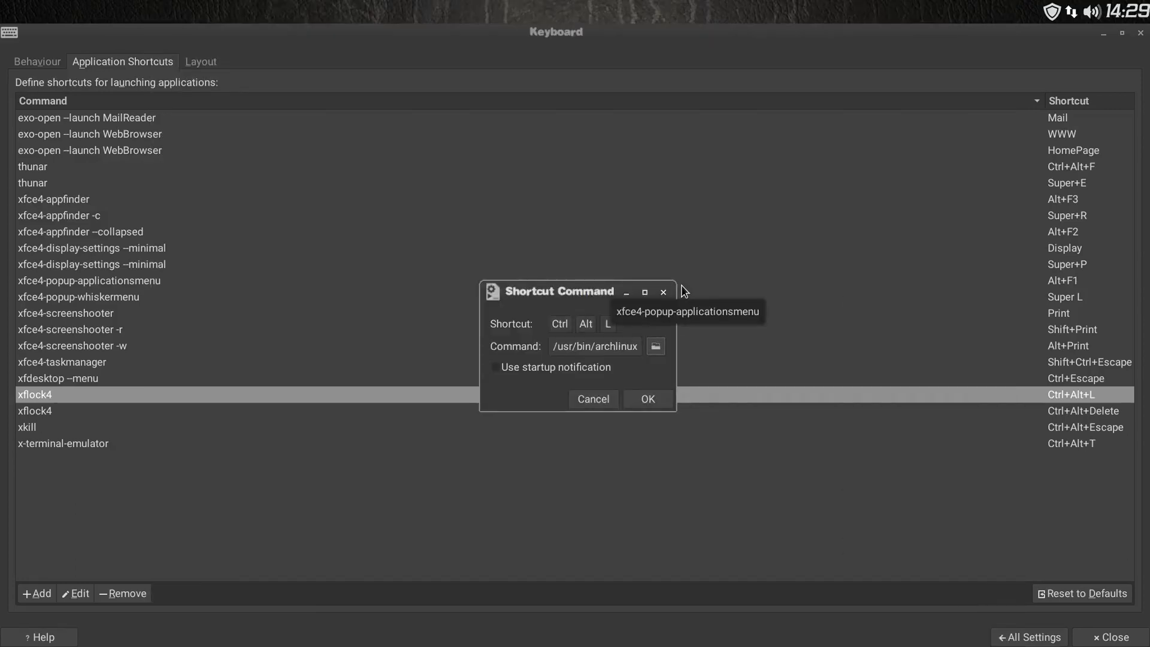
- Confirm the archlinux-logout command, assign it the Alt+L shortcut and close the Keyboard settings
click(647, 399)
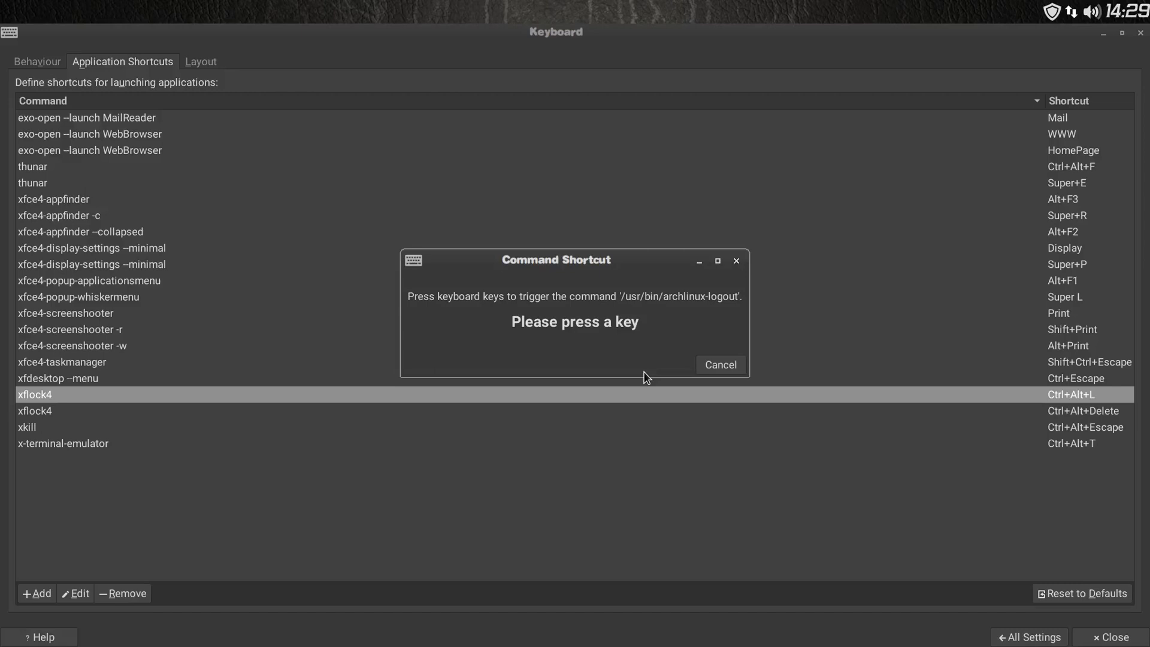
key(alt+l)
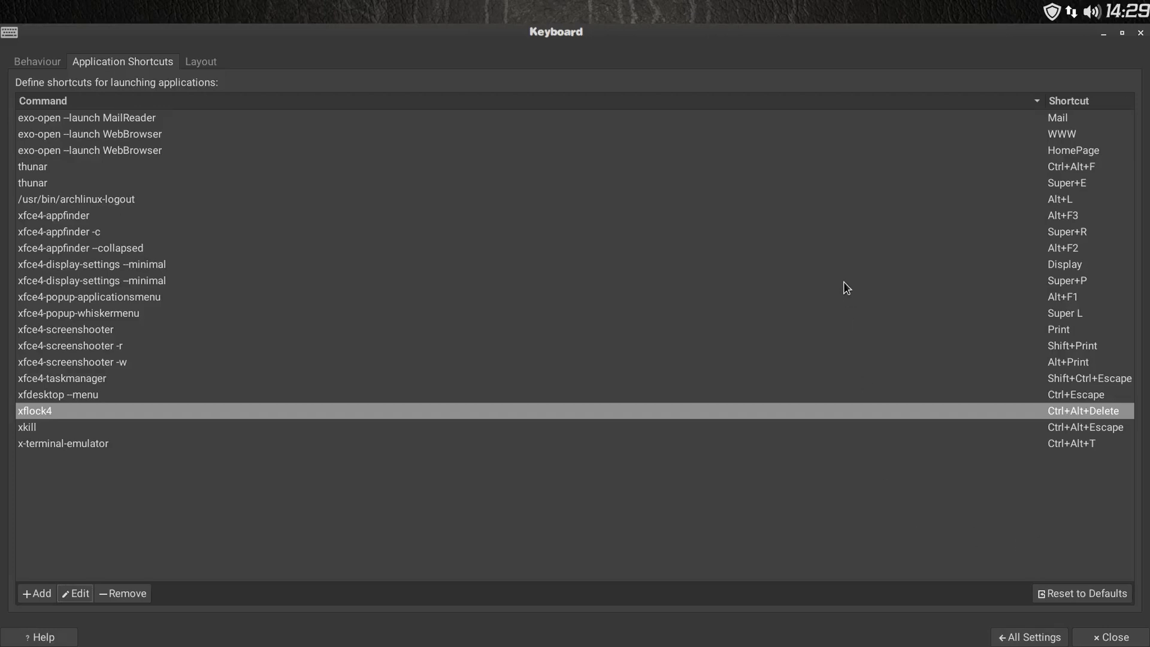
click(1065, 203)
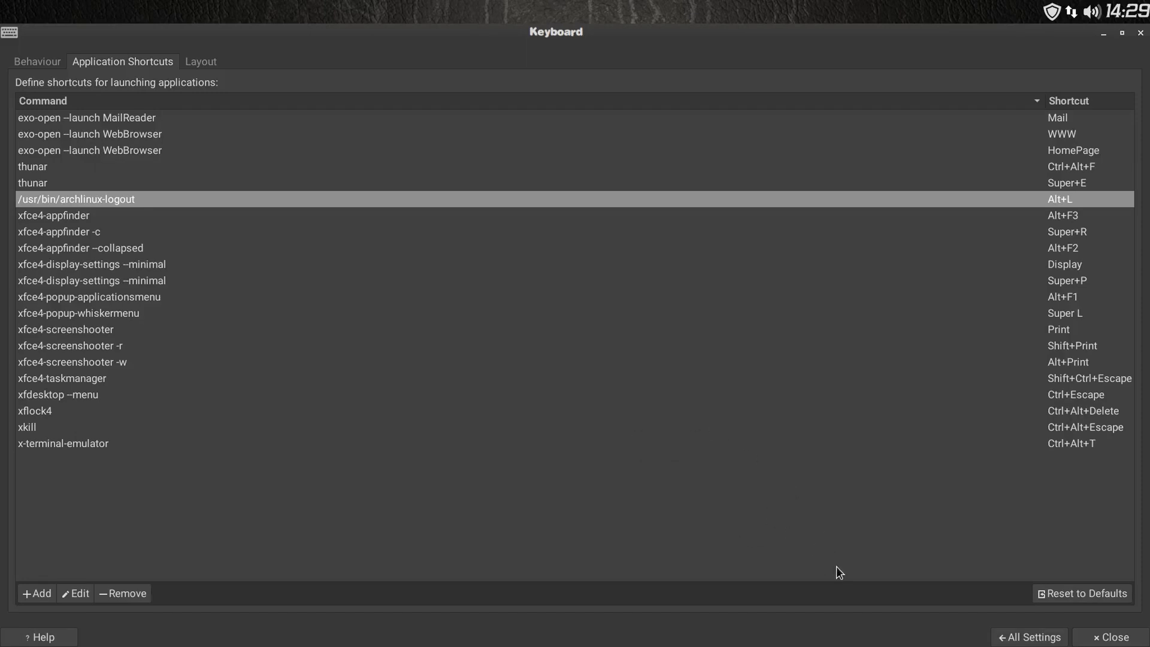
click(1112, 637)
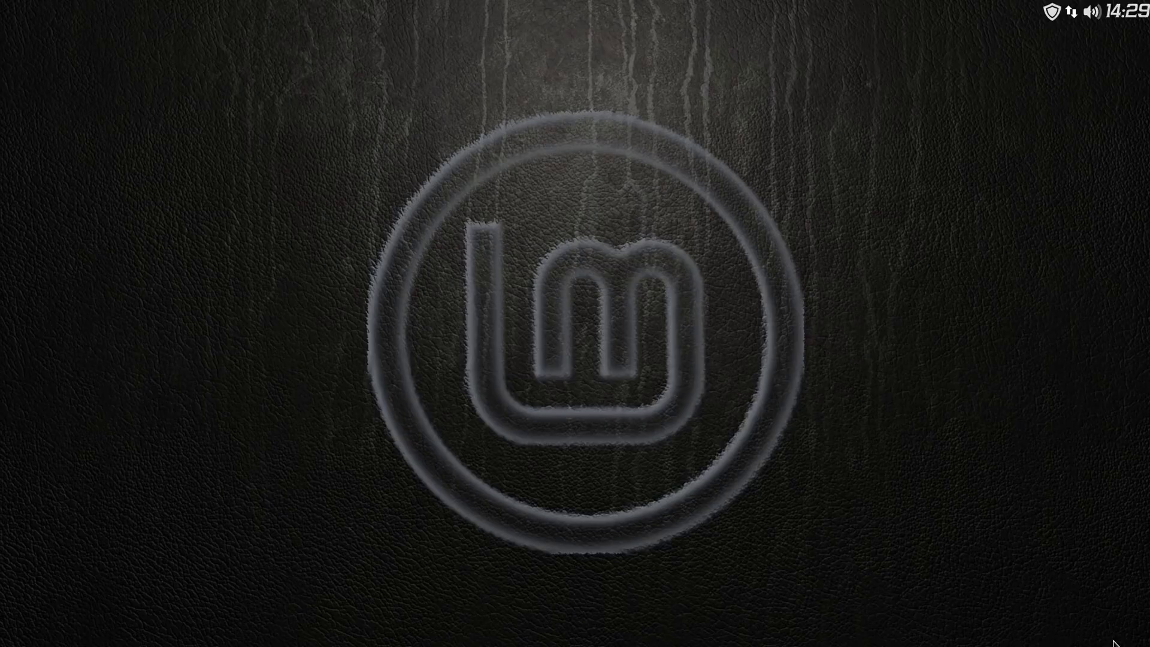
- Bring up the archlinux-logout screen to test the new keyboard shortcut, then cancel it
mouse_move(692, 646)
key(super+x)
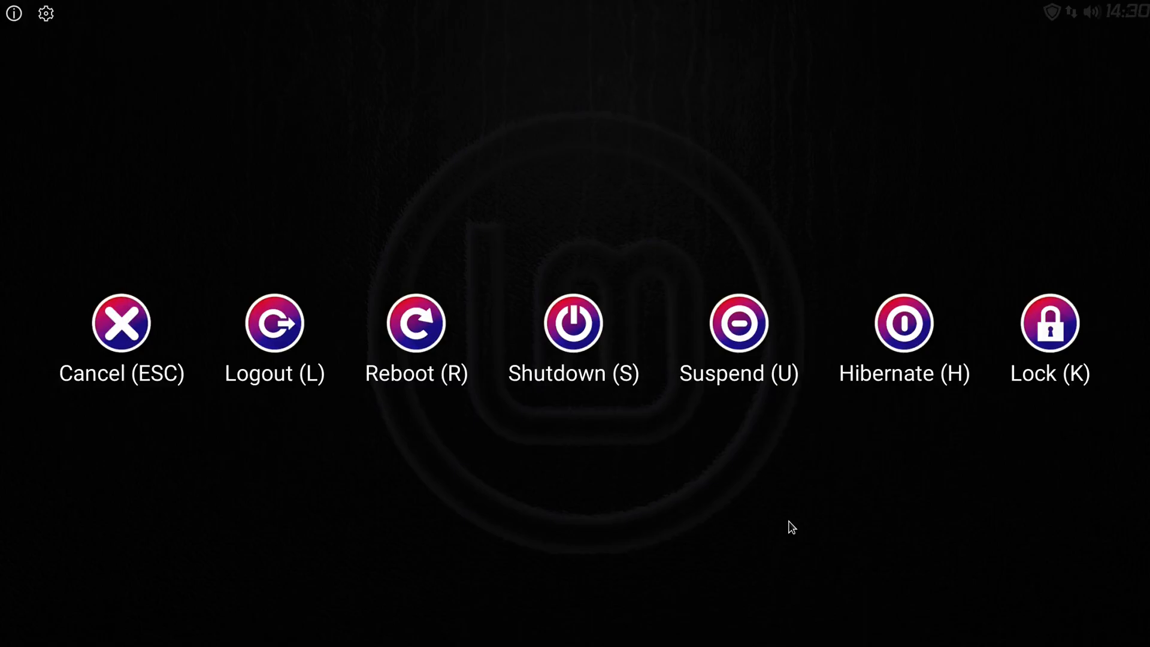
key(Escape)
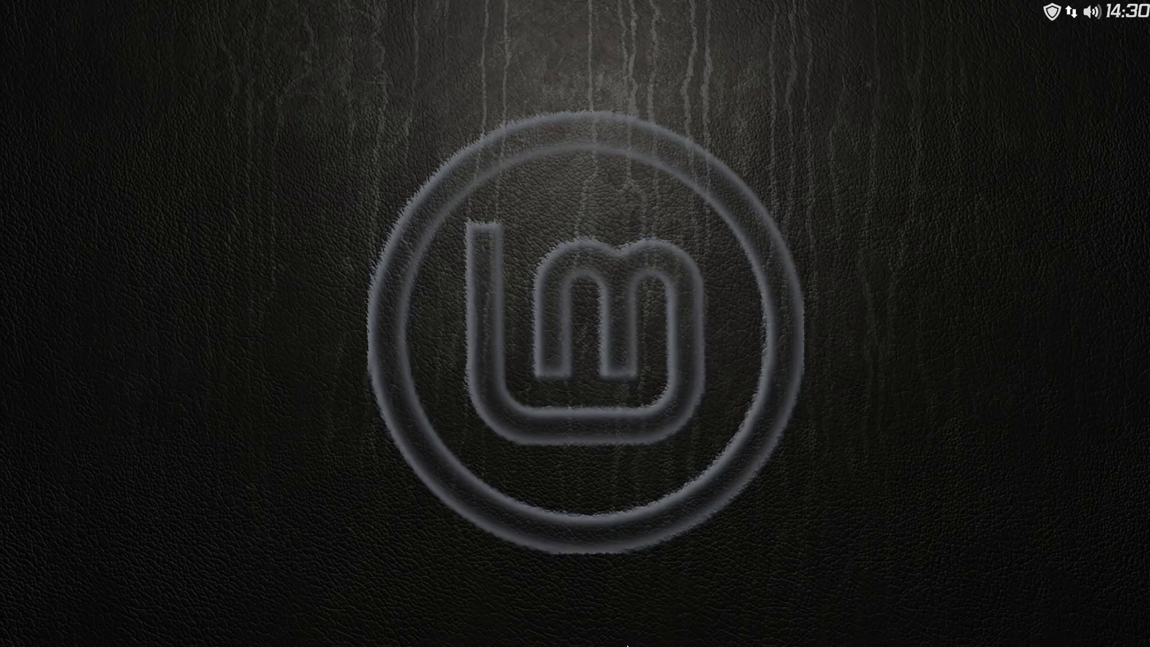
- Open archlinux-logout.conf from the home folder's .config/archlinux-logout directory in the text editor
click(599, 617)
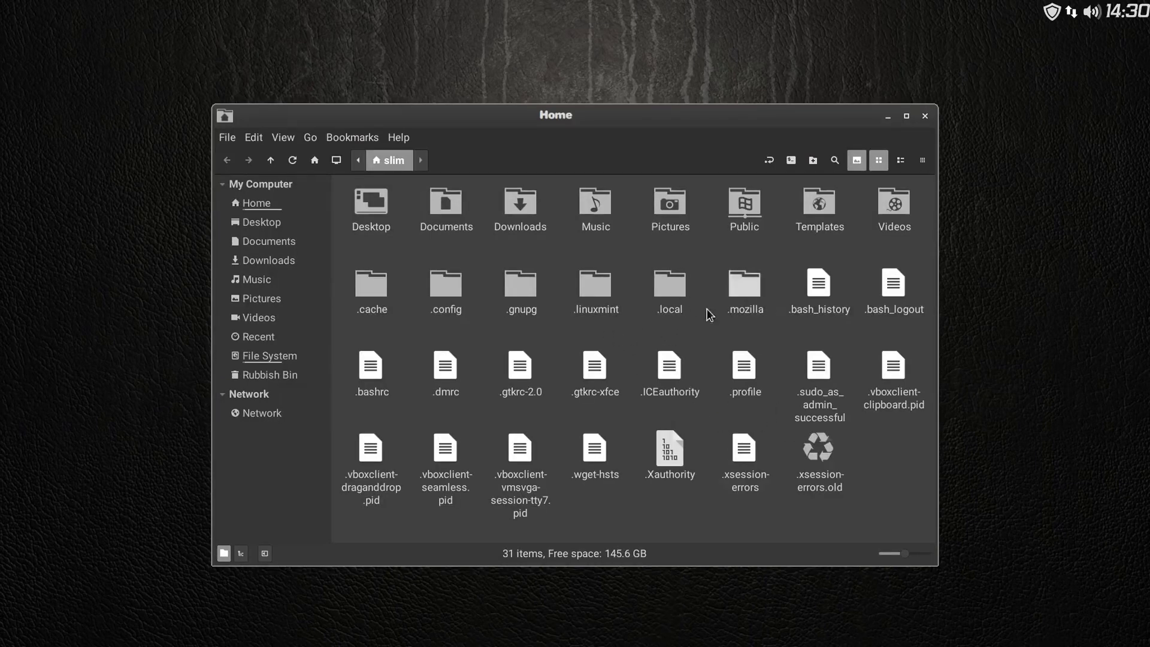
double_click(440, 286)
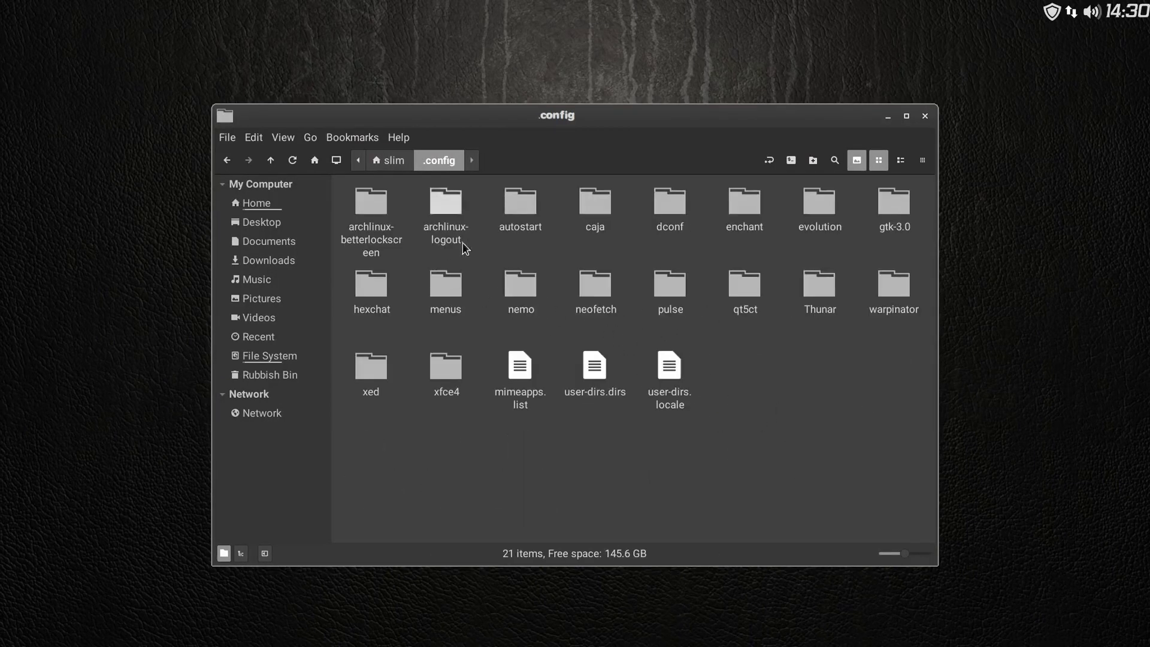
double_click(441, 203)
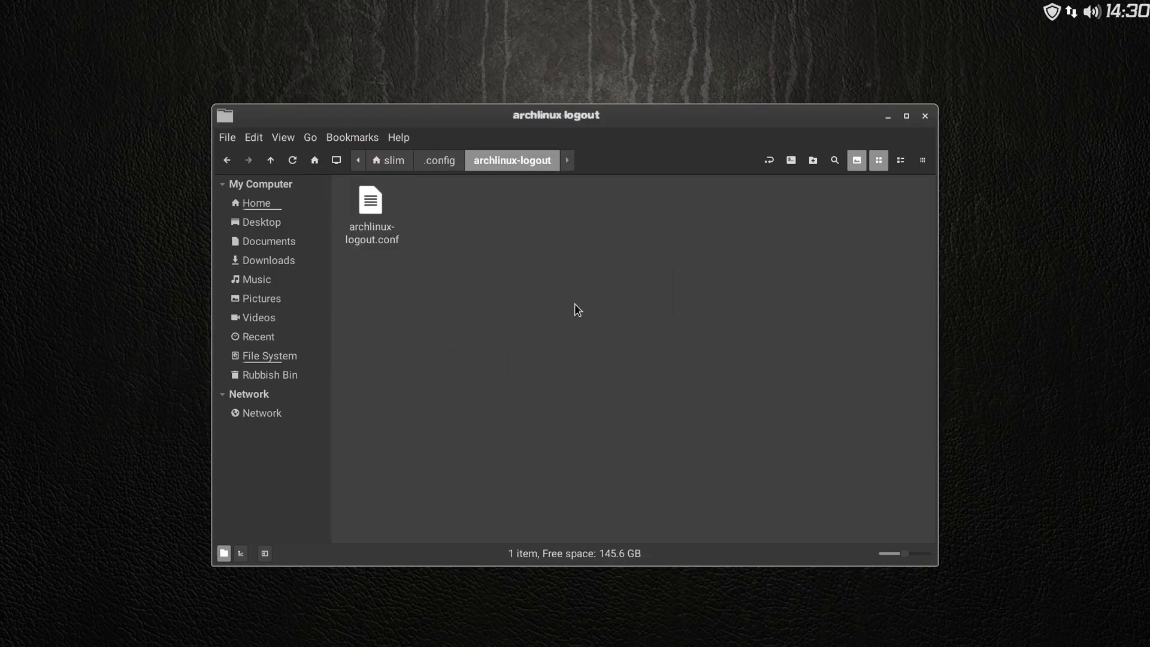
right_click(366, 204)
click(422, 214)
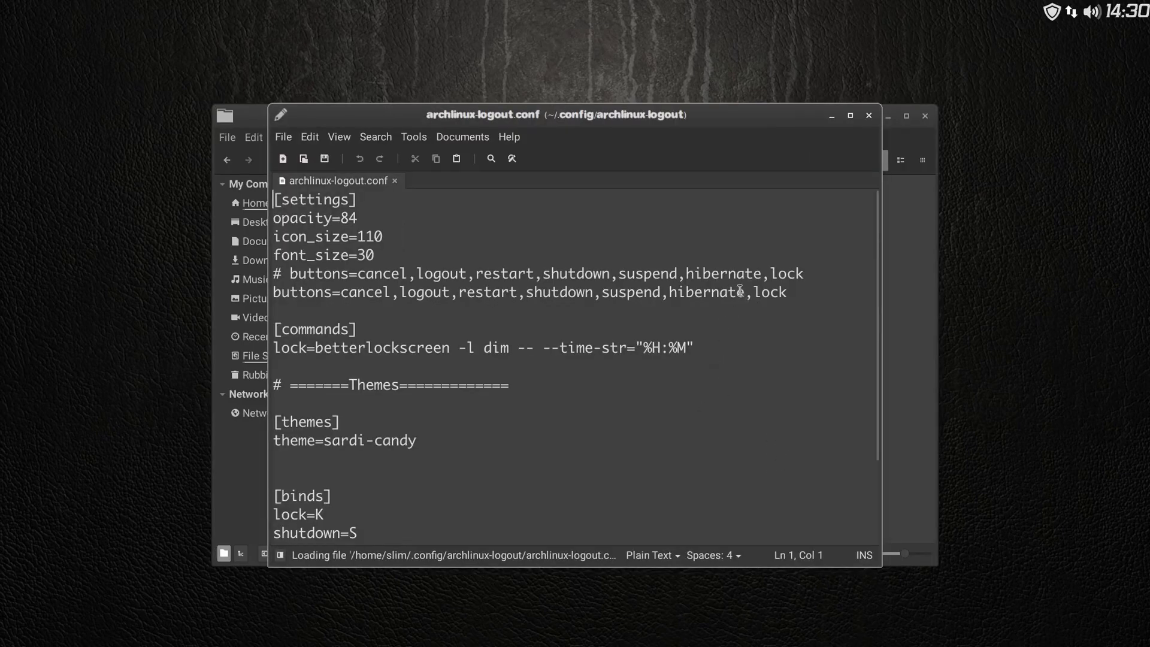
- Remove suspend and hibernate from the uncommented buttons line in archlinux-logout.conf and save the file
drag(743, 294, 599, 297)
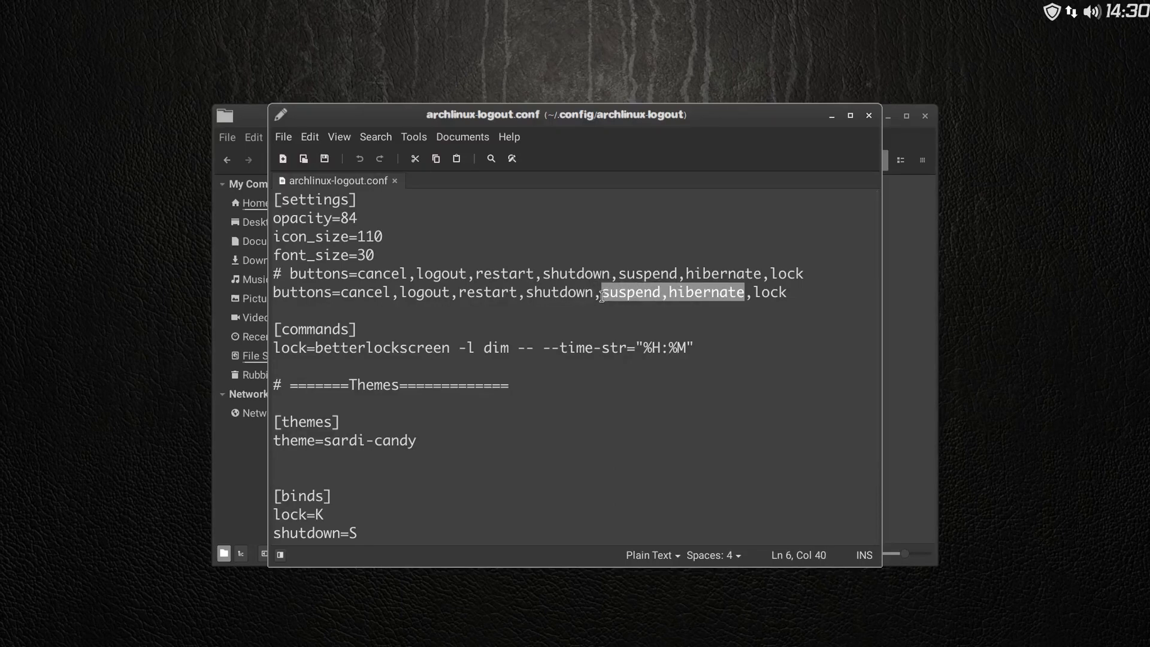
drag(602, 297, 592, 296)
key(Delete)
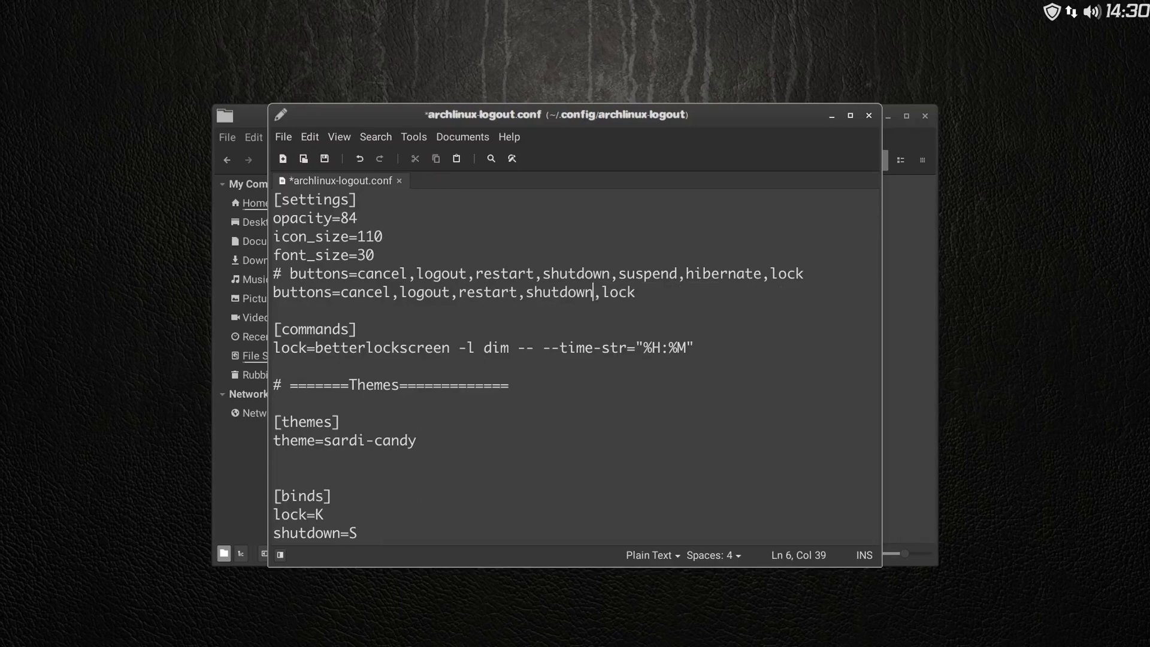
click(326, 159)
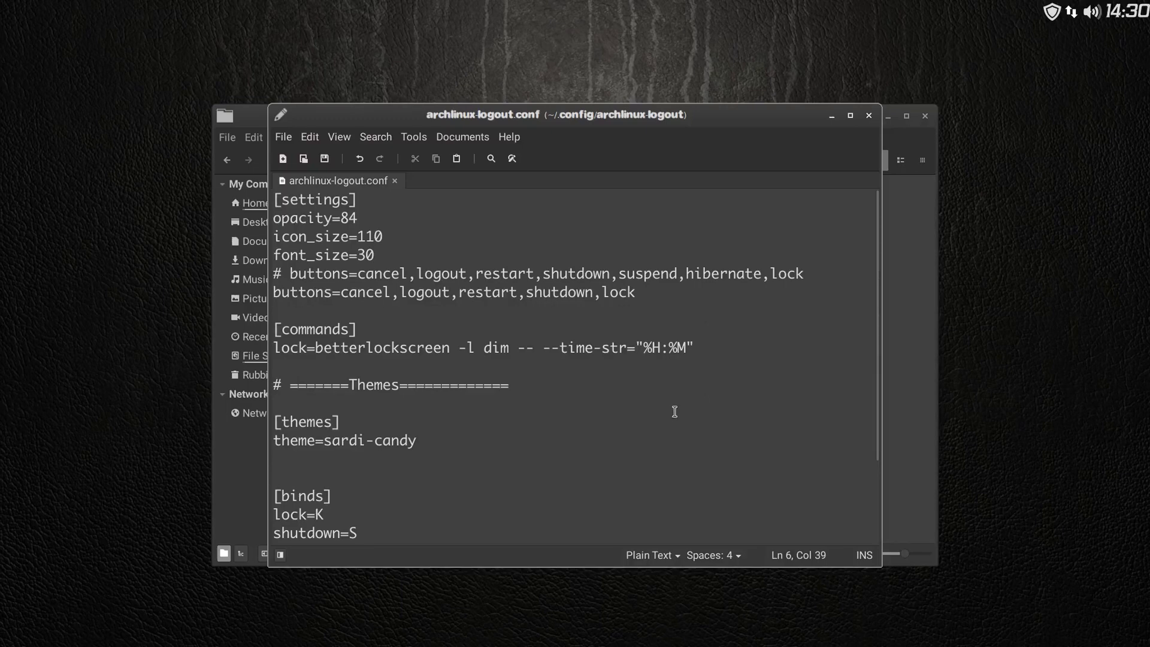
- Change the betterlockscreen effect in the lock command to dimblur, save the file and close the editor
click(508, 349)
text(blur)
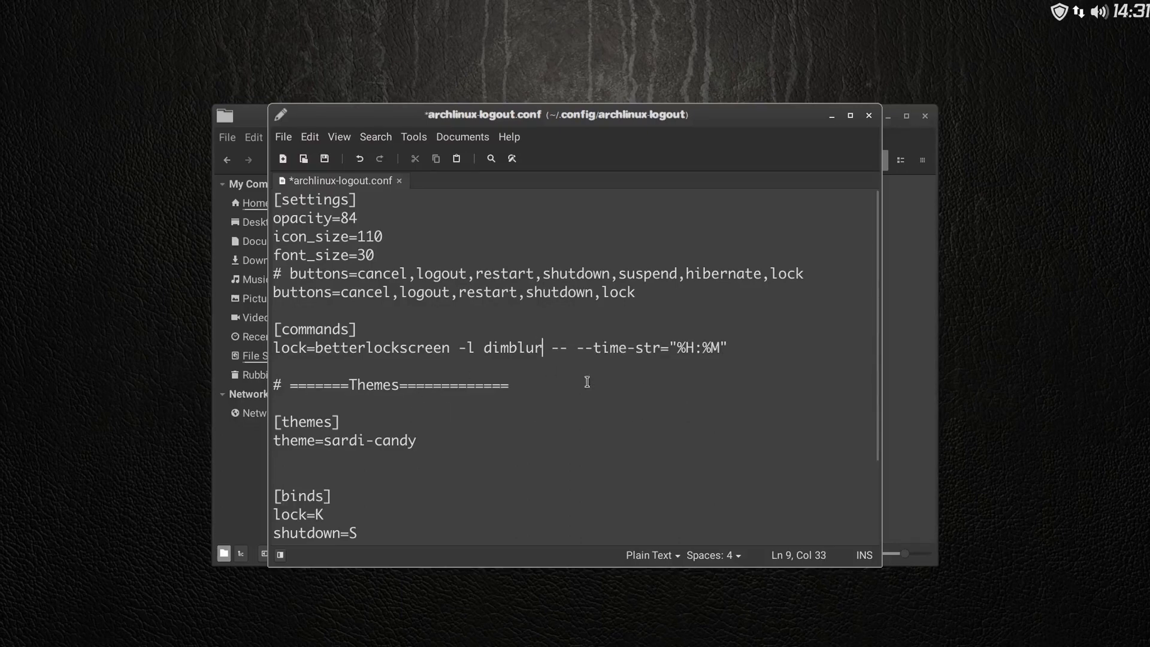
click(325, 159)
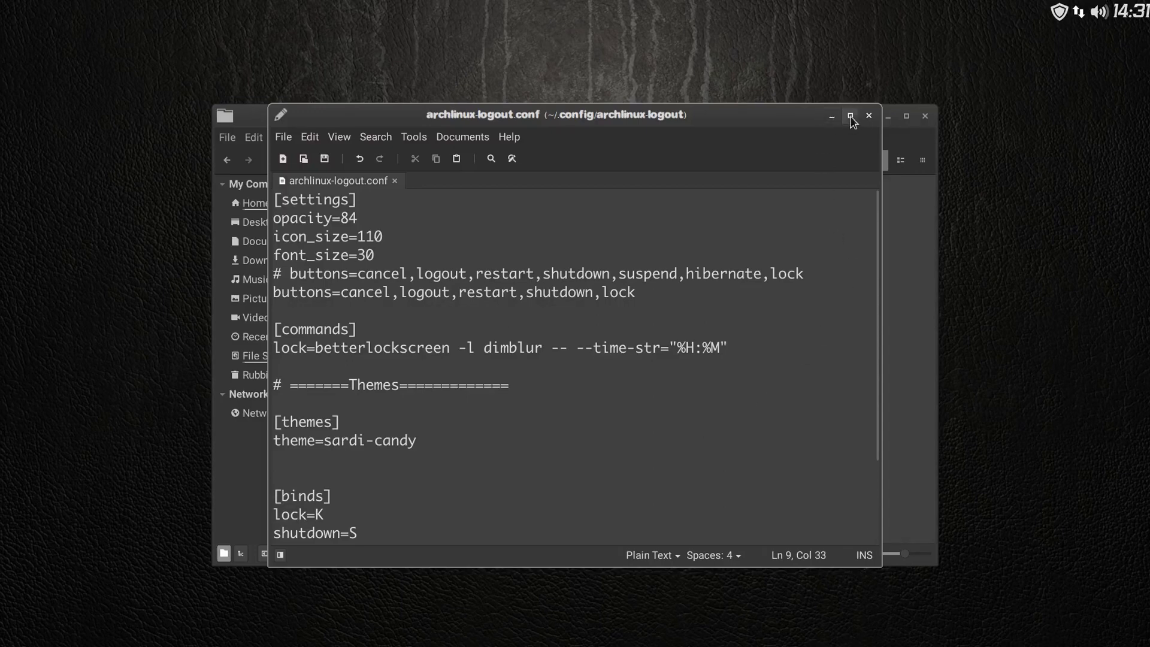
click(869, 116)
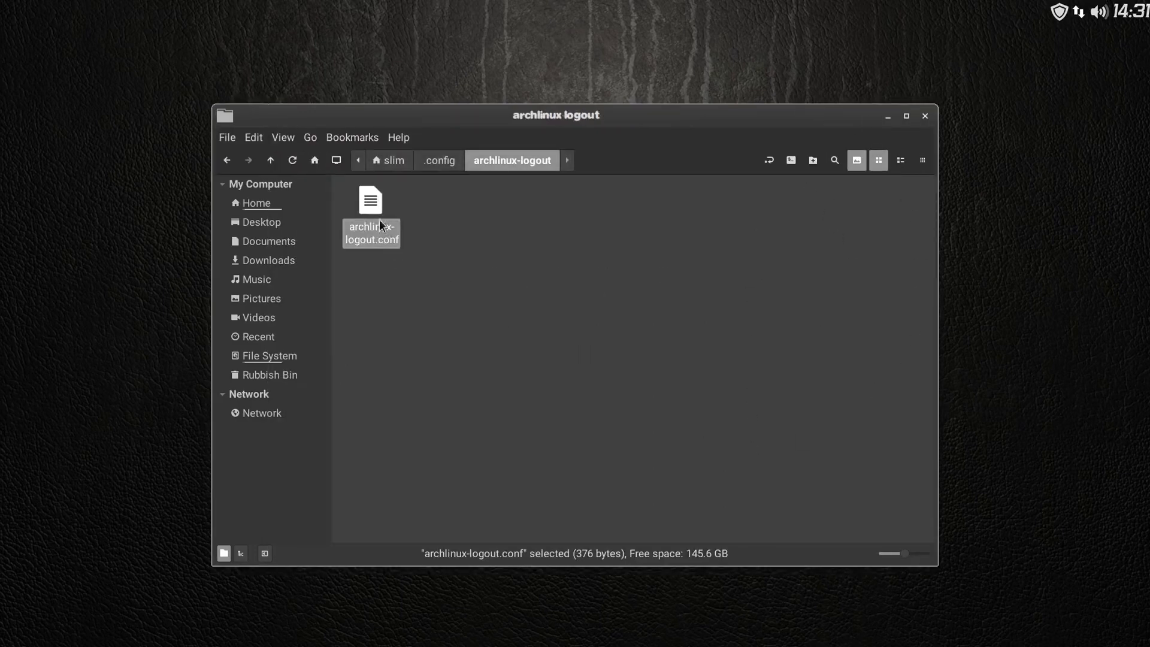
- Reopen archlinux-logout.conf in the text editor and move the lock entry between cancel and logout in the uncommented buttons line
right_click(370, 203)
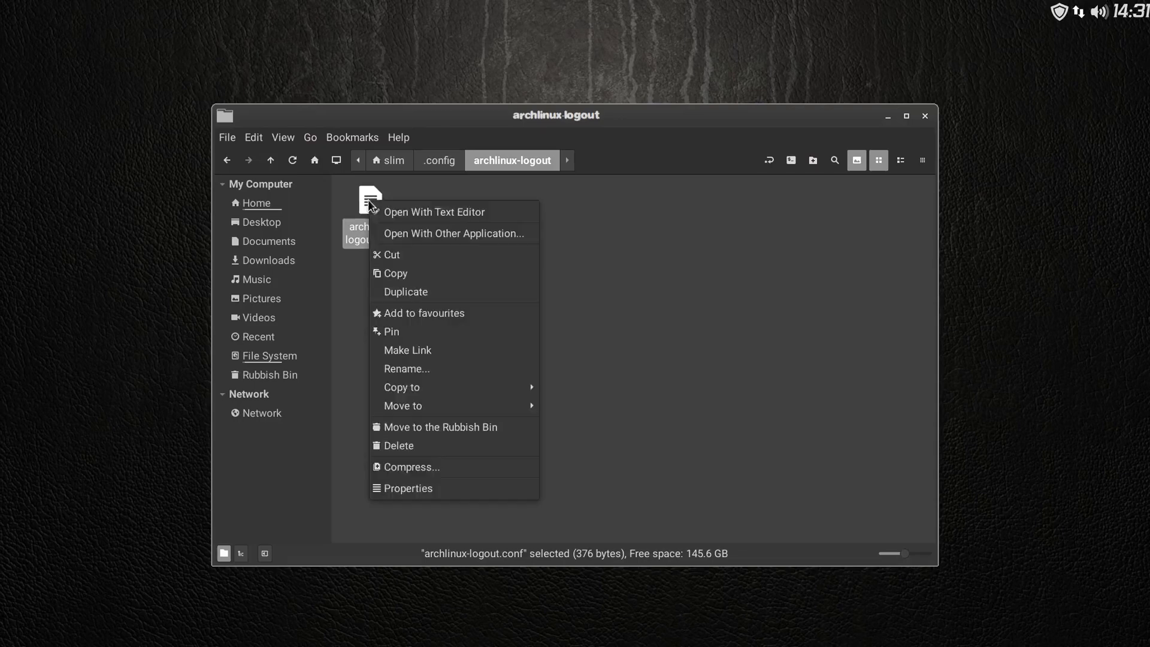
click(410, 213)
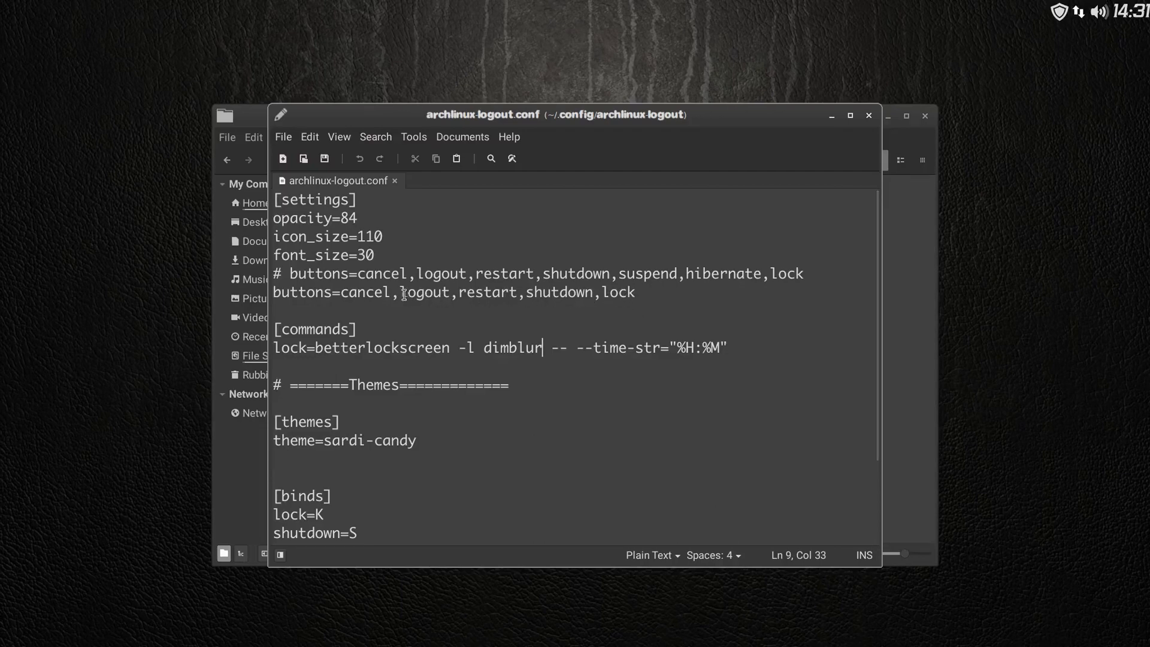
click(637, 293)
drag(637, 294, 602, 294)
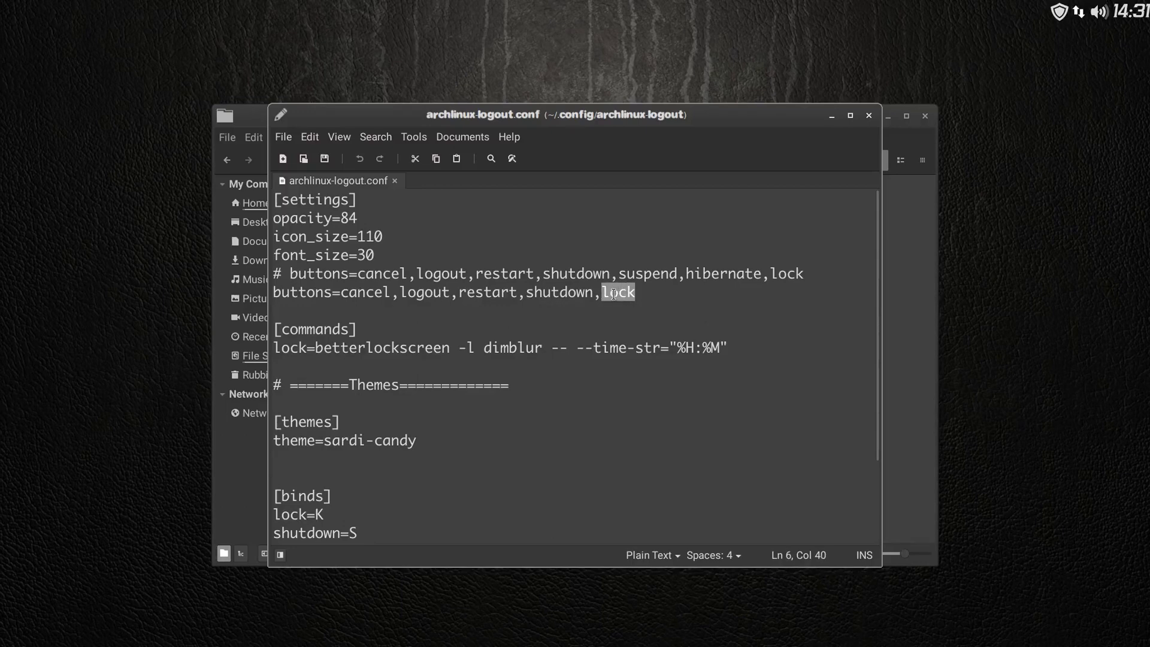
right_click(614, 294)
click(649, 343)
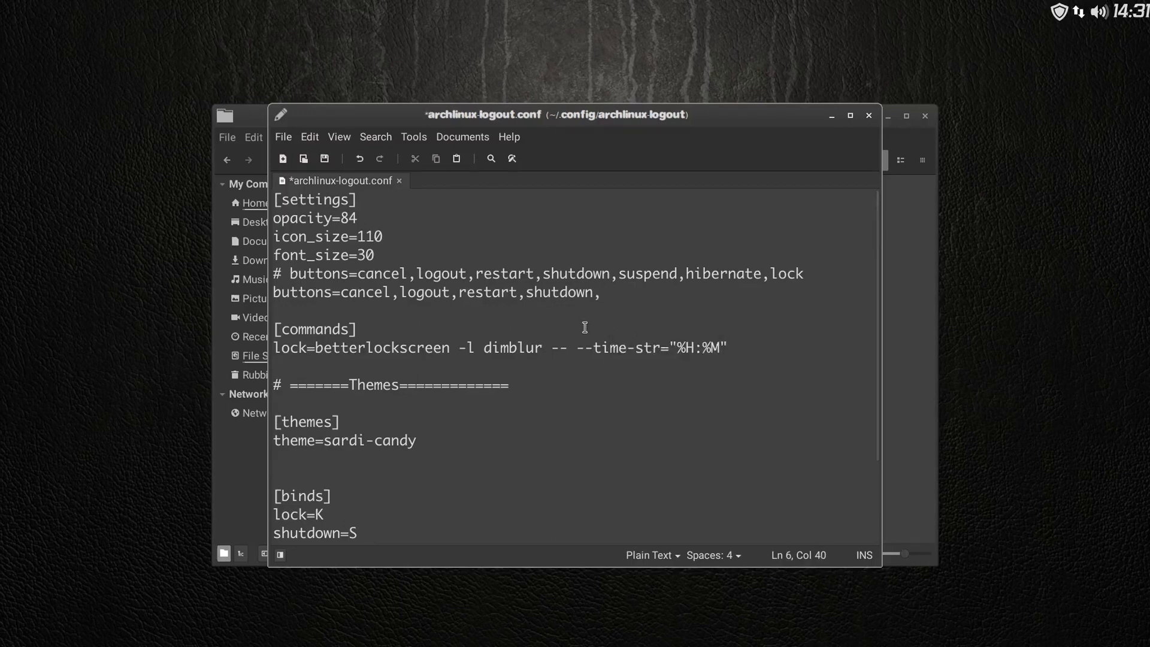
click(398, 294)
right_click(397, 294)
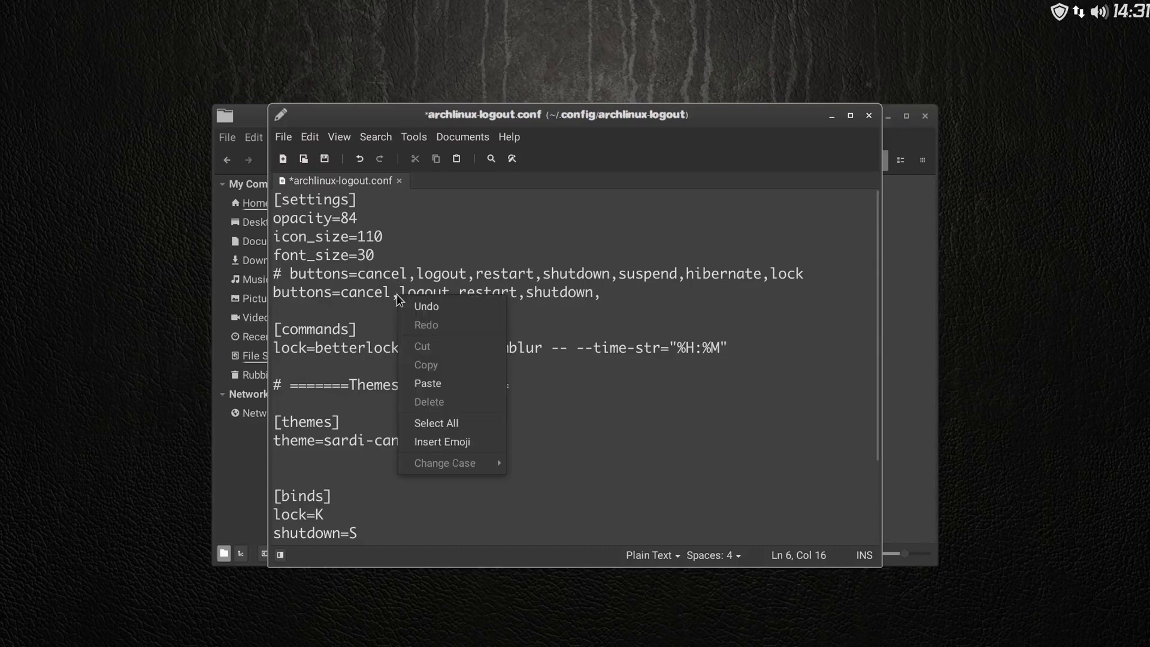
click(422, 384)
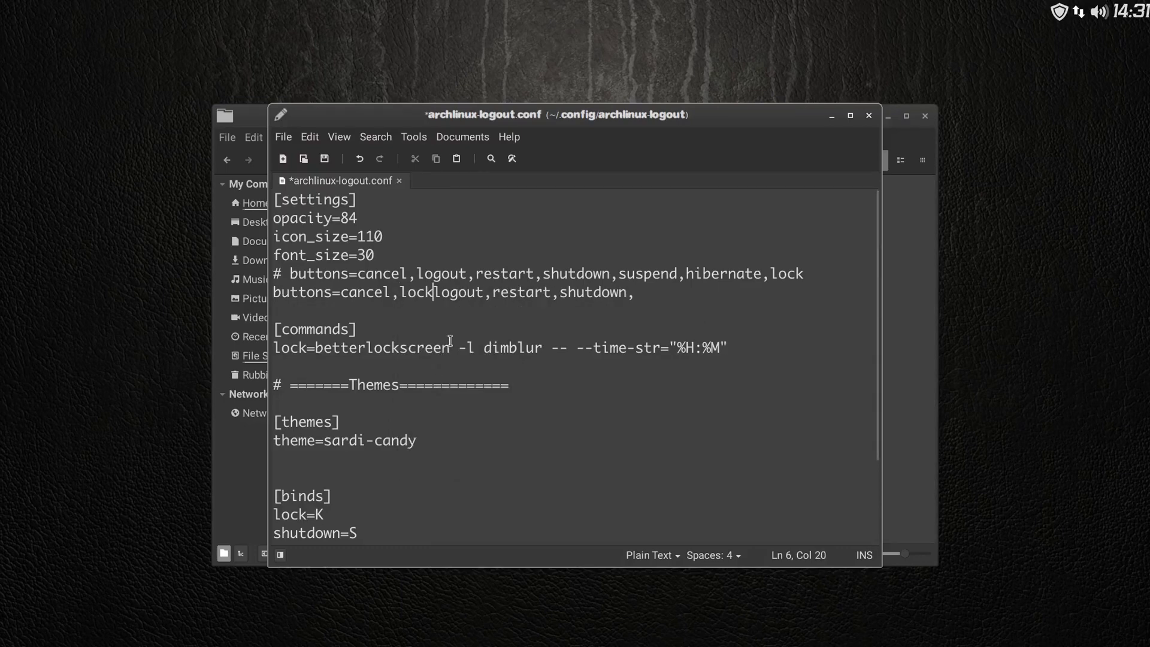
text(,)
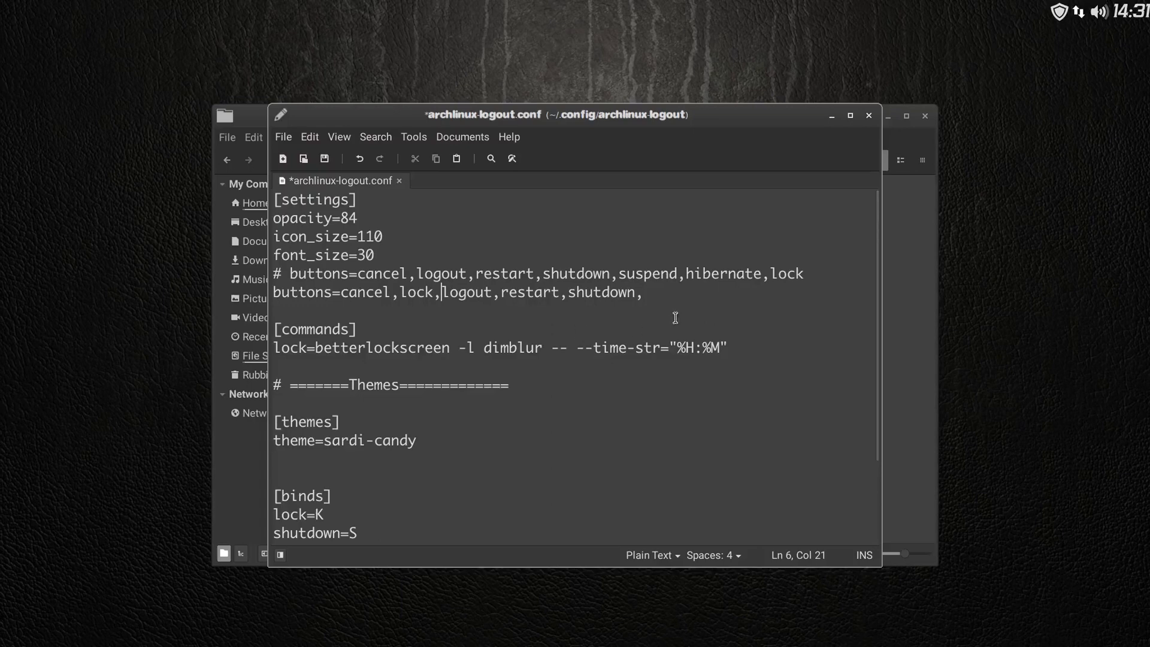
- Remove the trailing comma after shutdown in the buttons line, save the configuration and close the editor and file manager
click(639, 296)
key(shift+Left)
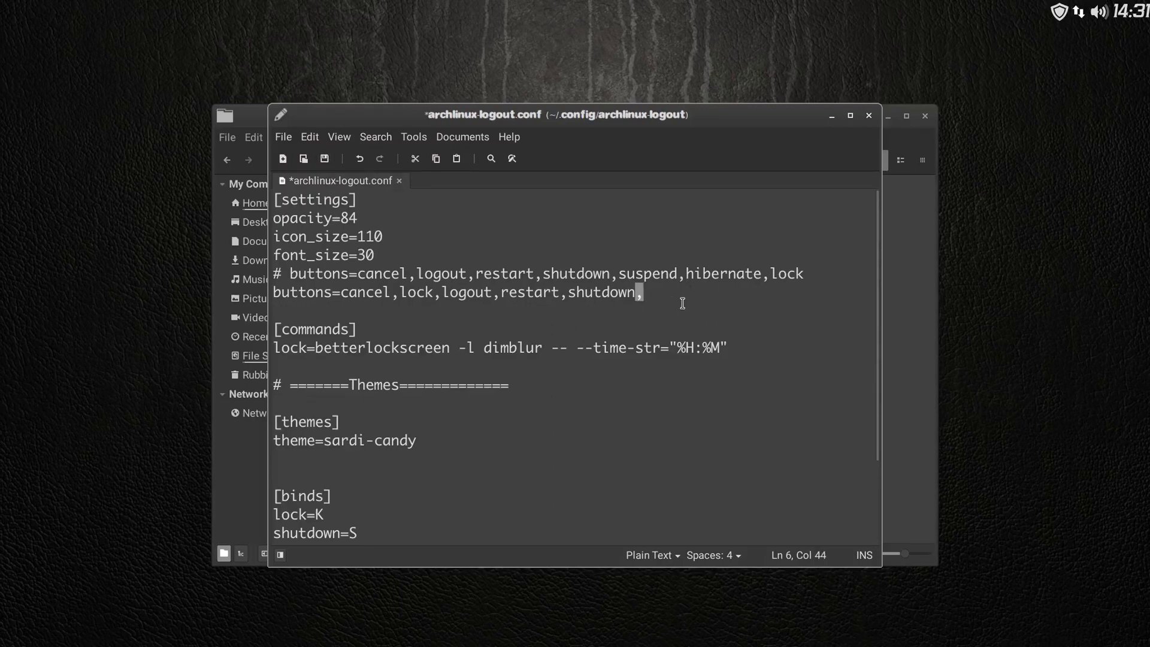
key(Delete)
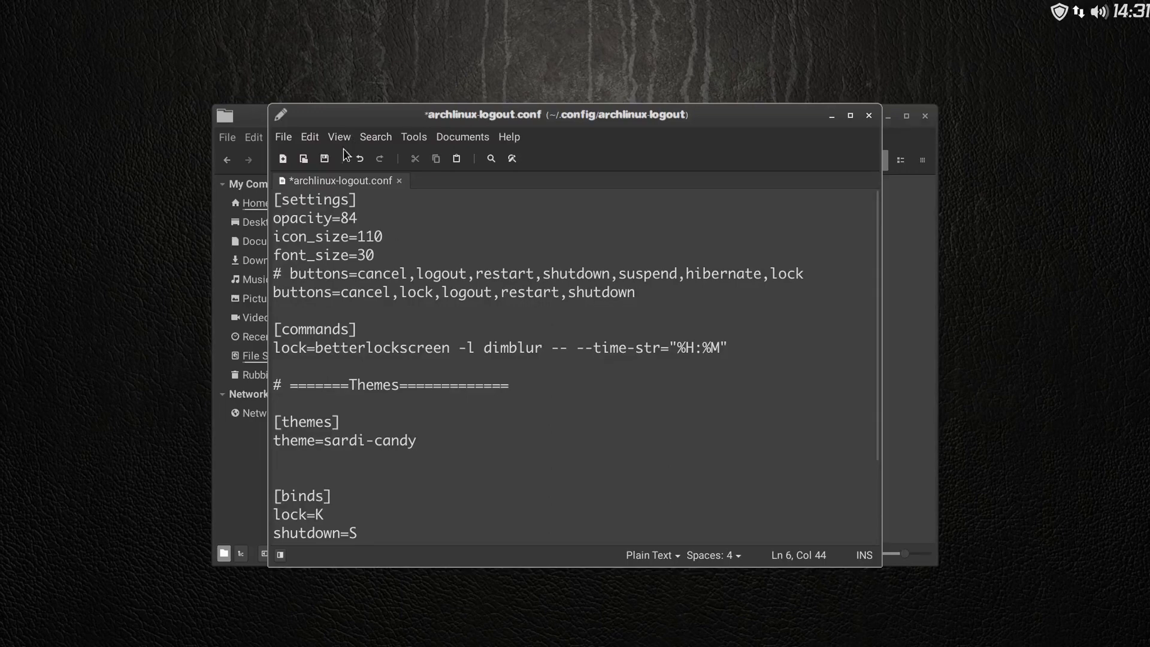
click(325, 159)
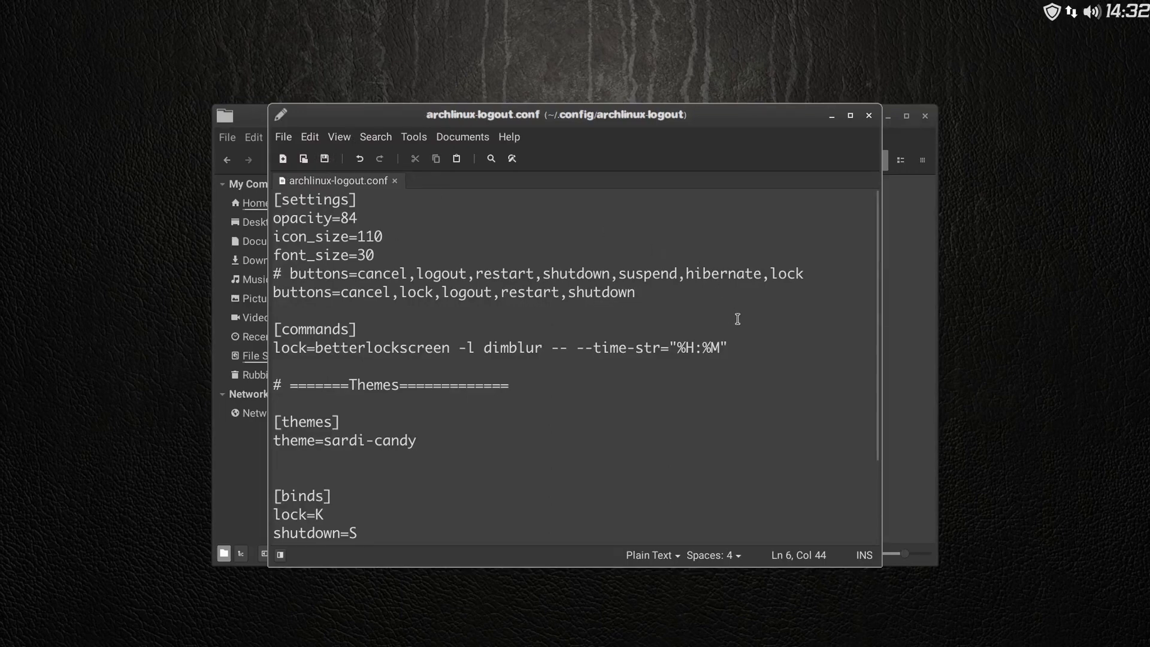
click(870, 117)
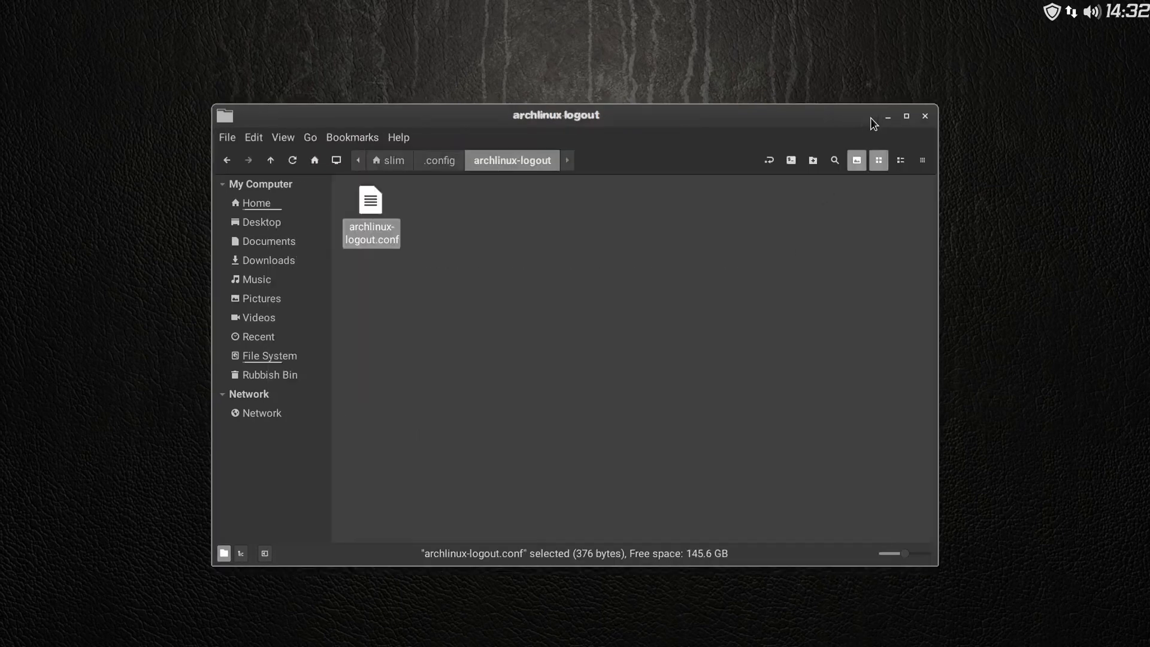
click(926, 117)
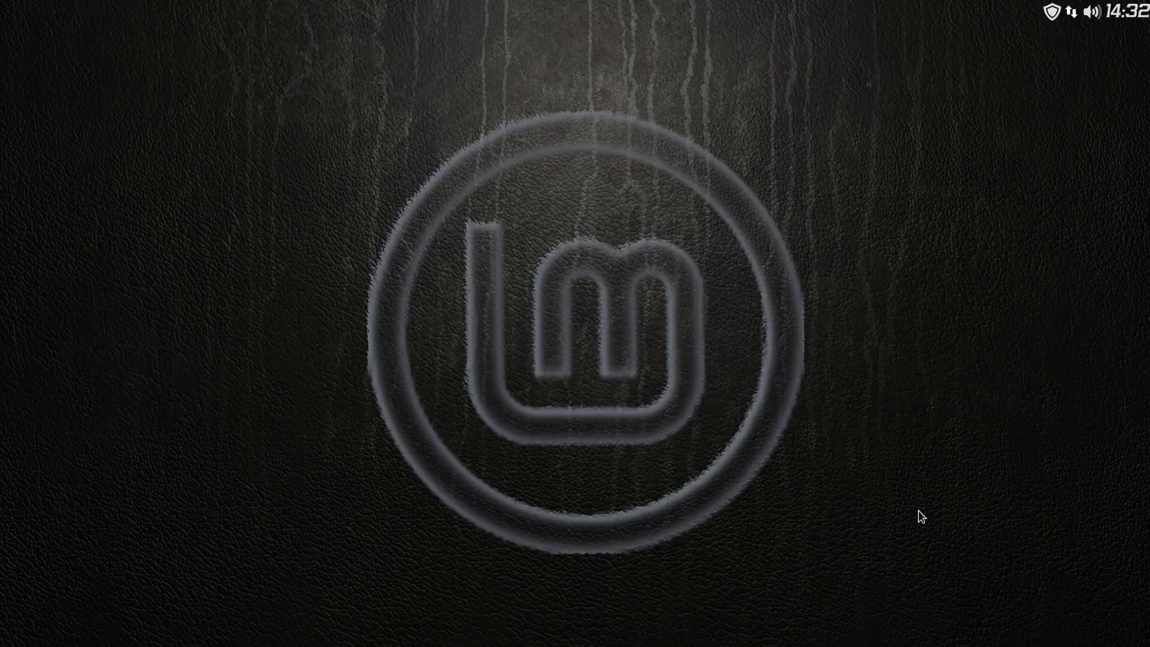
- Bring up the archlinux-logout screen, lock the session to test the new settings and unlock it with the account password
key(super+x)
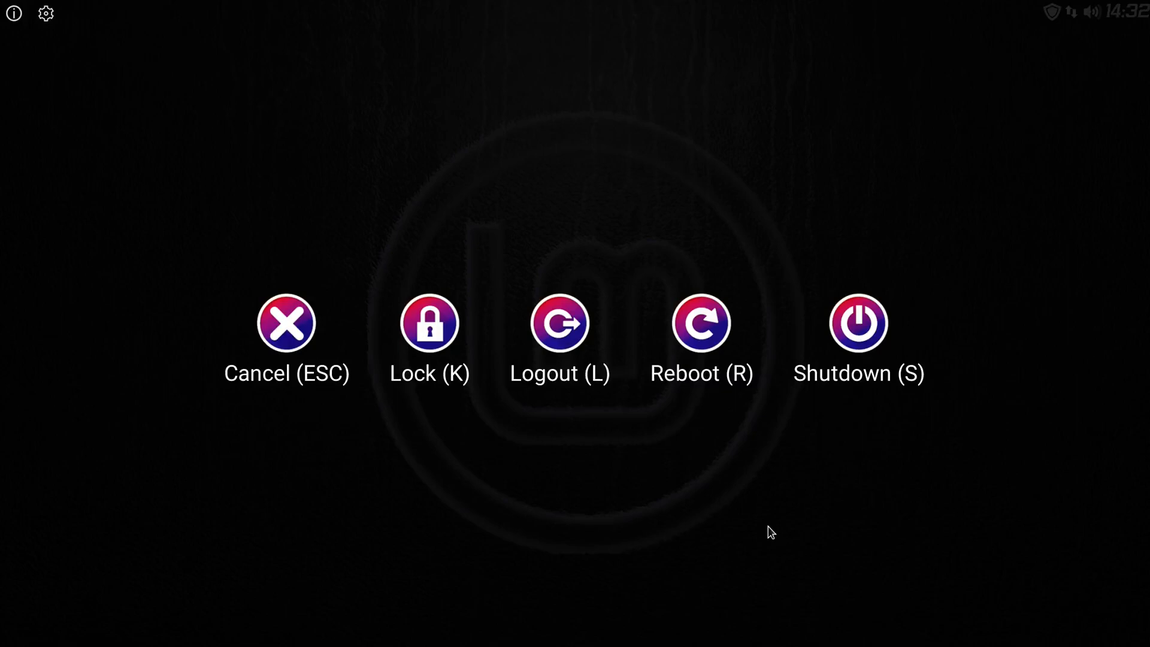
key(k)
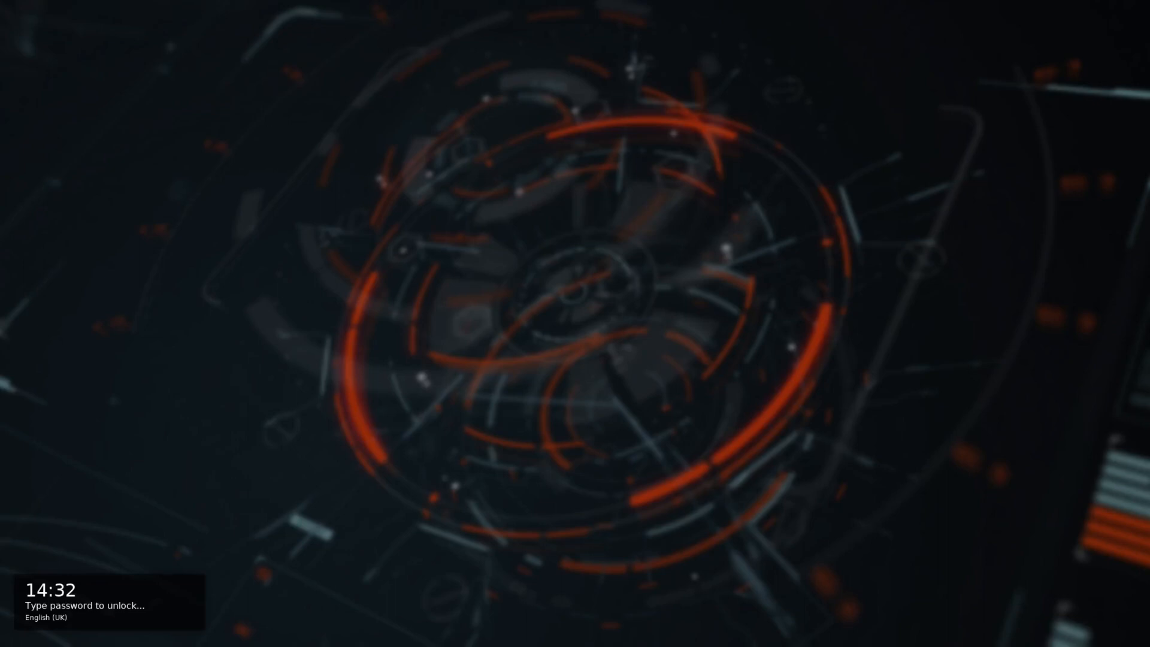
text(******)
key(Return)
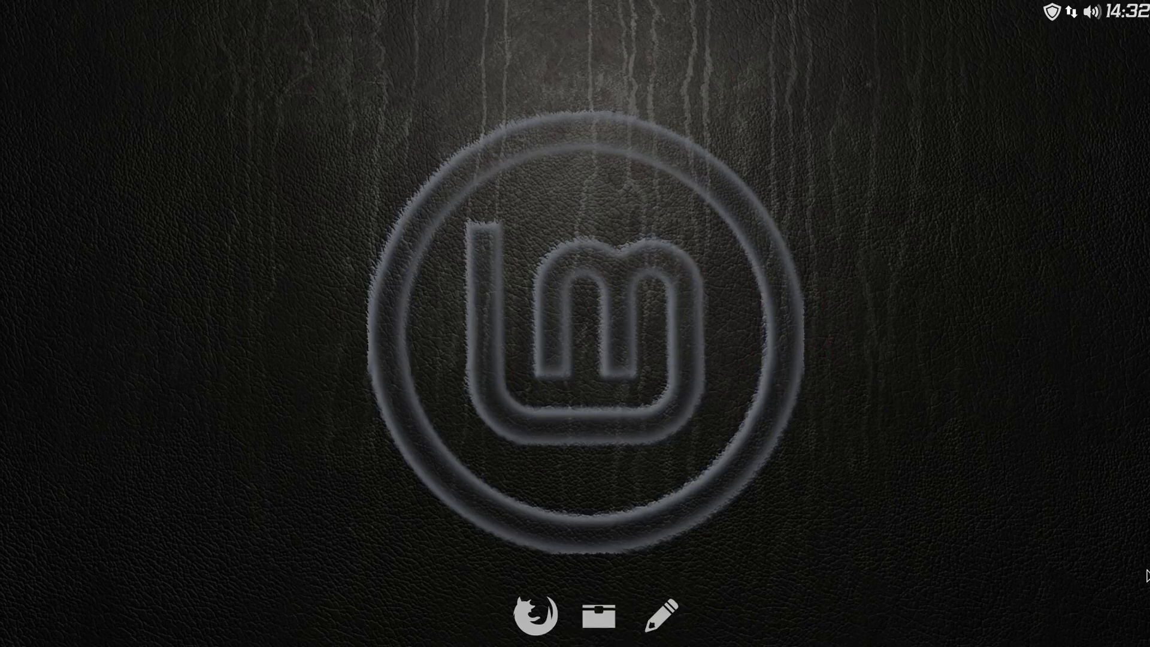
- Open the betterlockscreen script from /usr/local/bin in the text editor and look through its default options and theme settings
click(601, 623)
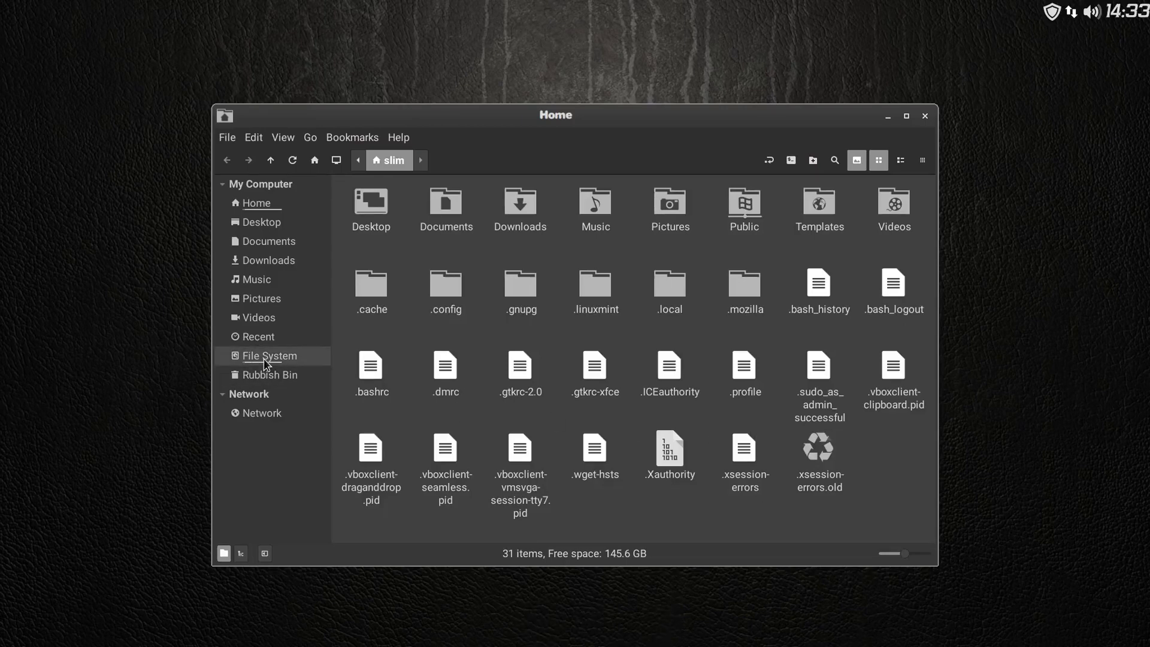
click(268, 357)
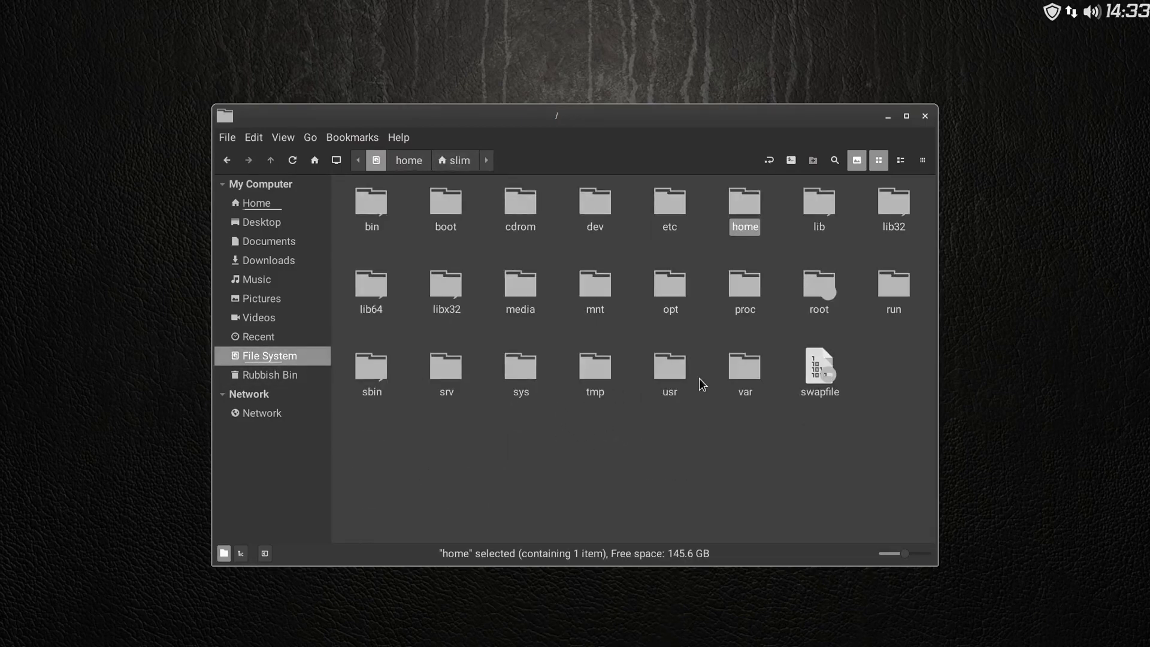
double_click(660, 372)
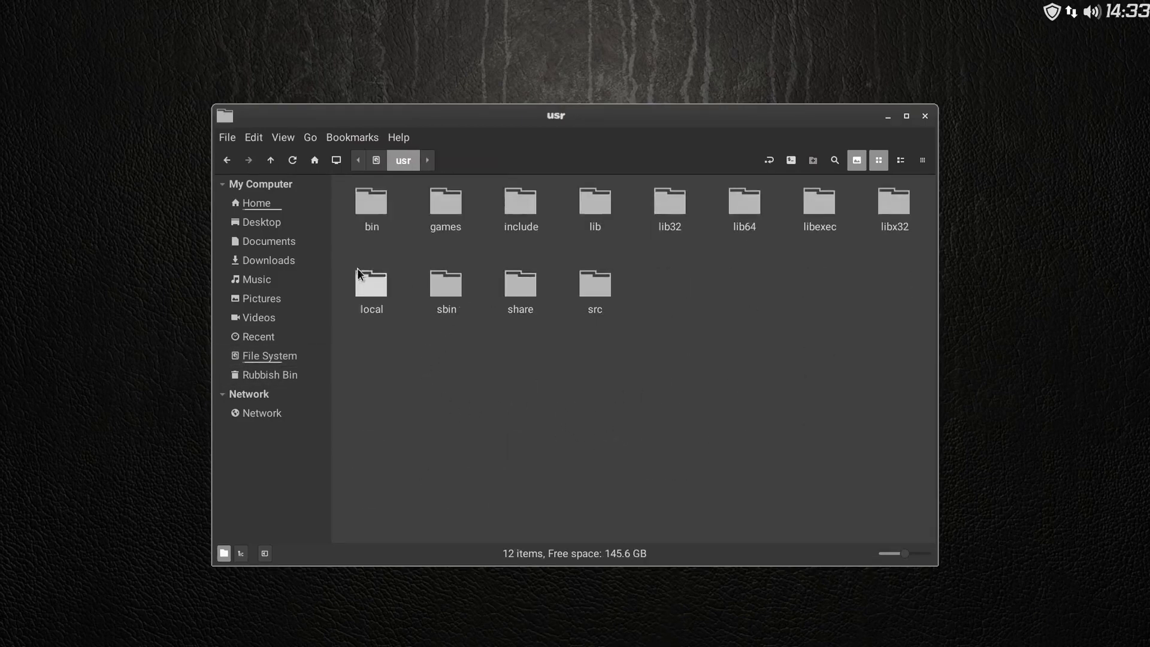
double_click(360, 284)
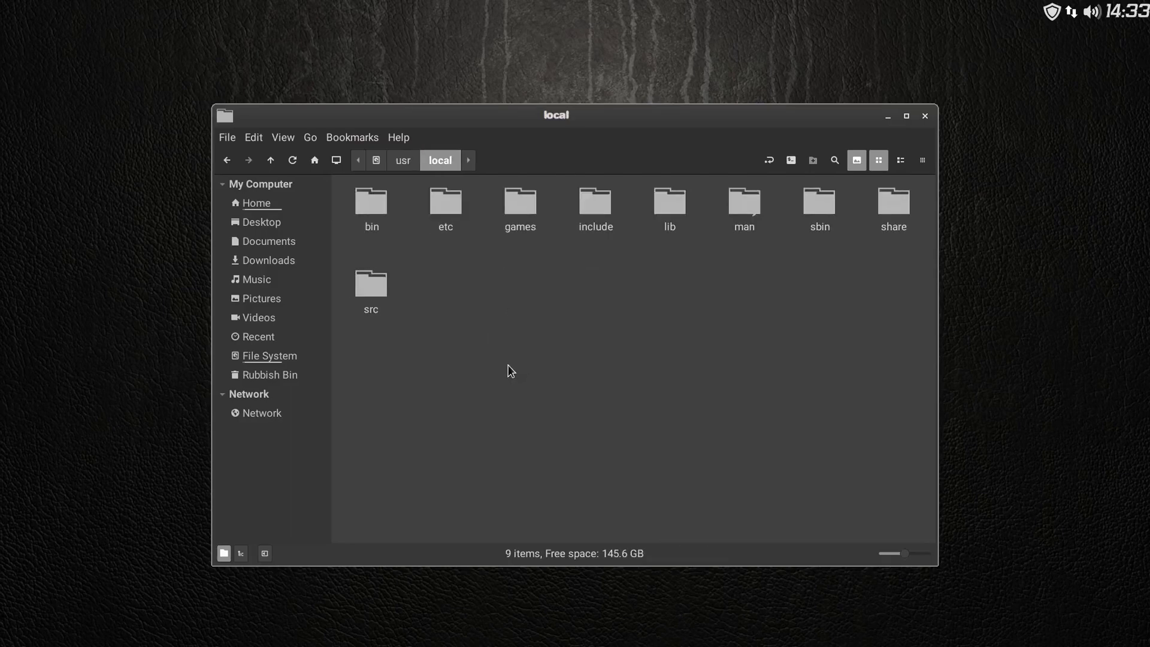
double_click(372, 204)
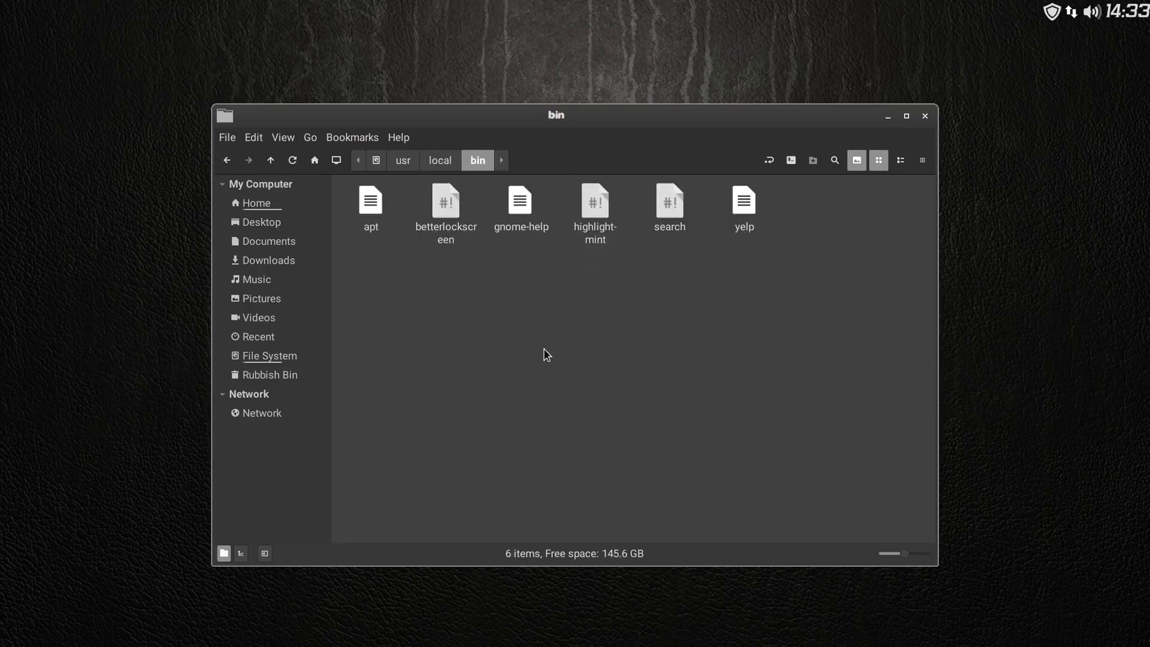
right_click(443, 210)
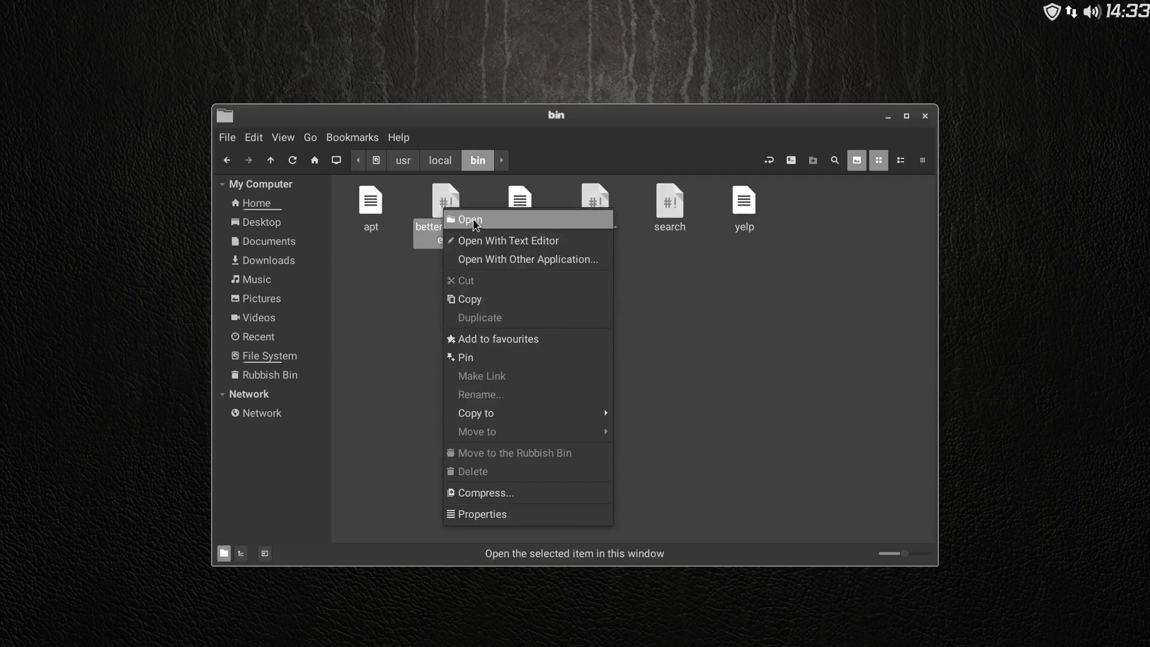
click(486, 241)
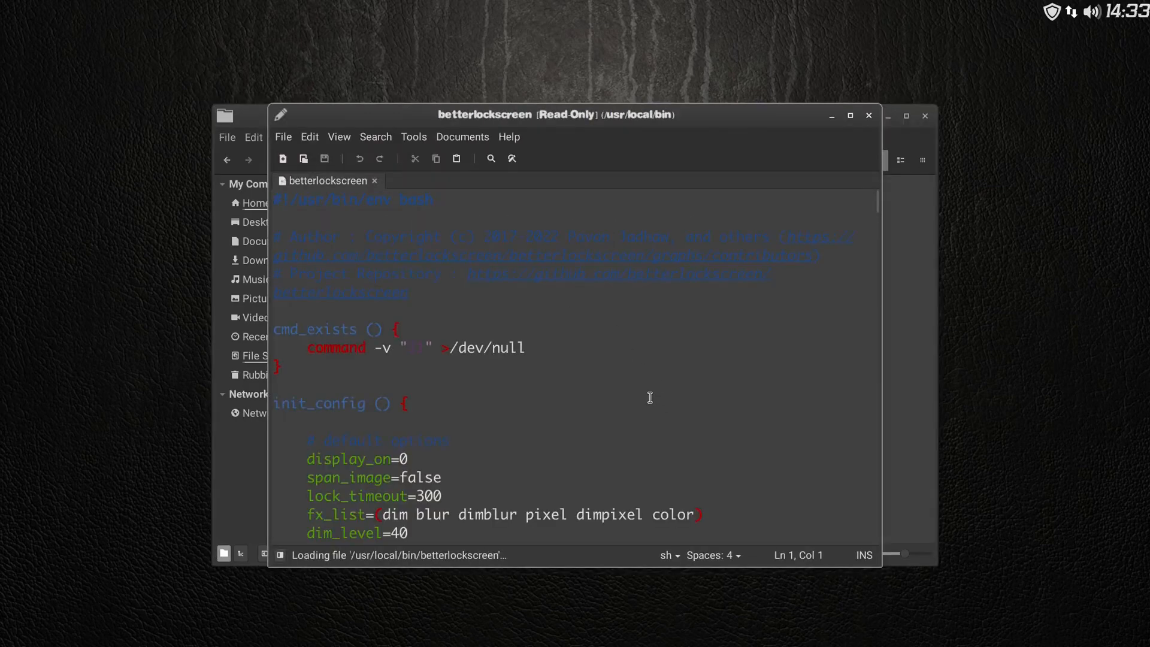
scroll(675, 418, down, 6)
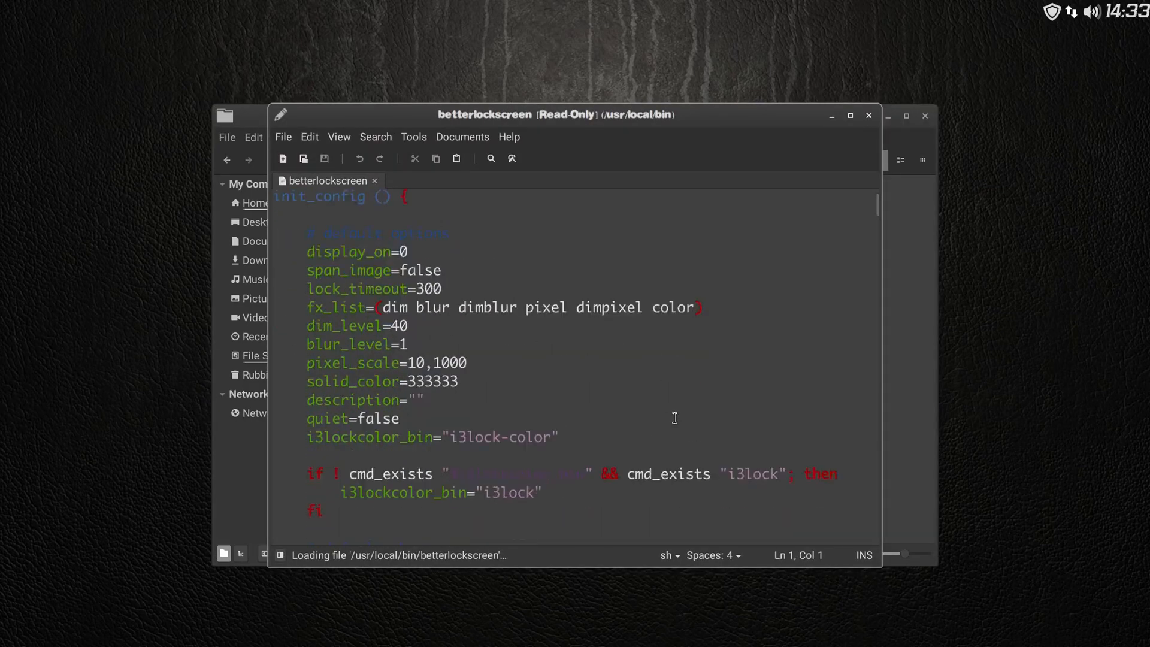
scroll(711, 415, down, 8)
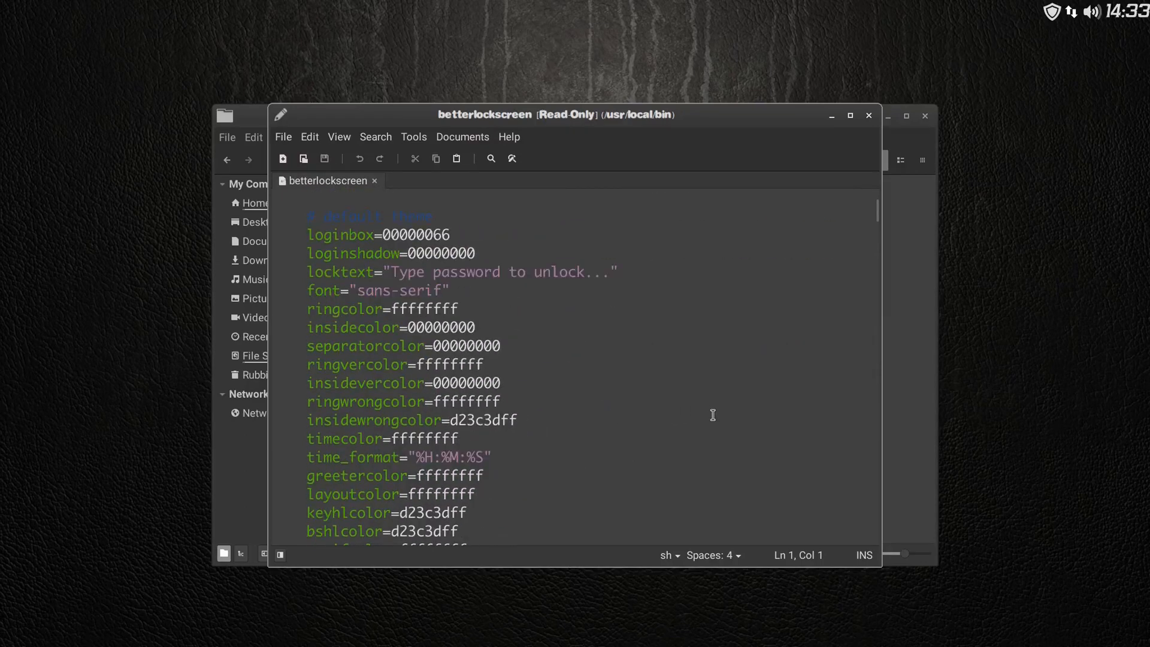
scroll(713, 415, down, 2)
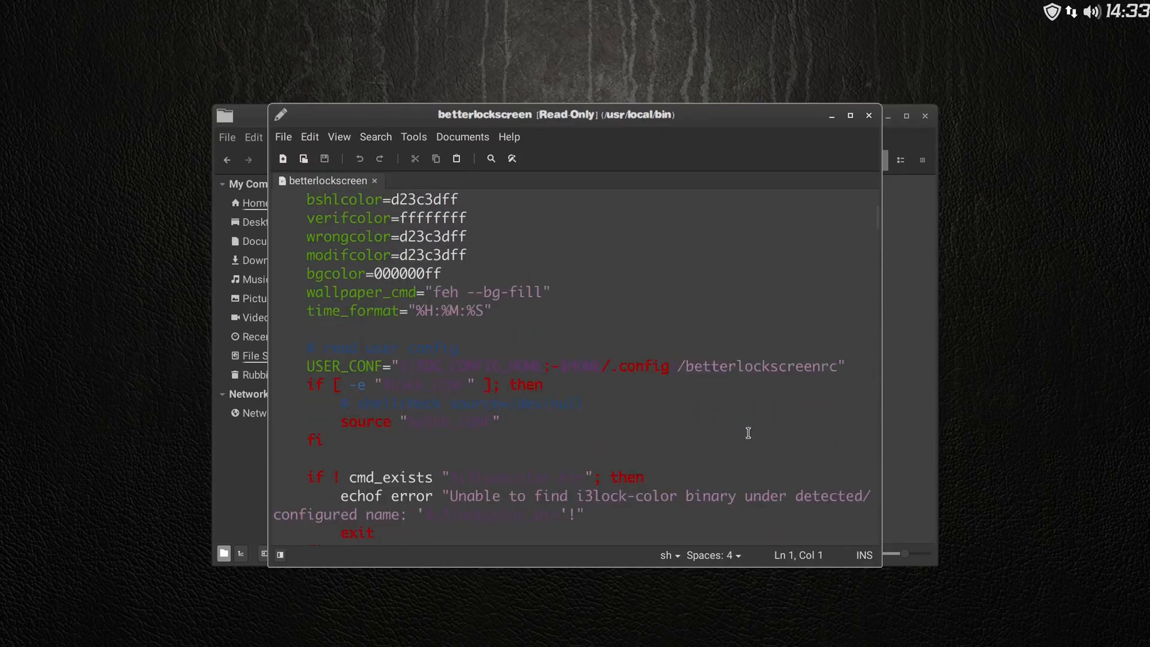
- Examine the script's cache paths, wallpaper and lockscreen image variables, and the DPMS, dunst and feh settings
scroll(749, 433, down, 4)
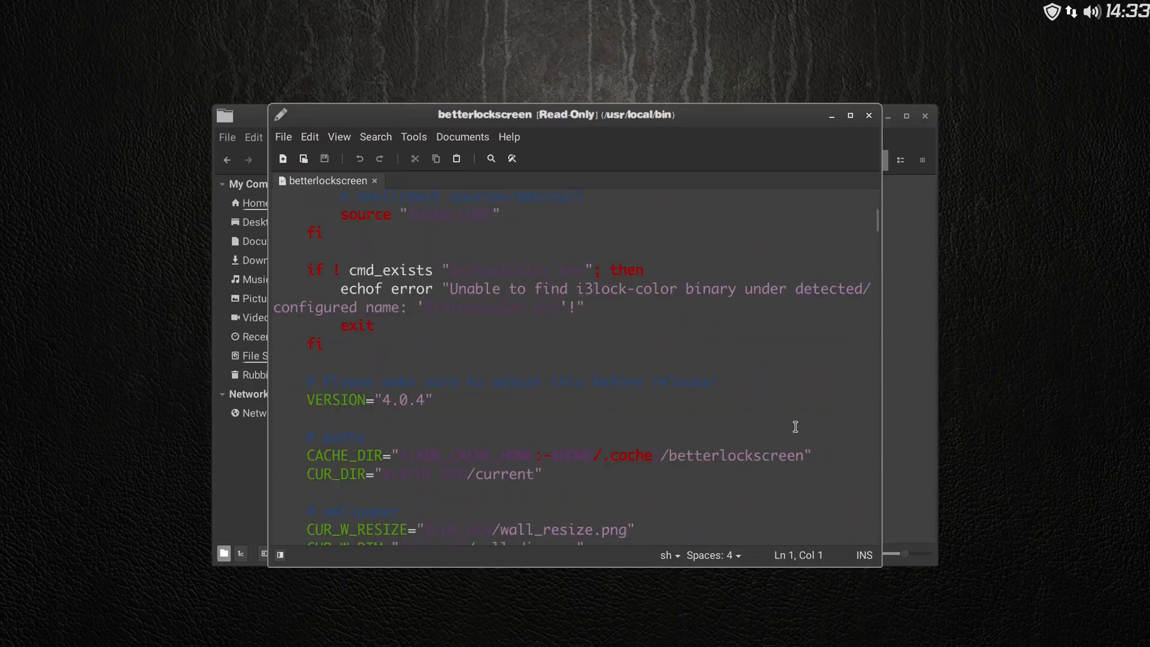
scroll(796, 426, down, 2)
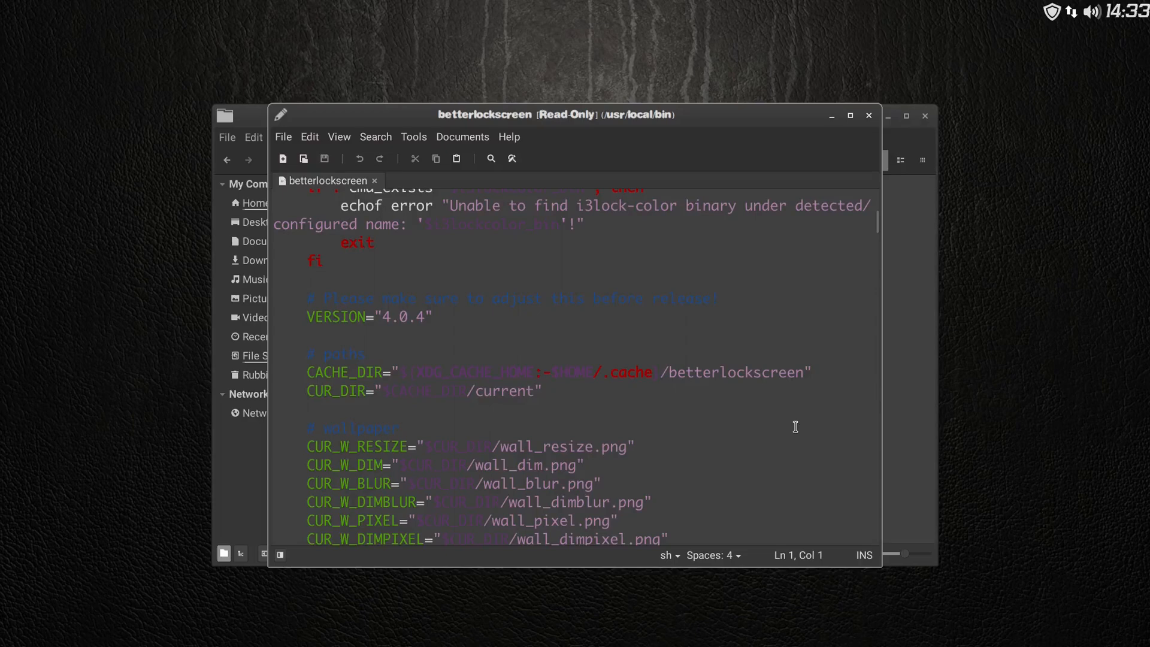
scroll(796, 427, down, 5)
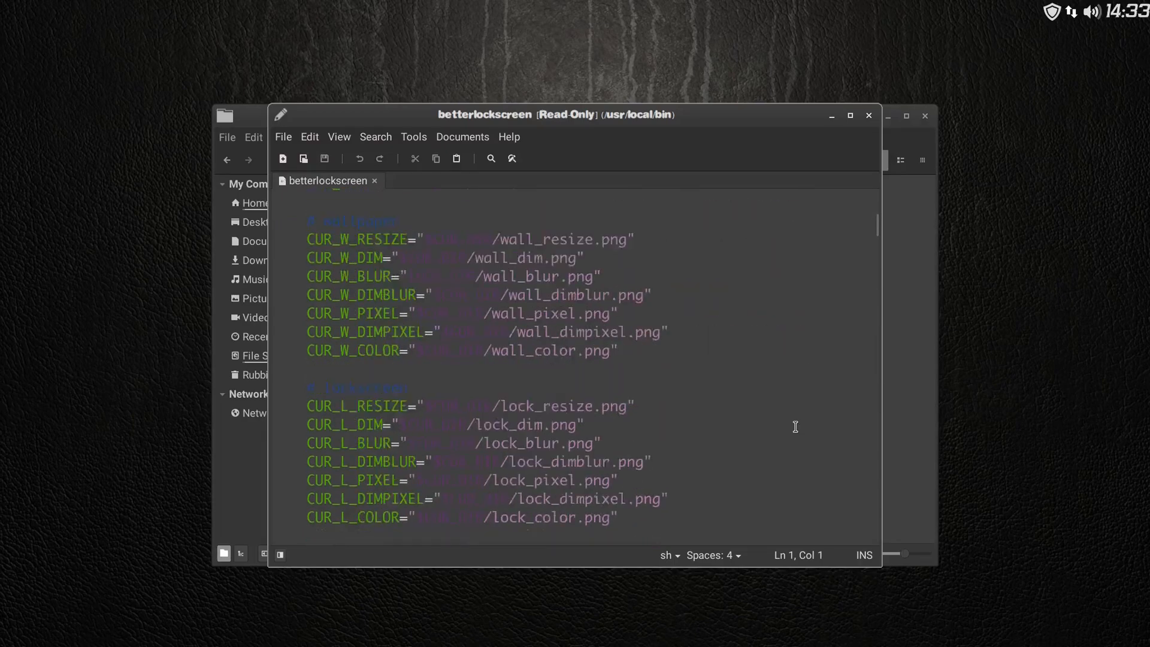
scroll(796, 427, down, 3)
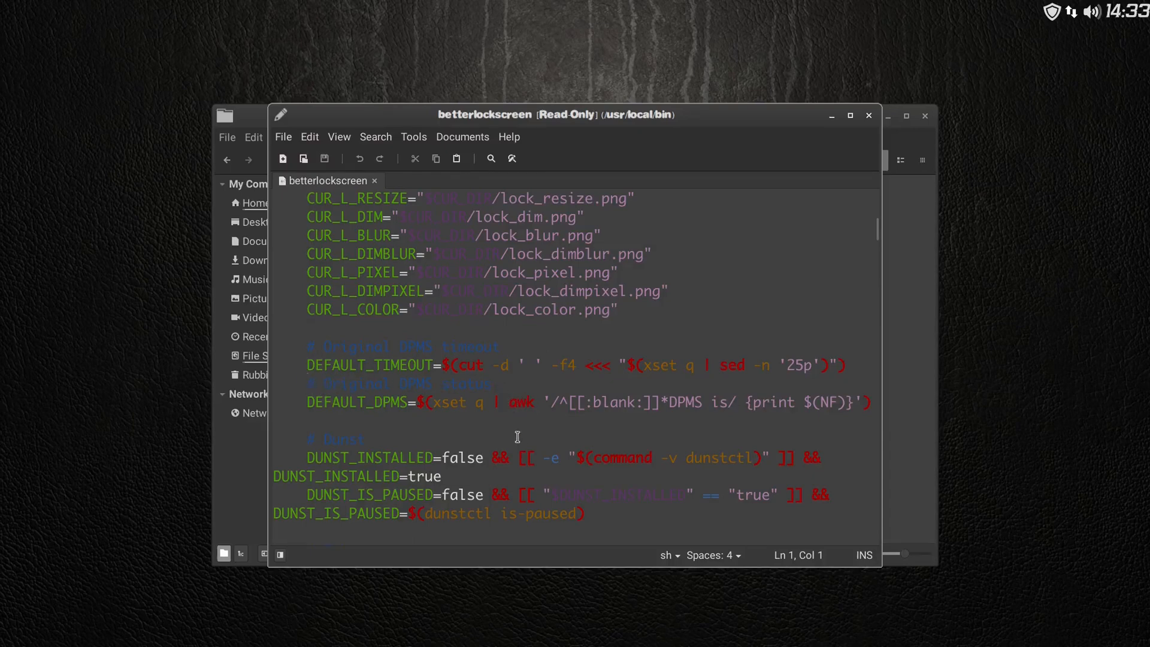
scroll(498, 421, down, 2)
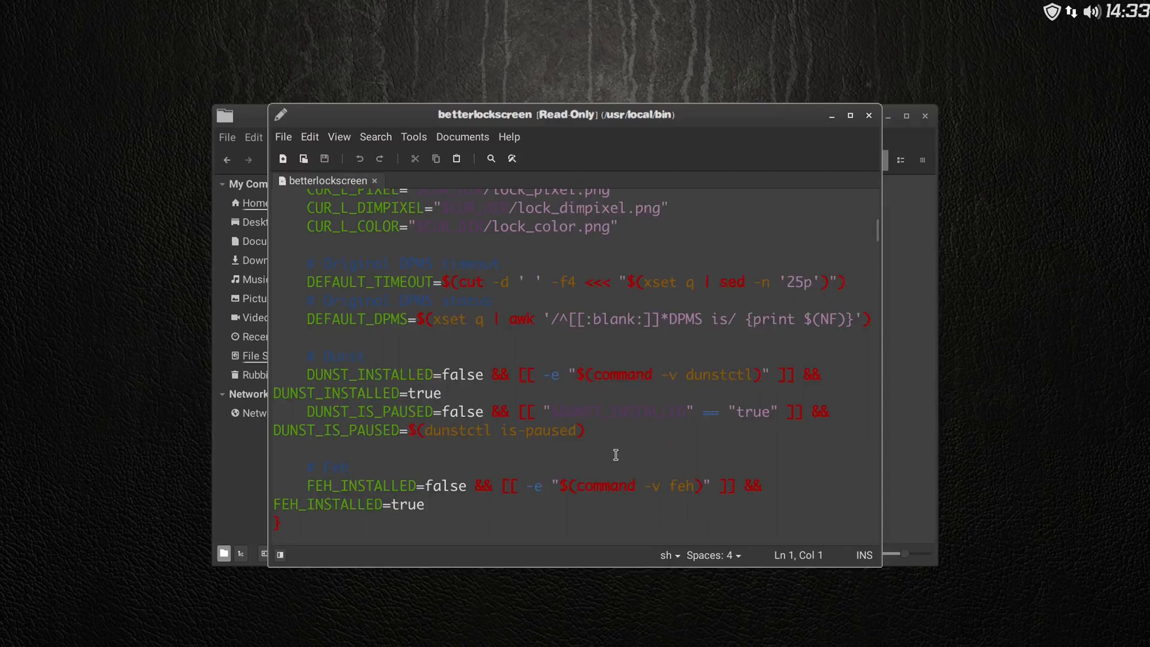
scroll(557, 431, up, 1)
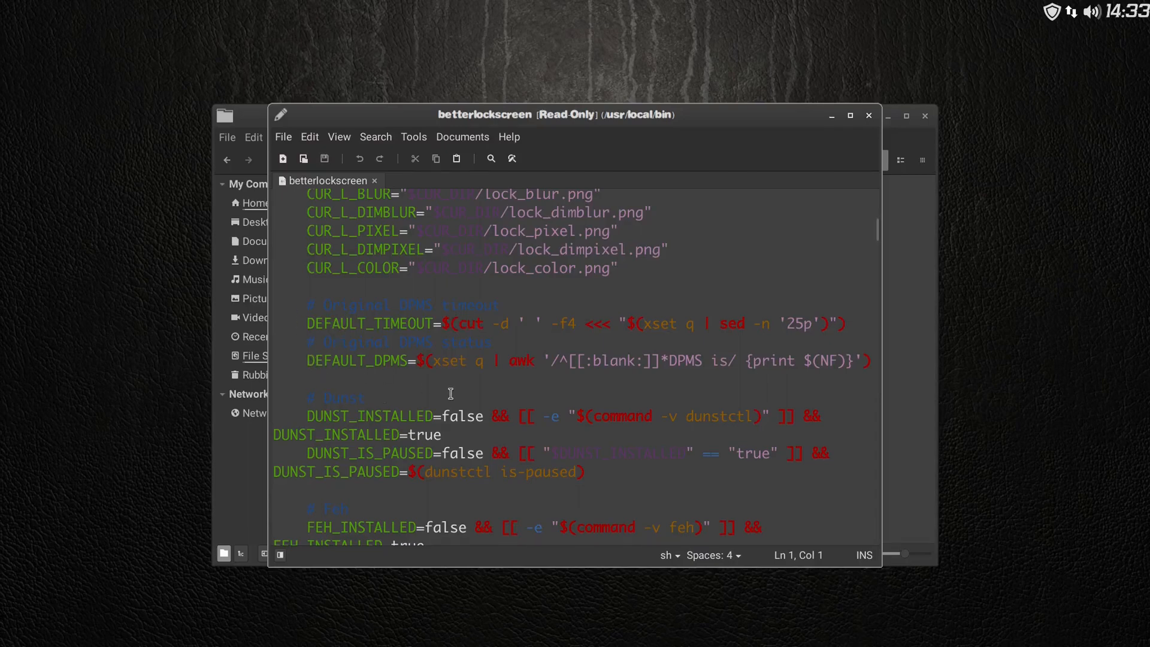
scroll(467, 373, down, 1)
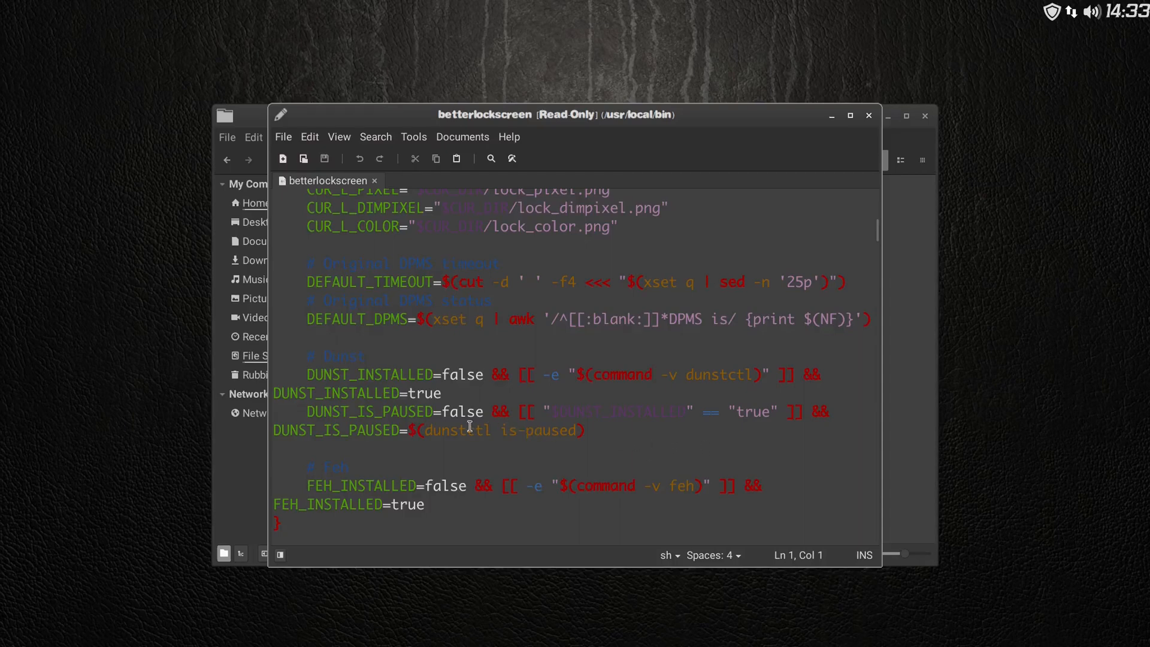
scroll(494, 426, down, 2)
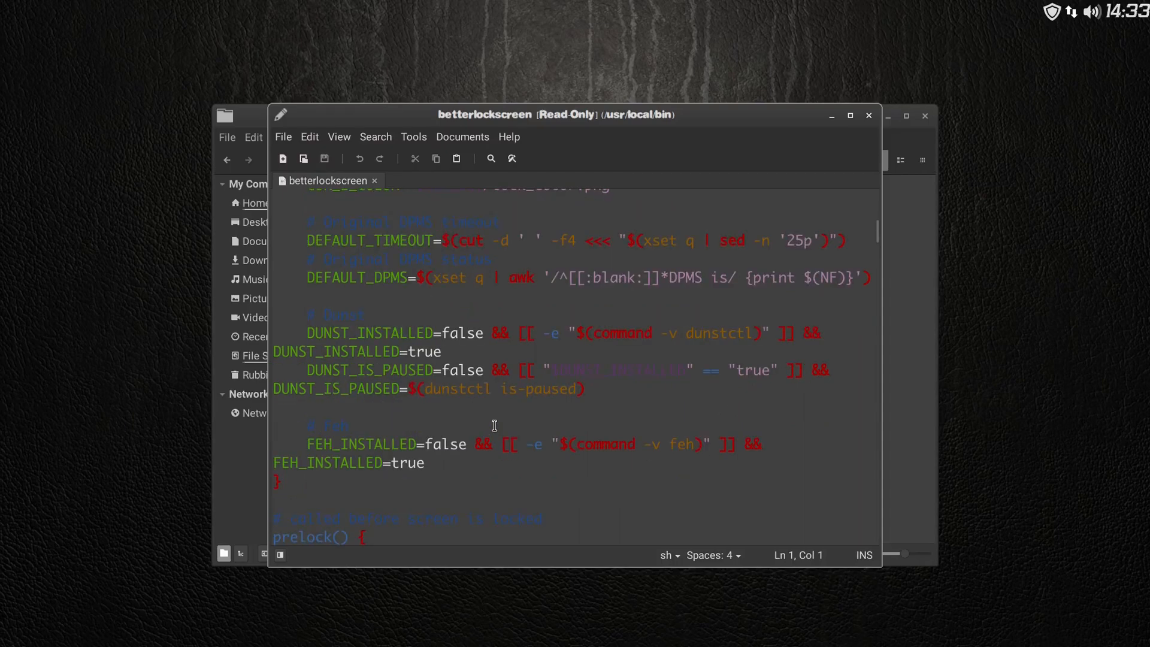
scroll(495, 426, up, 3)
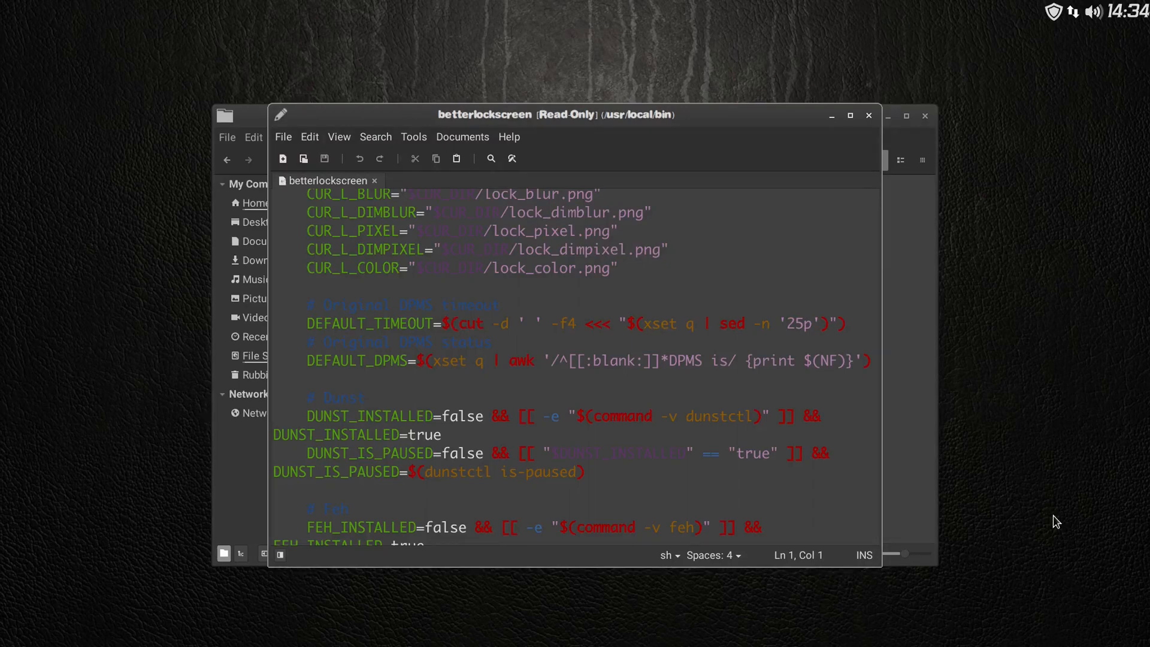
- Take the virtual machine out of full screen and bring up the host's Linux Notes file manager window
key(ctrl+f)
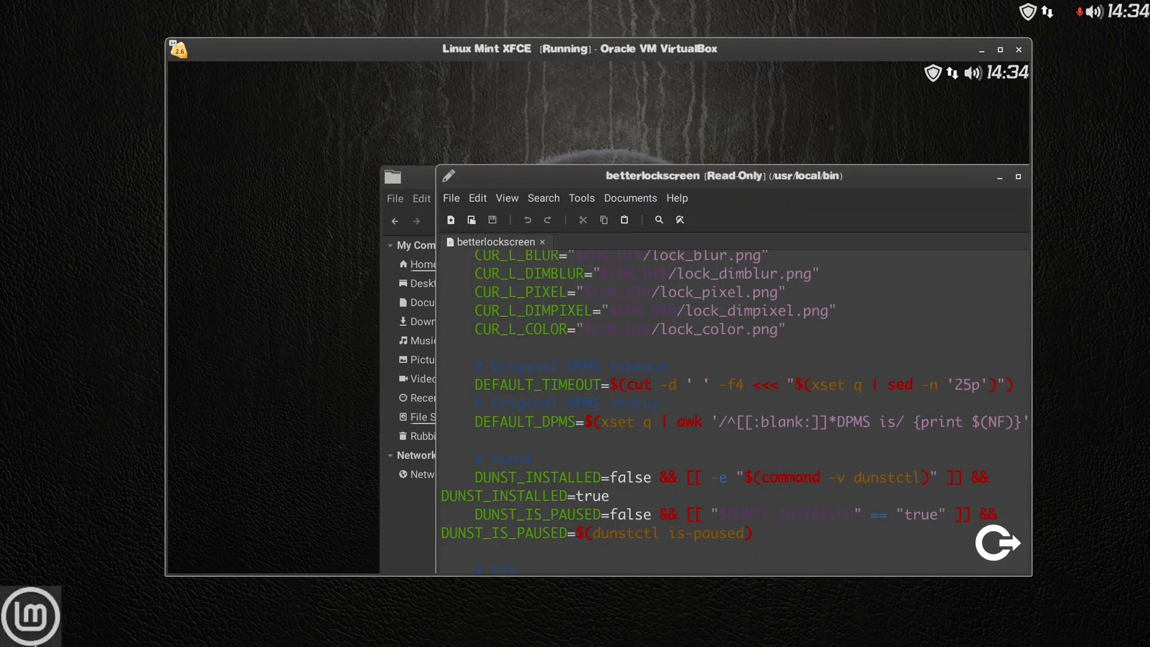
click(39, 641)
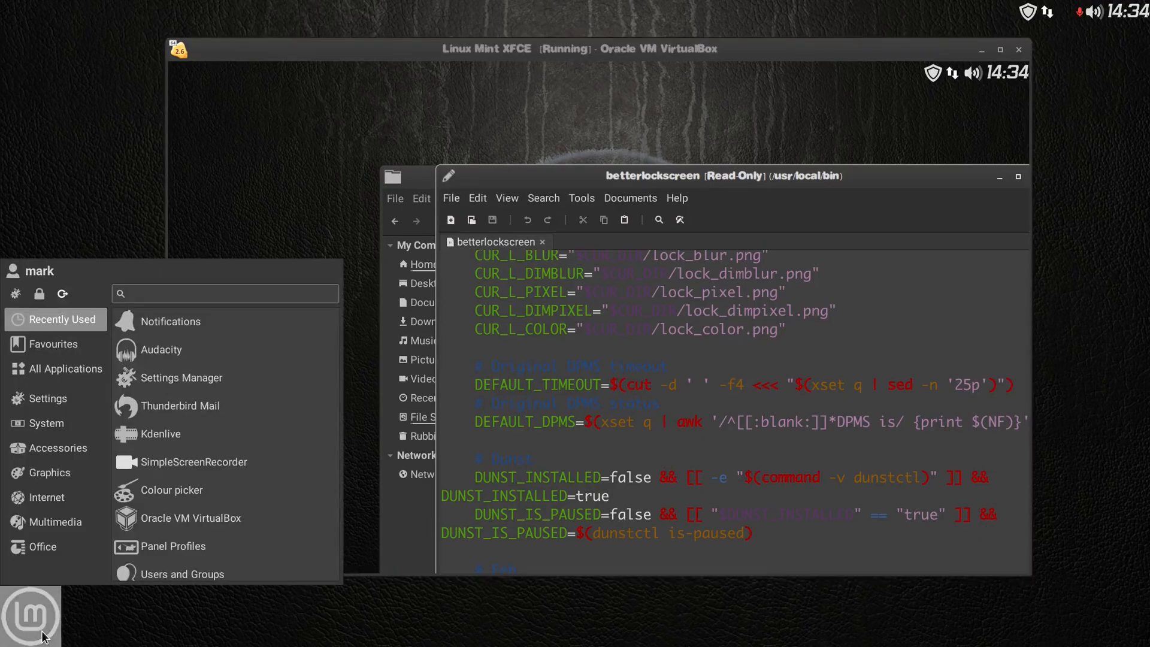
click(42, 637)
mouse_move(403, 641)
mouse_move(282, 623)
click(354, 557)
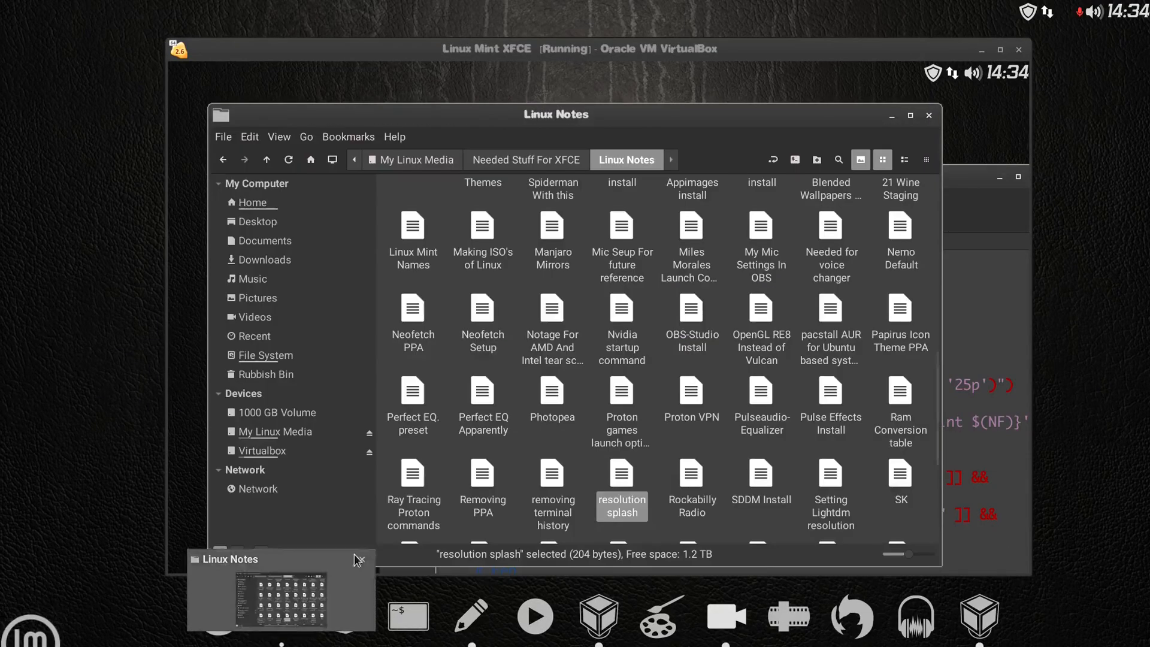
- Browse to /usr/local/bin on the host and open its betterlockscreen script in the text editor
click(285, 358)
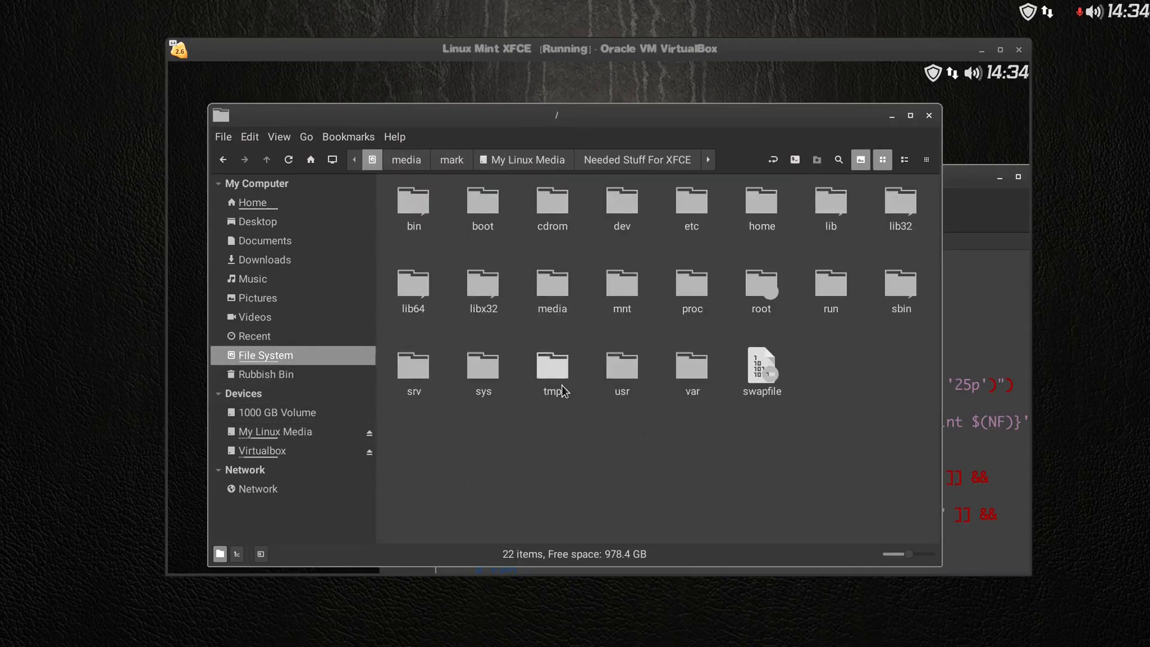
double_click(617, 384)
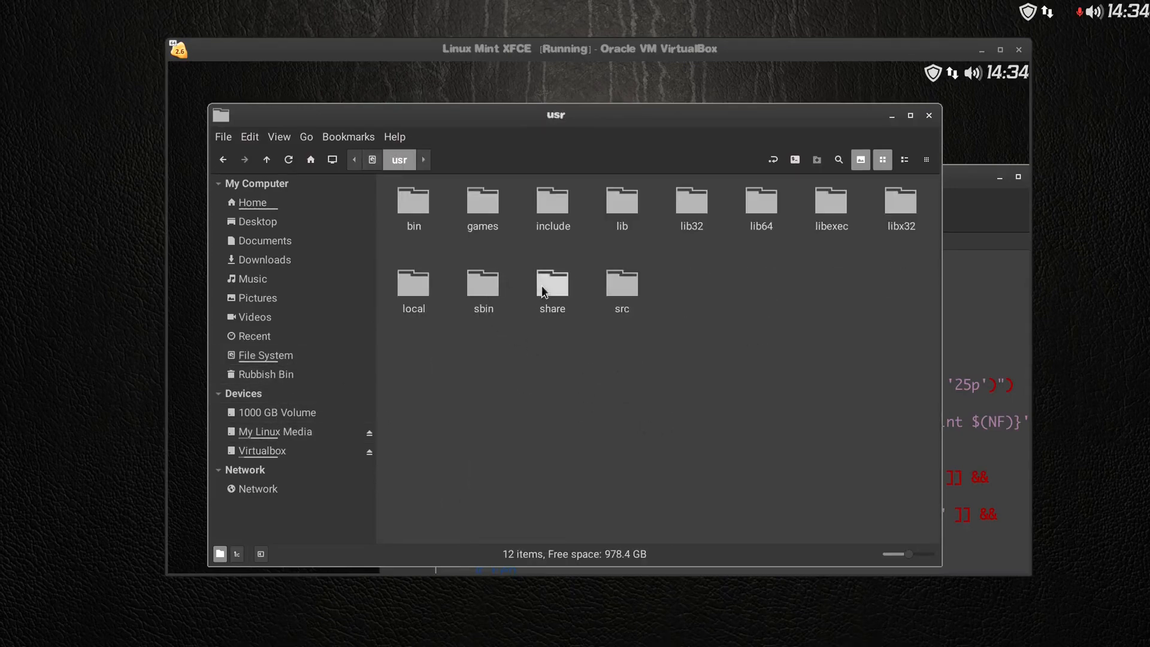
double_click(404, 289)
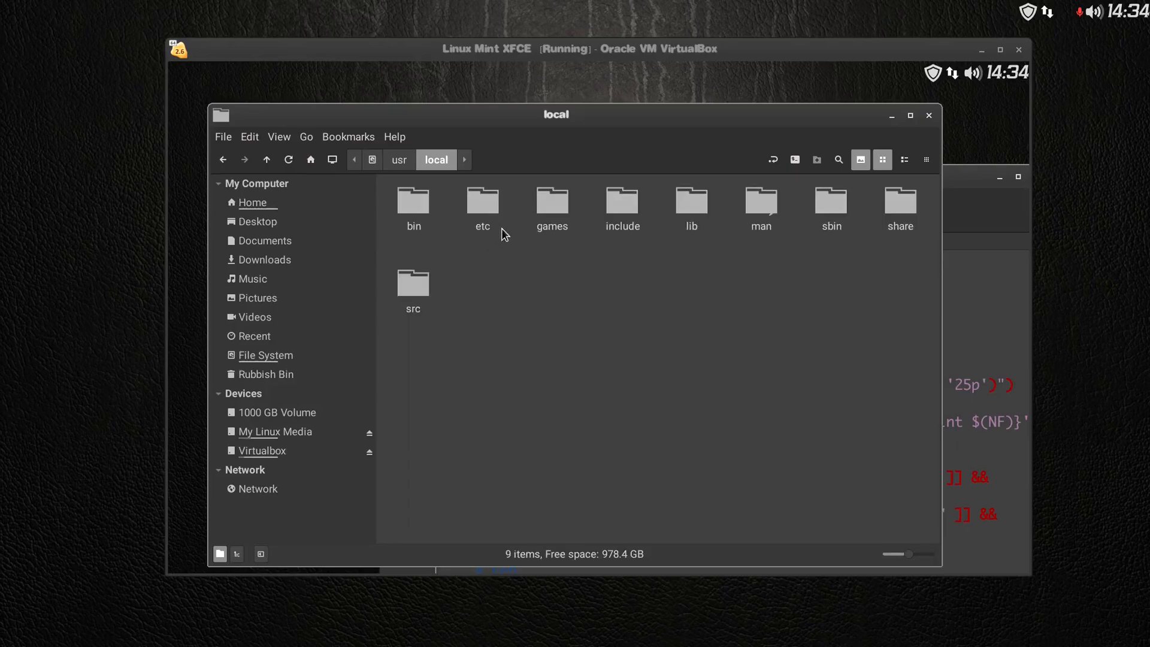
double_click(411, 205)
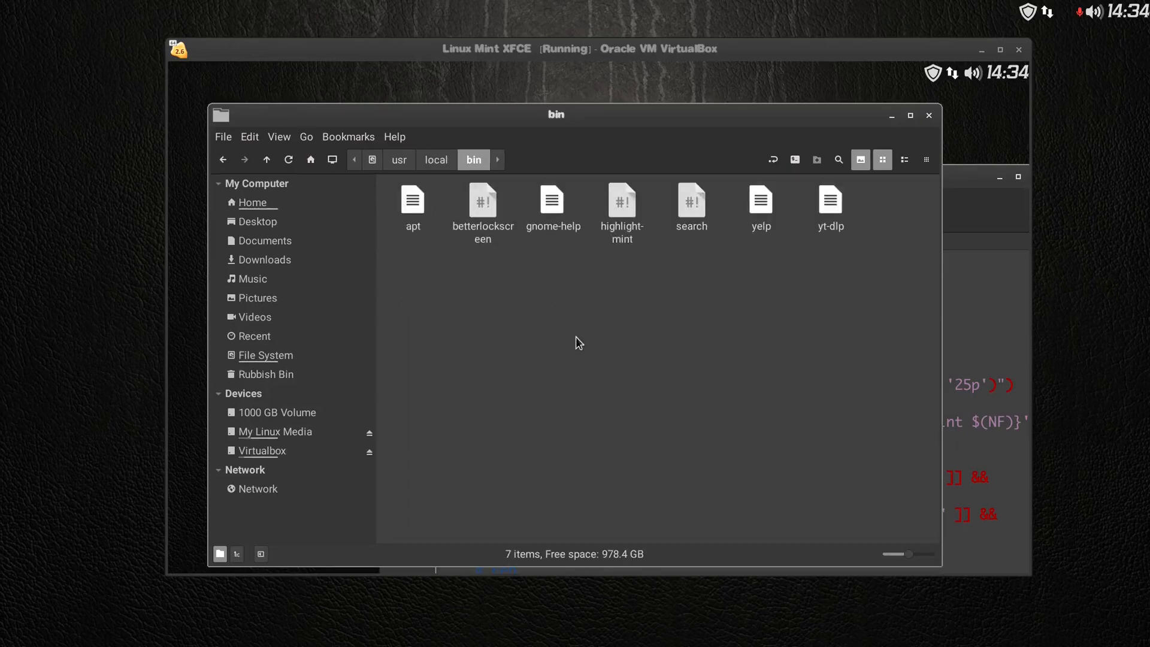
right_click(483, 209)
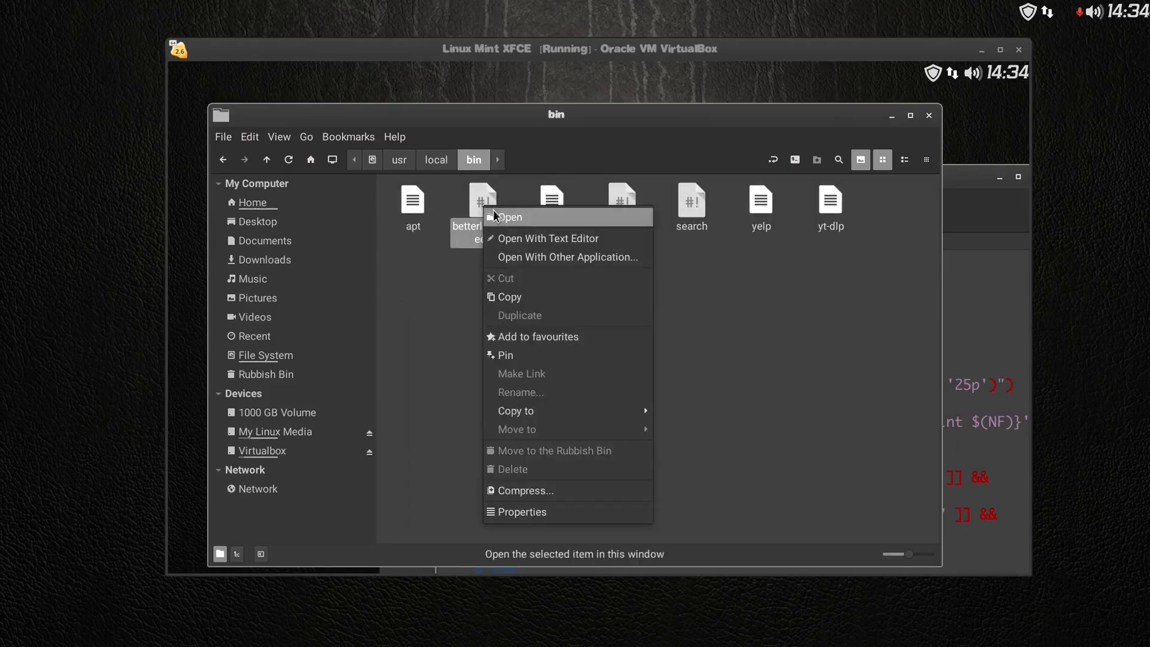
click(528, 236)
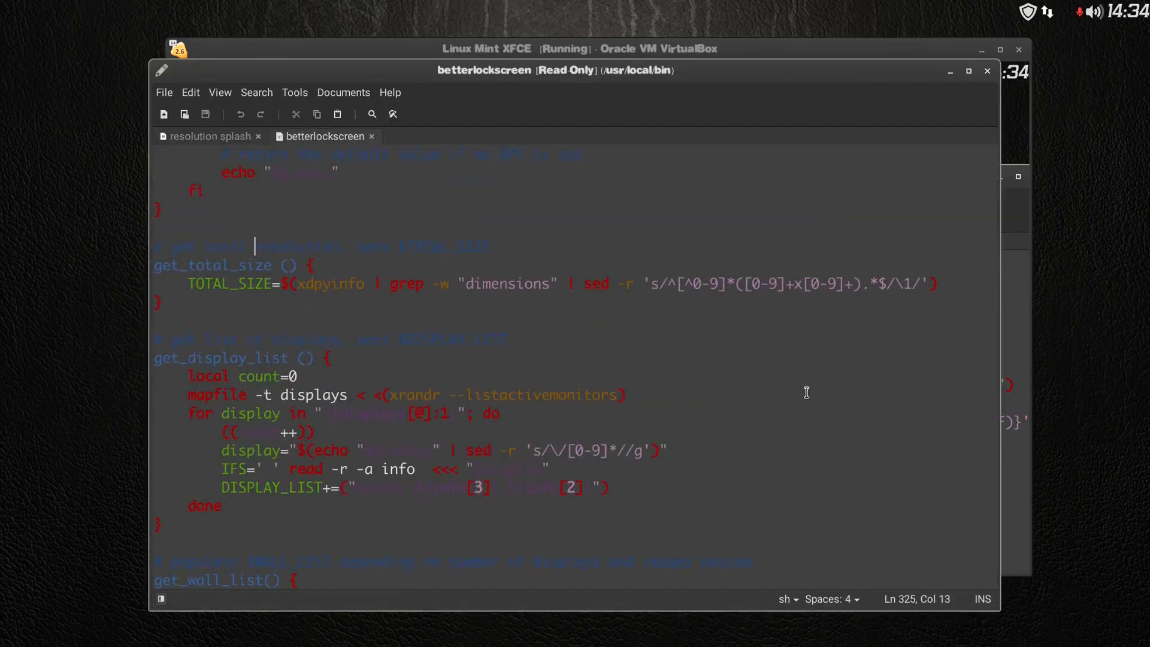
- Look back through the host's betterlockscreen script to the original DPMS timeout and status lines for comparison
scroll(806, 393, up, 1)
scroll(806, 393, up, 15)
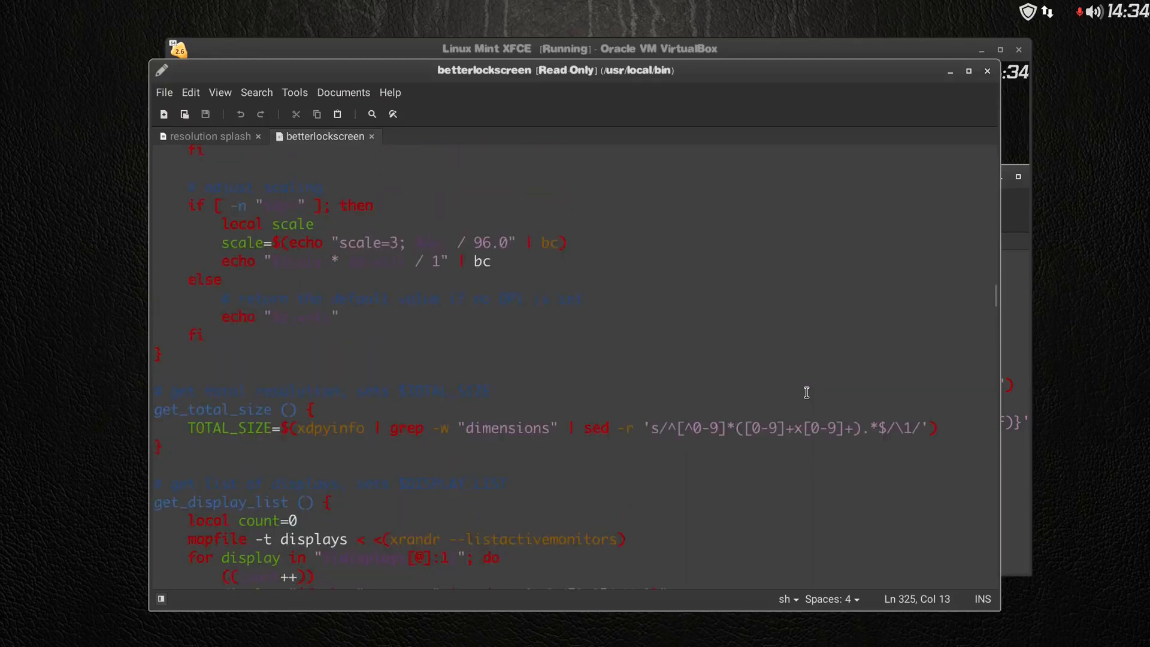
scroll(807, 392, up, 5)
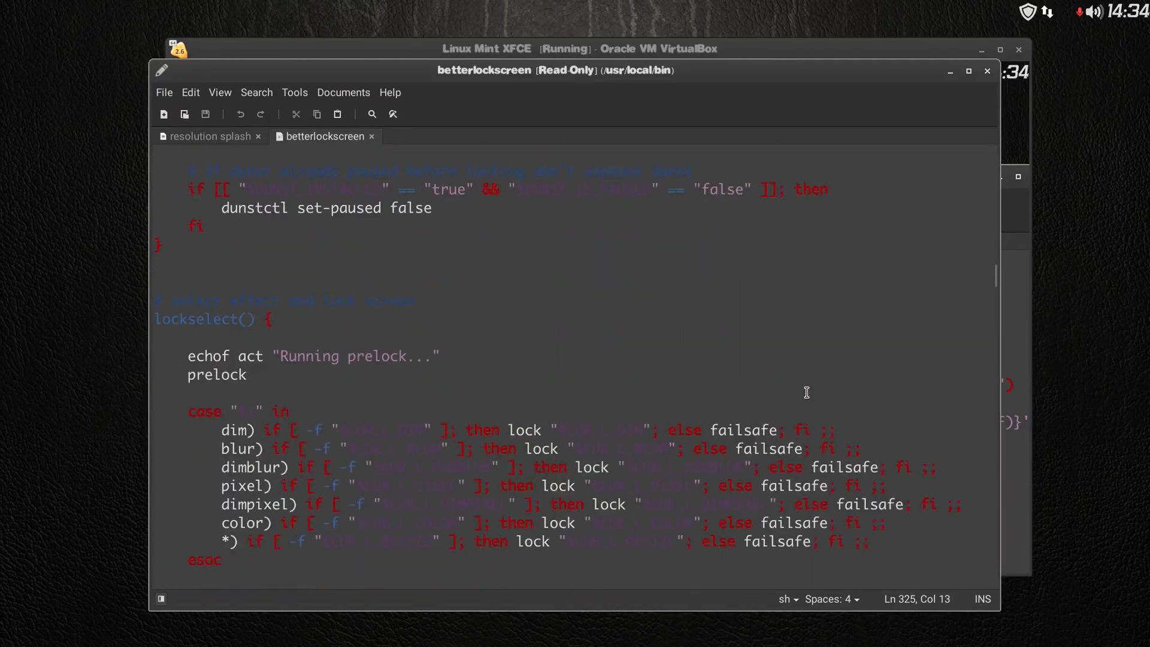
scroll(807, 393, down, 6)
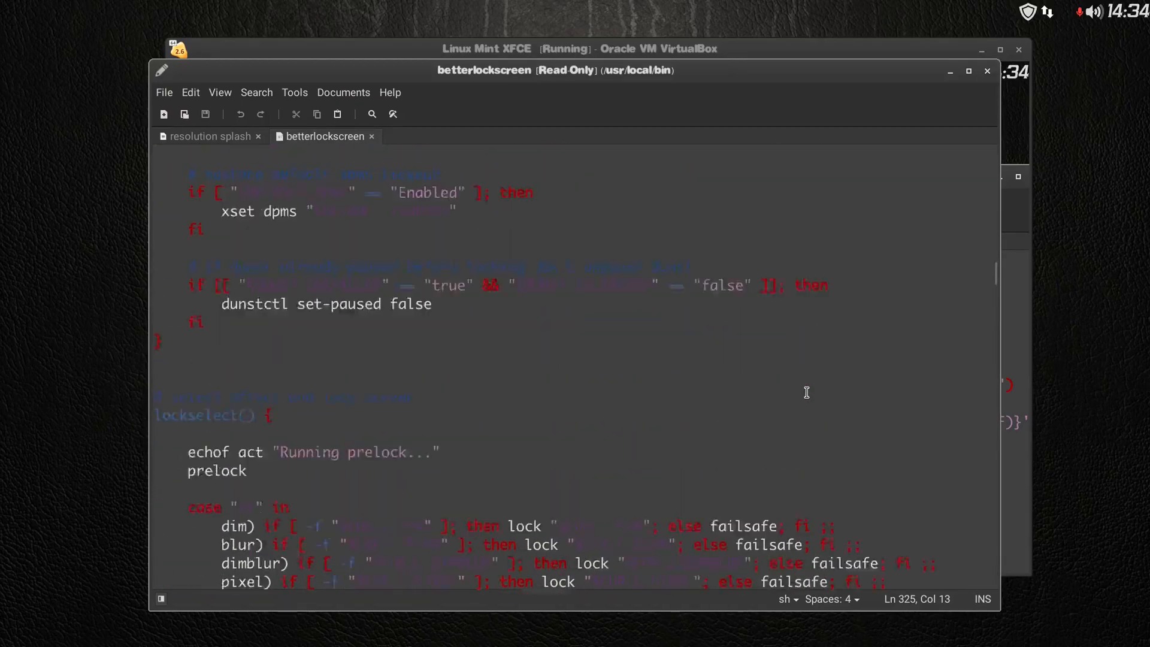
scroll(806, 393, up, 13)
scroll(807, 392, up, 15)
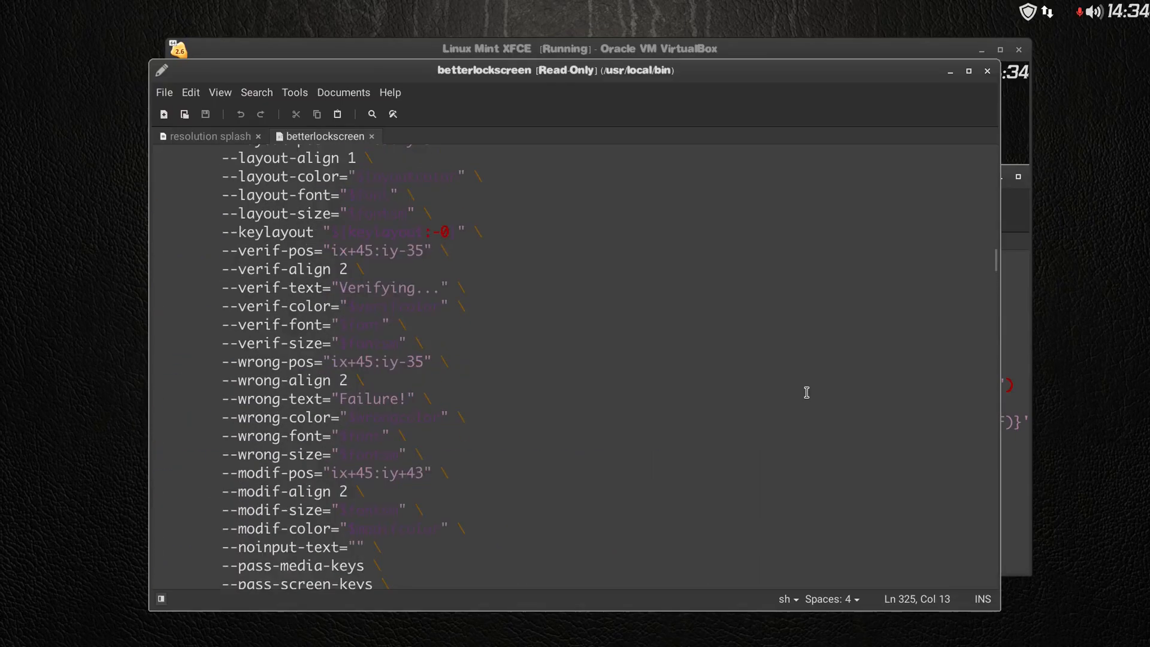
scroll(806, 392, up, 4)
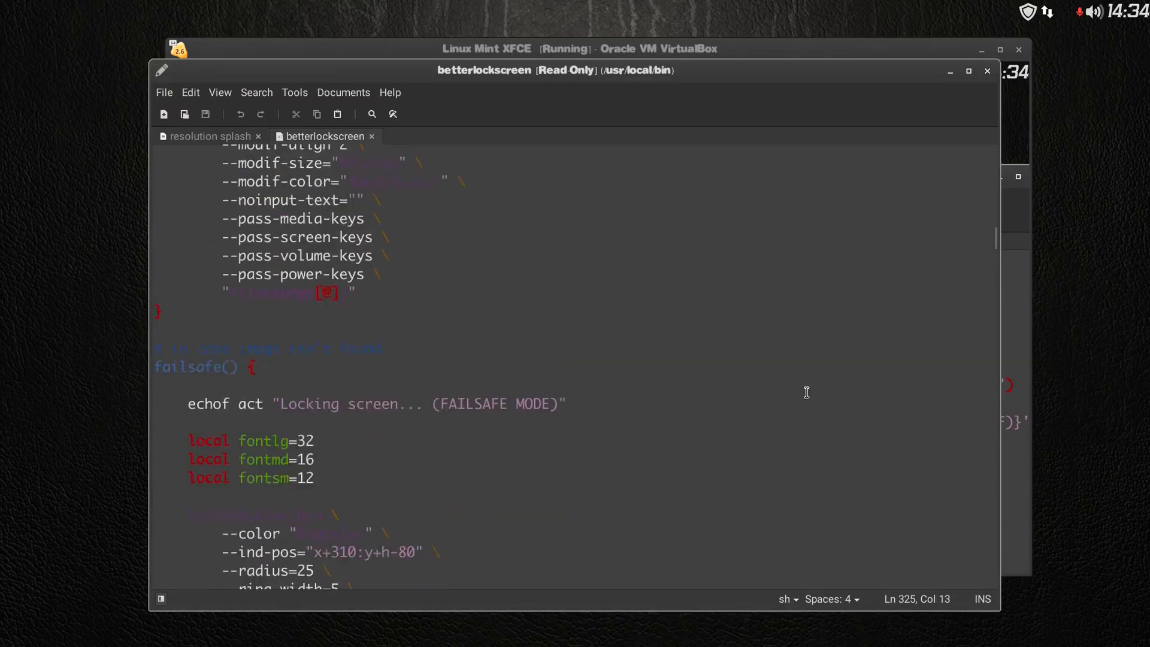
scroll(806, 393, up, 3)
scroll(806, 392, down, 2)
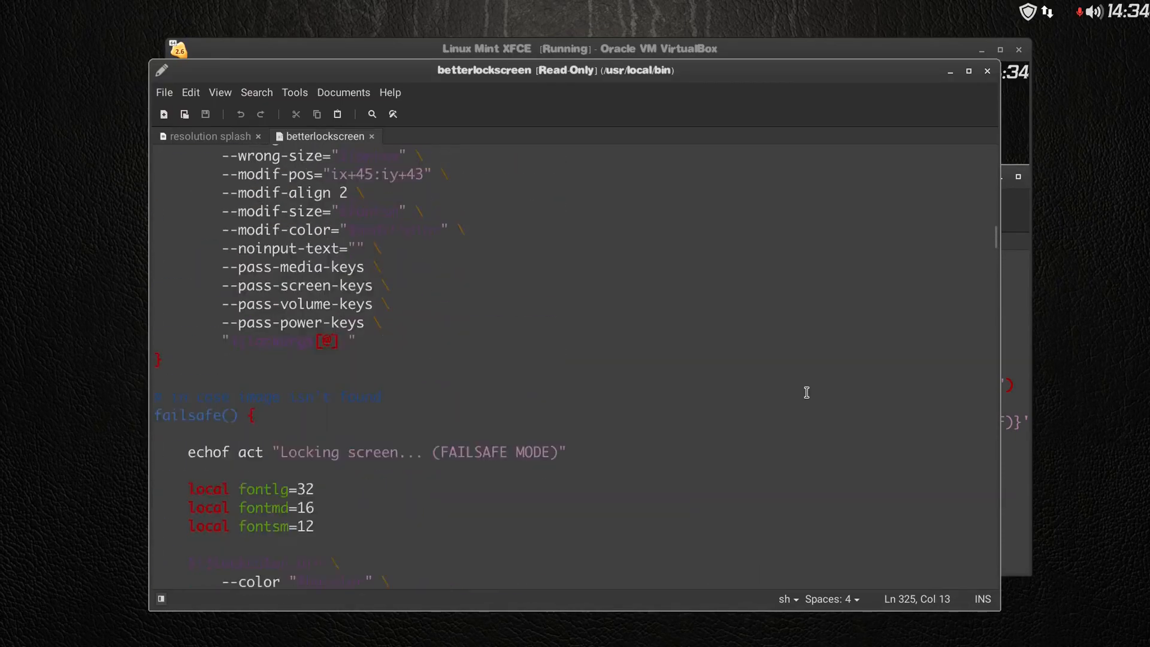
scroll(806, 393, up, 3)
scroll(806, 392, down, 3)
scroll(807, 392, up, 7)
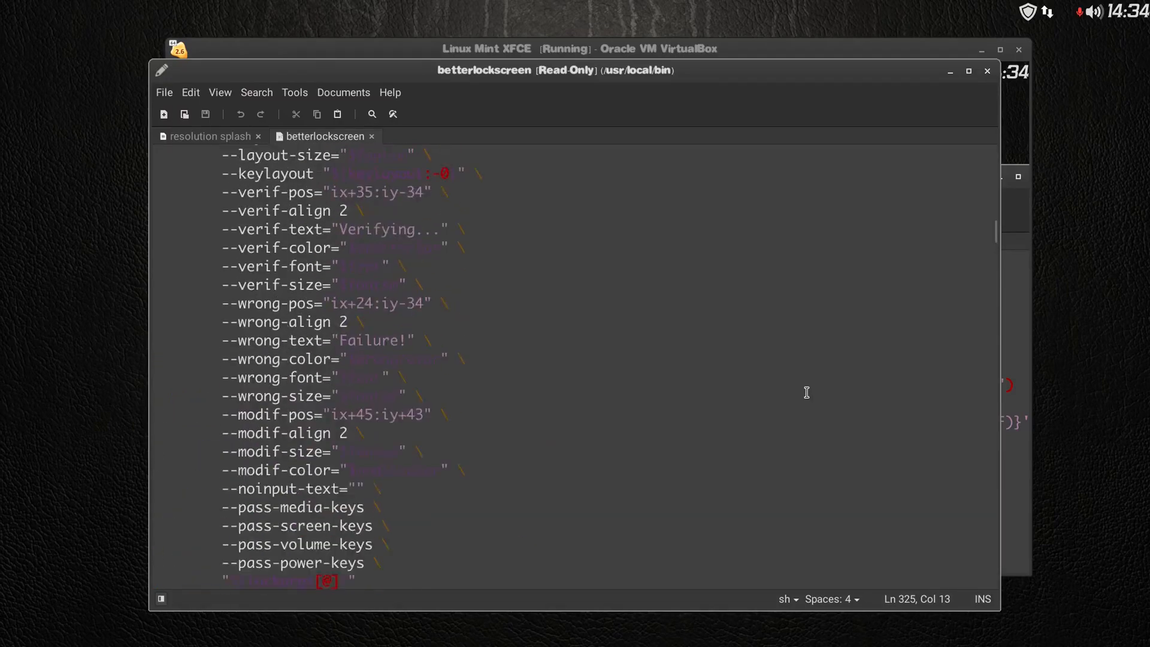
scroll(806, 393, up, 10)
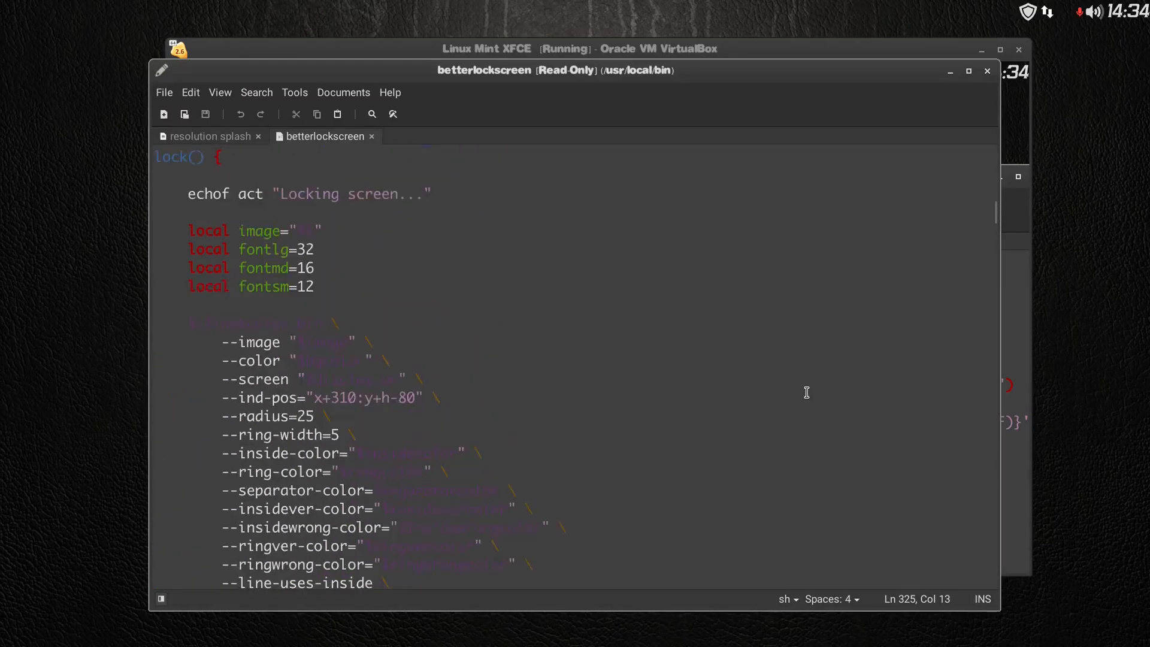
scroll(807, 393, up, 6)
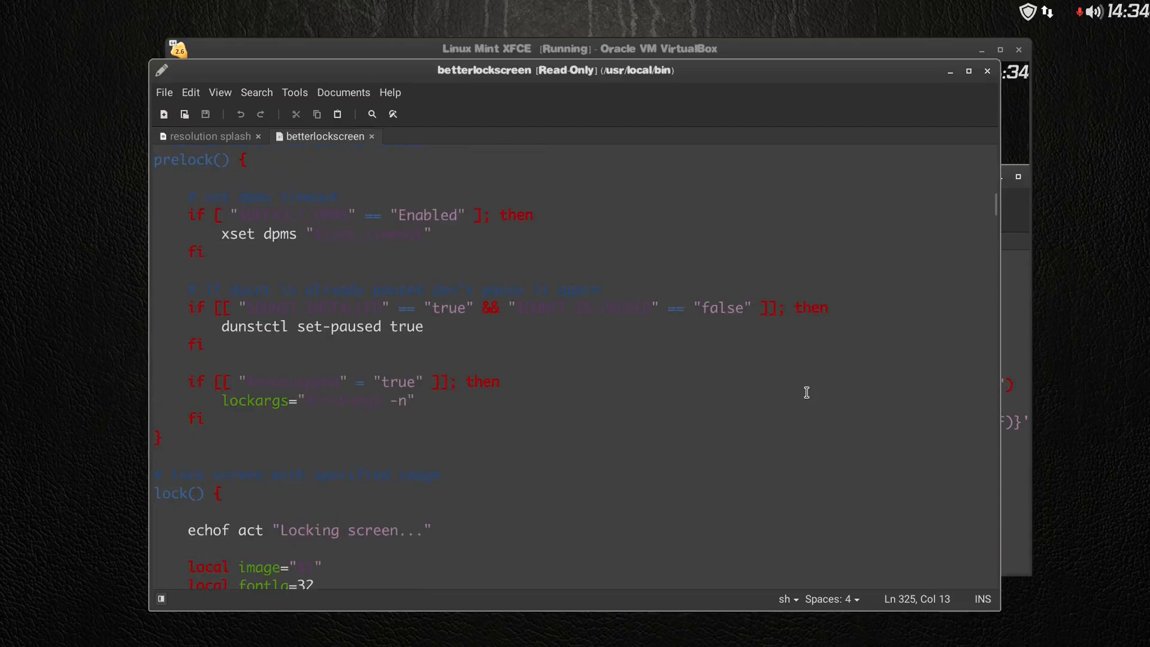
scroll(807, 392, up, 7)
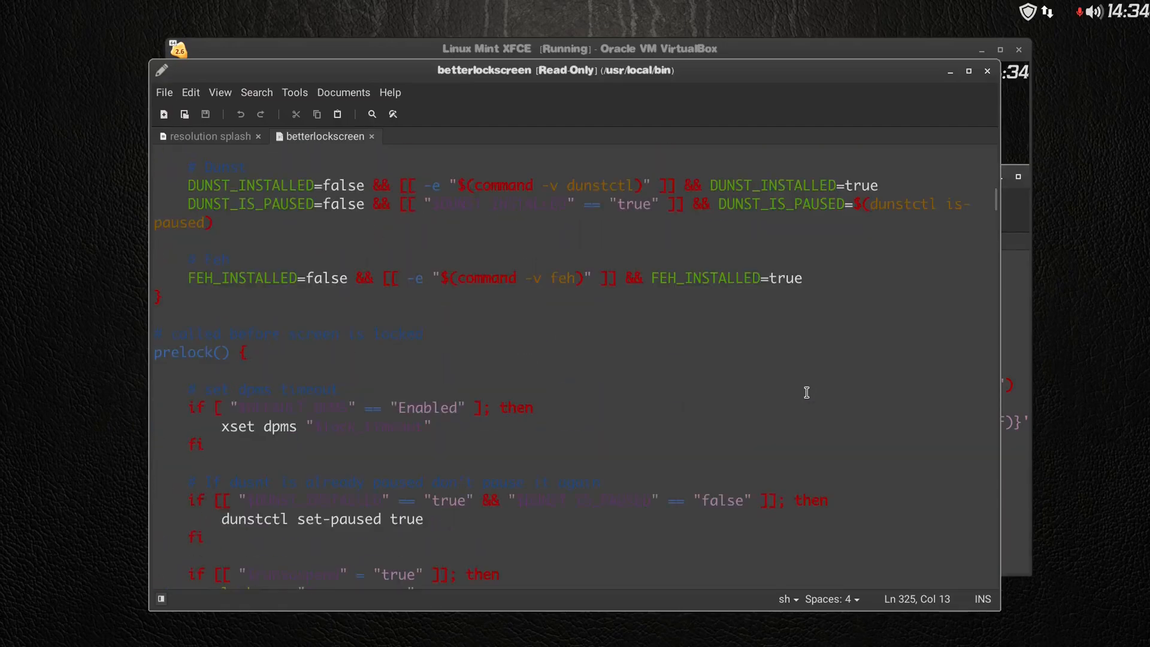
scroll(806, 393, up, 1)
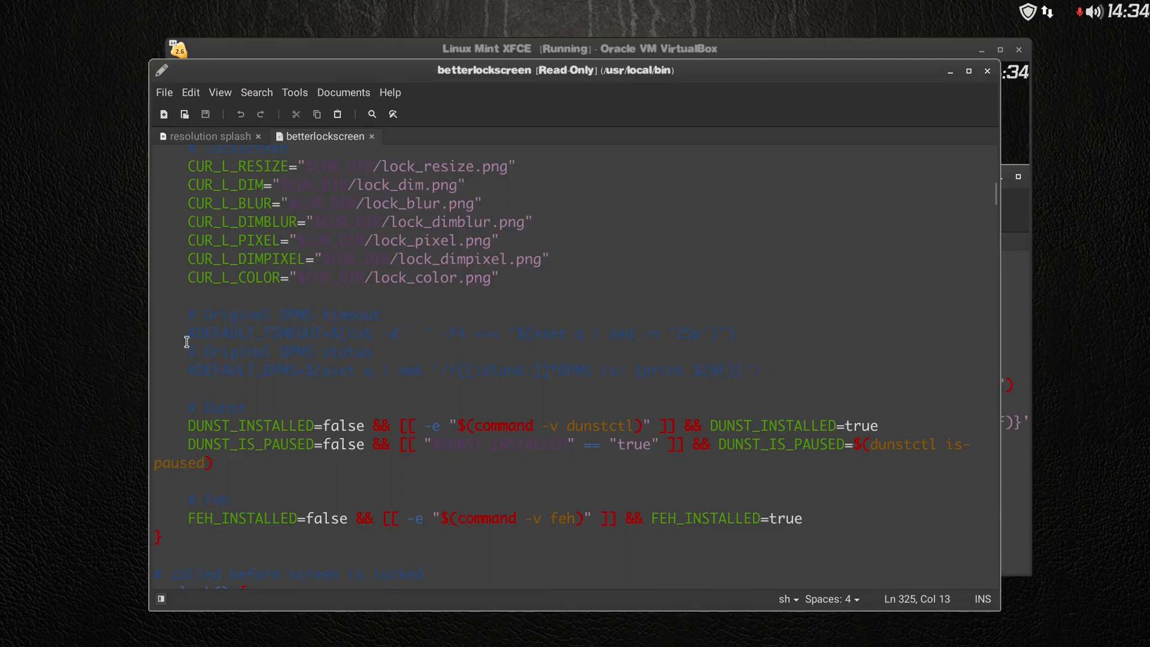
scroll(528, 352, up, 3)
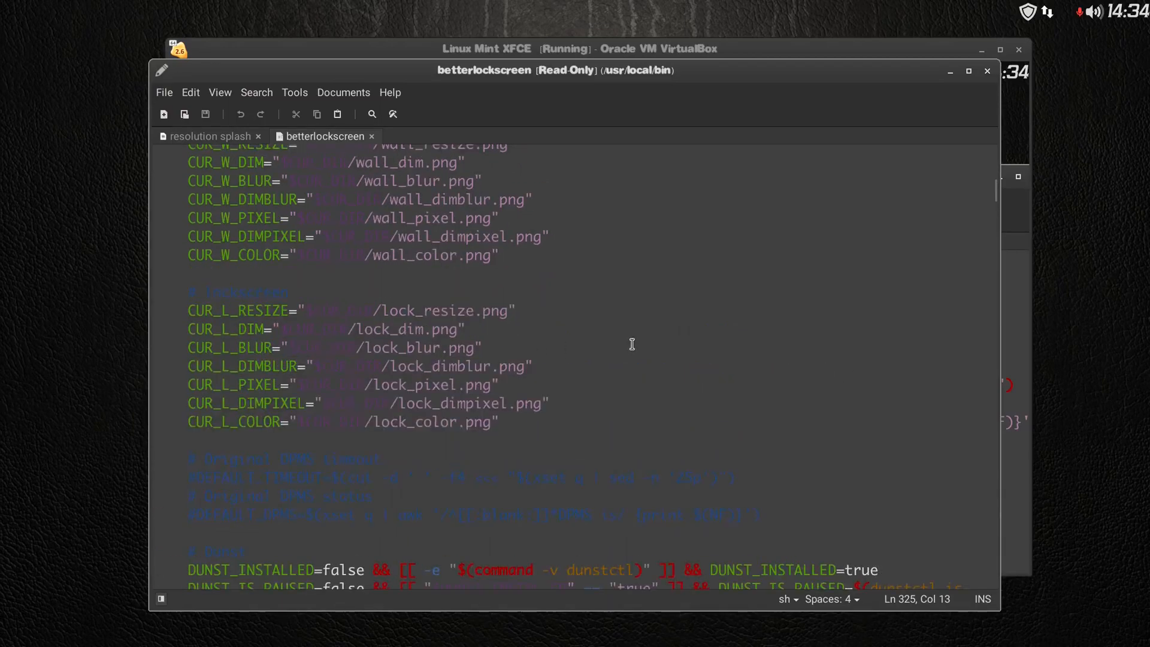
scroll(633, 345, down, 3)
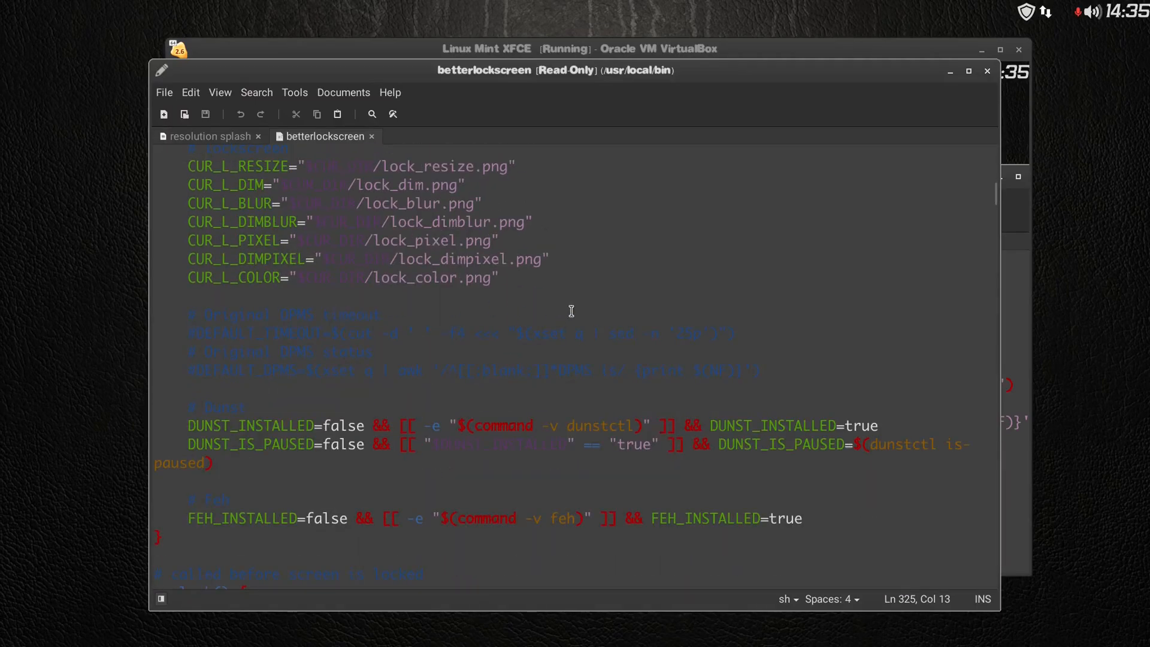
- Comment out the DEFAULT_TIMEOUT and DEFAULT_DPMS lines with # in the virtual machine's betterlockscreen script and shift the editor window into full view
click(909, 48)
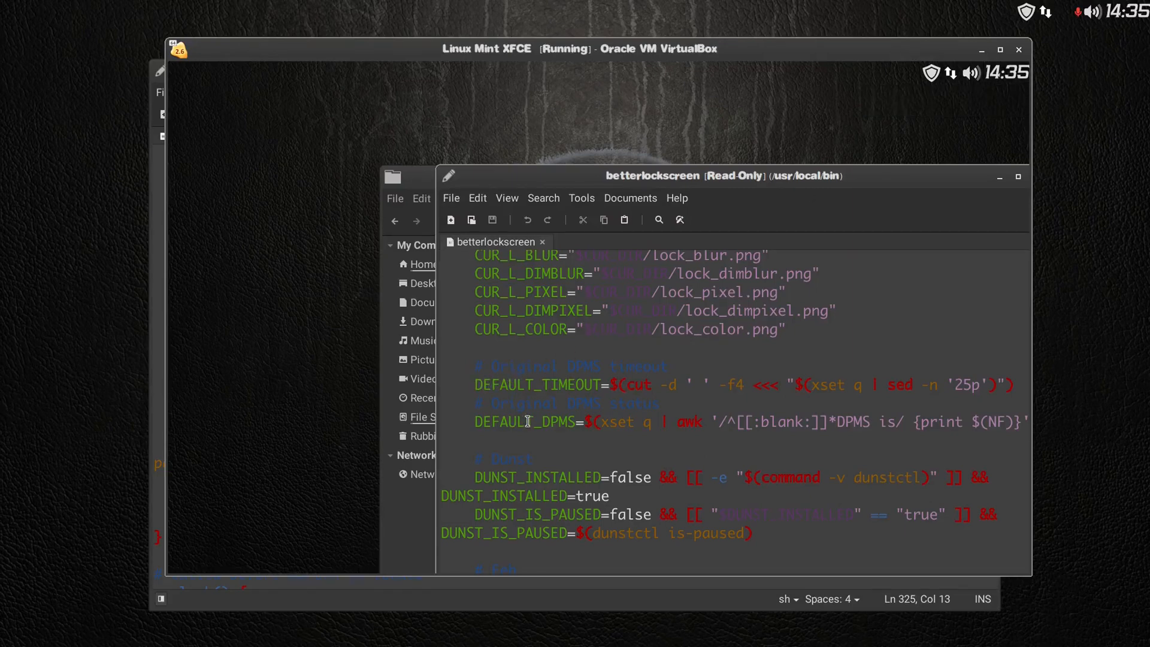
text(#)
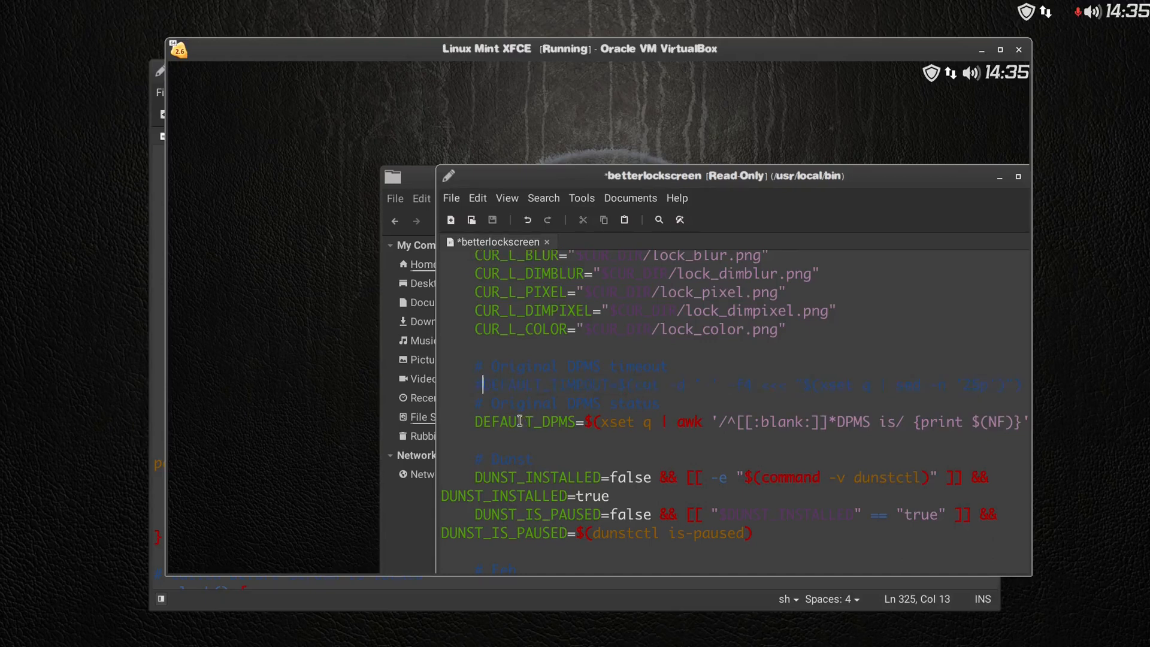
click(475, 424)
text(#)
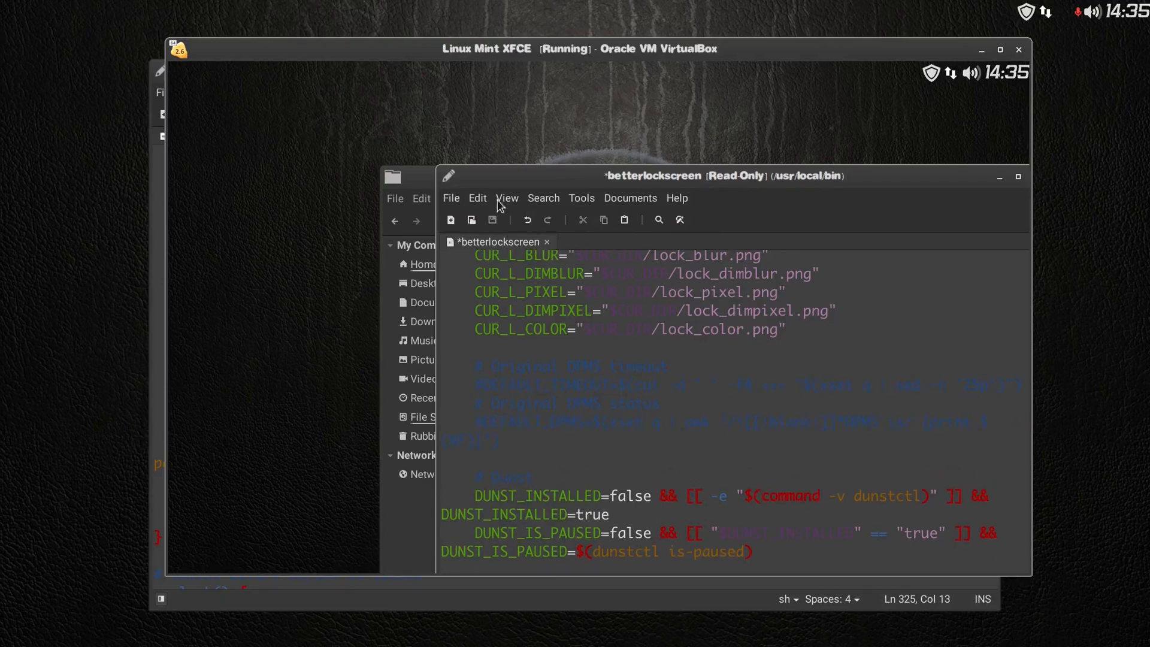
drag(696, 175, 596, 180)
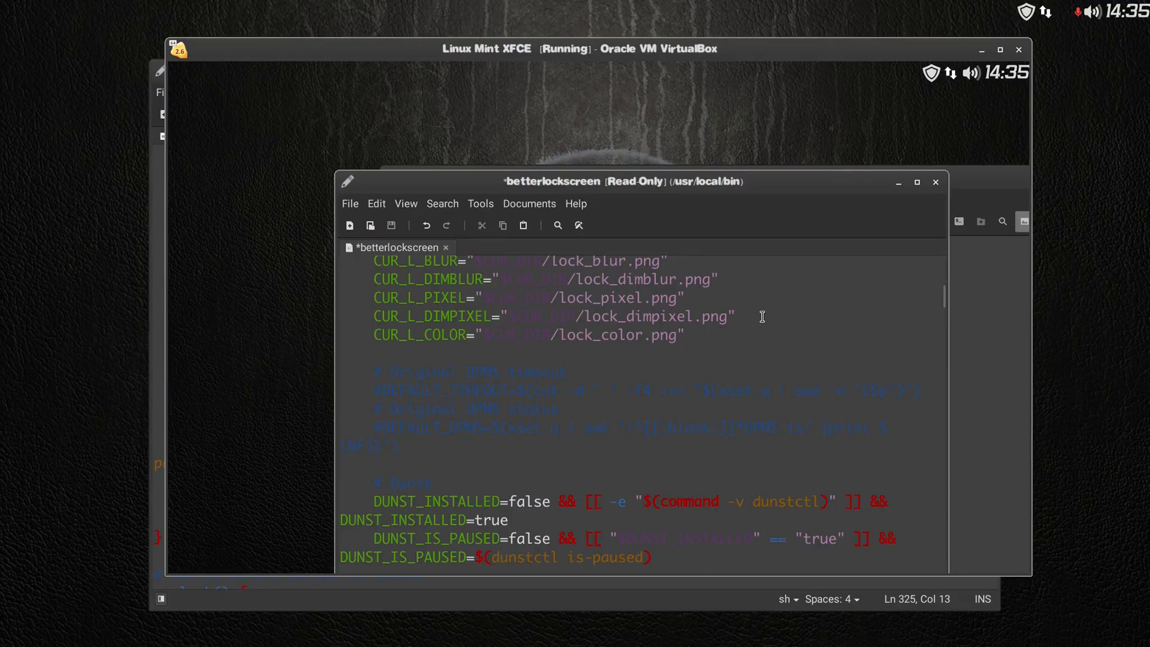
- Remove the added # marks from the DEFAULT_DPMS and DEFAULT_TIMEOUT lines and close the read-only betterlockscreen script without saving
key(BackSpace)
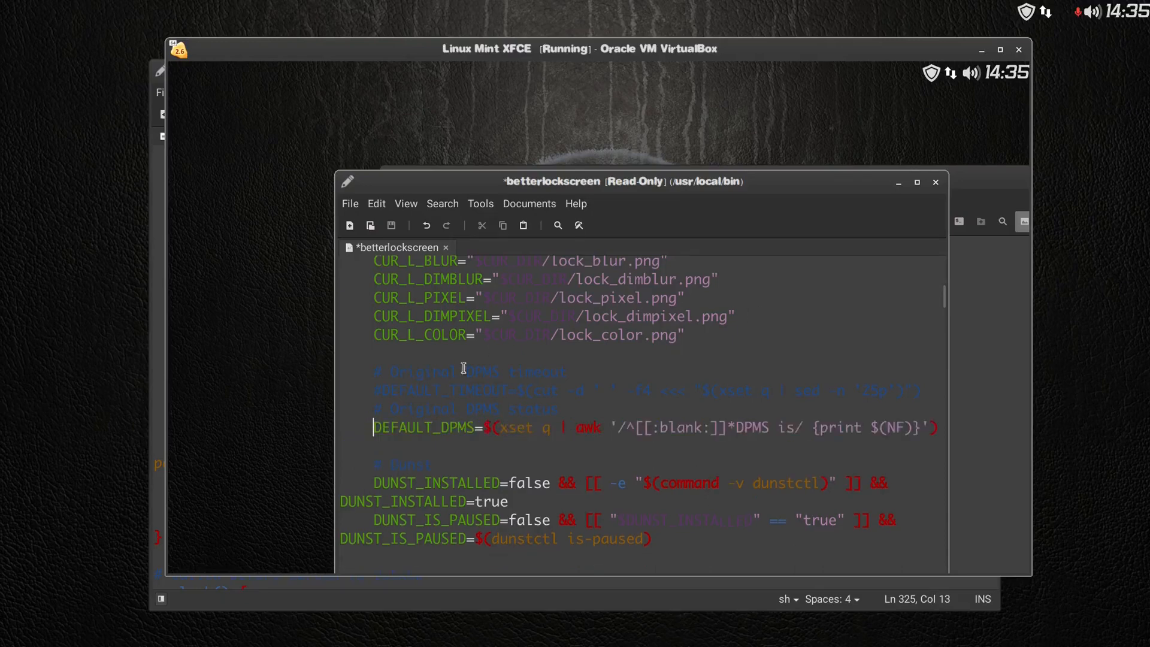
click(383, 410)
key(BackSpace)
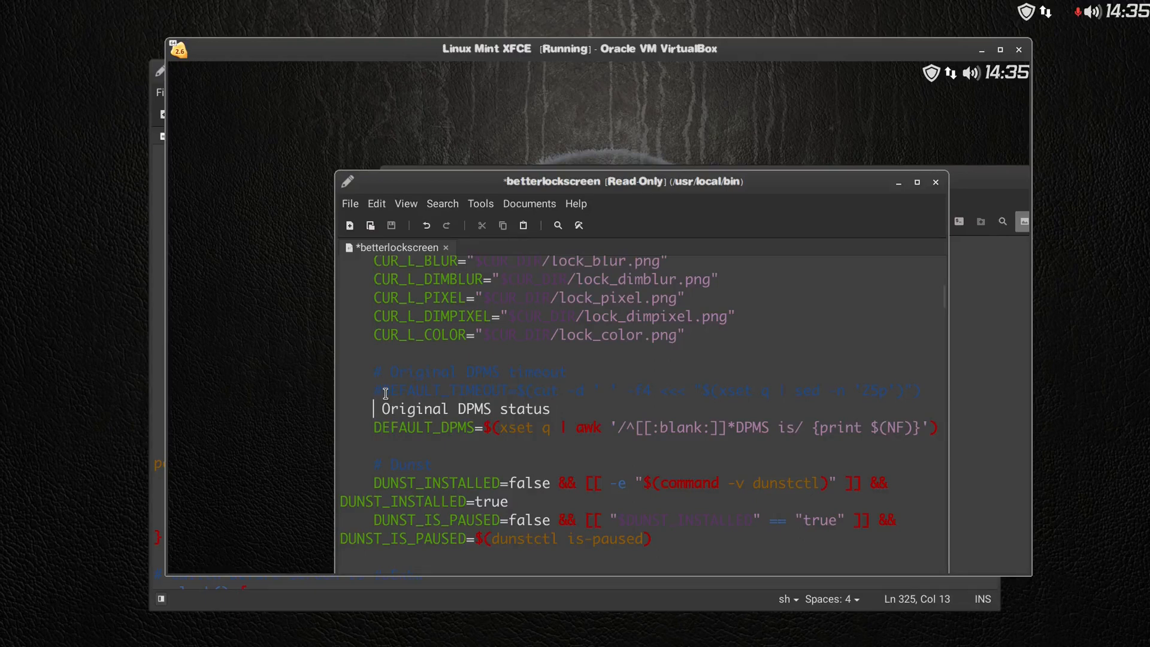
text(#)
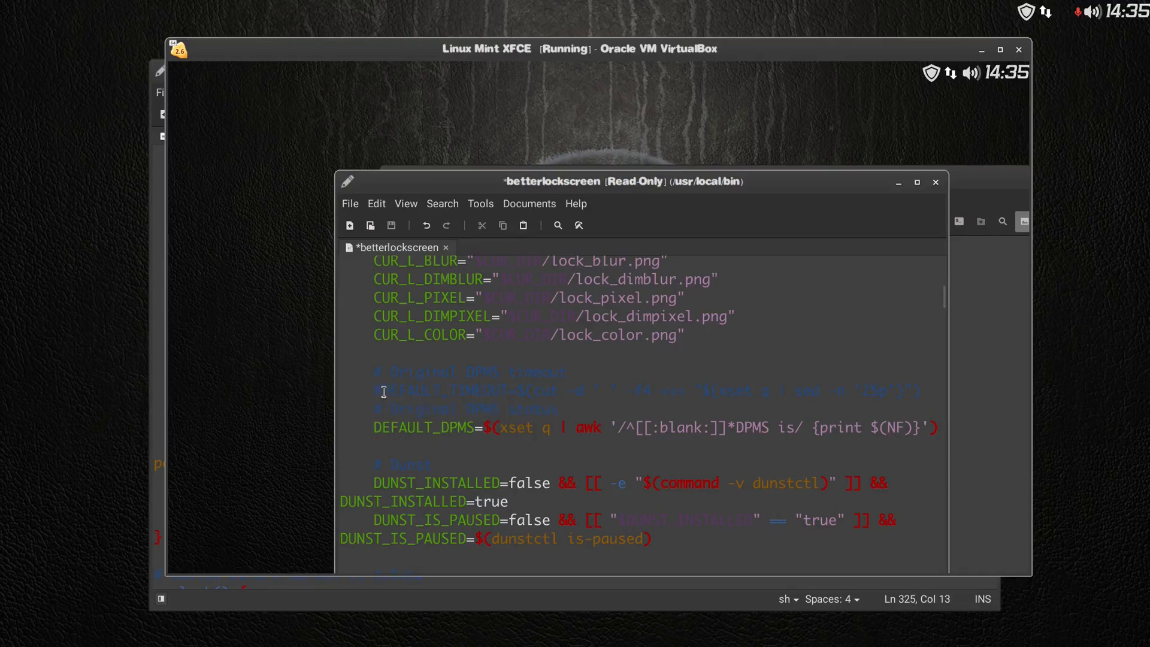
key(BackSpace)
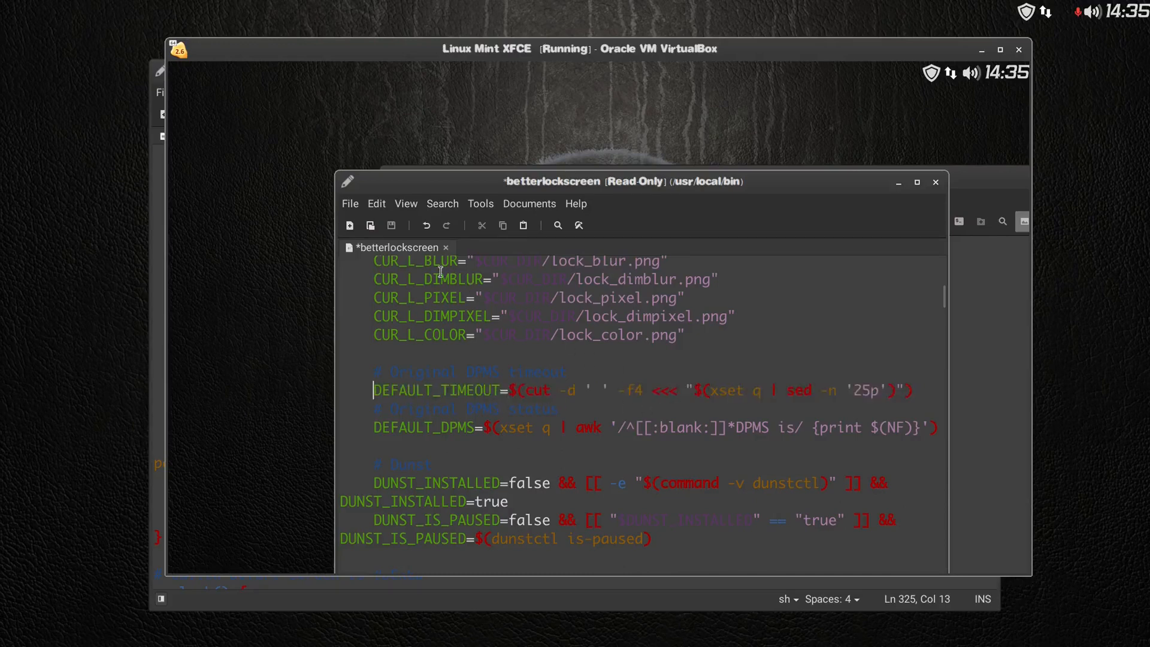
click(937, 184)
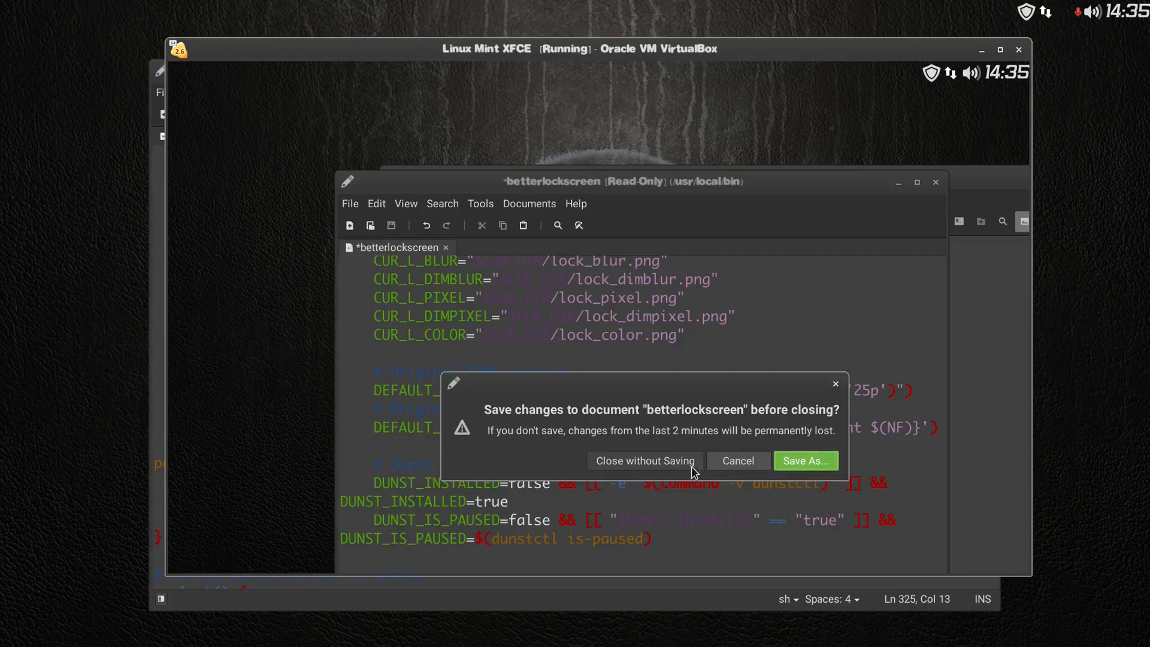
click(646, 463)
- Reopen the virtual machine's bin folder as root, authenticating with the account password, and open betterlockscreen in the text editor
right_click(644, 365)
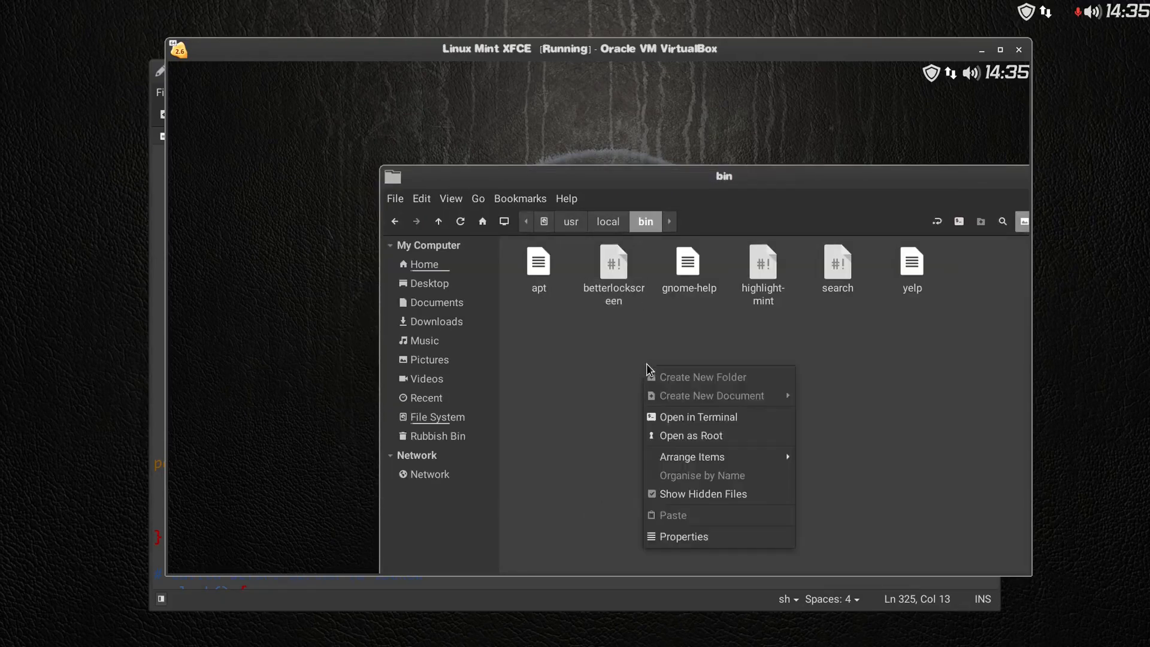
click(729, 441)
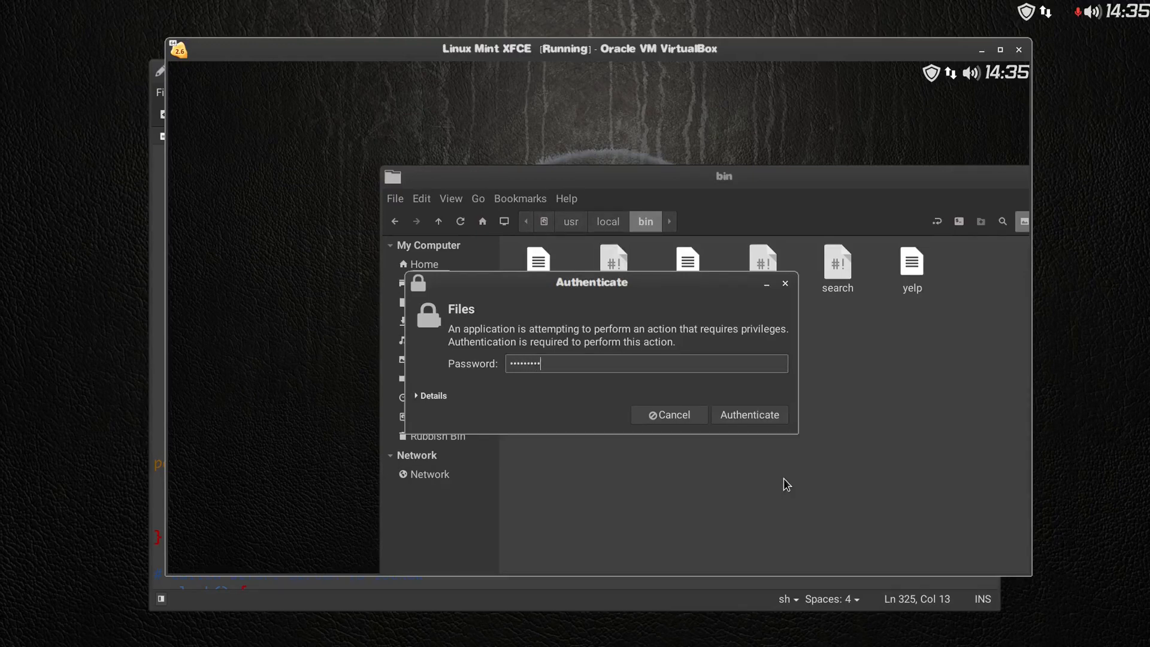
key(Return)
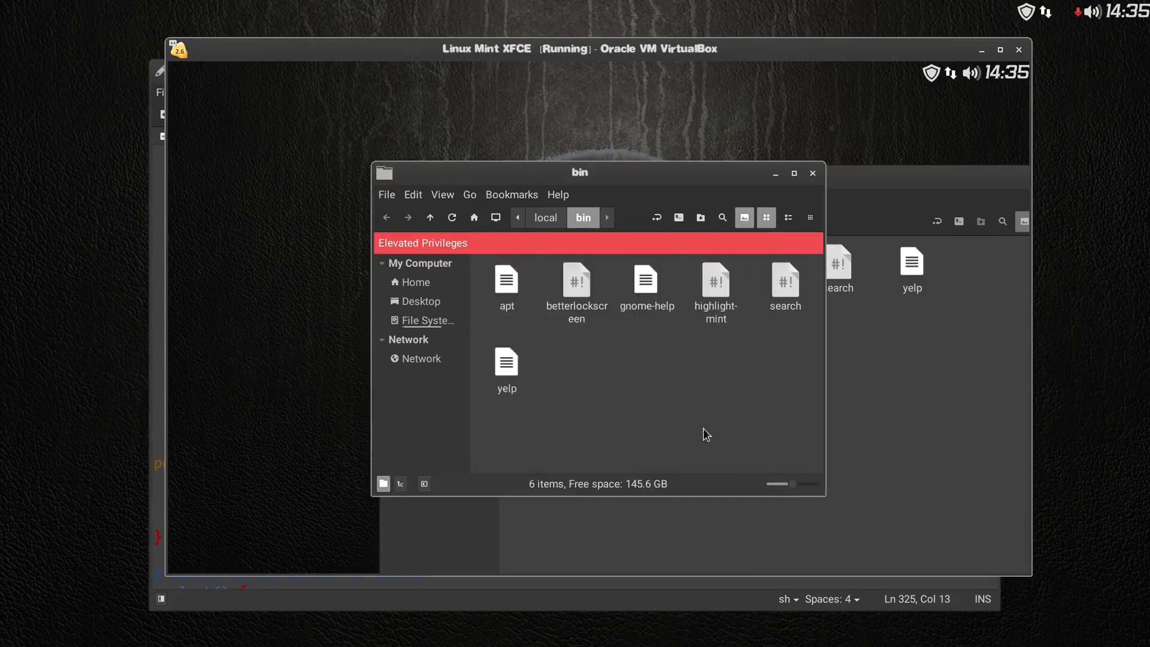
right_click(583, 300)
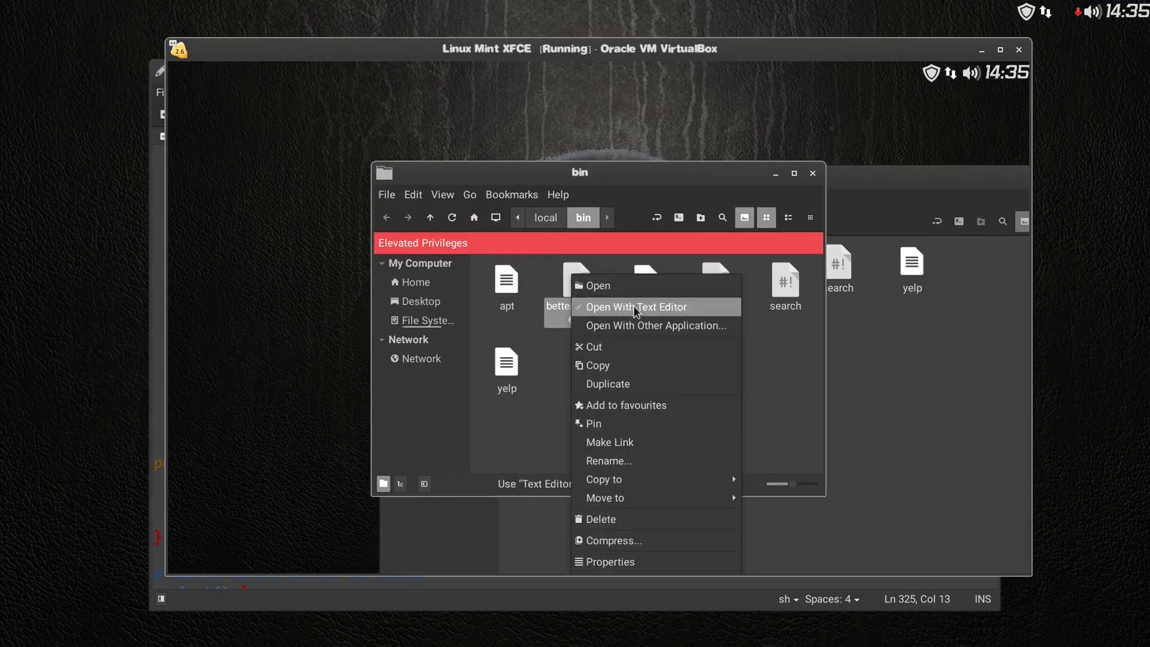
click(662, 307)
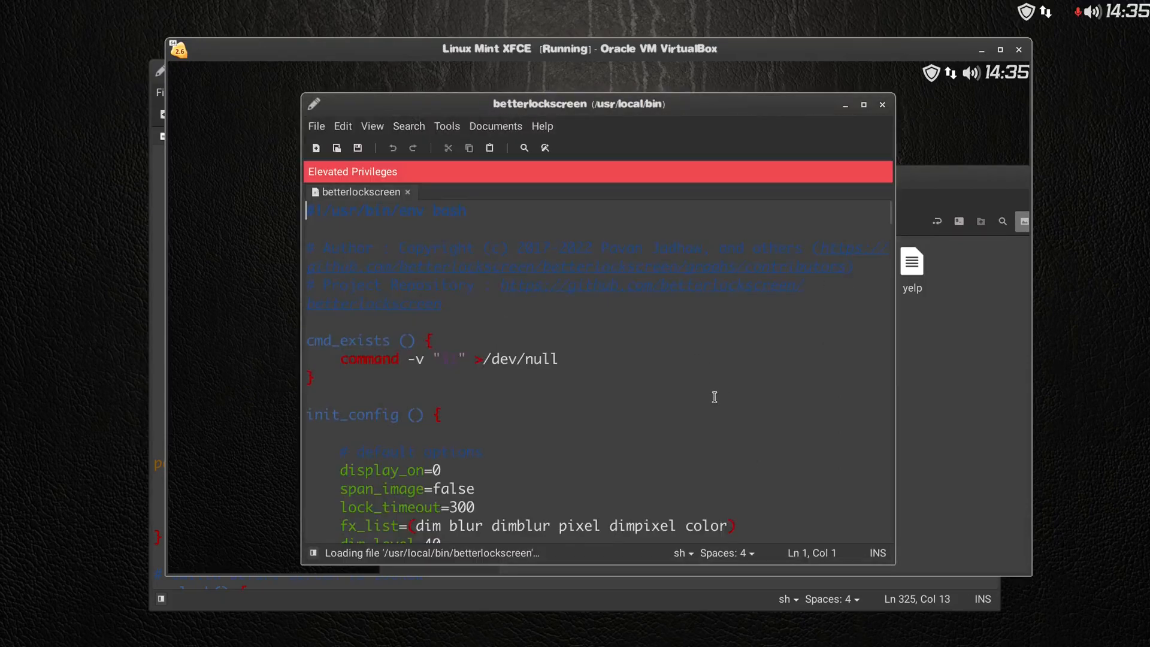
- Comment out the DEFAULT_TIMEOUT and DEFAULT_DPMS lines with # in the root-opened betterlockscreen script and save the file
scroll(719, 396, down, 7)
scroll(715, 396, down, 9)
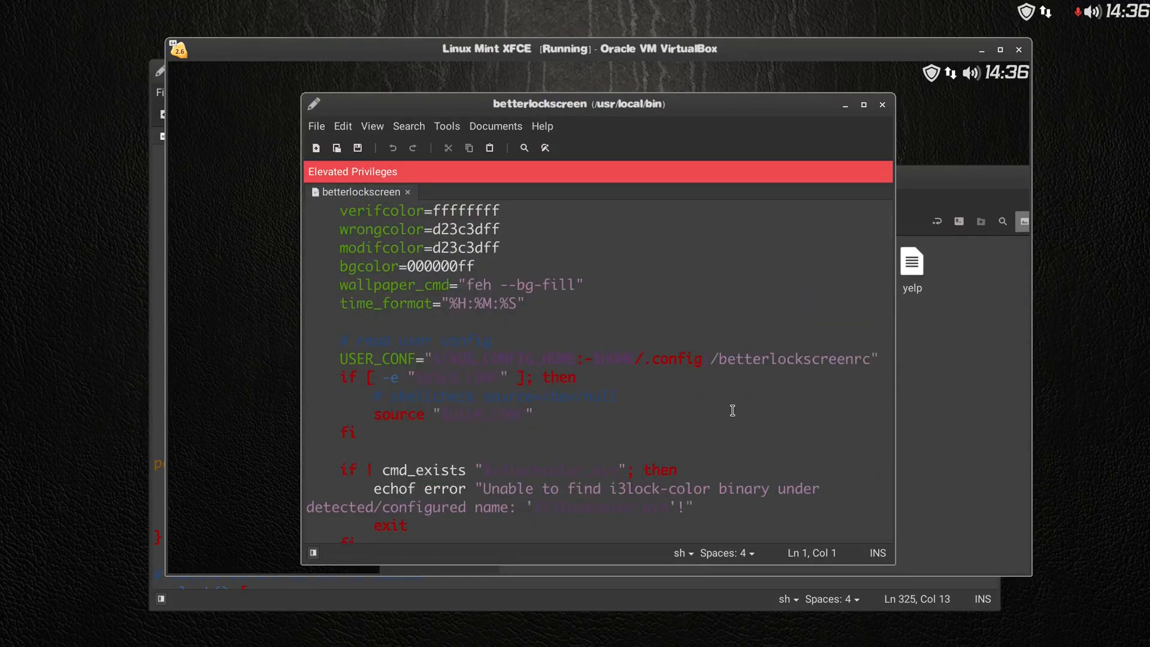
scroll(732, 410, down, 5)
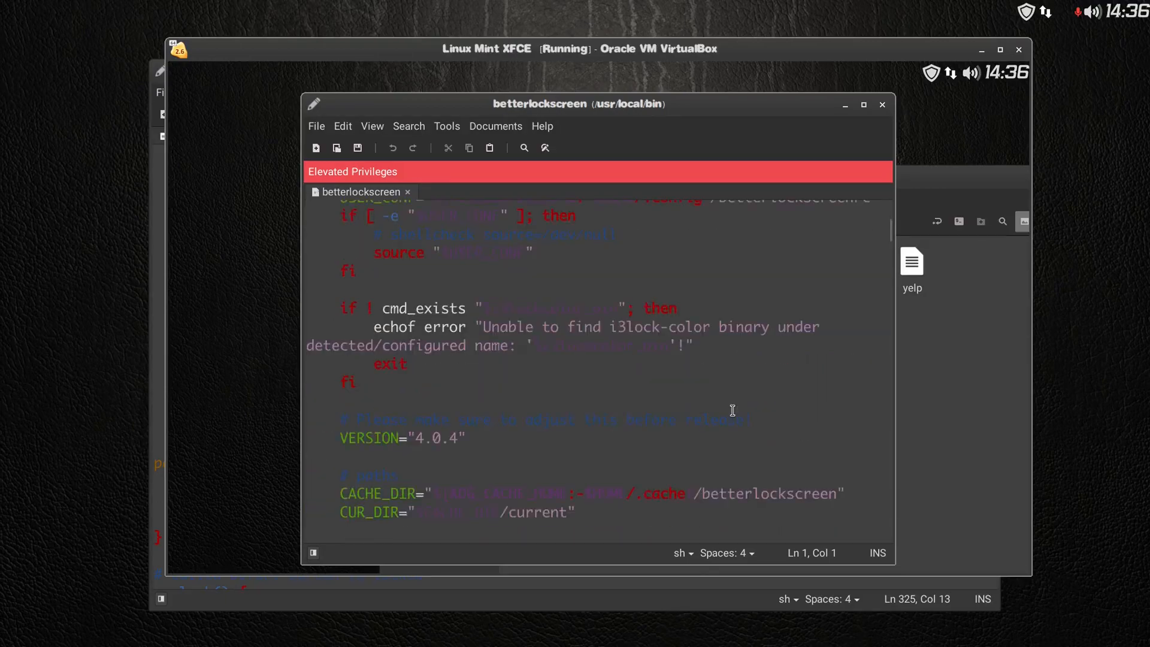
scroll(732, 410, down, 3)
scroll(733, 410, down, 7)
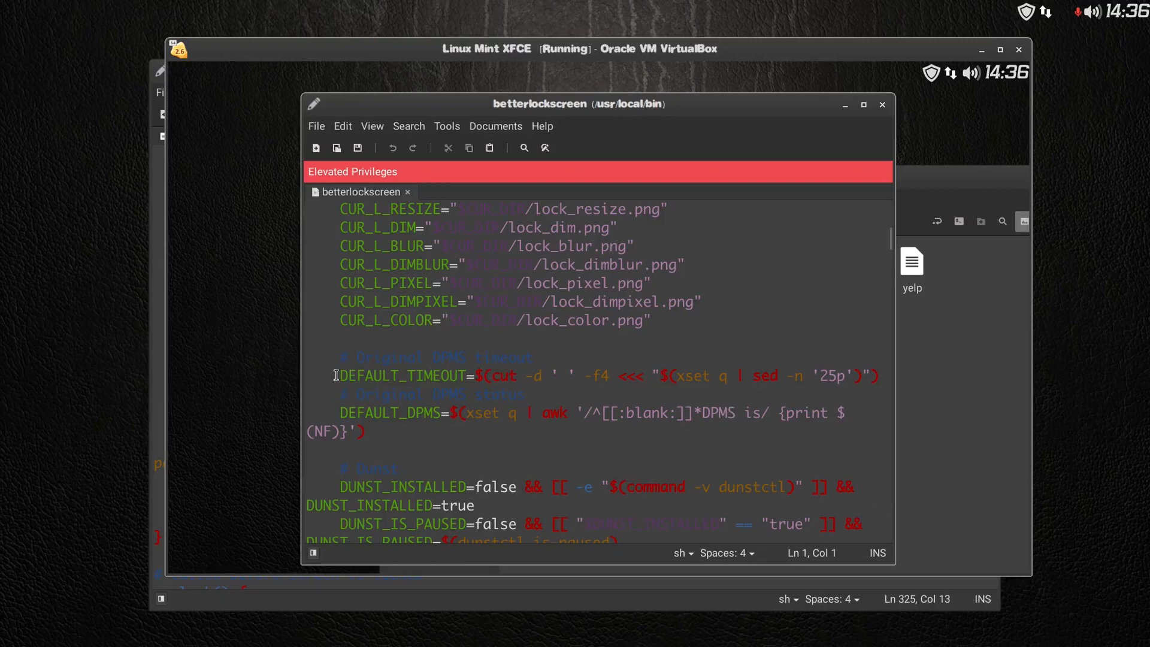
click(339, 376)
text(#)
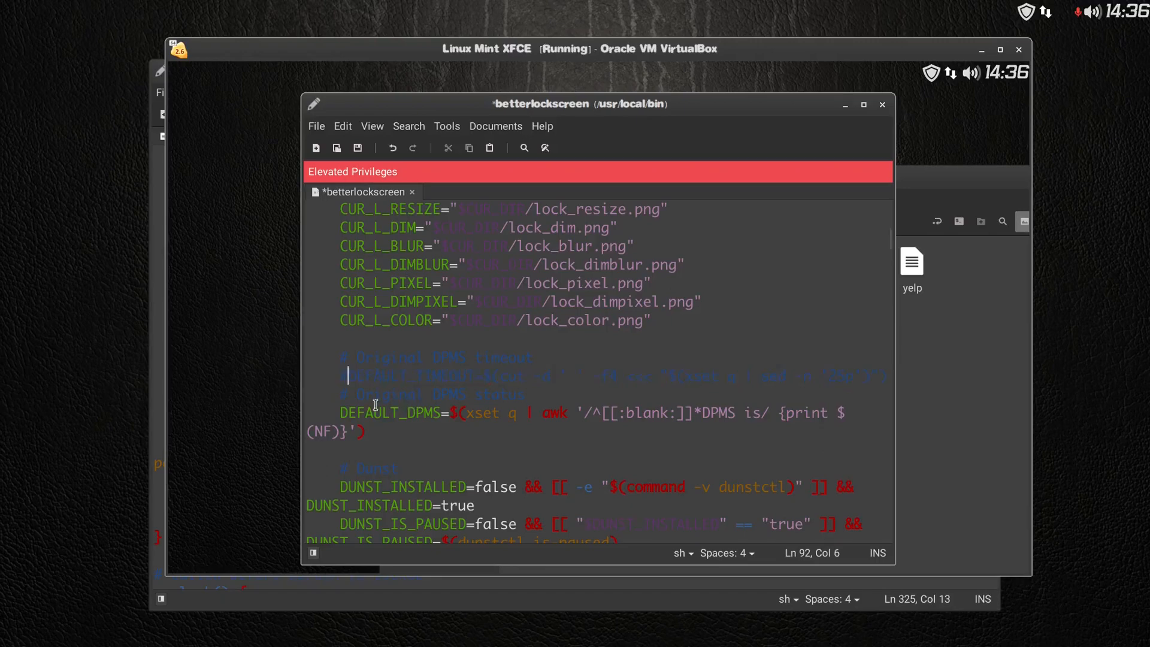
click(340, 413)
text(#)
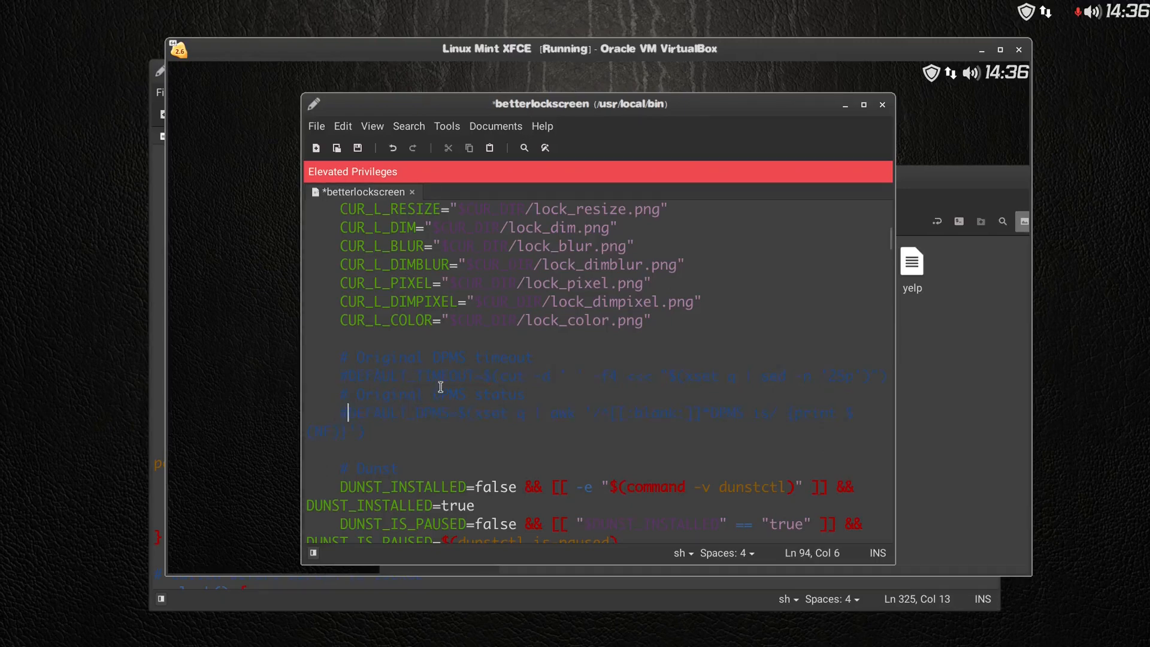
click(357, 147)
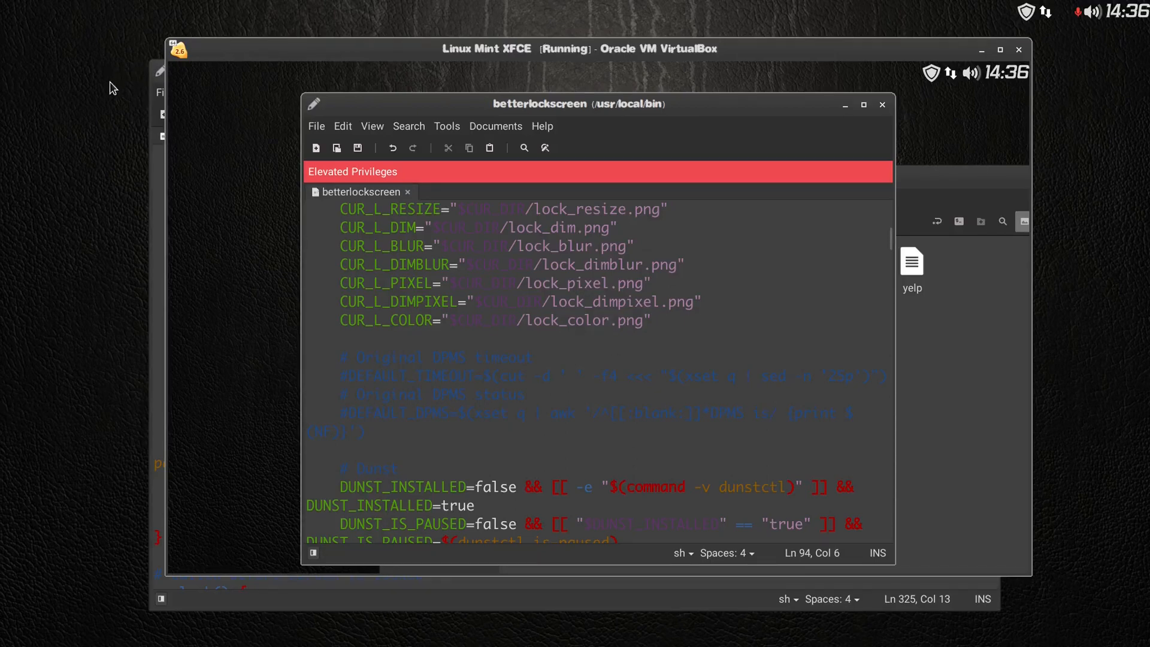
- Review the host's betterlockscreen script around the DPMS, prelock and lock sections for comparison, and close its editor
click(61, 380)
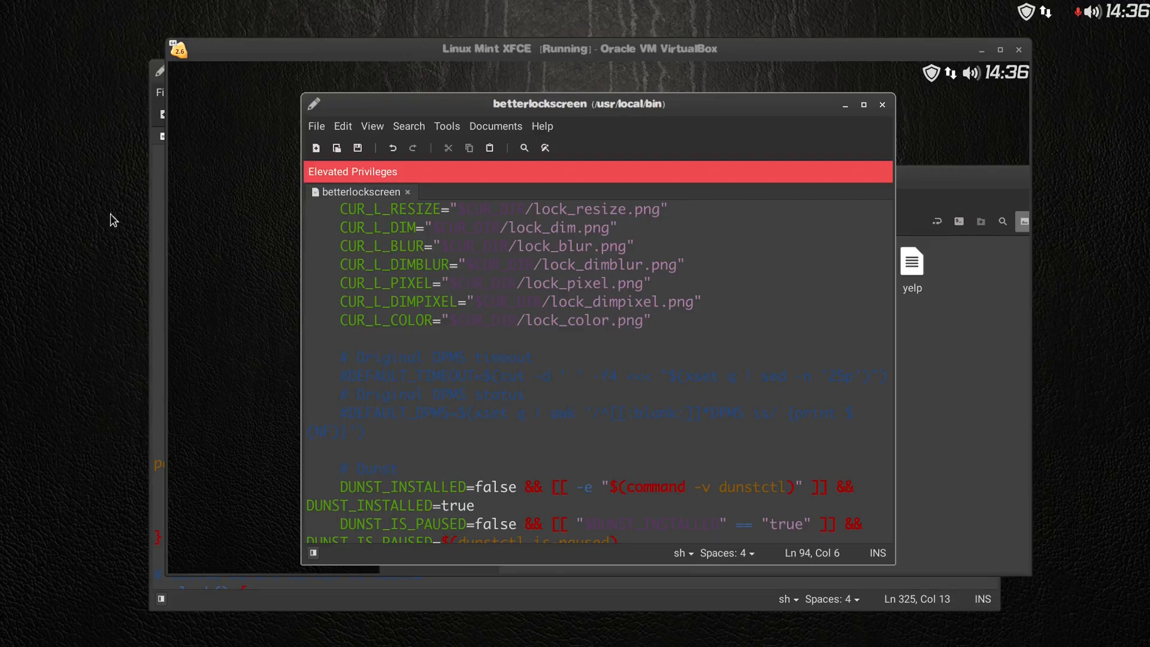
click(156, 348)
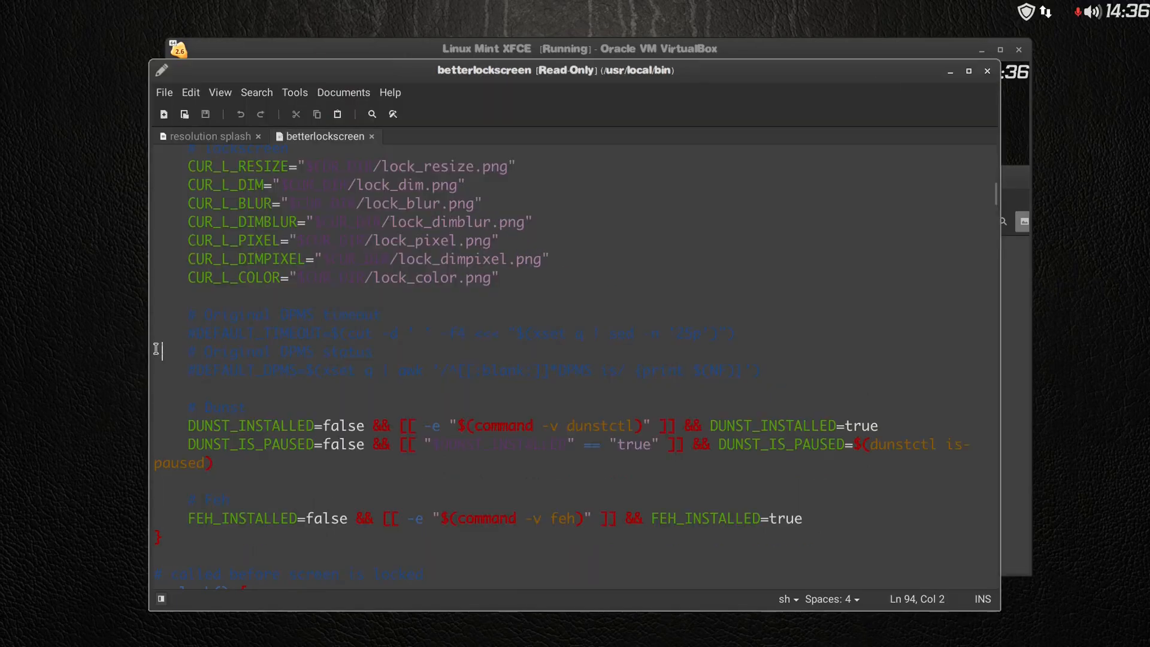
scroll(326, 368, down, 3)
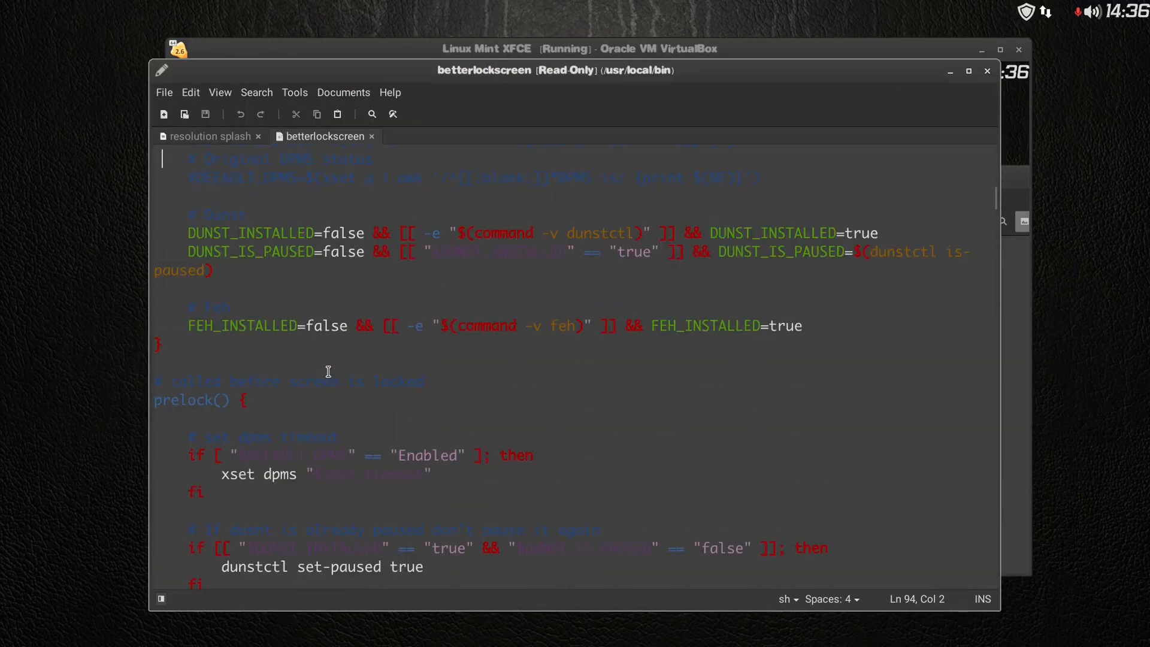
scroll(328, 372, down, 3)
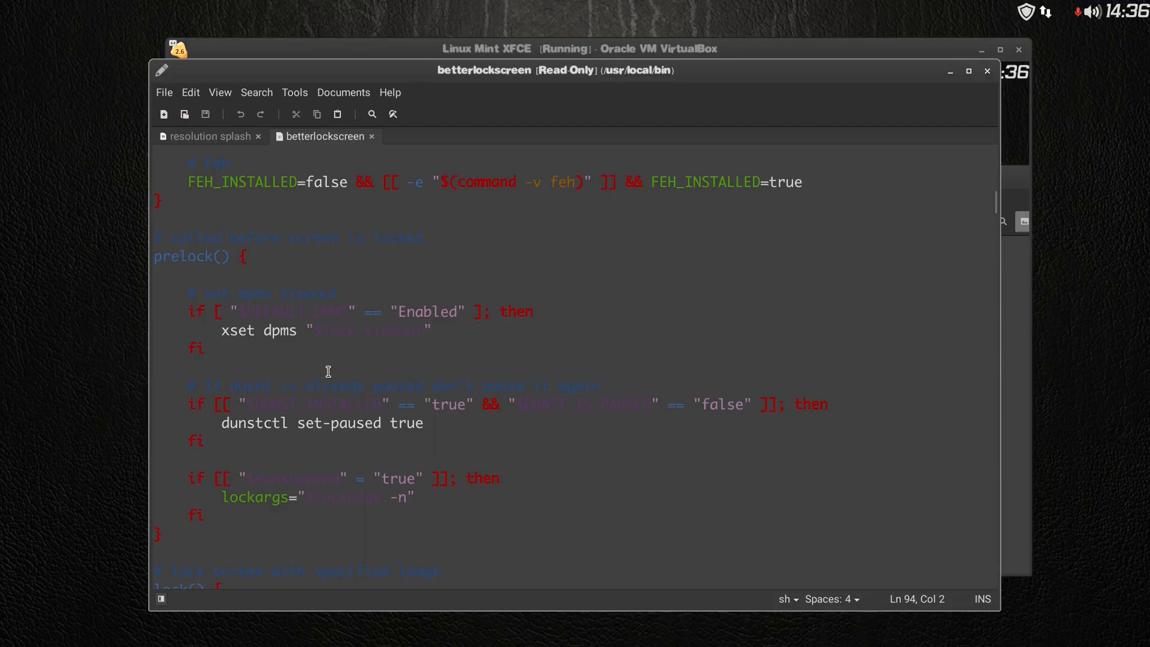
scroll(329, 372, down, 10)
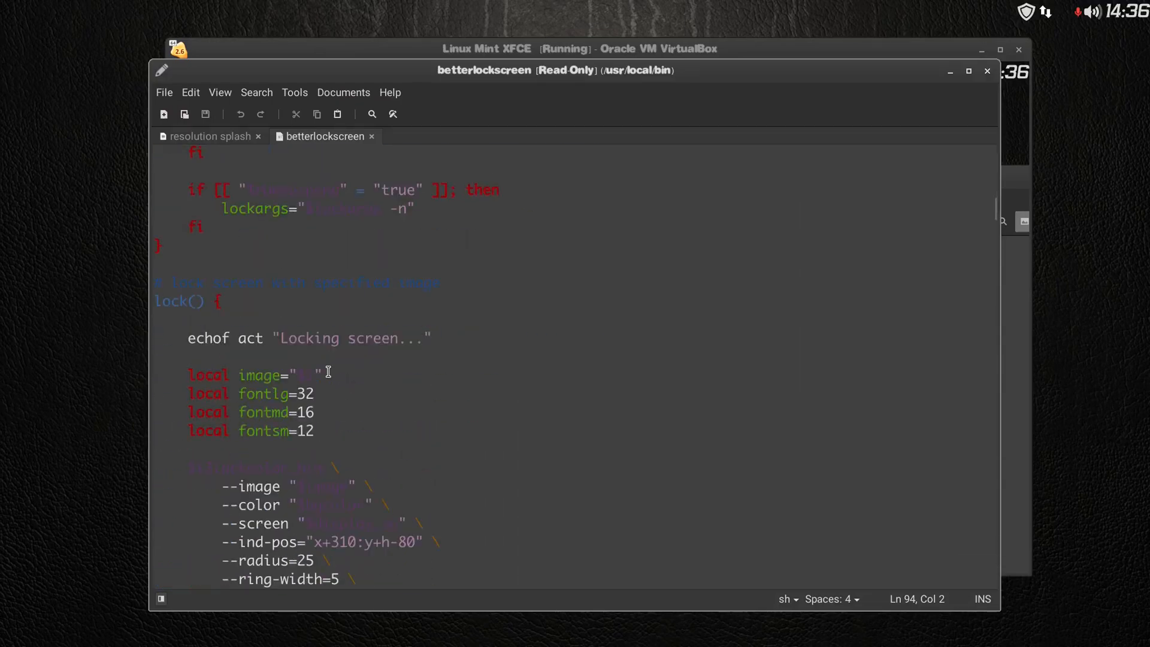
scroll(328, 372, up, 3)
scroll(329, 372, up, 9)
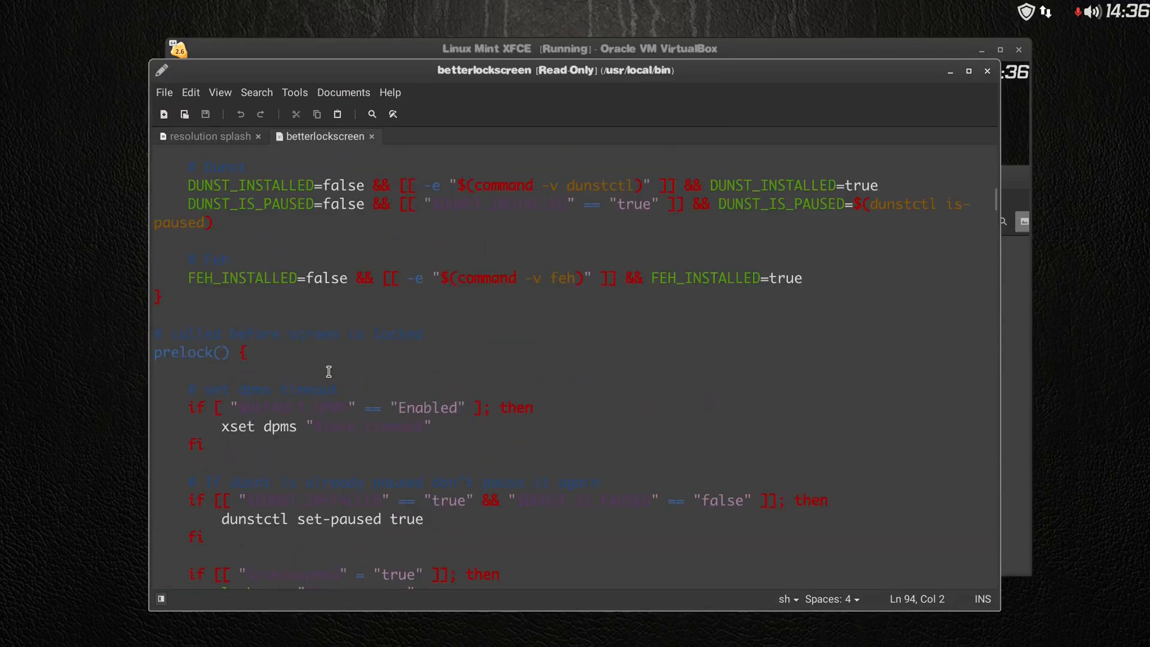
scroll(328, 371, up, 8)
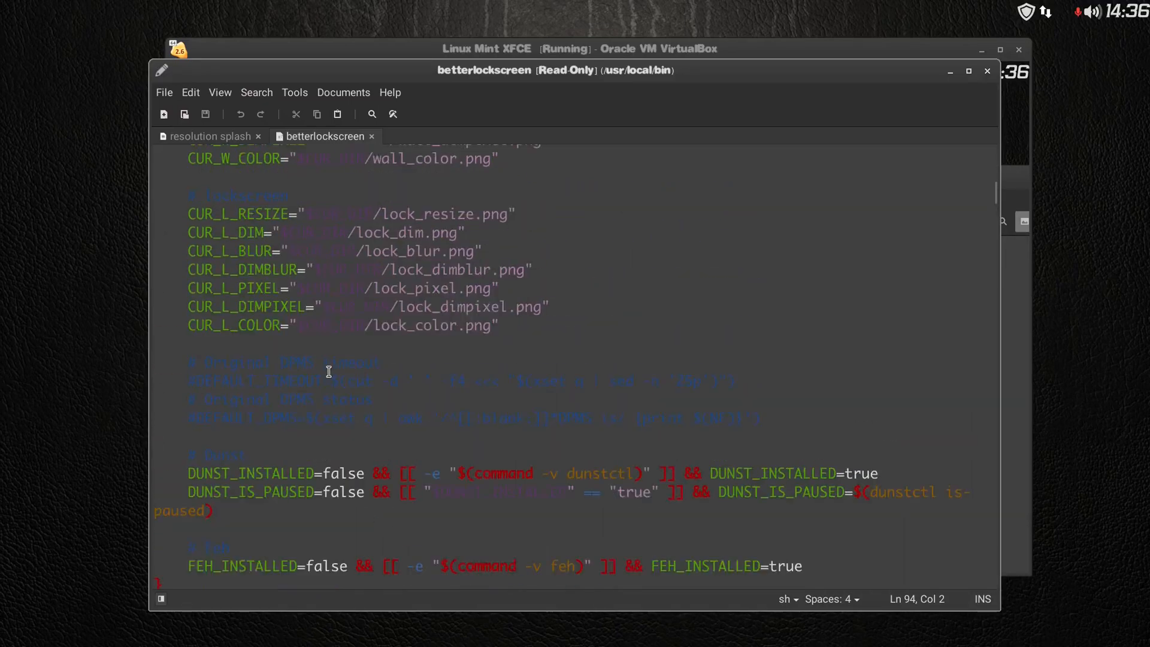
scroll(328, 371, up, 12)
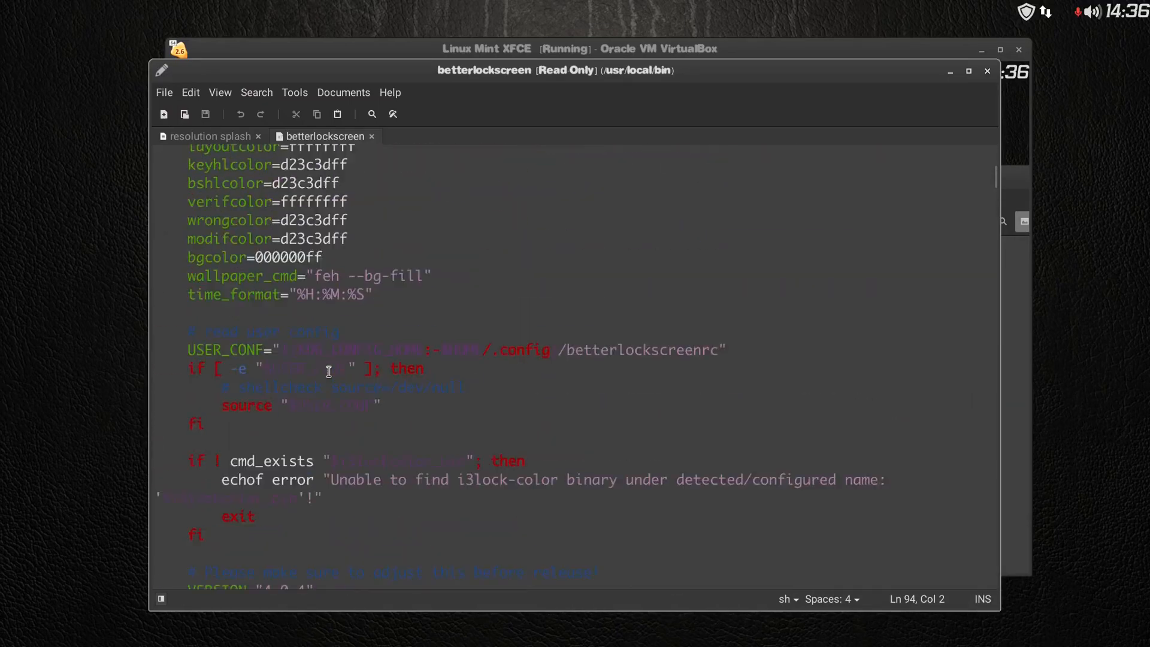
scroll(329, 371, up, 12)
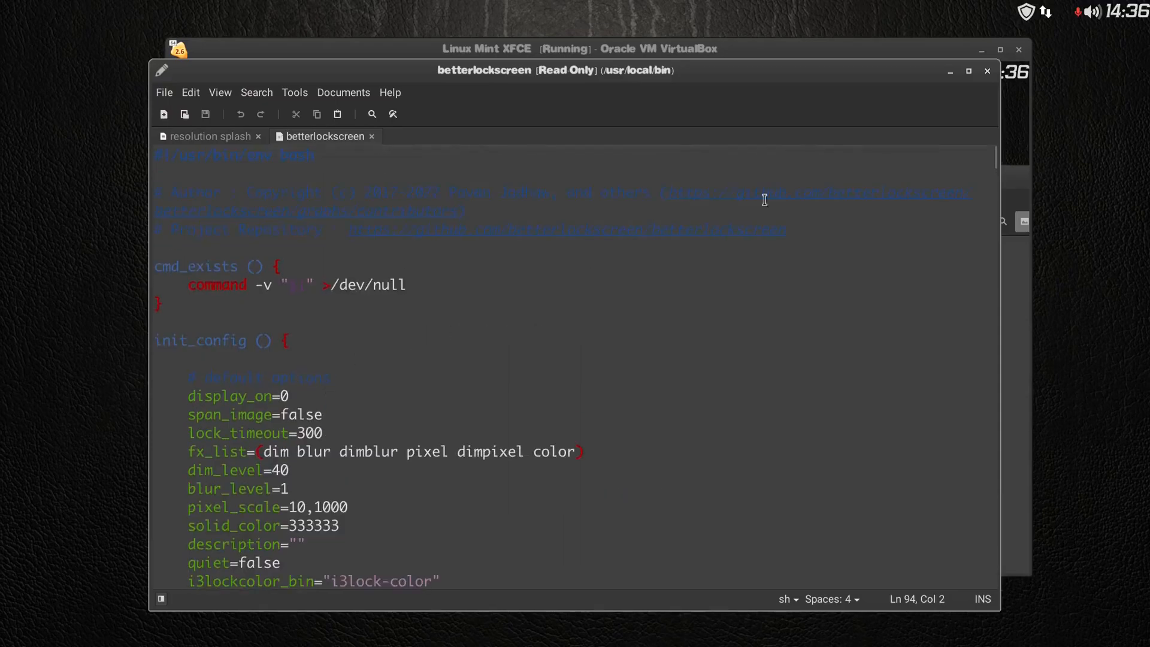
click(986, 73)
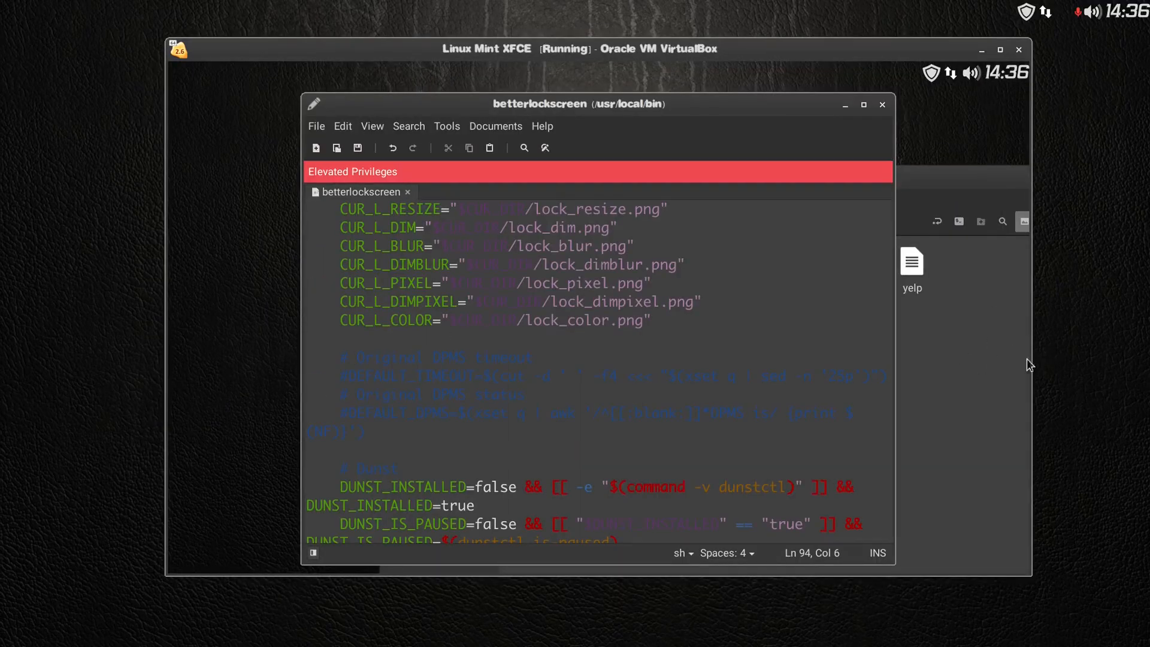
- Save the virtual machine's betterlockscreen script once more and close its editor and both bin folder windows
drag(701, 111, 738, 104)
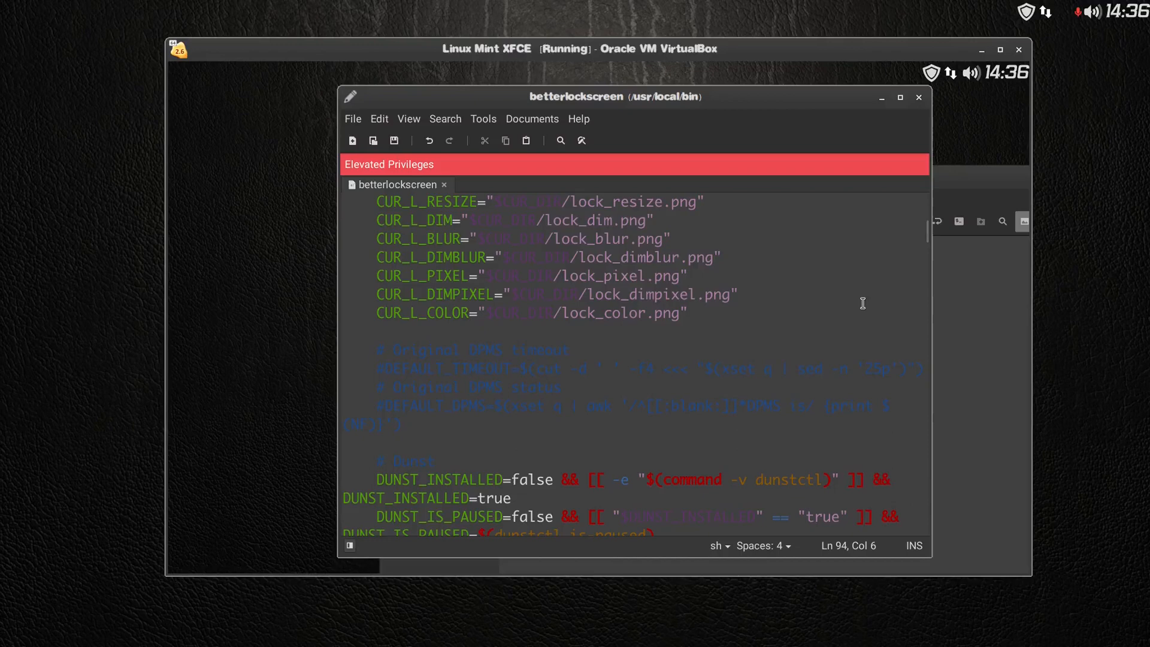
click(394, 141)
click(919, 97)
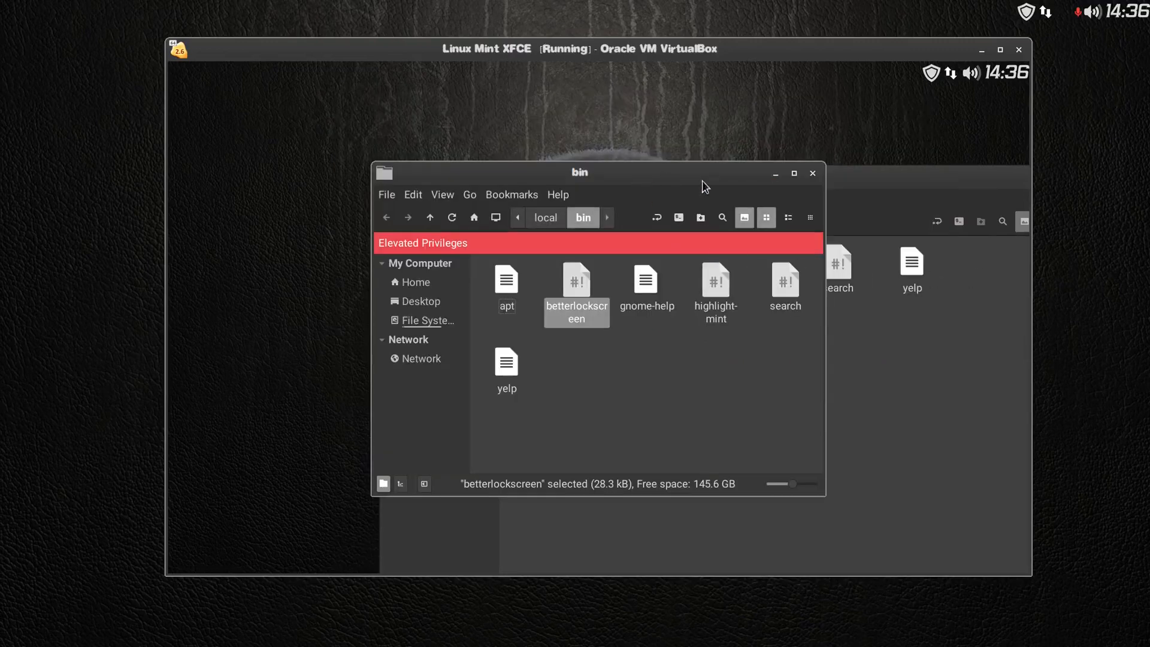
click(814, 173)
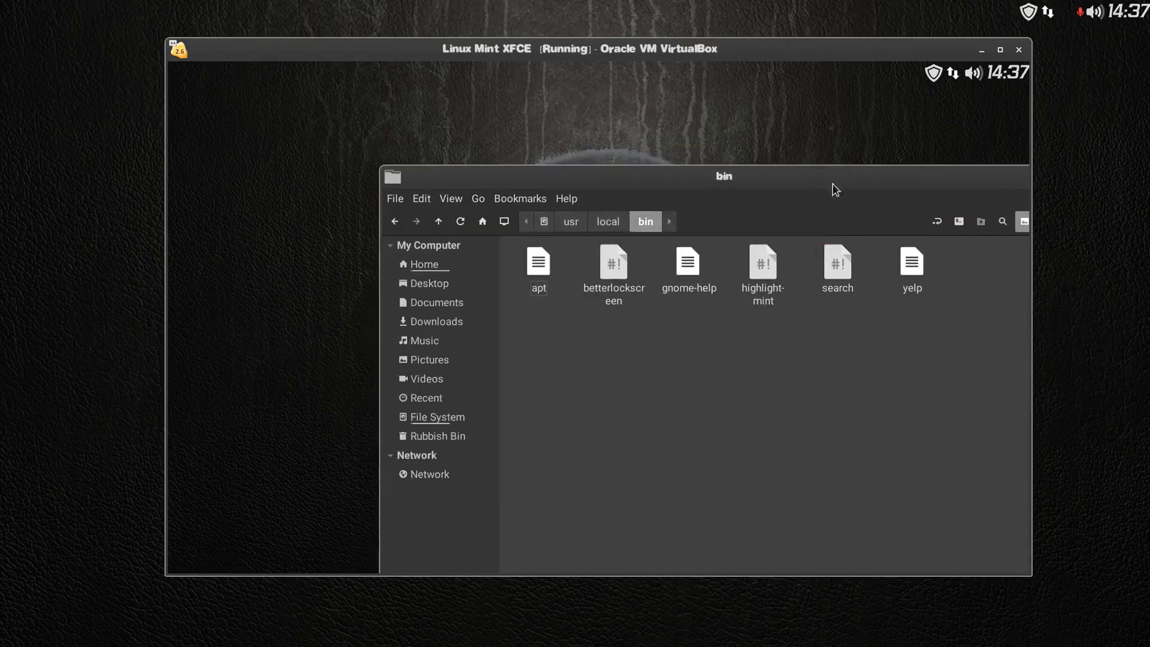
drag(840, 178, 689, 125)
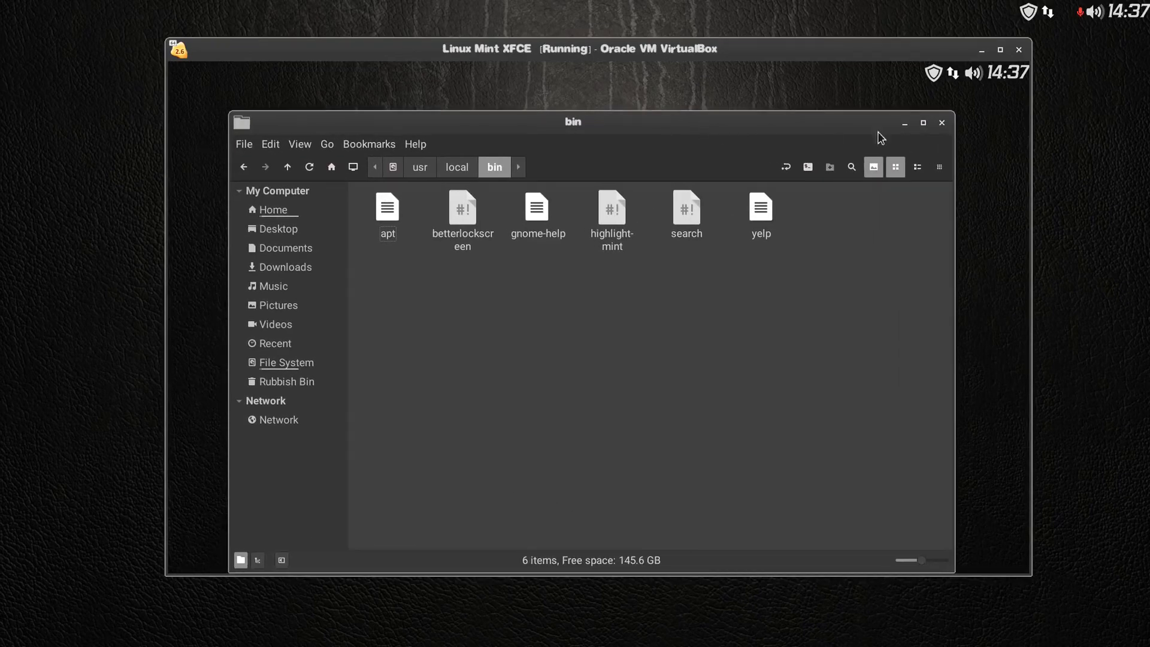
click(941, 123)
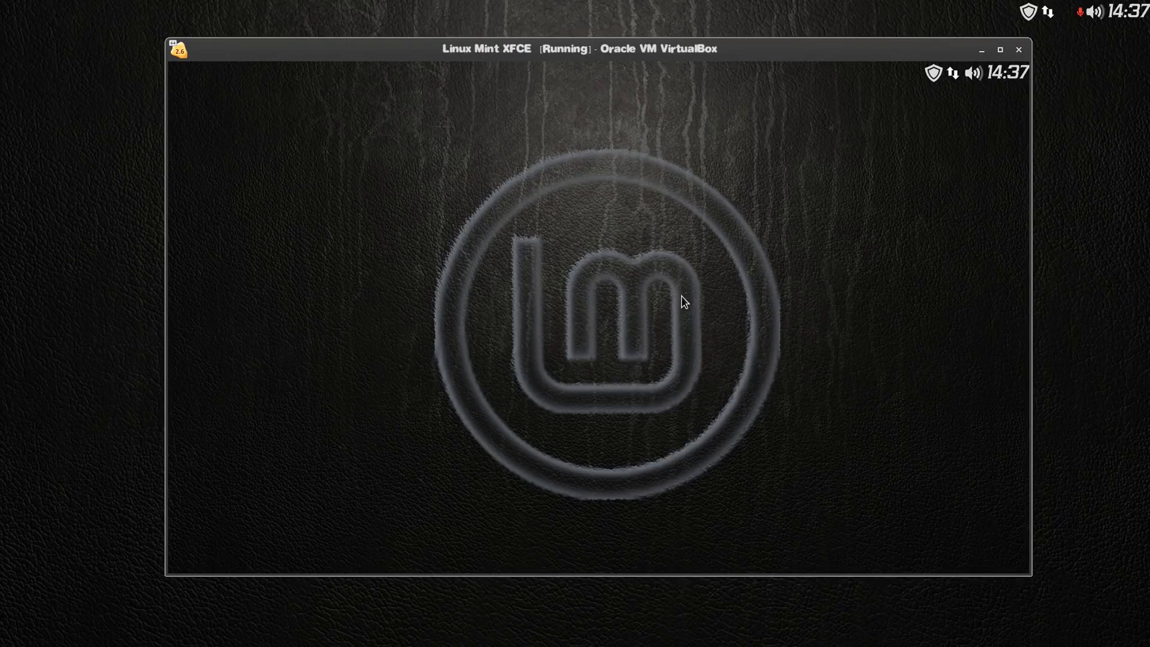
- Switch the virtual machine to full screen and look through the application menu's categories
key(ctrl+f)
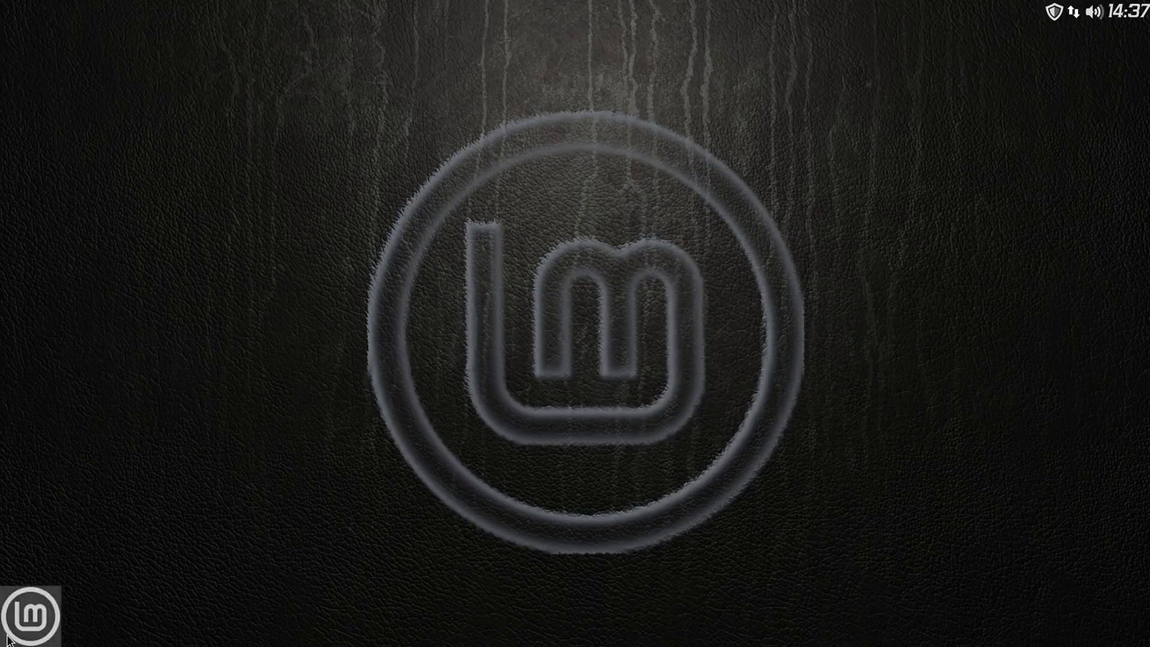
click(8, 640)
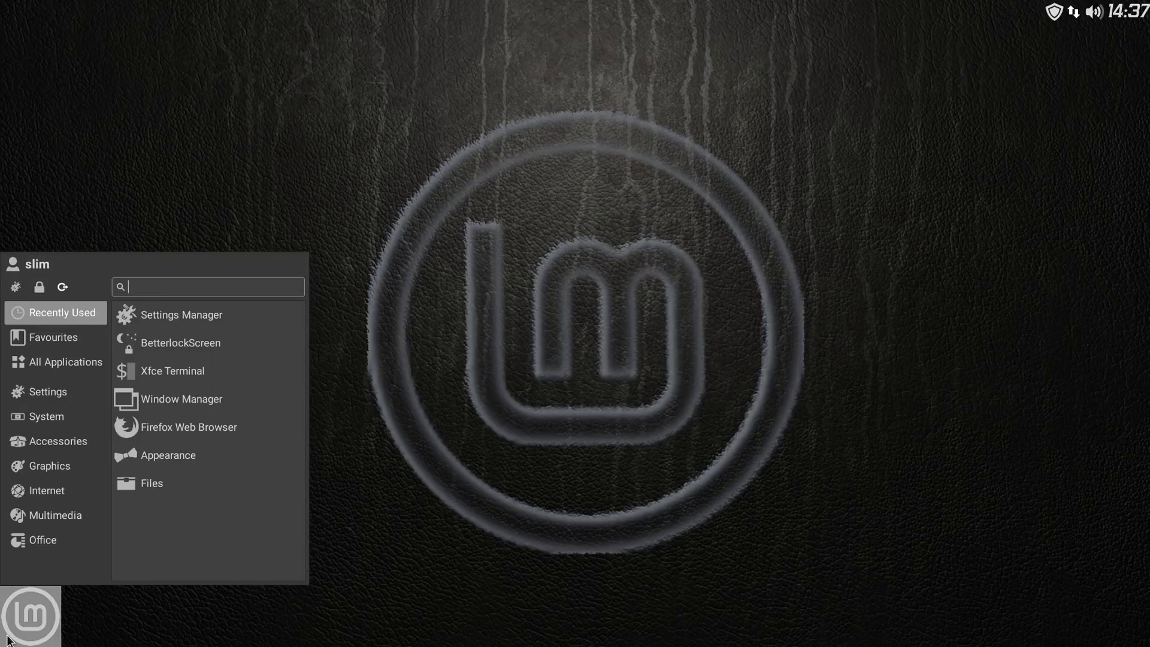
click(48, 396)
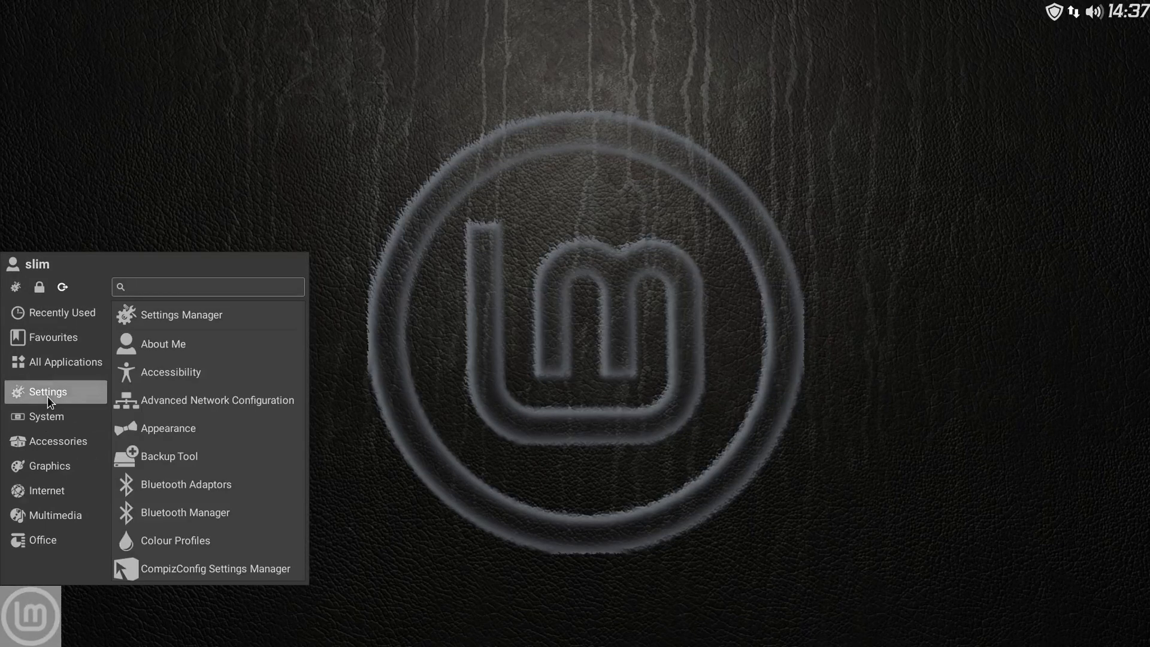
click(52, 466)
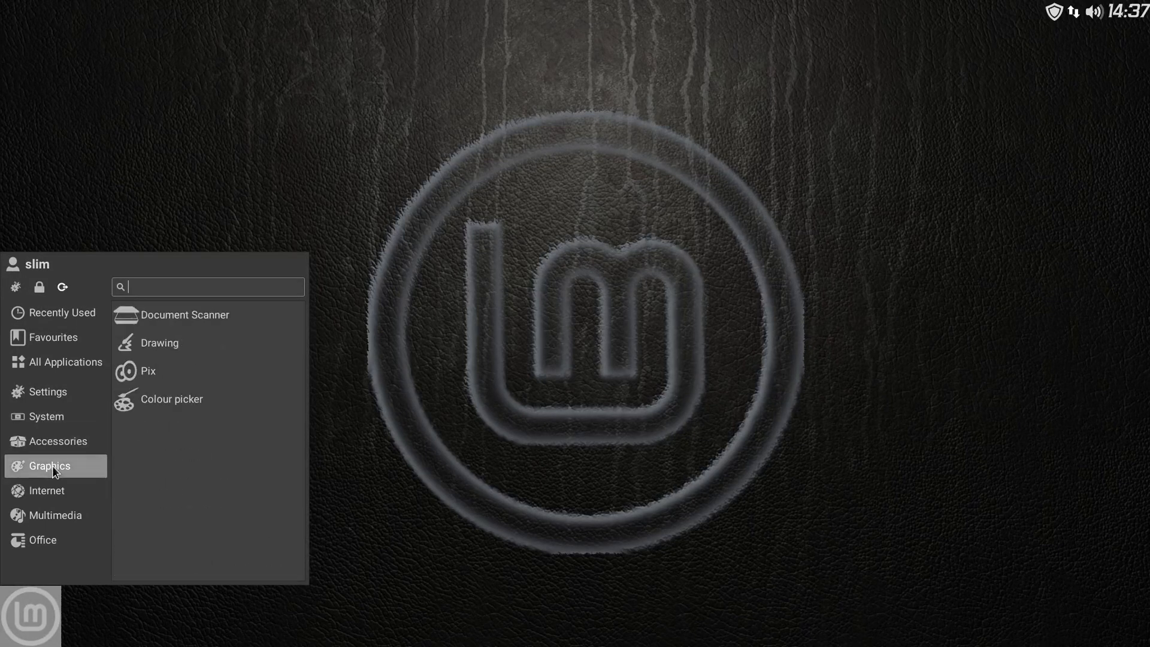
click(99, 439)
click(610, 512)
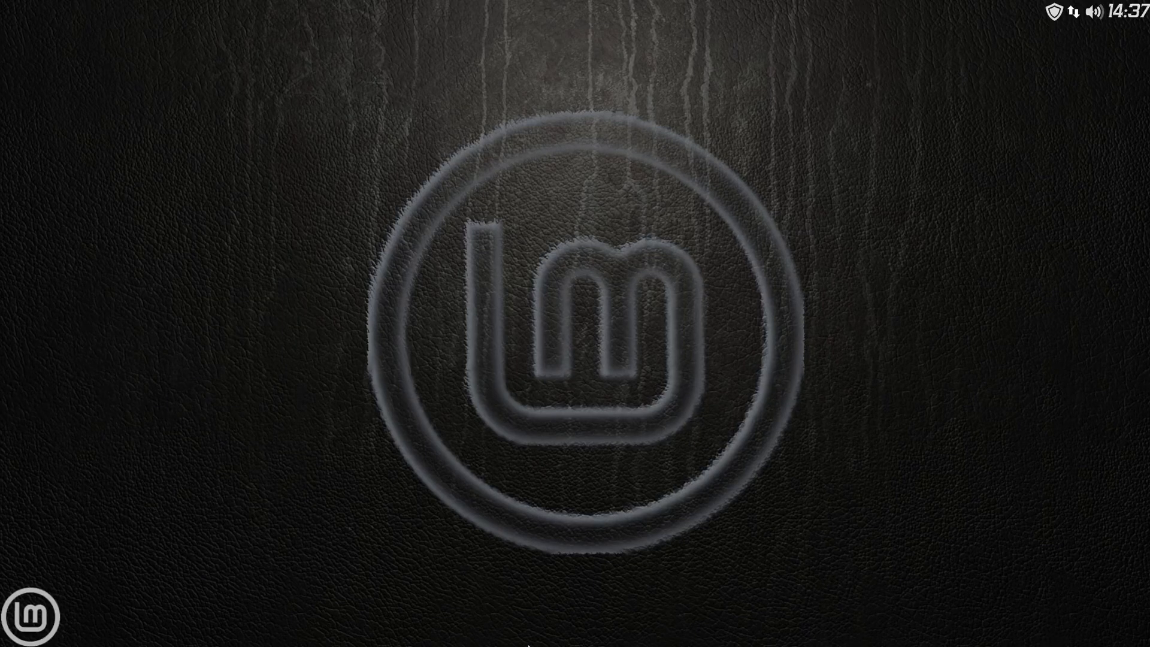
- Open the file manager at /usr/share/backgrounds and copy the CaveMint-Grey.png image
mouse_move(603, 638)
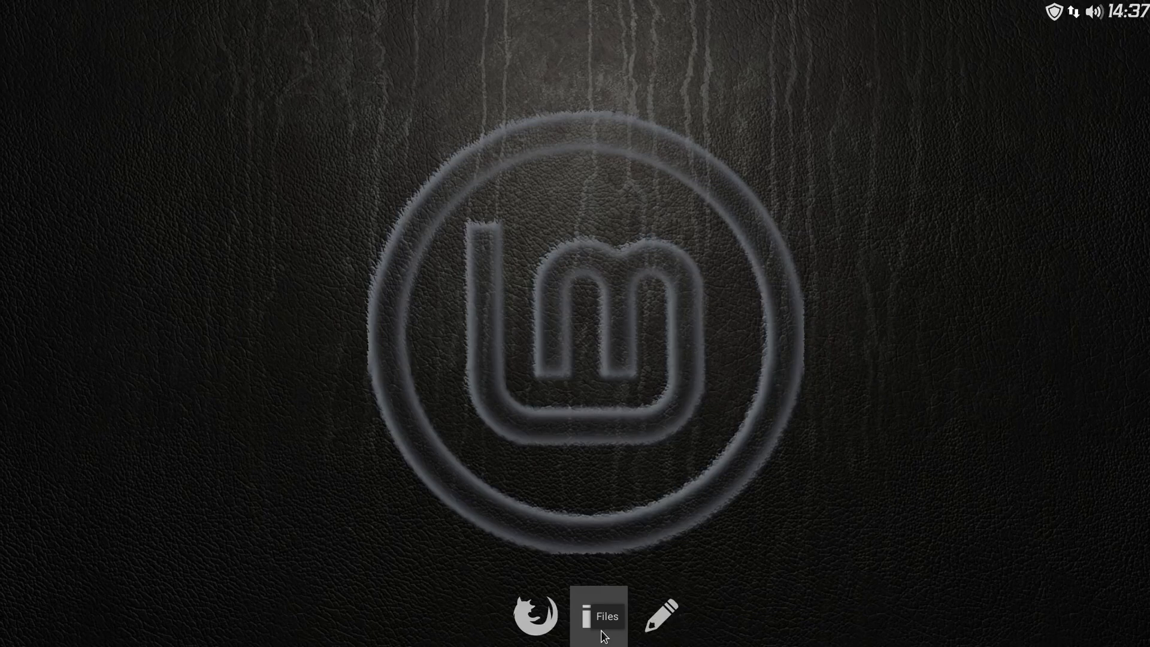
click(602, 634)
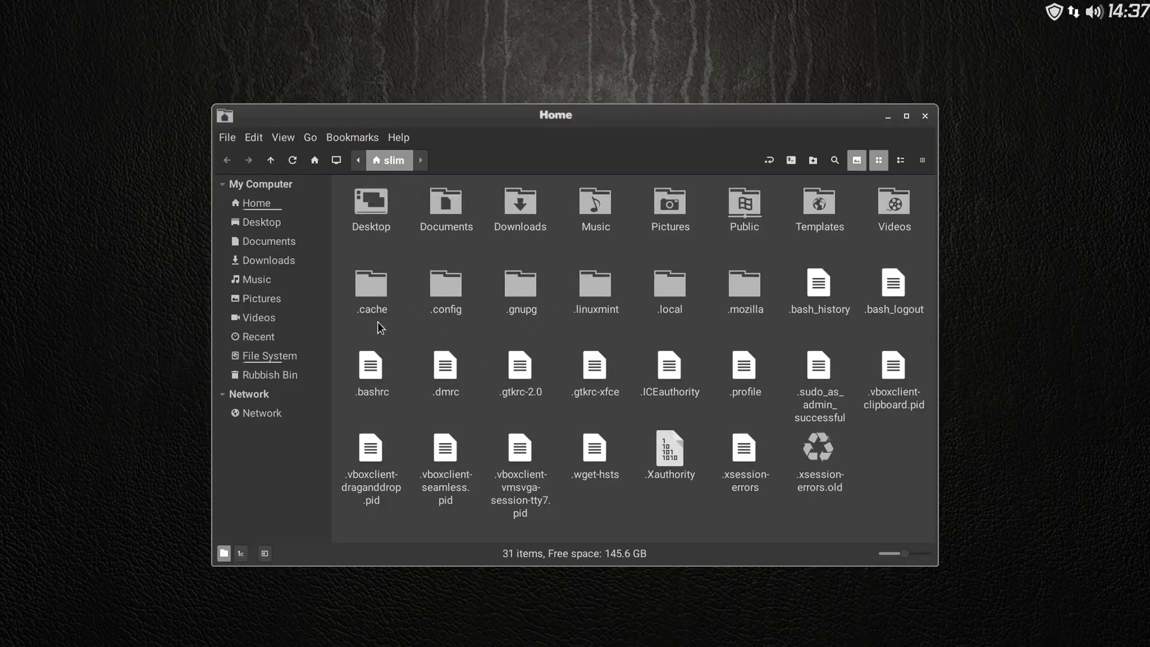
click(269, 356)
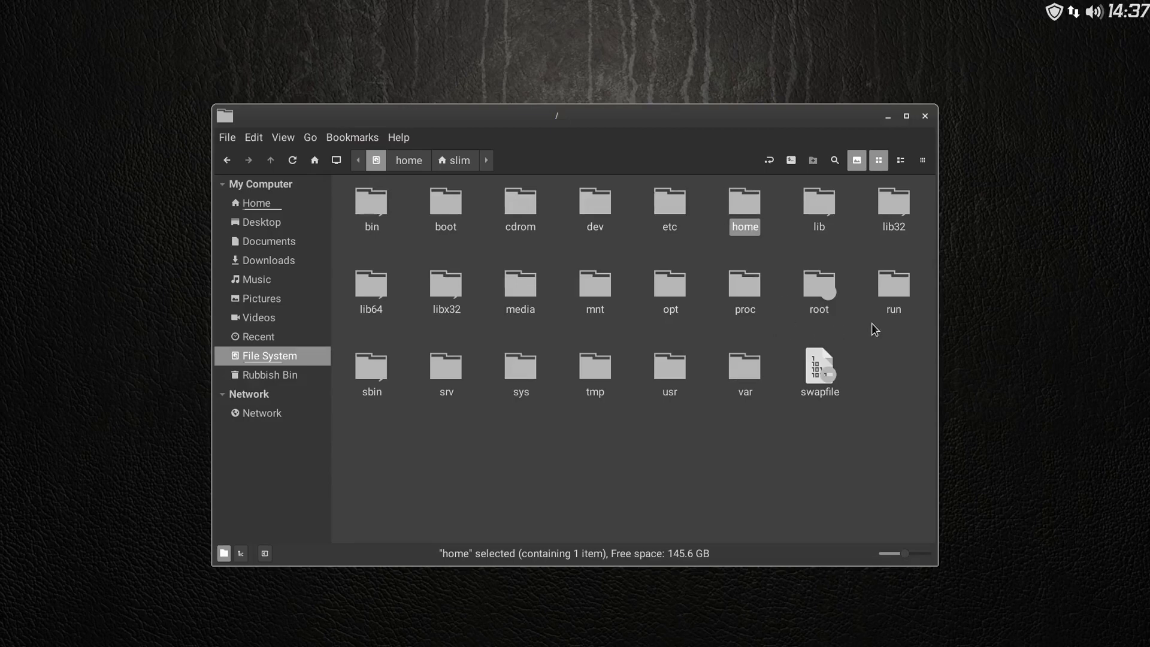
double_click(674, 369)
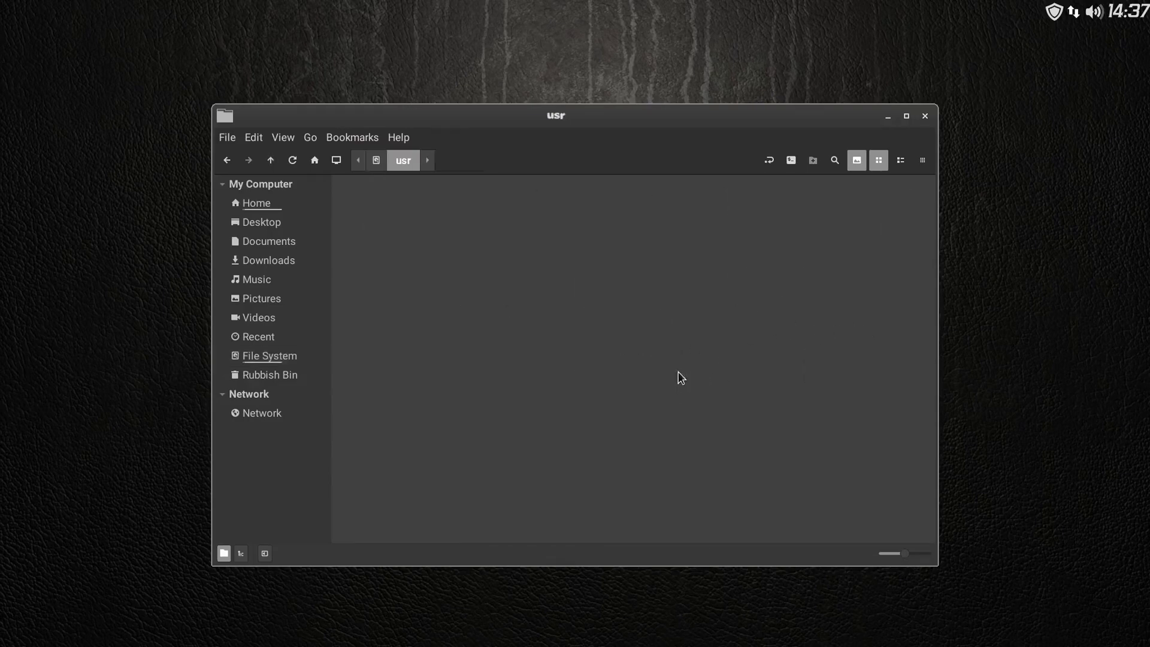
double_click(521, 288)
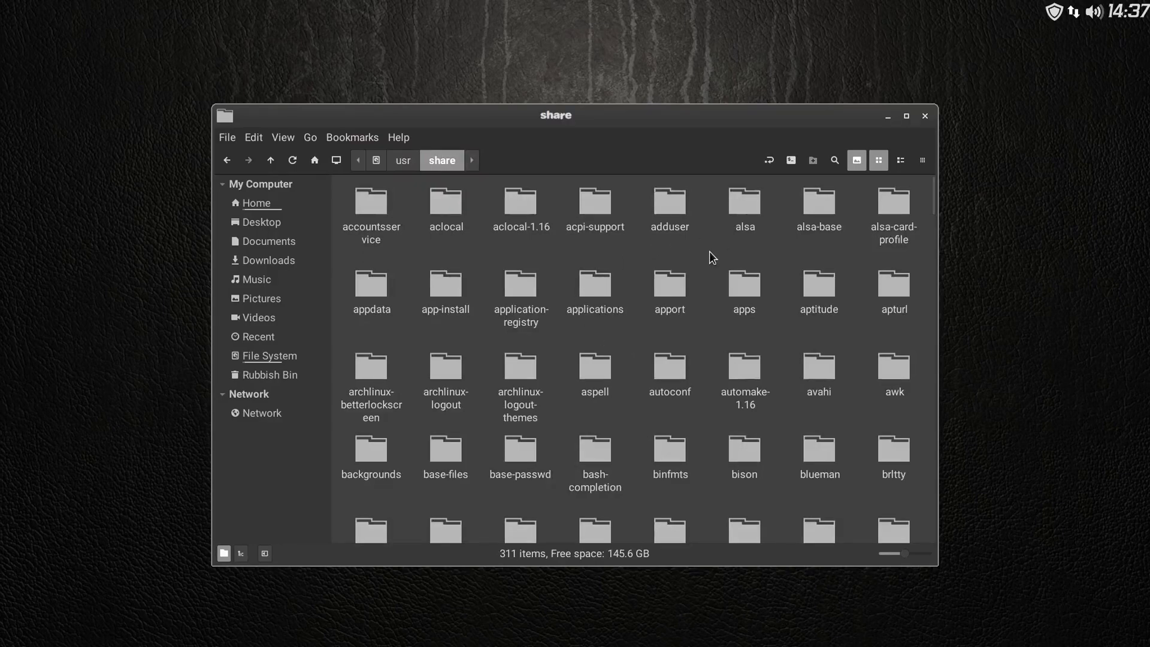
scroll(727, 297, down, 1)
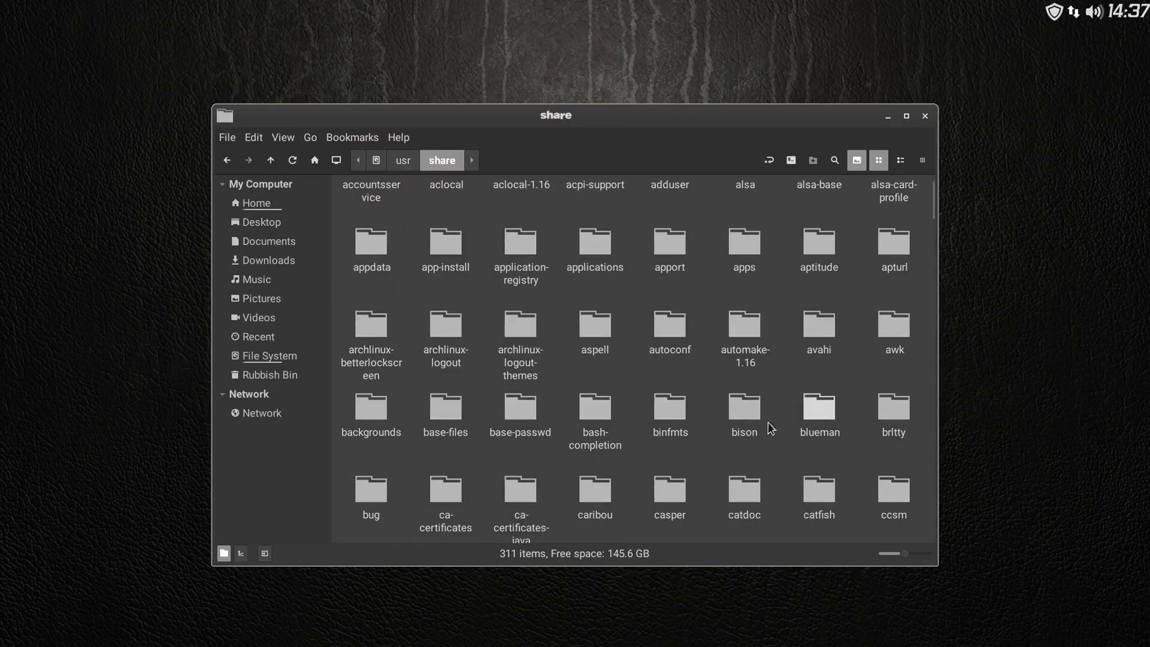
double_click(384, 432)
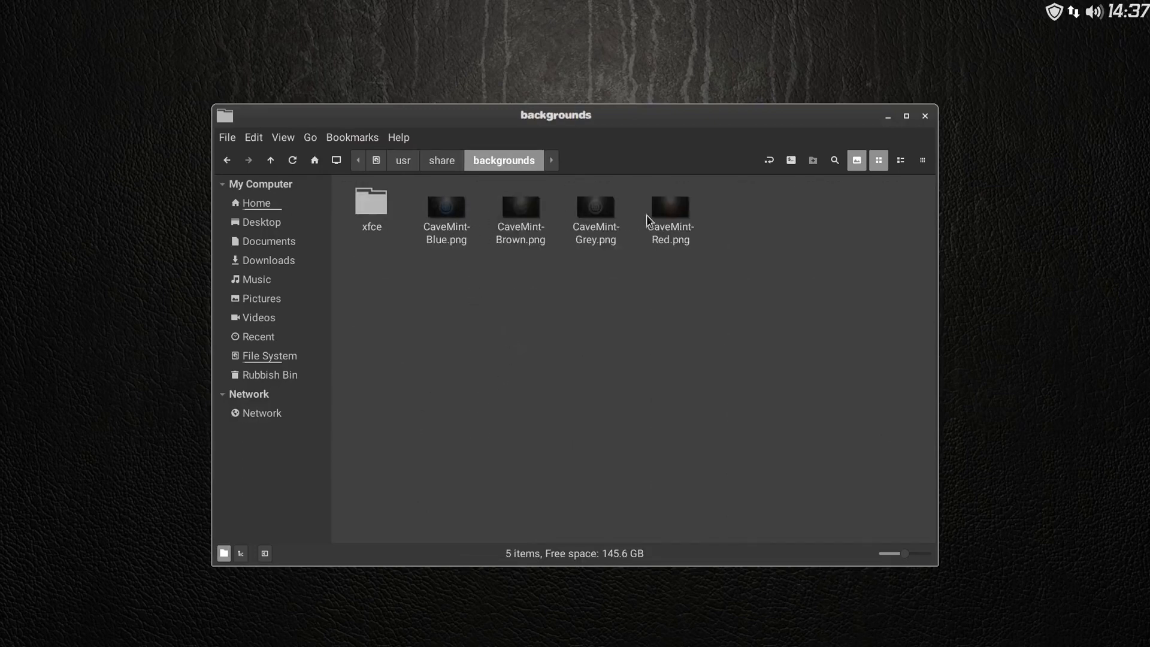
click(596, 215)
right_click(593, 212)
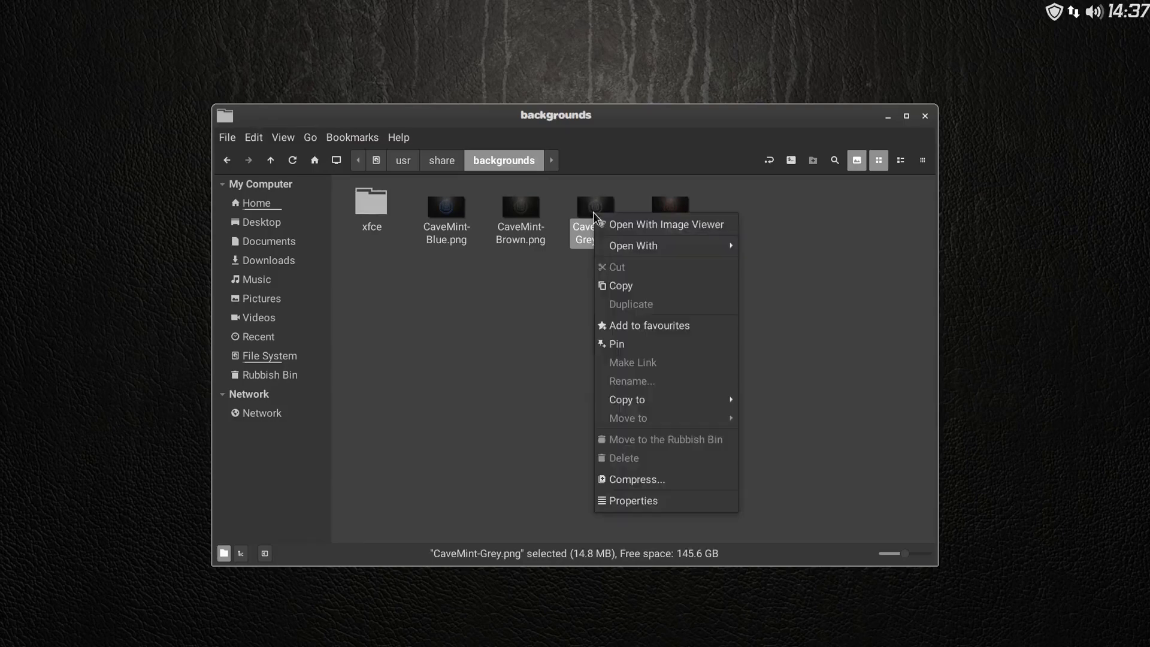
click(638, 288)
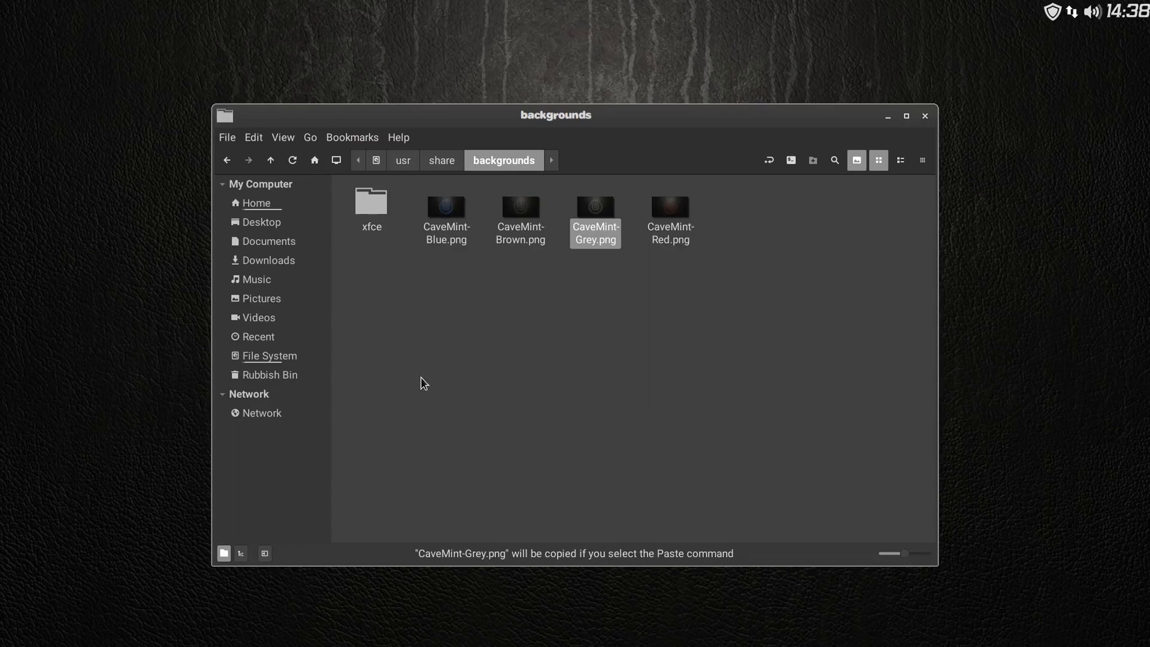
- Go to the wallpapers folder inside /usr/share/archlinux-betterlockscreen
click(278, 355)
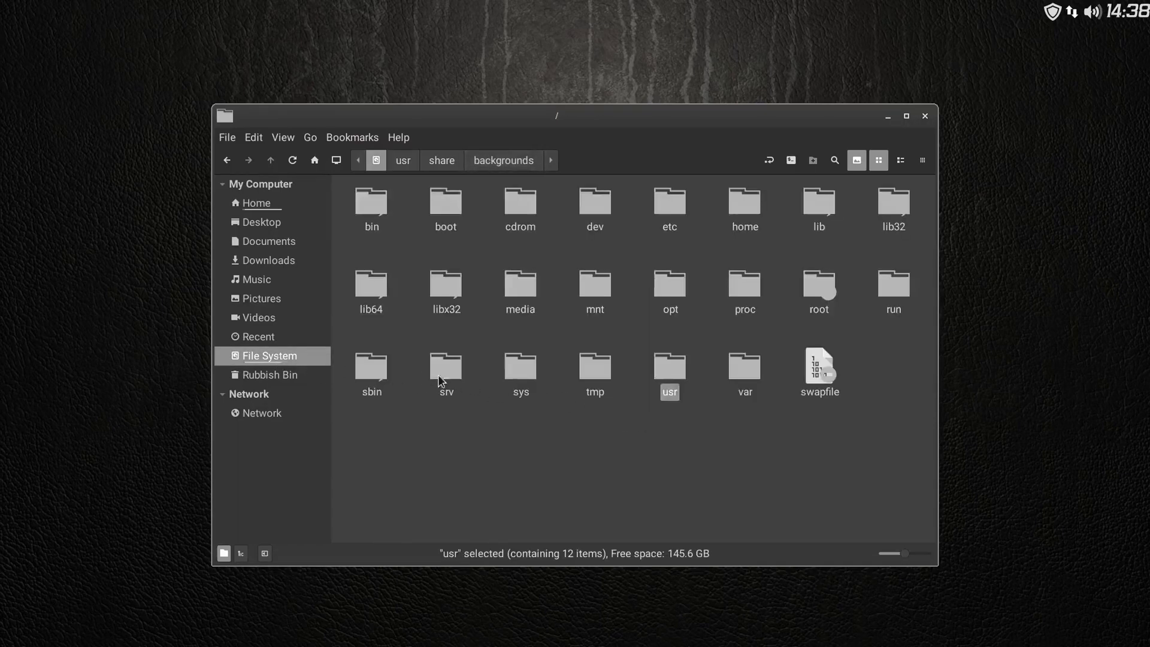
click(660, 415)
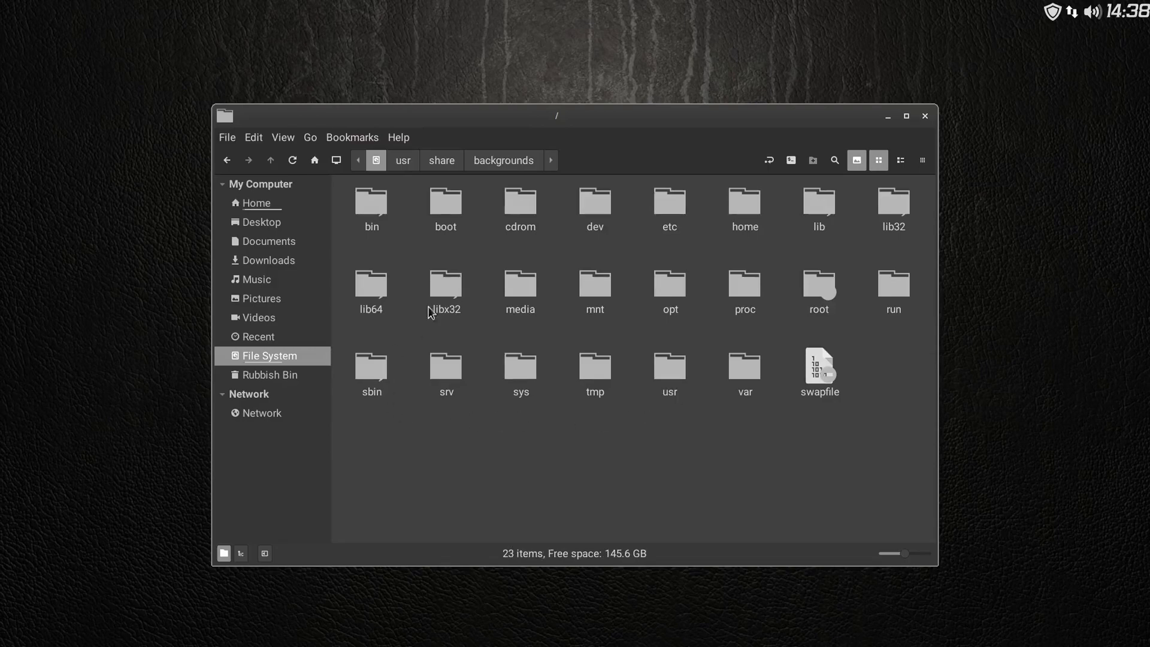
click(443, 162)
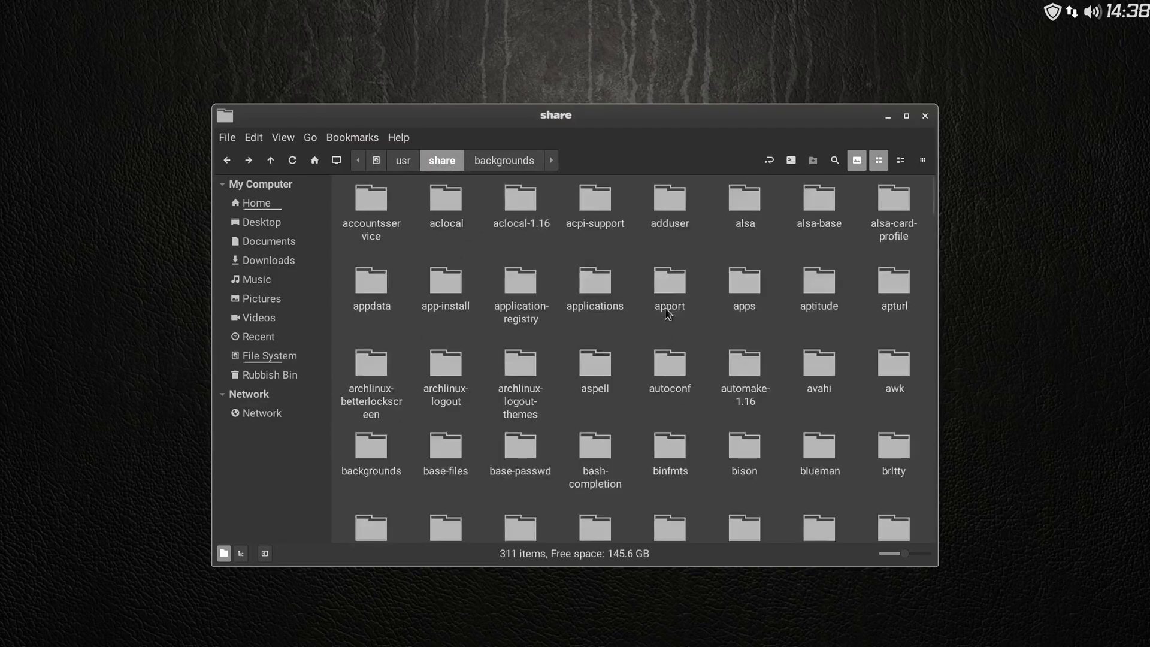
scroll(664, 309, down, 3)
scroll(664, 312, up, 2)
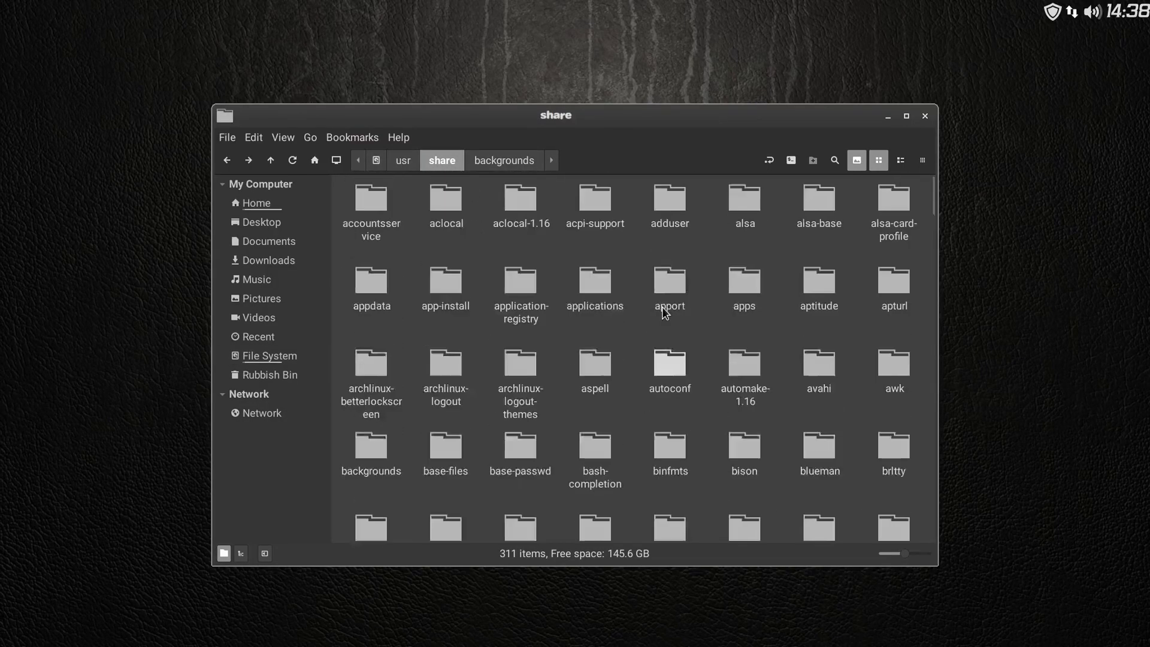
scroll(665, 312, down, 1)
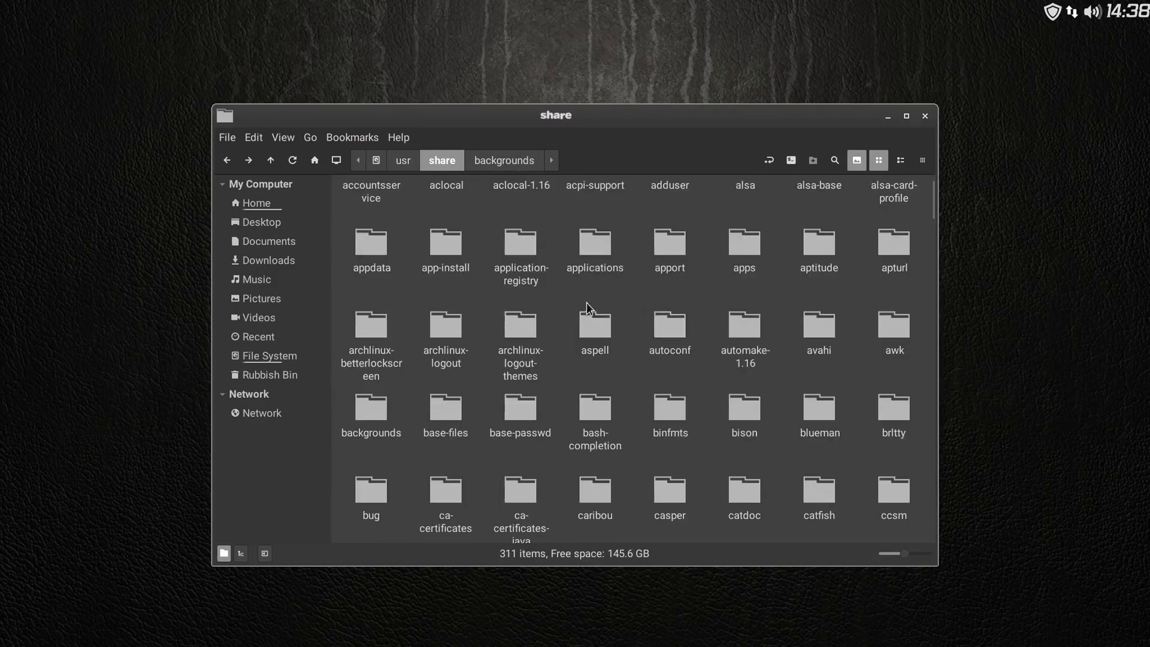
double_click(368, 333)
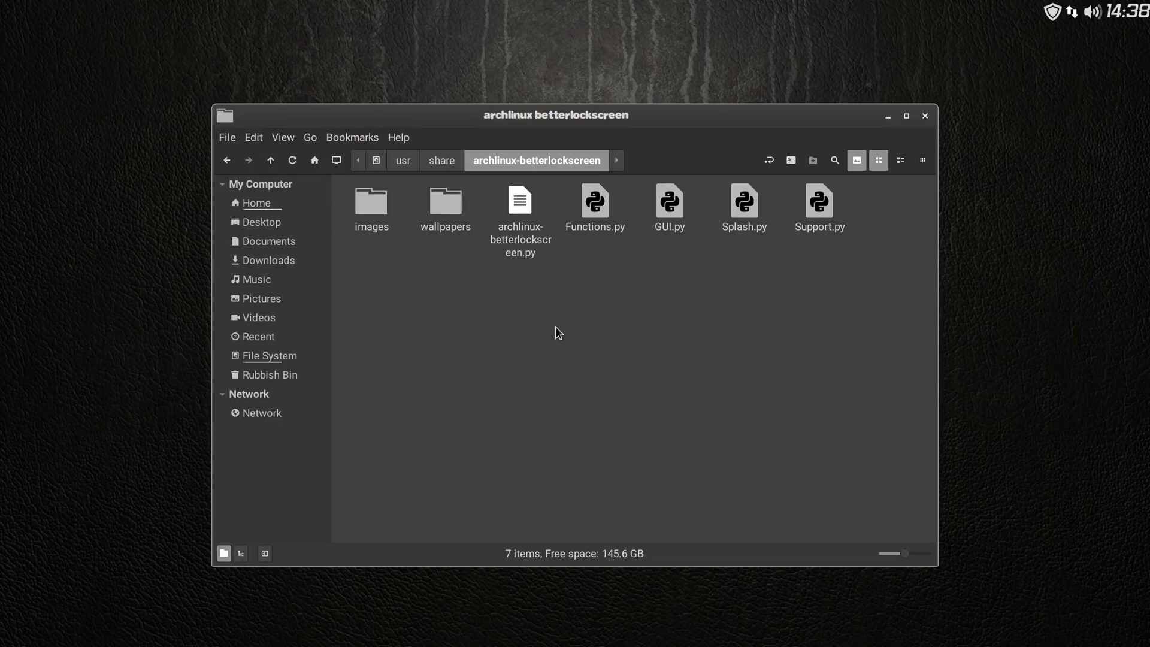
double_click(444, 207)
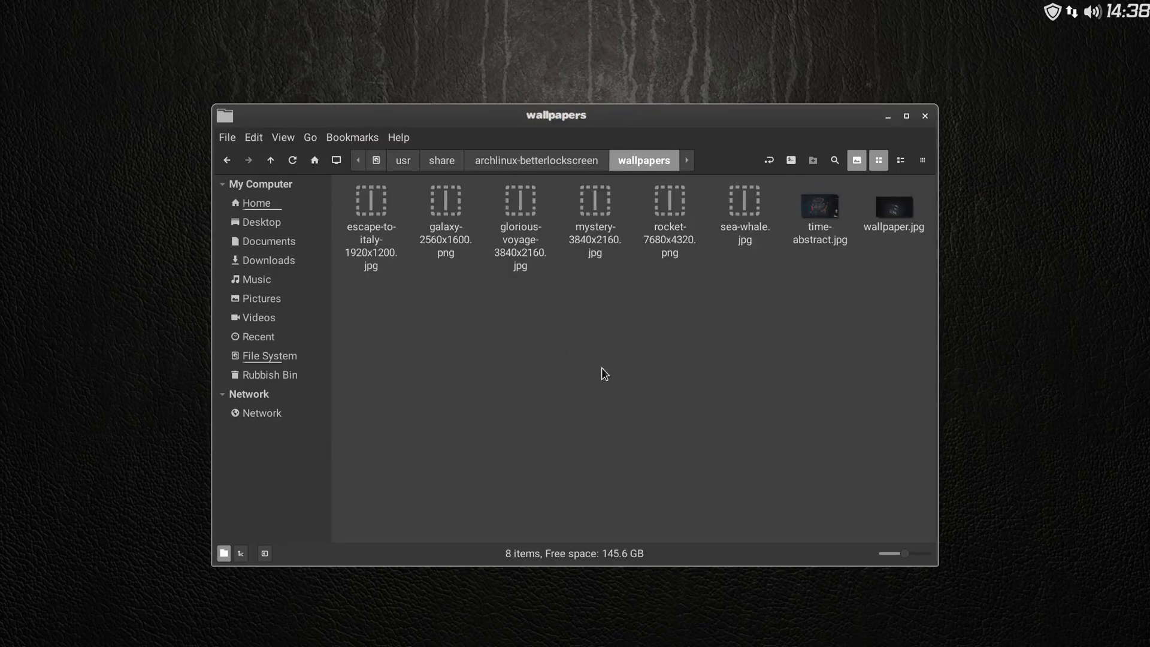
- Open the betterlockscreen wallpapers folder as root, authenticating with the account password
right_click(619, 341)
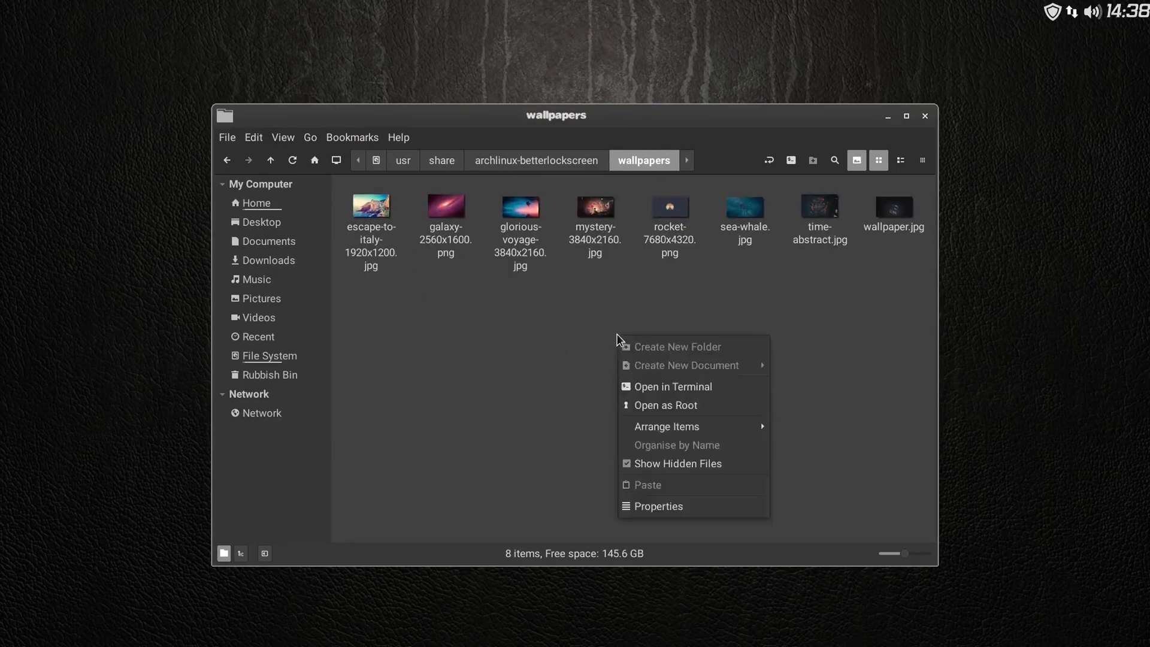
click(695, 406)
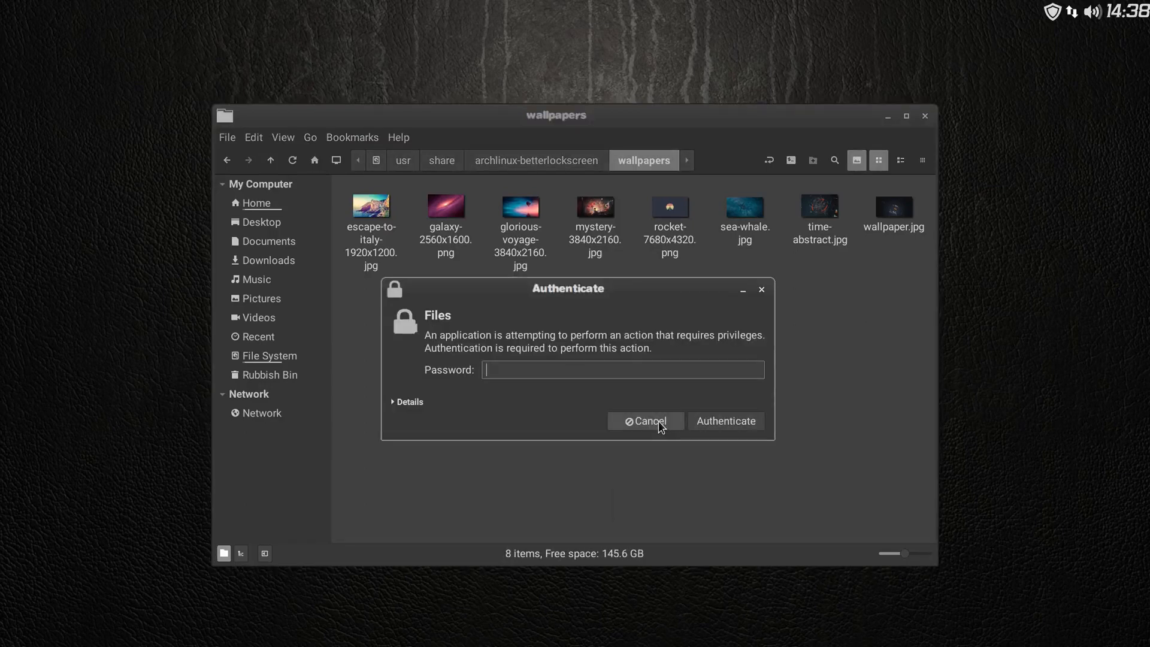
text(************)
key(Return)
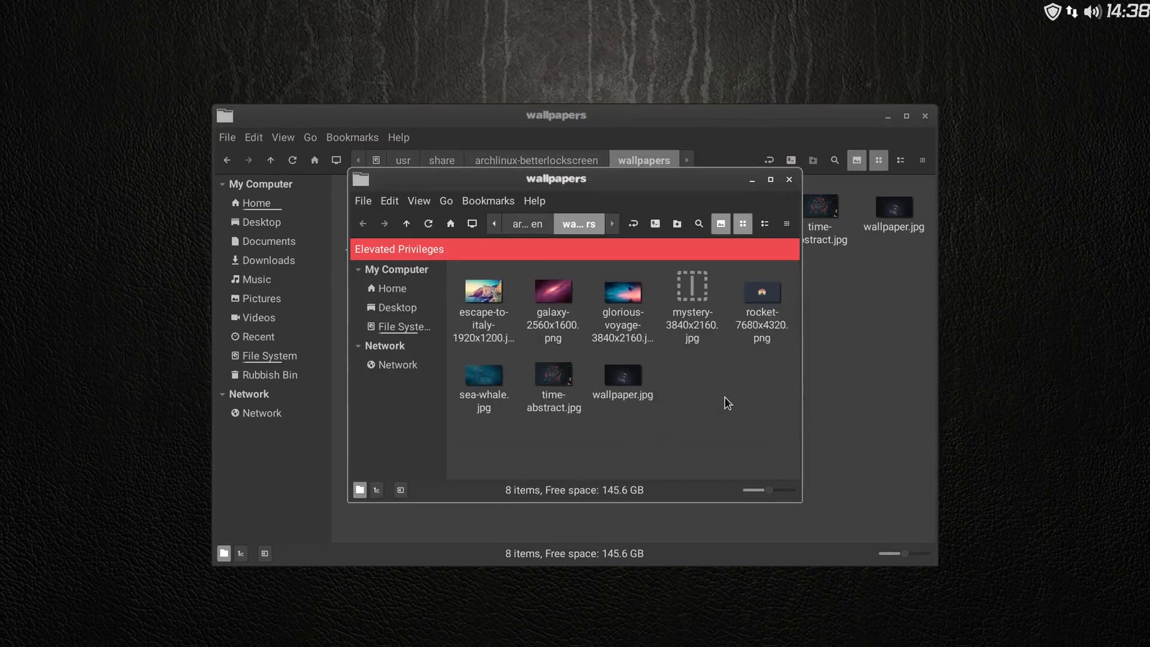
- Paste the copied CaveMint-Grey.png into the root-opened wallpapers folder
right_click(712, 389)
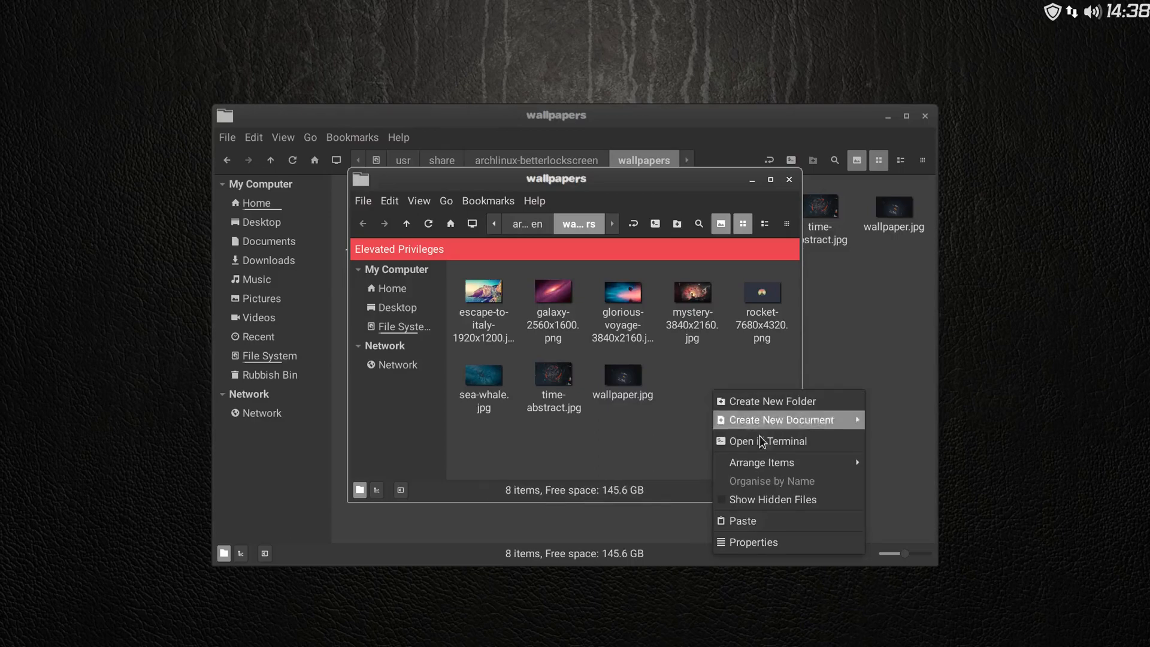
click(772, 520)
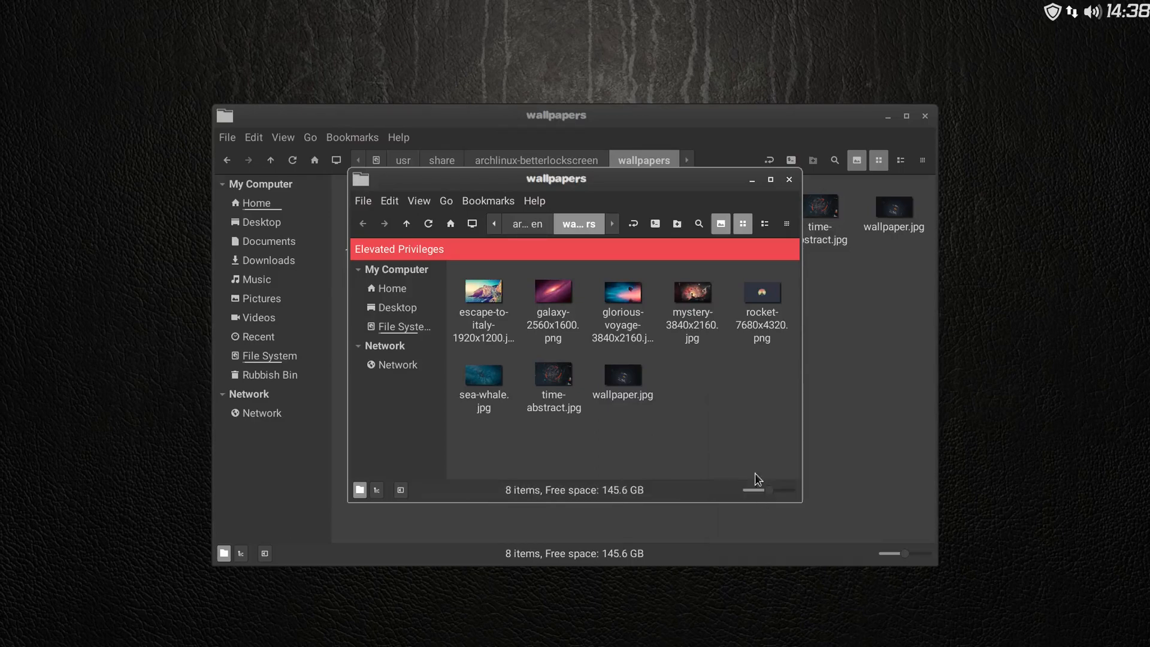
click(742, 444)
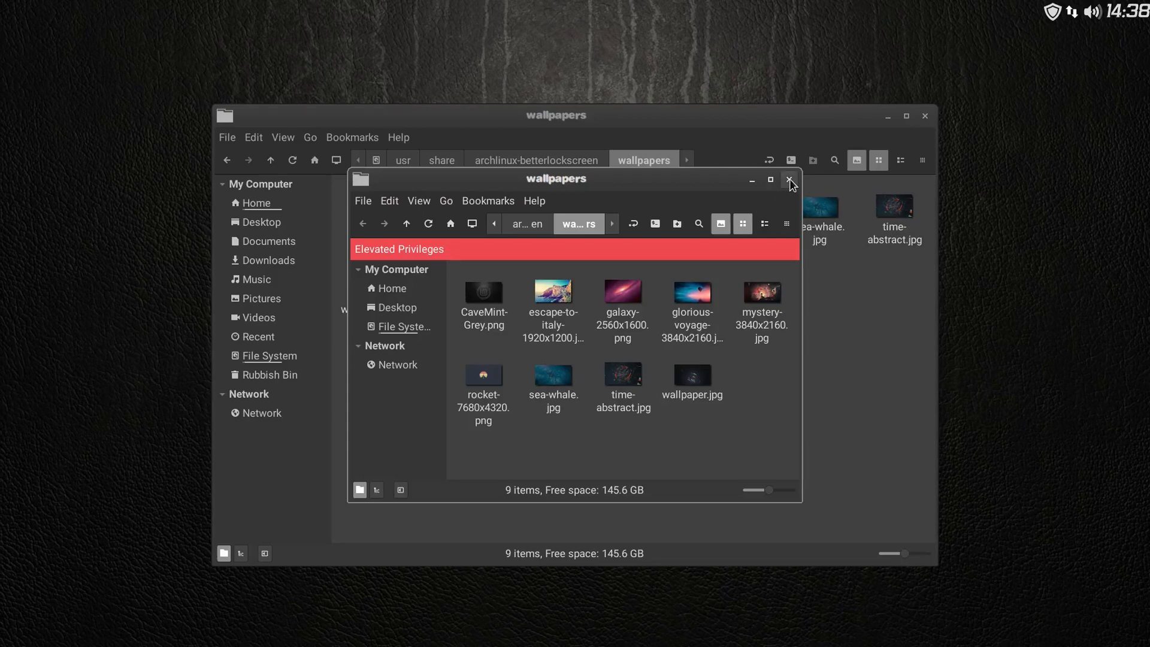
- Set both the owner and the group of the pasted CaveMint-Grey.png to root in its file permissions and close its properties
right_click(481, 295)
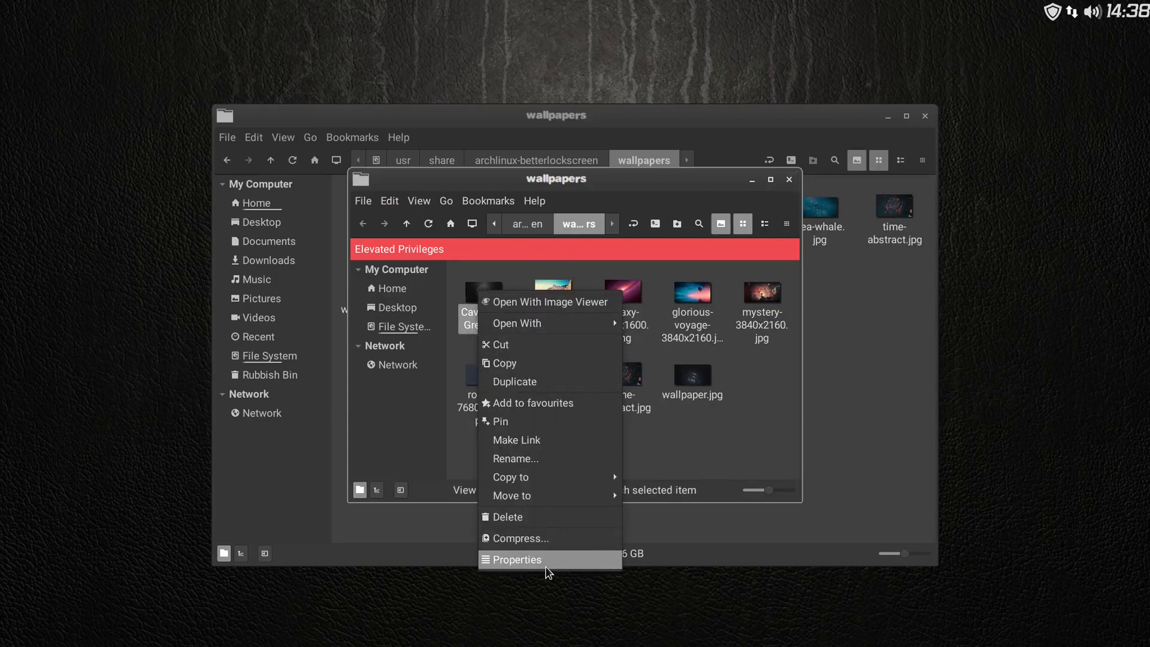
click(547, 564)
click(541, 161)
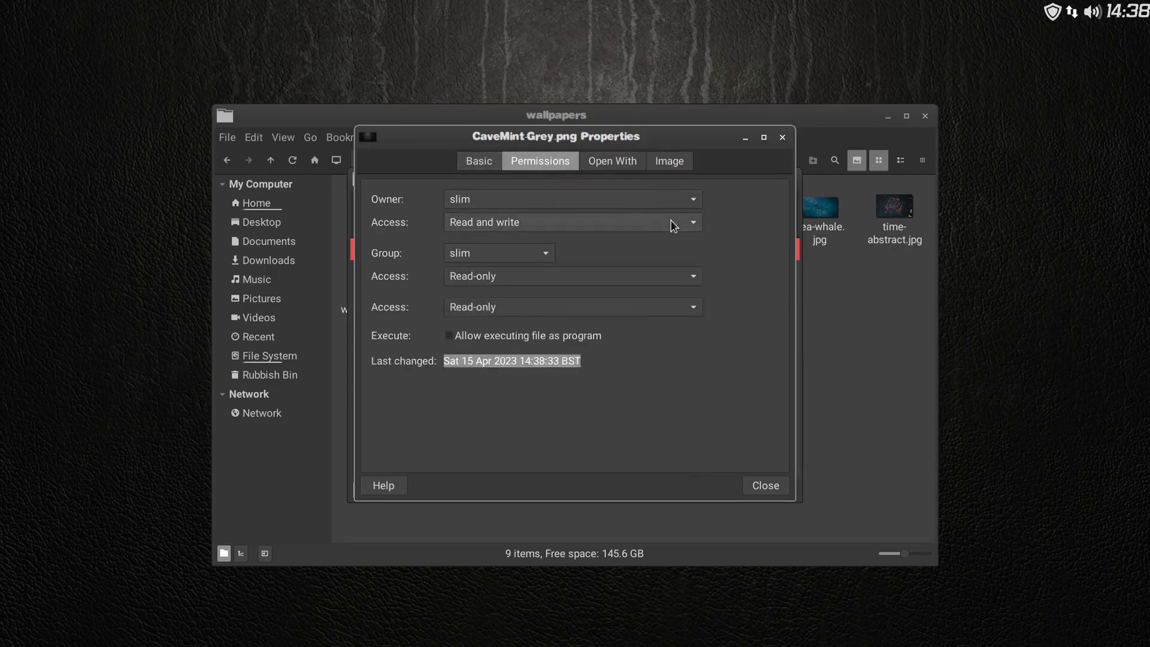
click(693, 199)
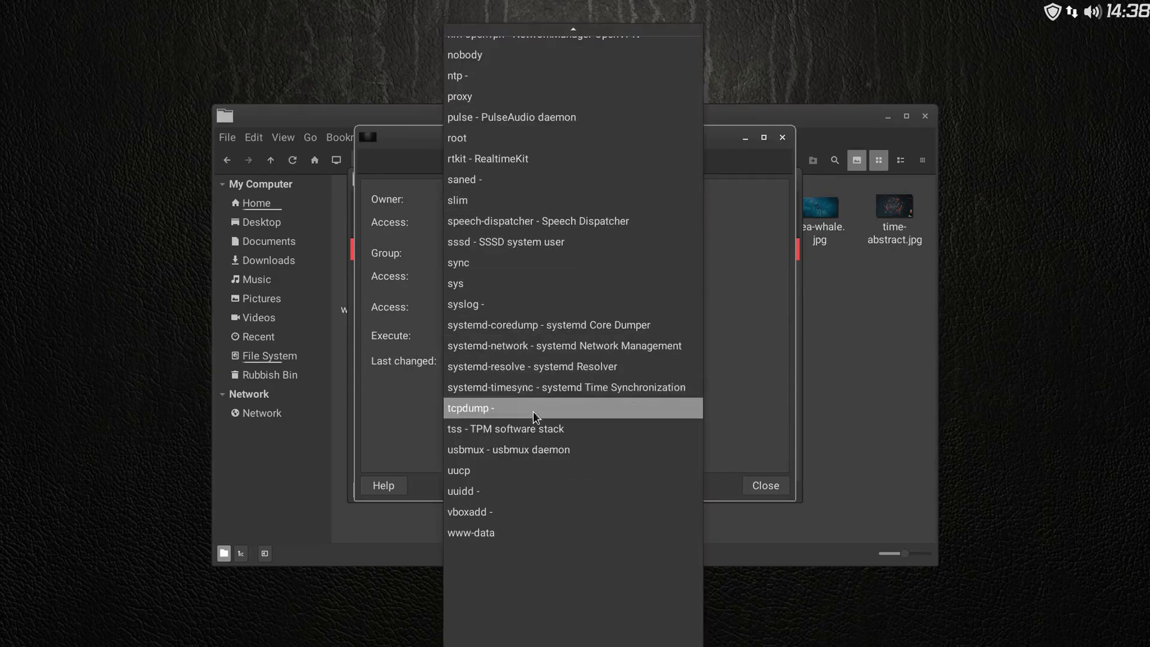
click(505, 138)
click(541, 252)
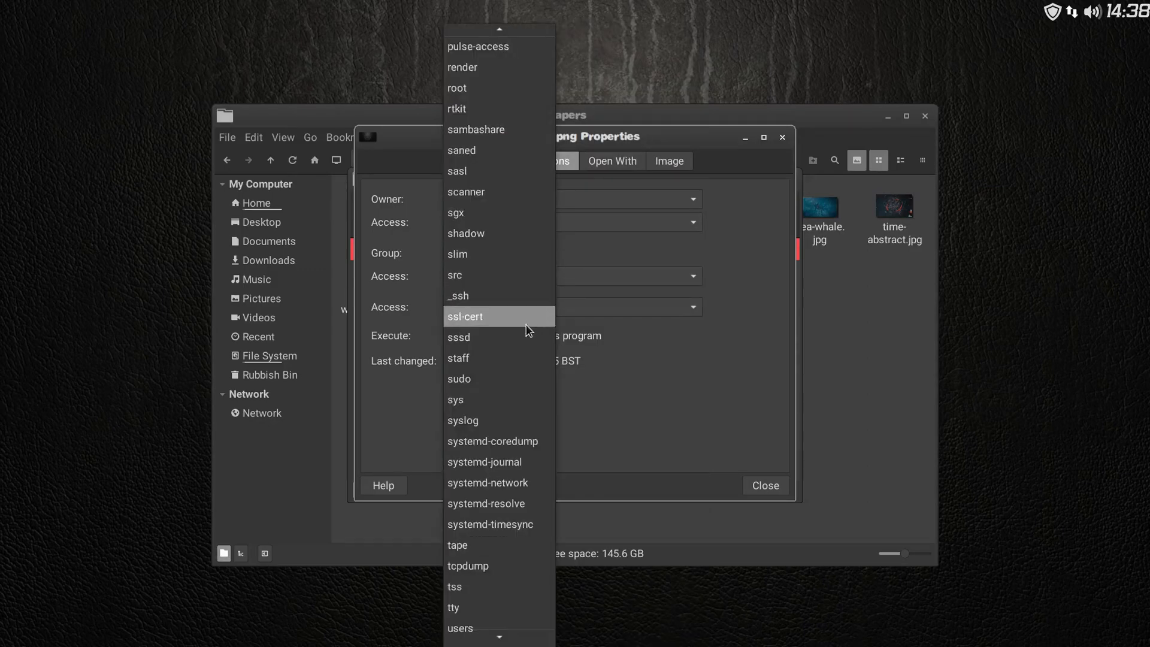
click(494, 88)
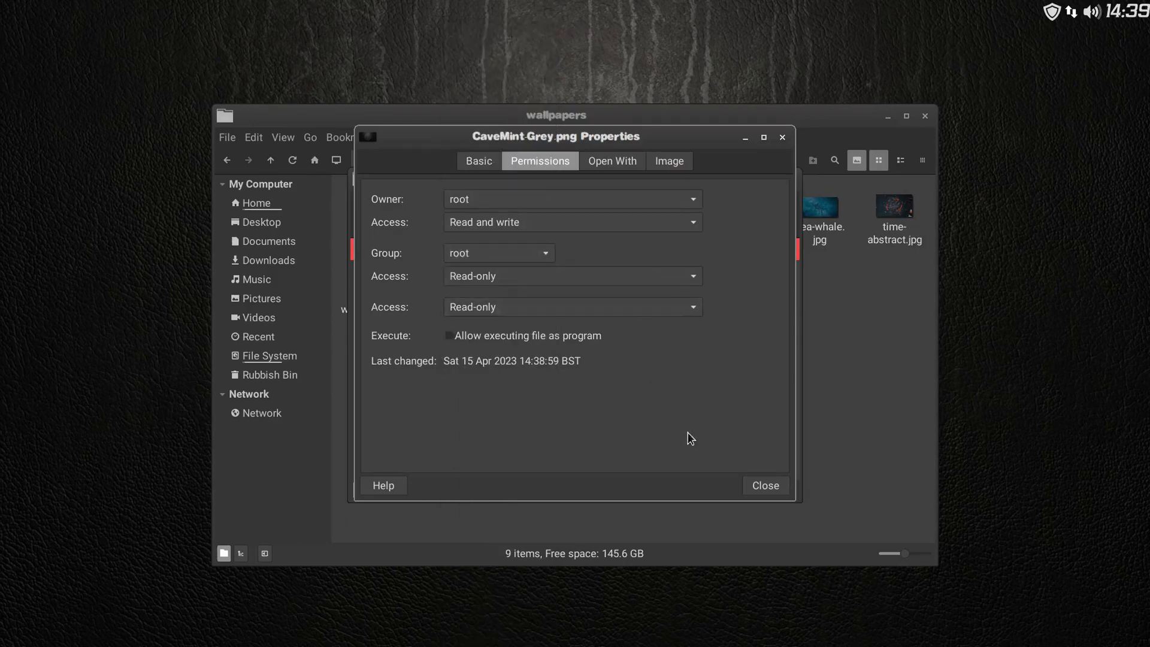
click(770, 485)
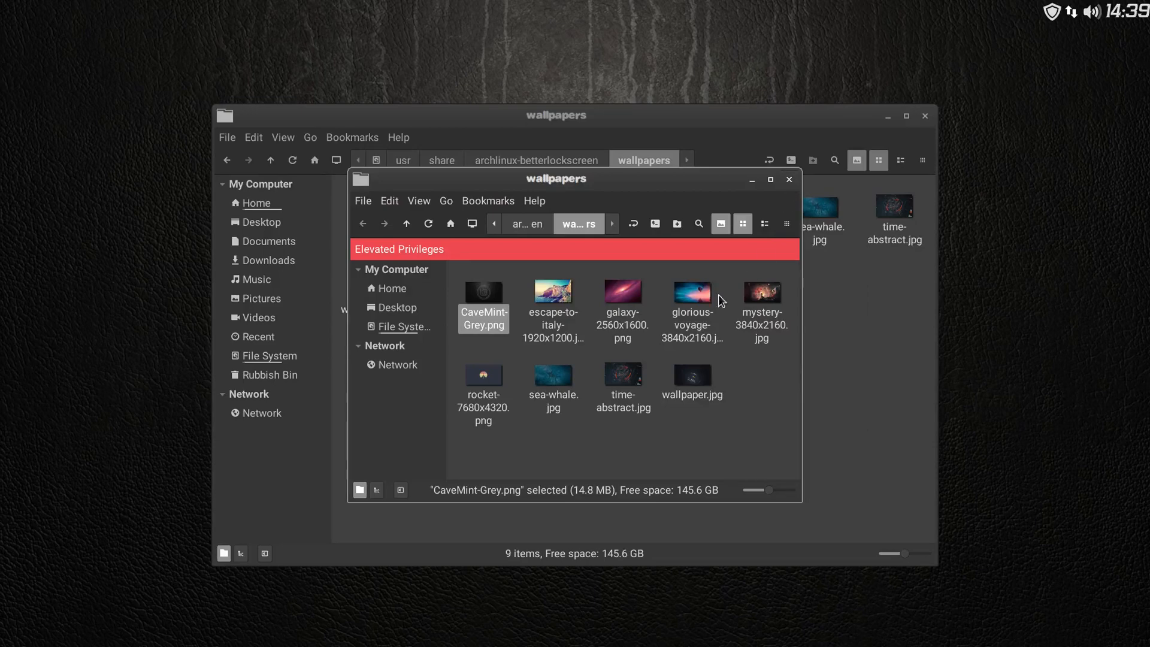
- Check the permissions of glorious-voyage-3840x2160.jpg in its file properties for comparison
right_click(700, 292)
click(722, 564)
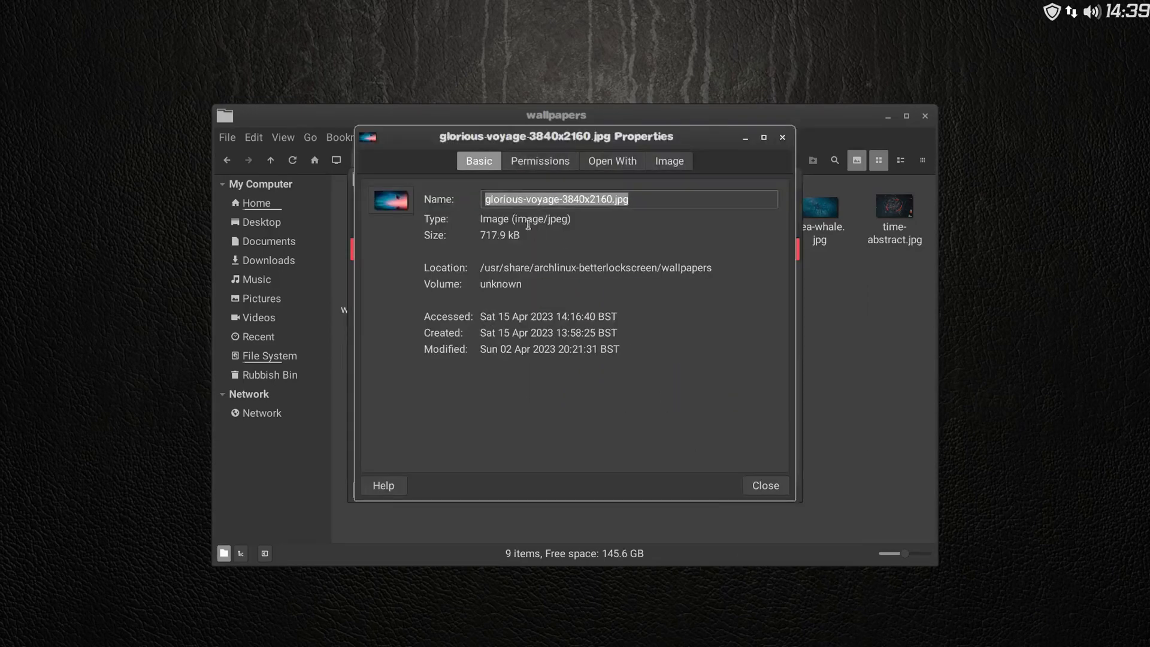
click(525, 159)
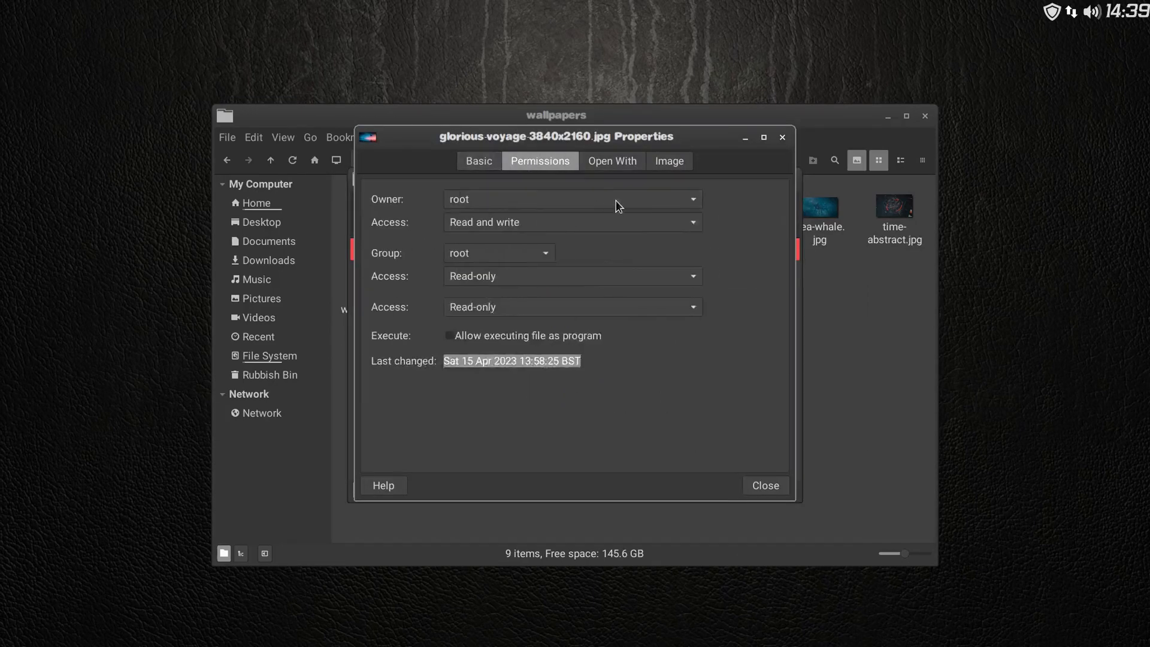
- Close the glorious-voyage-3840x2160.jpg properties, then both the root-opened and the regular wallpapers folder windows
click(766, 485)
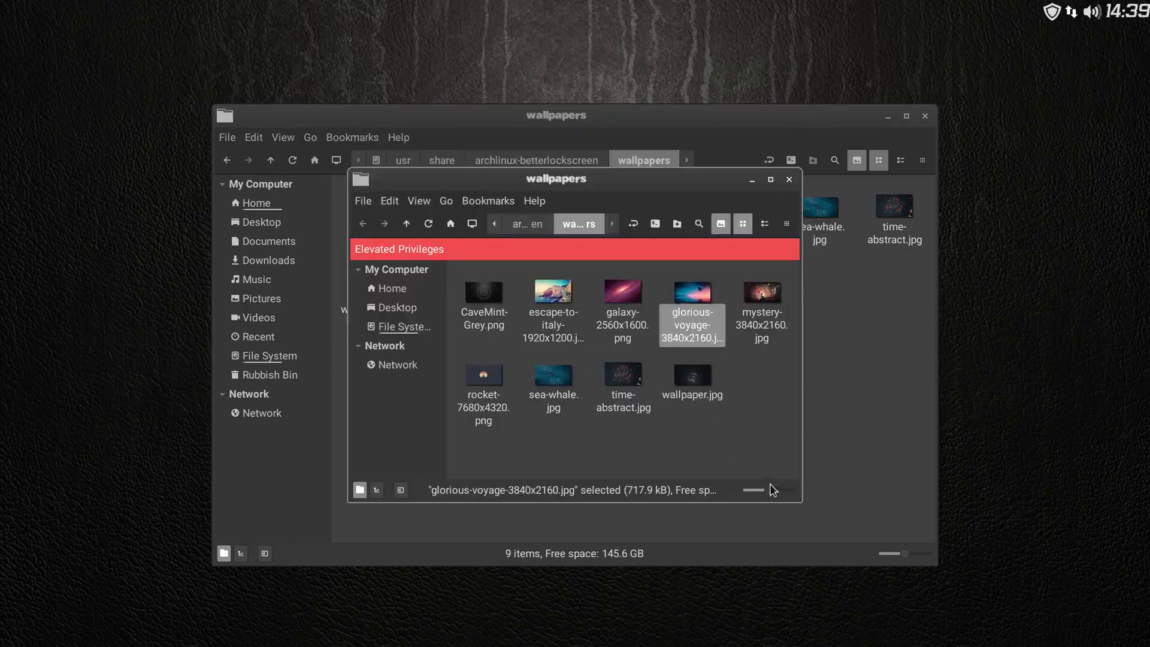
click(790, 181)
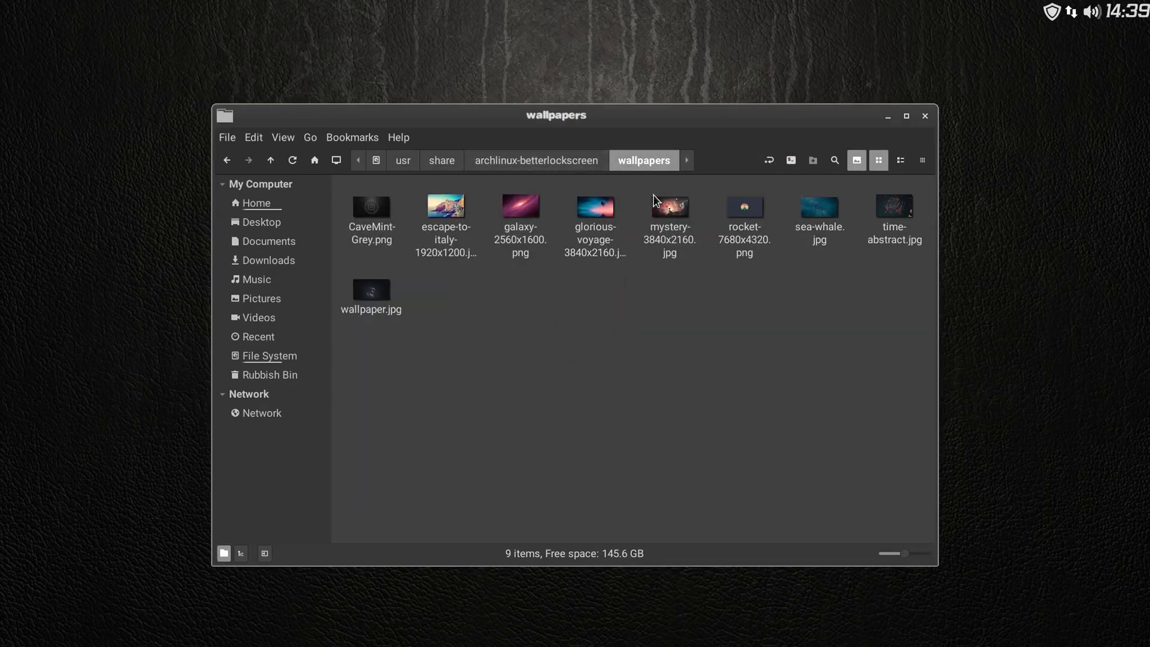
click(926, 117)
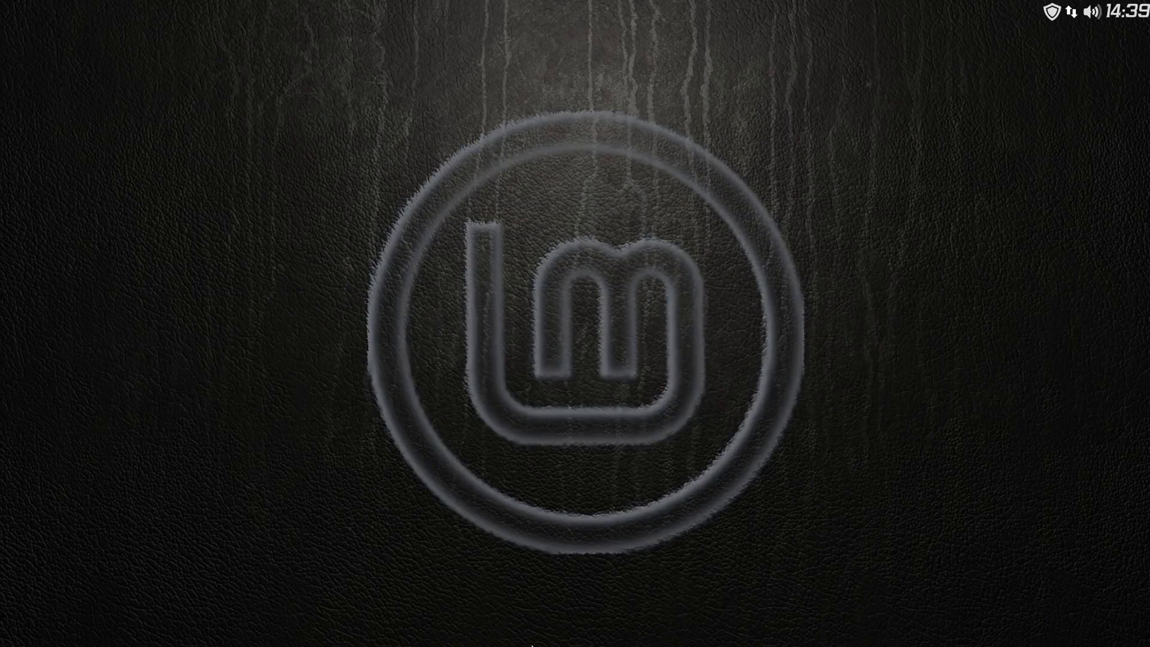
- Apply the CaveMint-Grey Linux Mint logo wallpaper as the lock screen image in BetterlockScreen, keeping blur intensity at 100, and close the program
mouse_move(636, 646)
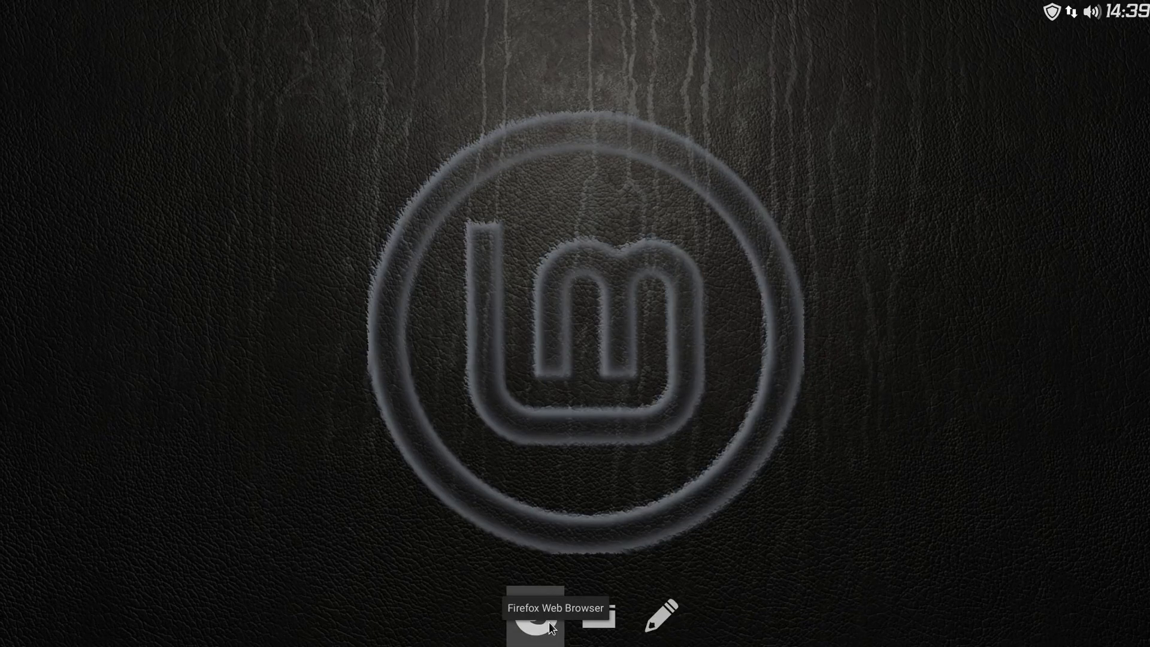
mouse_move(24, 635)
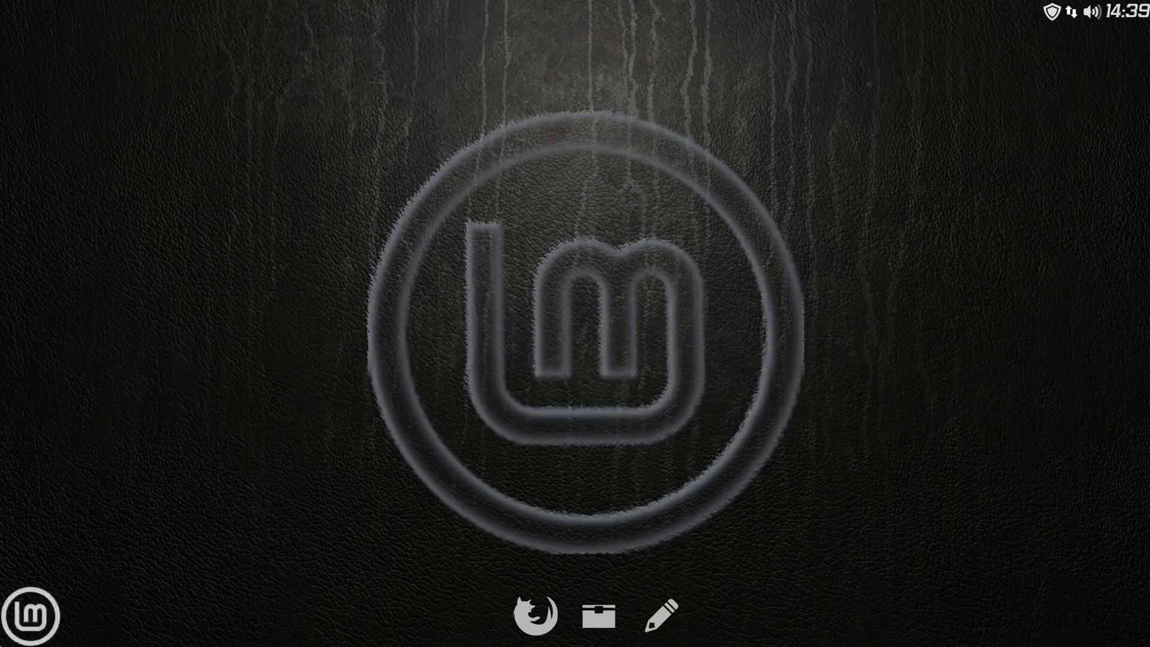
click(30, 616)
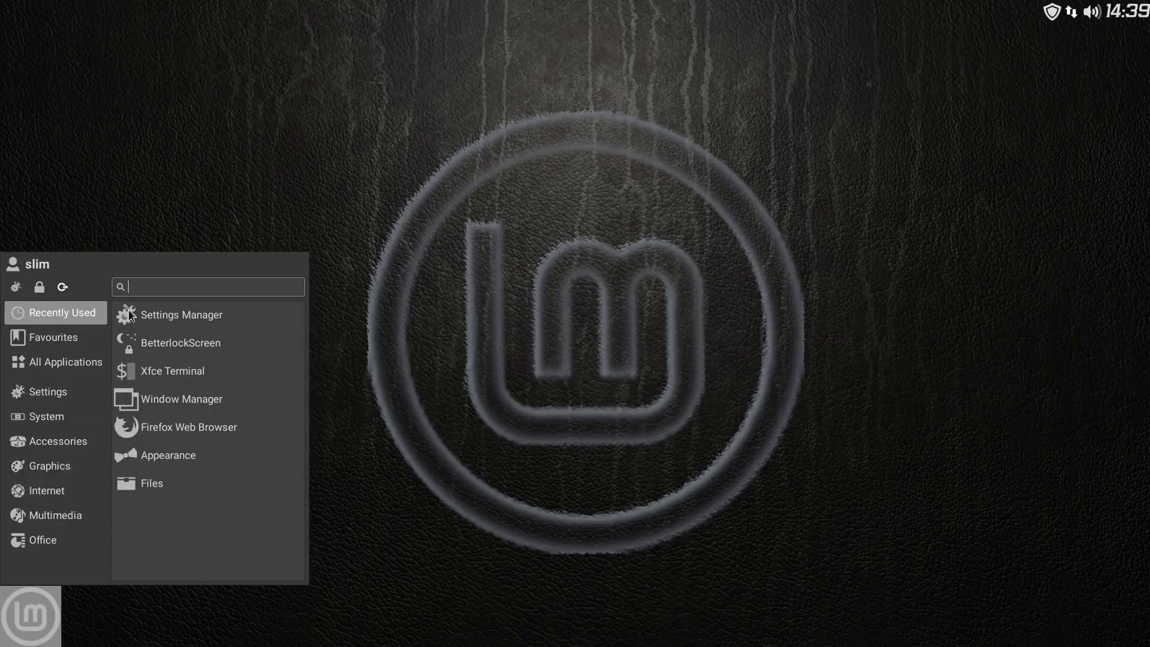
click(180, 343)
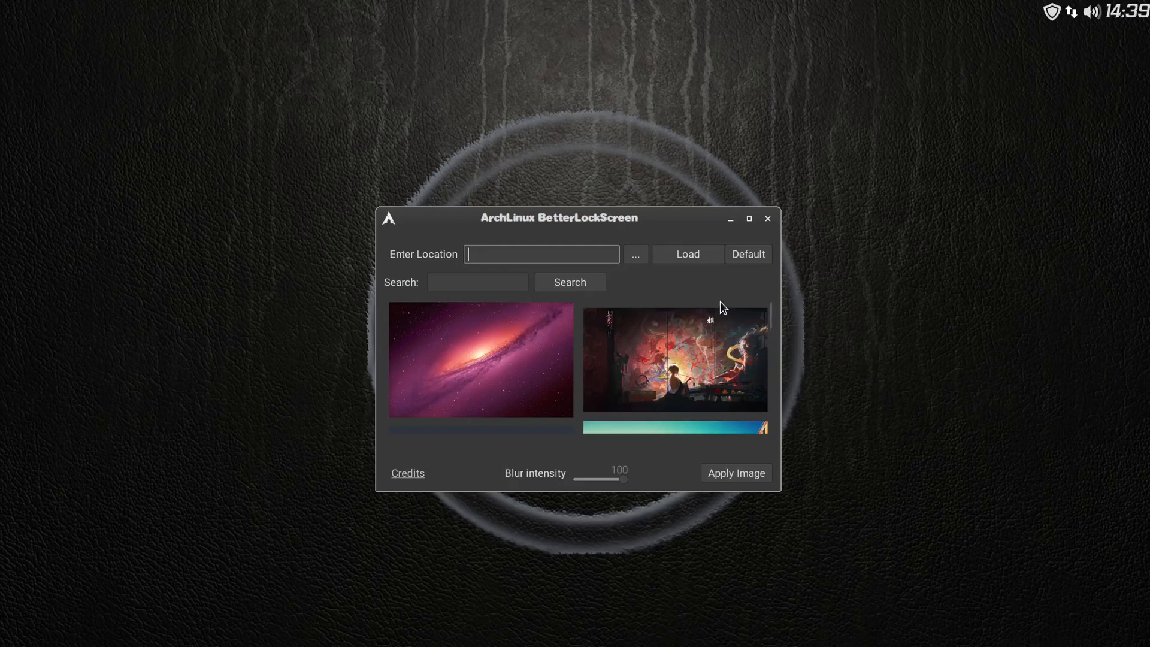
scroll(728, 368, down, 2)
scroll(726, 365, down, 10)
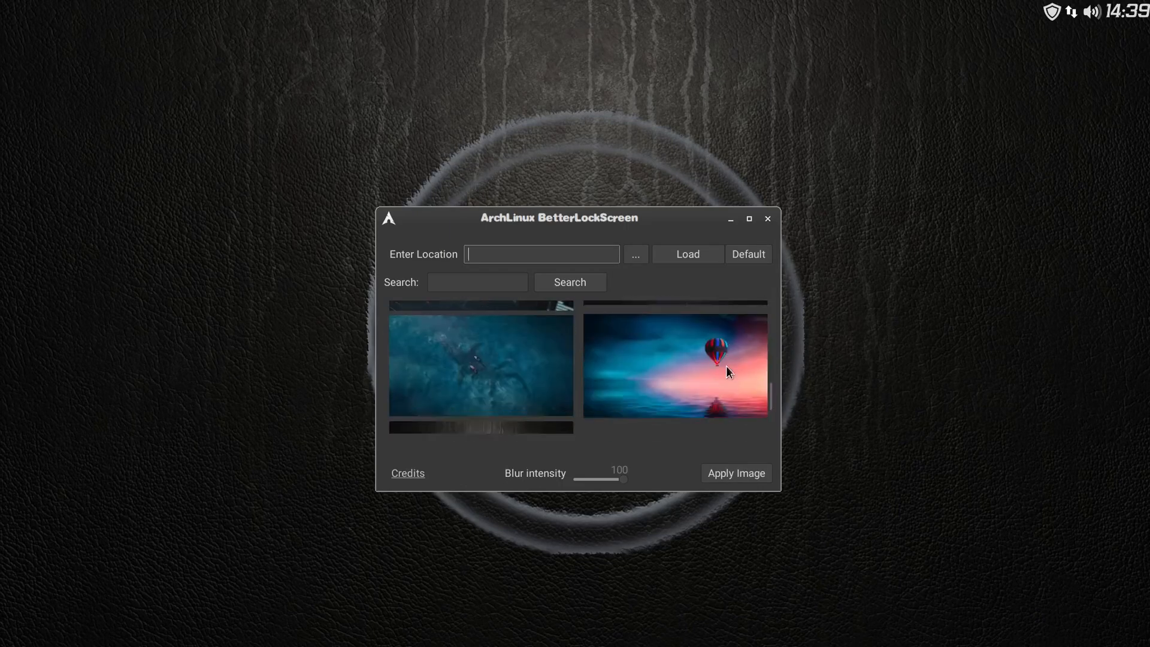
click(468, 385)
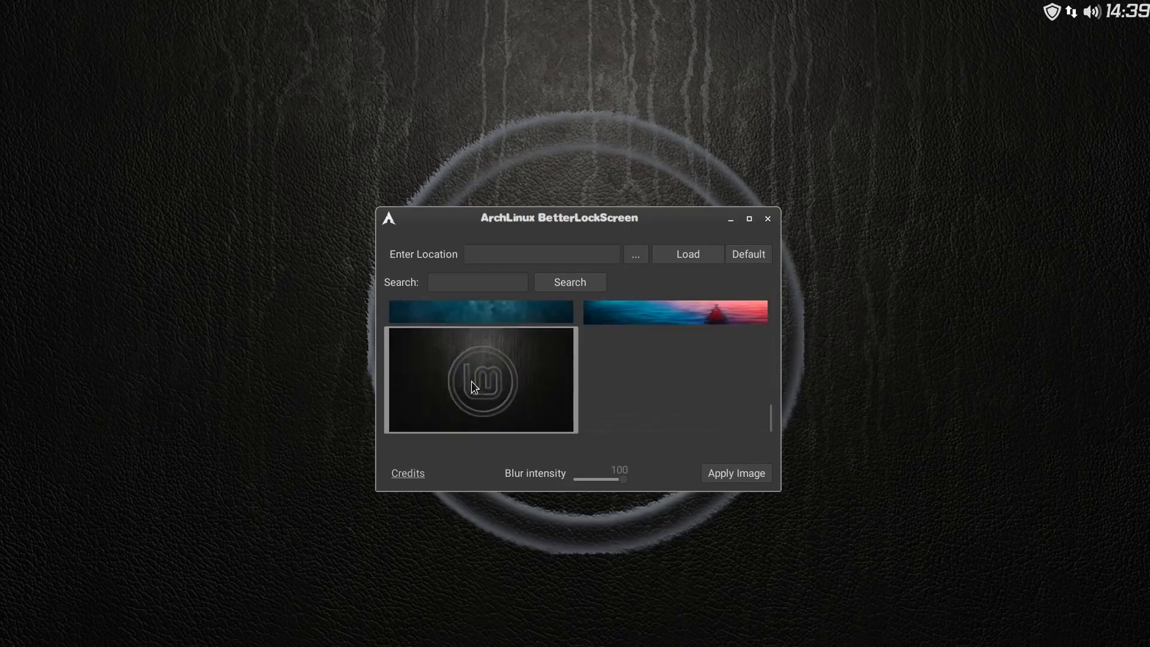
click(741, 478)
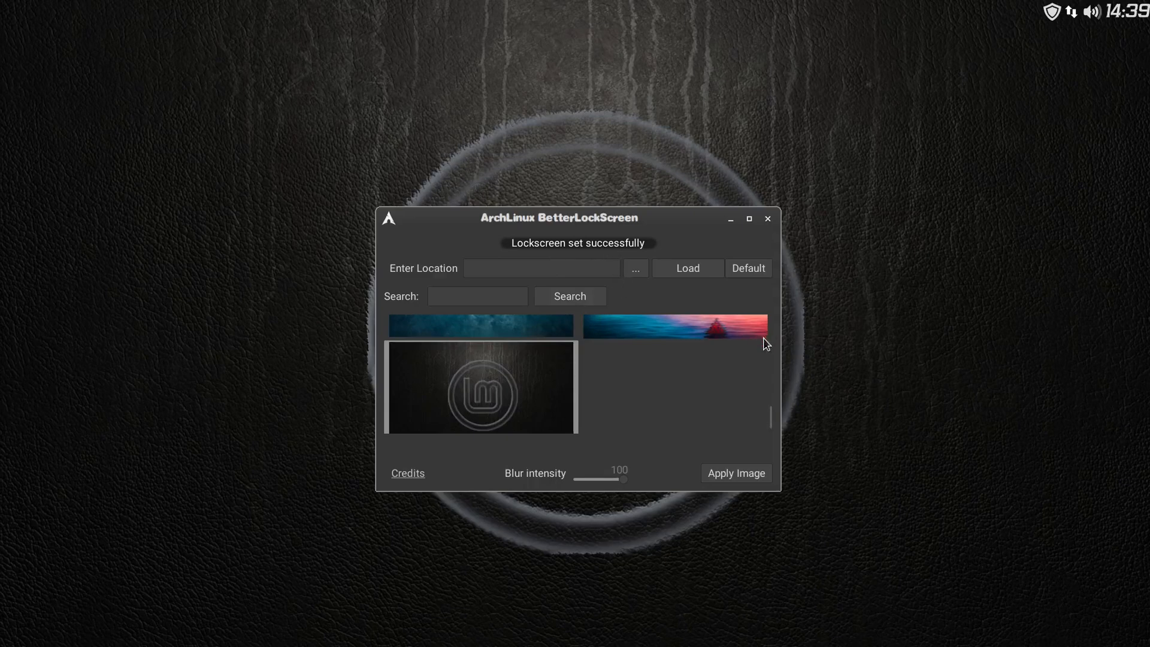
click(769, 220)
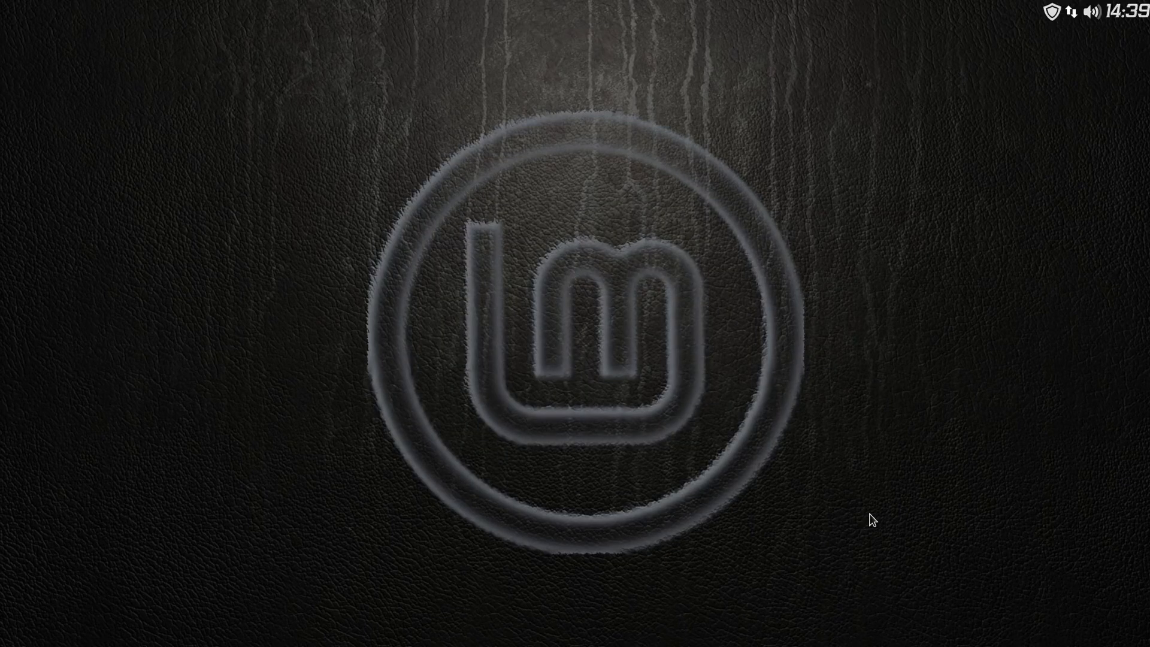
- Bring up the archlinux-logout screen and lock the session to test the new lock screen image
key(super+x)
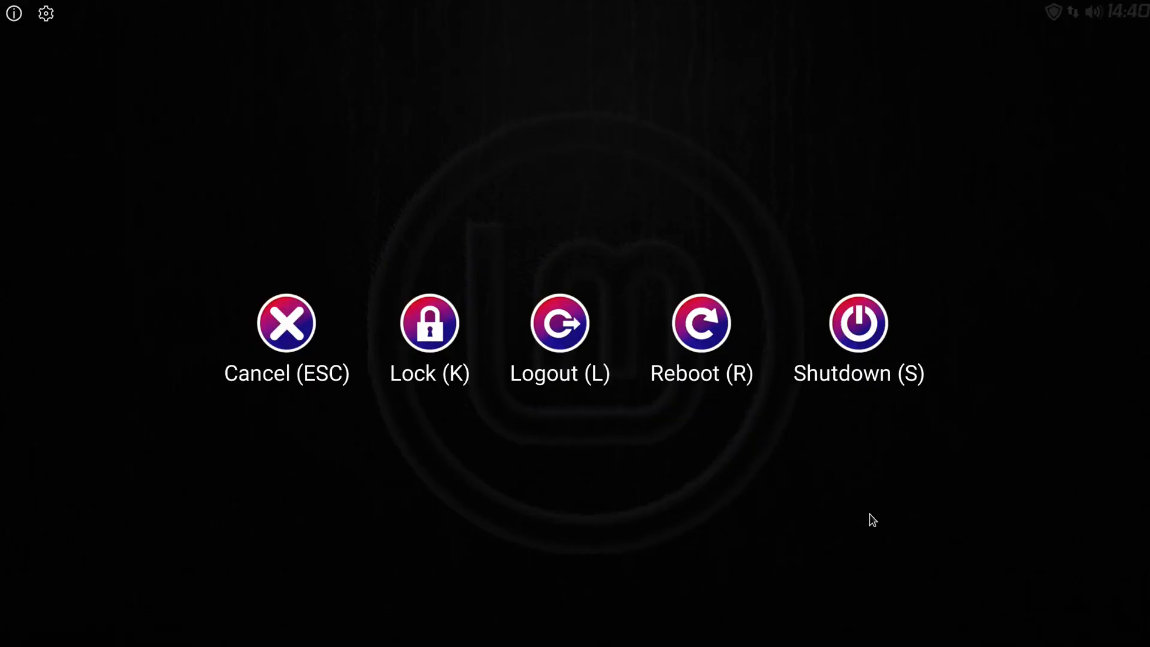
key(k)
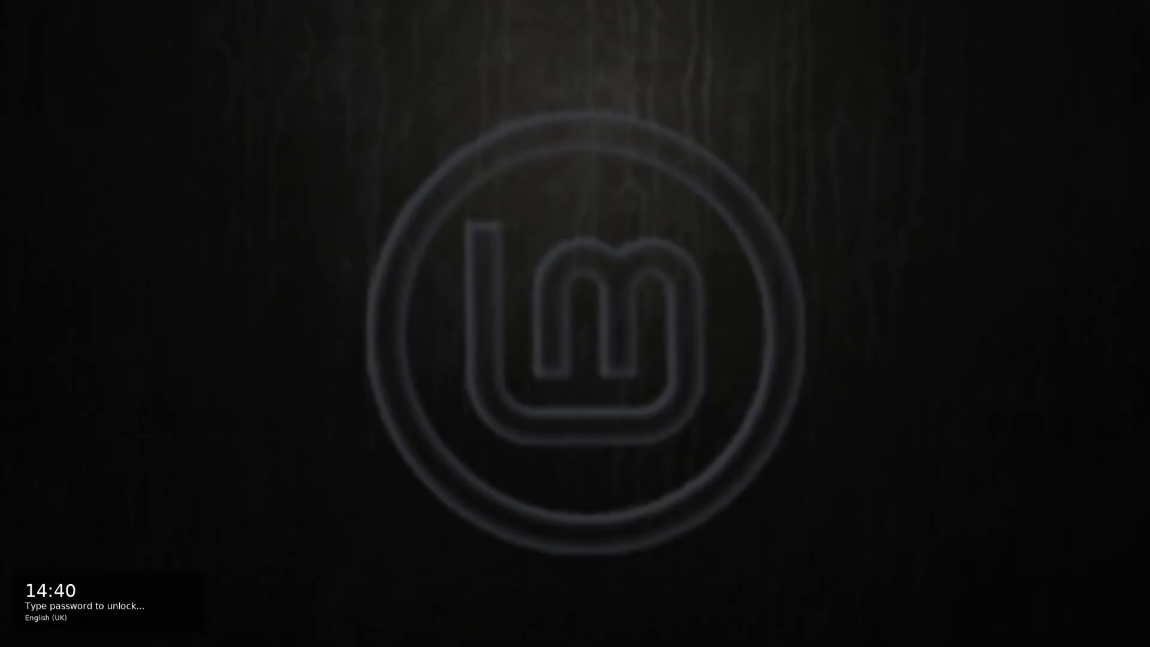